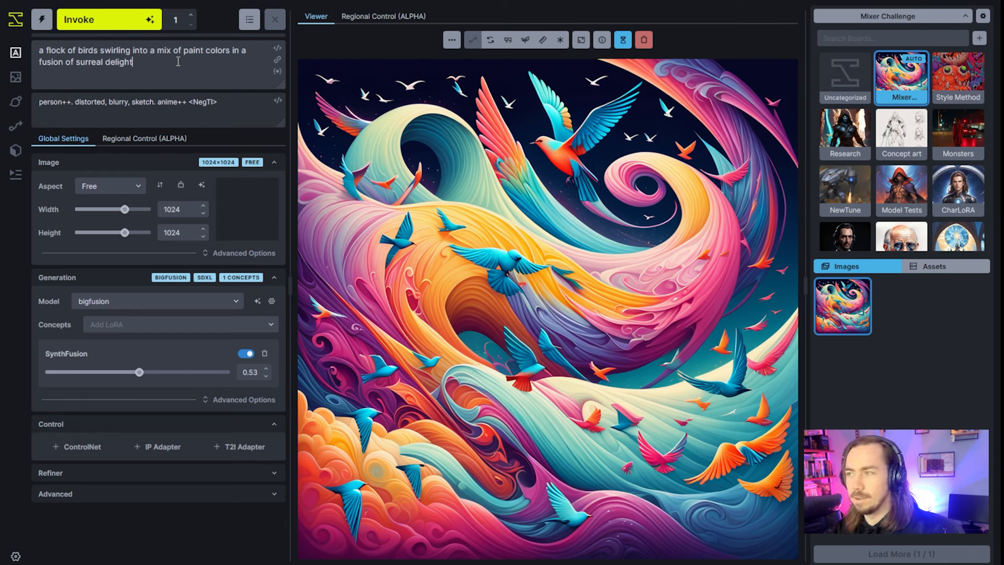
# Step: Replace the prompt with "a portal in time and space, in a industrial steampunk courtyard, stairs and buildings. old rusted iron, blue glowing energy"
pyautogui.hotkey('ctrl', 'a')
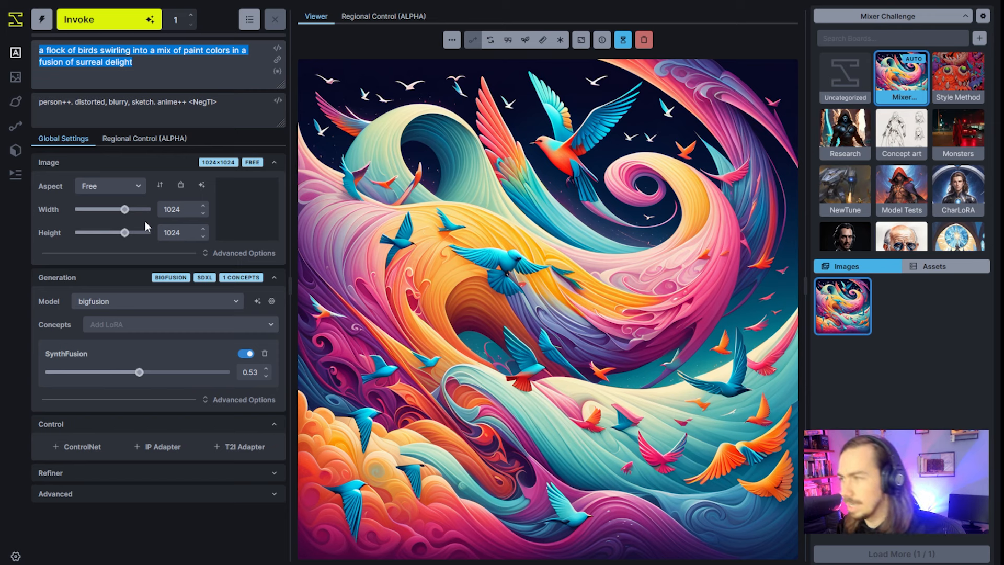
pyautogui.write('a portal in ')
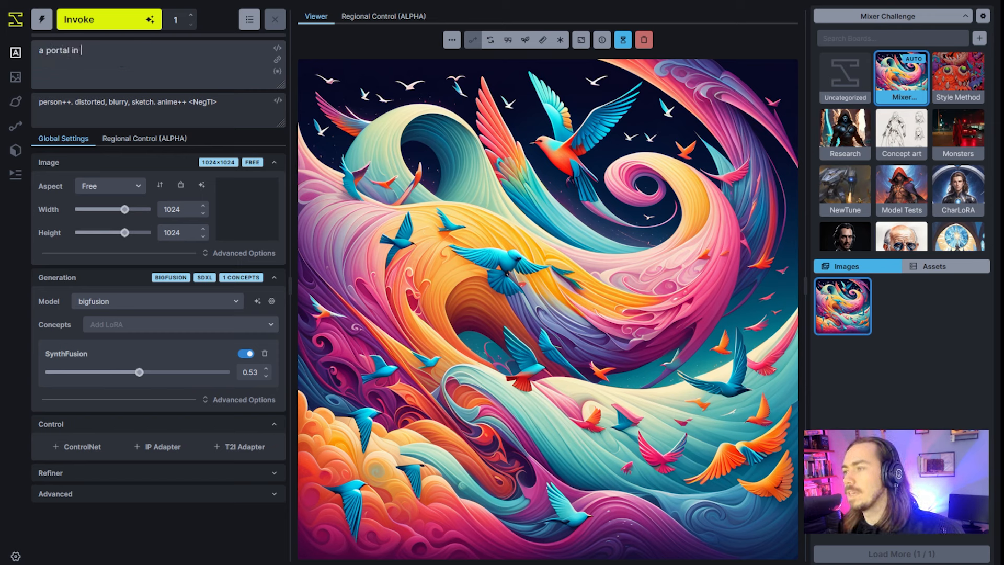
pyautogui.write('time and space, in a')
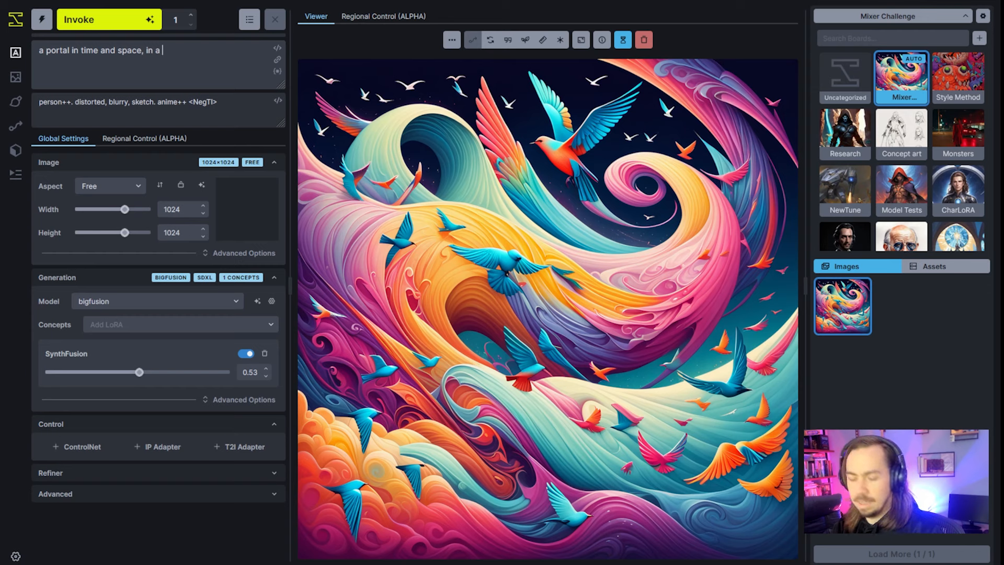
pyautogui.write(' industrial ')
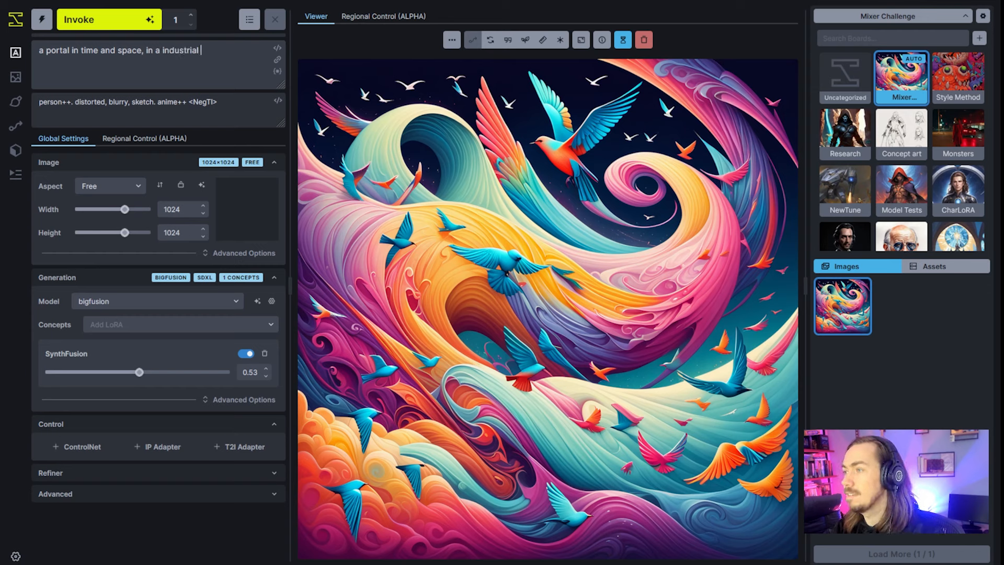
pyautogui.write('steampunk')
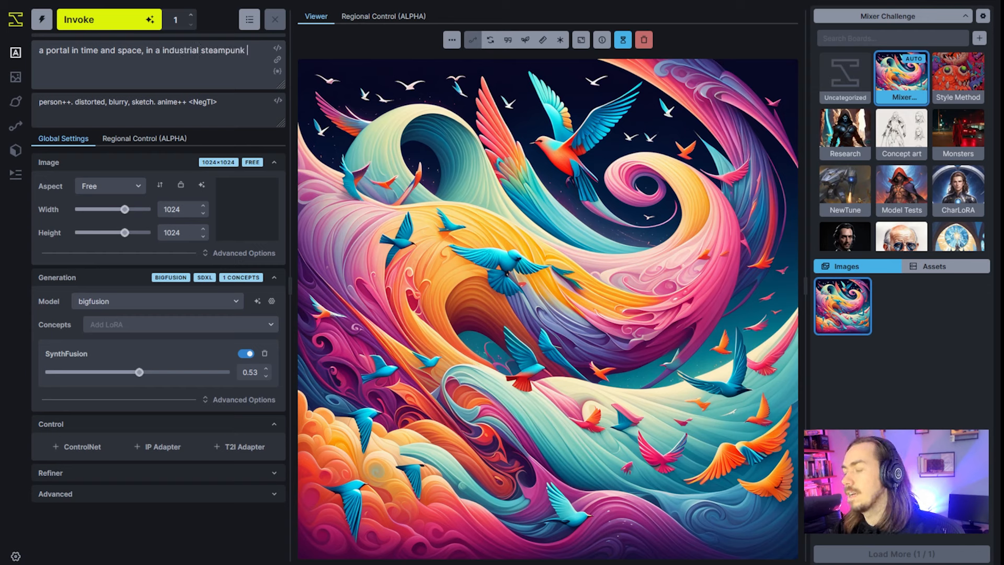
pyautogui.write(' court')
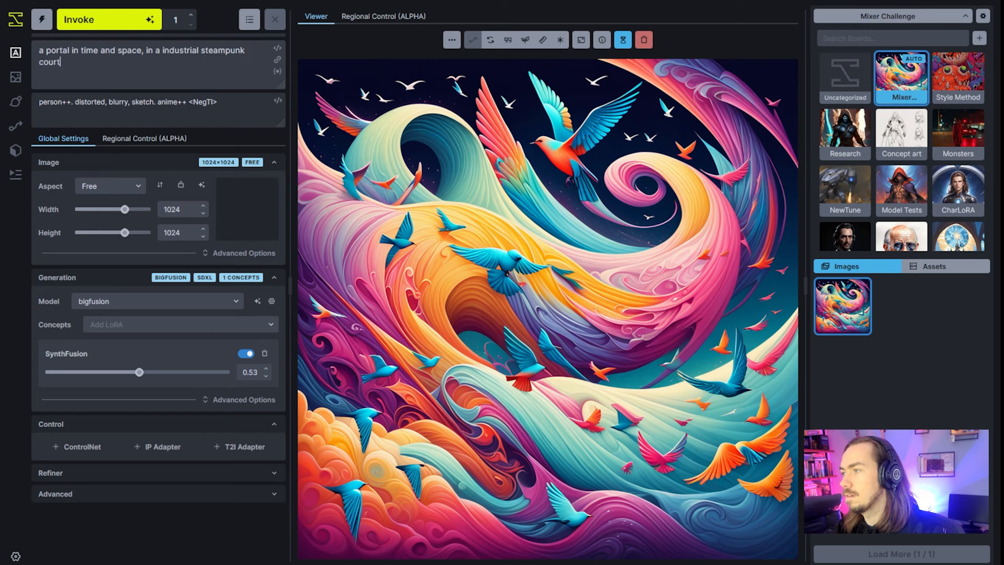
pyautogui.write('yard, stairs a')
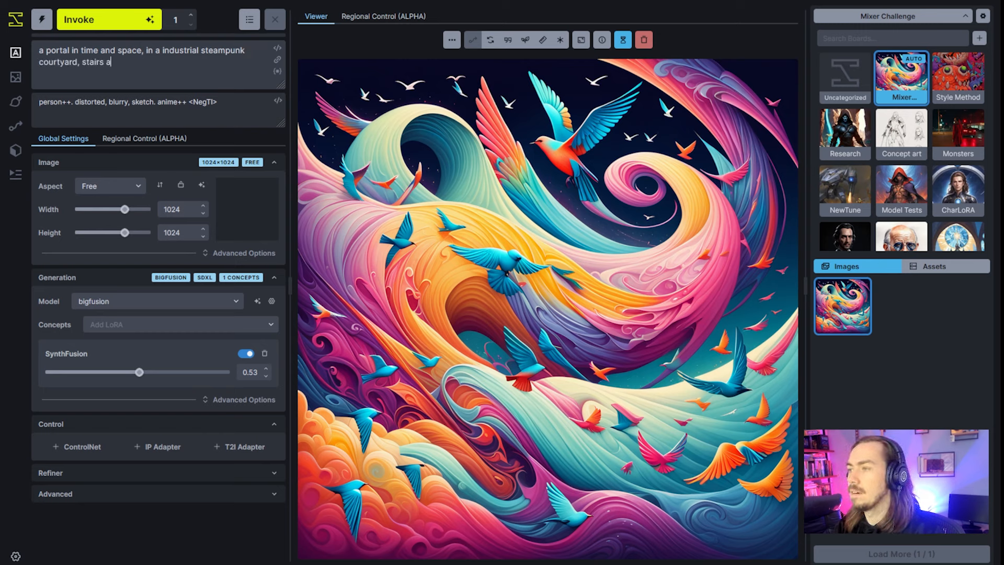
pyautogui.write('nd buildings. old rusted iron, blue gl')
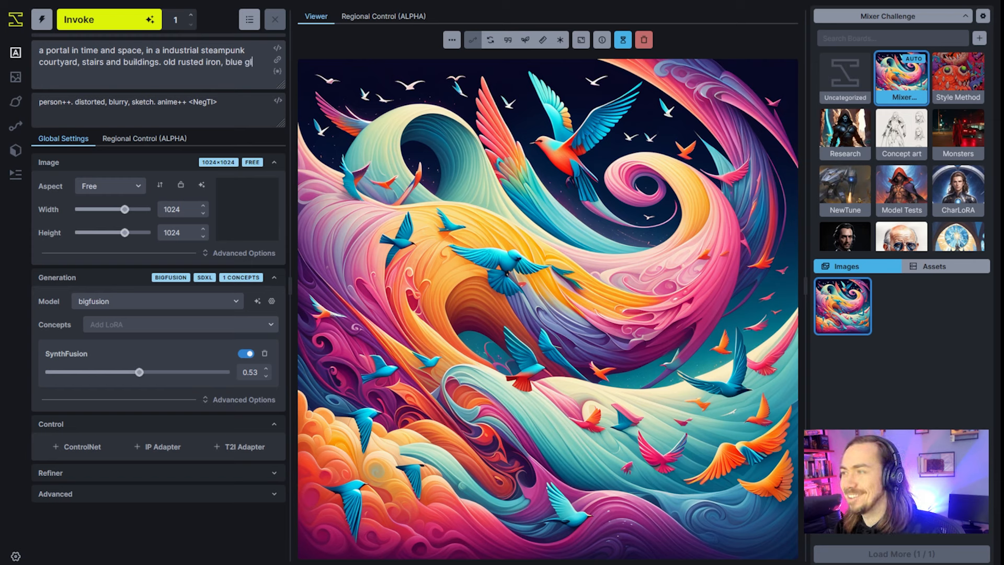
pyautogui.write('owing energy')
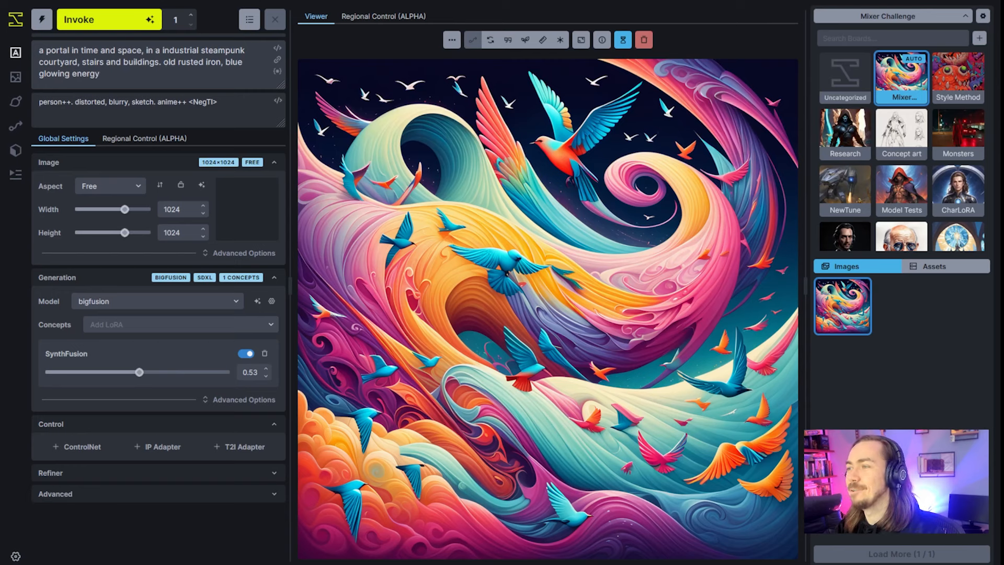
# Step: Remove "blue" from the prompt and append ", concept art, painterly digital painting, glazed brushstrokes, bold ink and watercolor."
pyautogui.doubleClick(234, 62)
pyautogui.press('BackSpace')
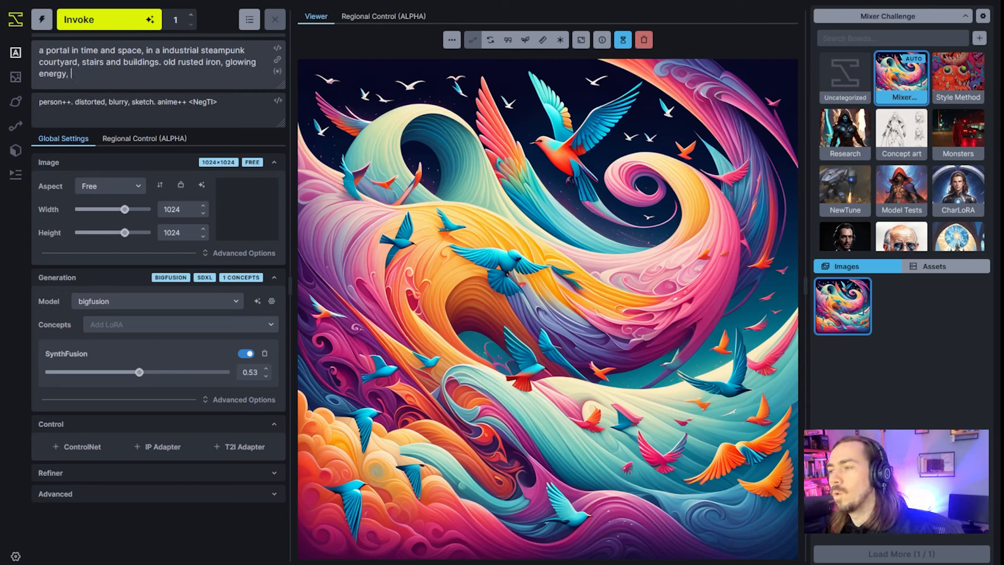
pyautogui.write('concept art,')
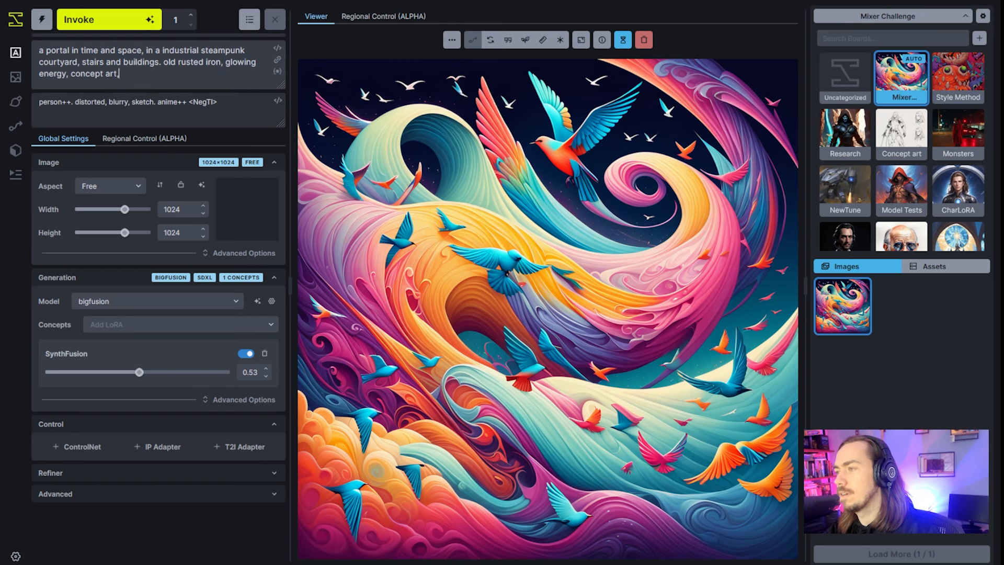
pyautogui.write(' painterly digital')
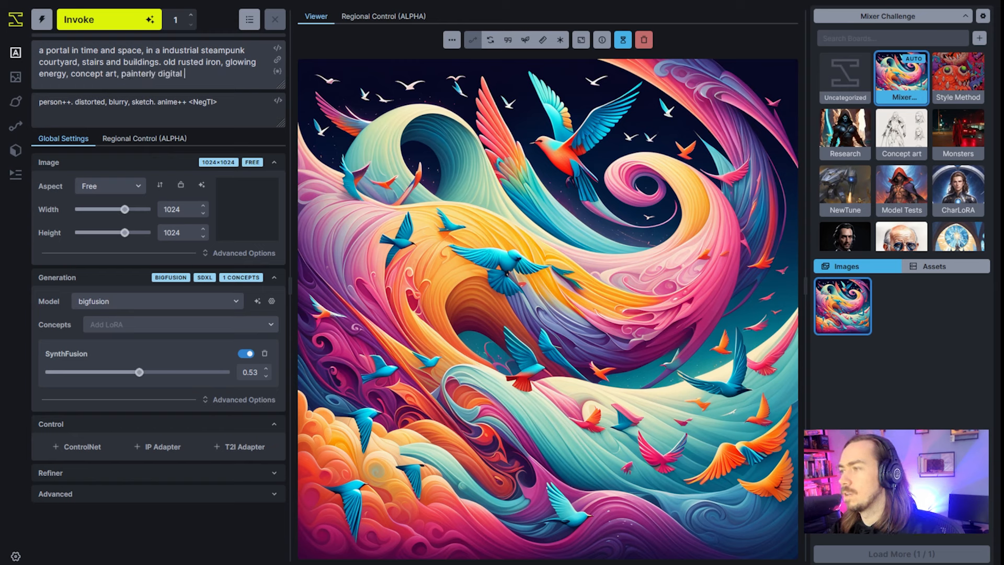
pyautogui.write(' painting, gla')
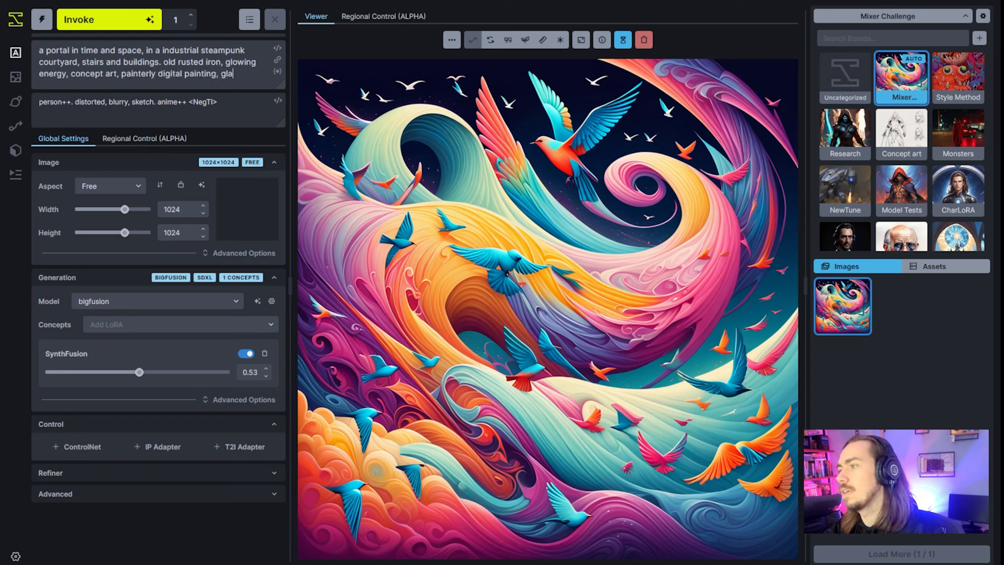
pyautogui.write('zed brushstrokes')
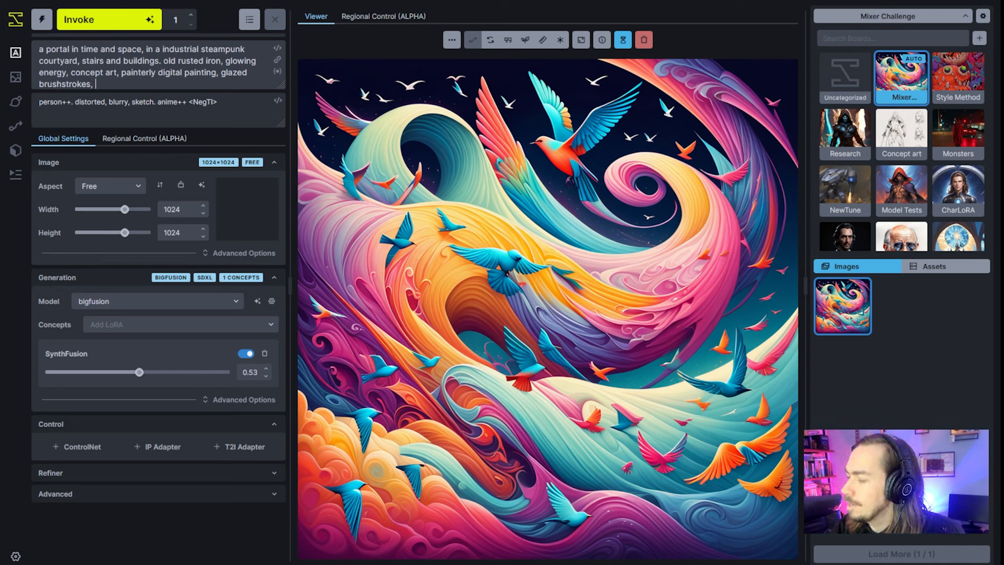
pyautogui.write(', bol')
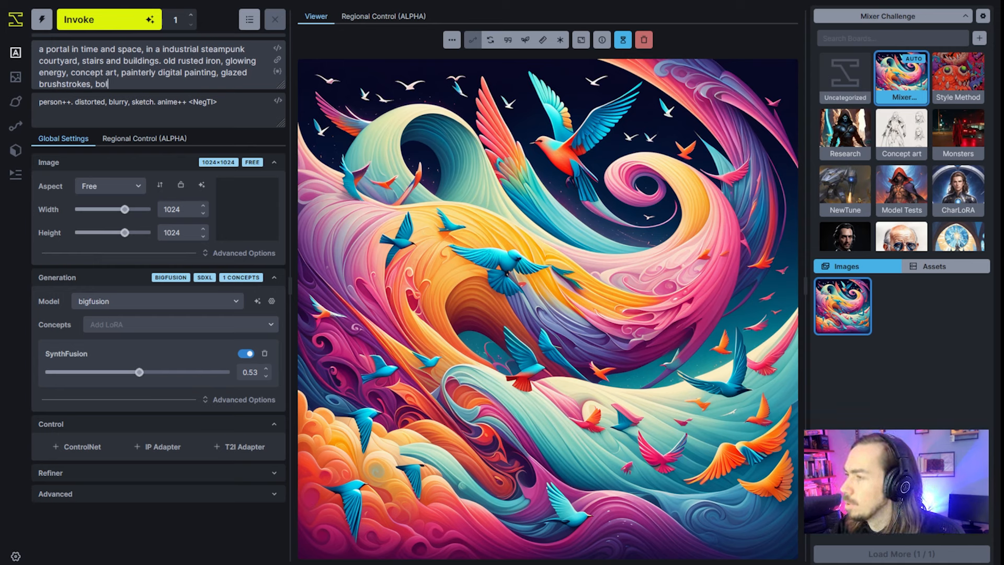
pyautogui.write('d ink and watercolor.')
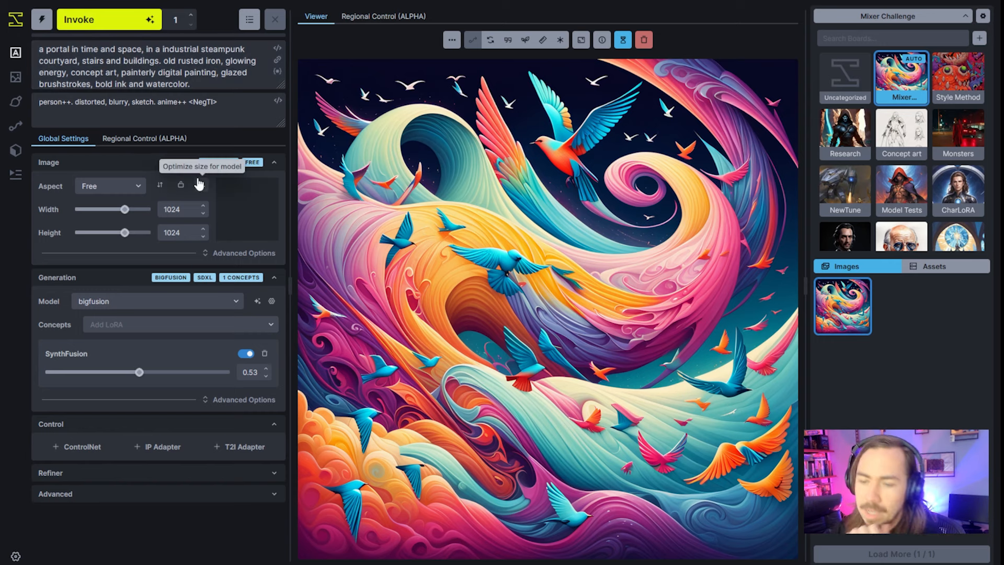
# Step: Generate two images in succession from the steampunk portal prompt with the current settings
pyautogui.hotkey('ctrl', 'Return')
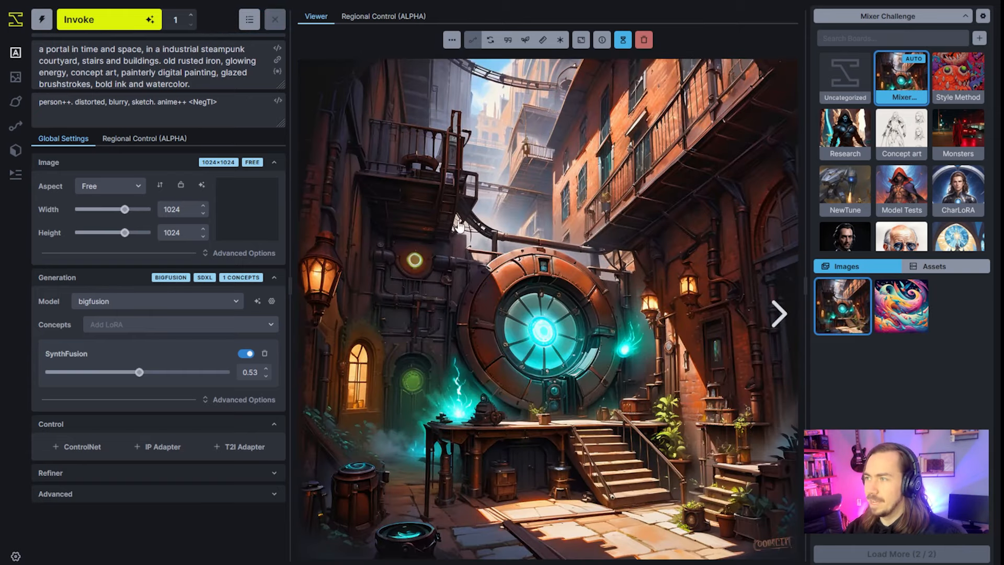
pyautogui.click(128, 25)
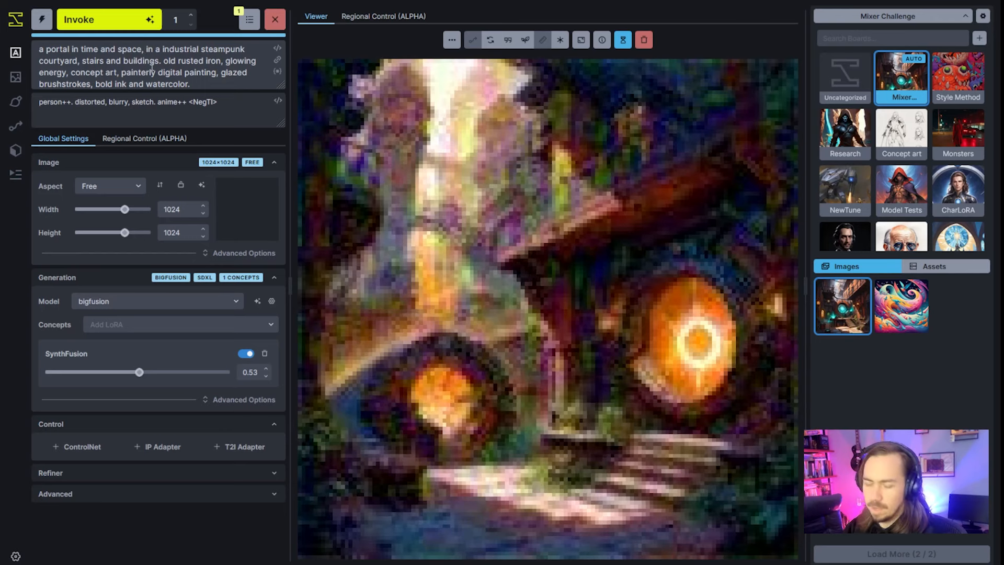
# Step: Insert "chaotic rupture in the fabric of the universe," after "time and space," in the prompt and generate two more images
pyautogui.write('chaoti')
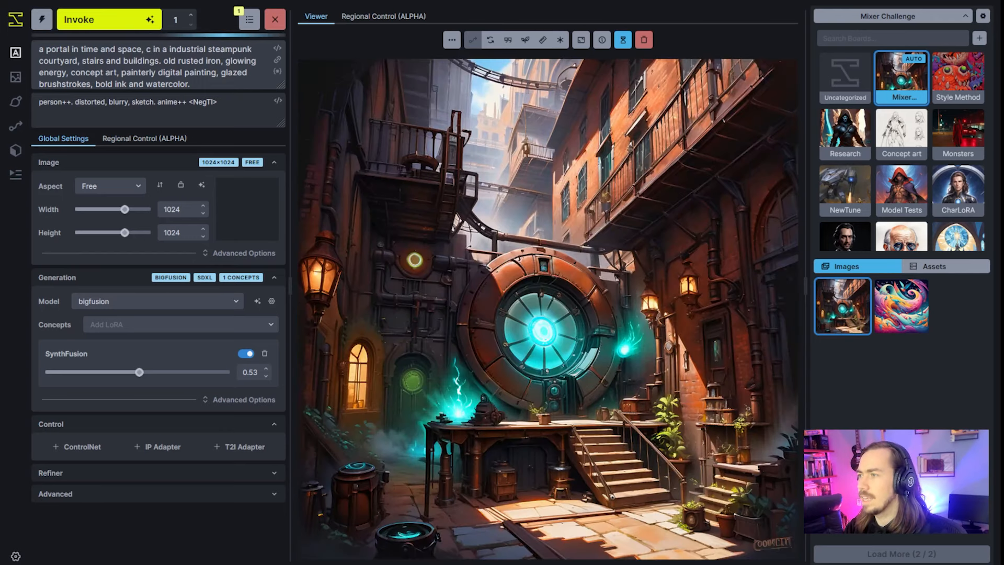
pyautogui.write('c rupture')
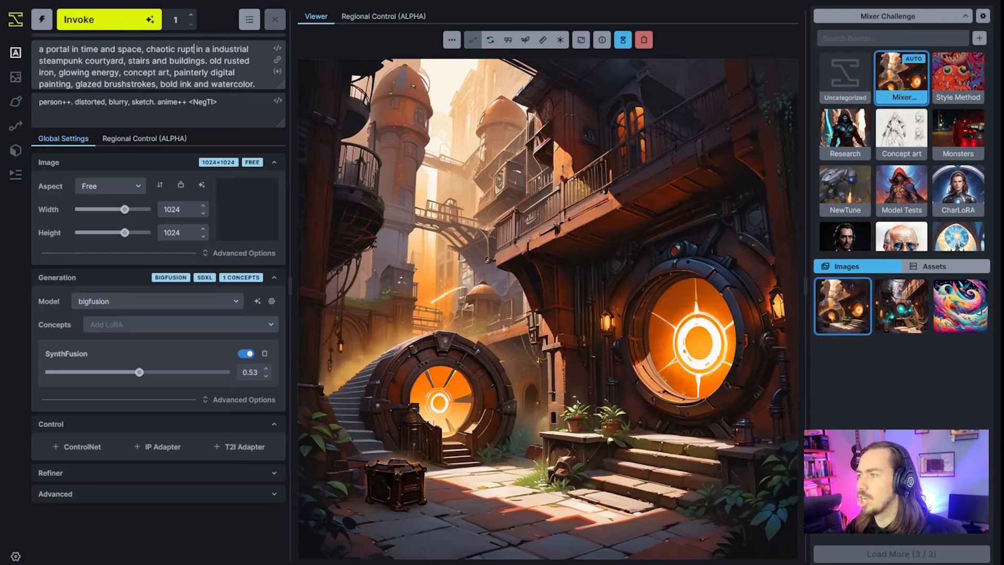
pyautogui.write(' in  ')
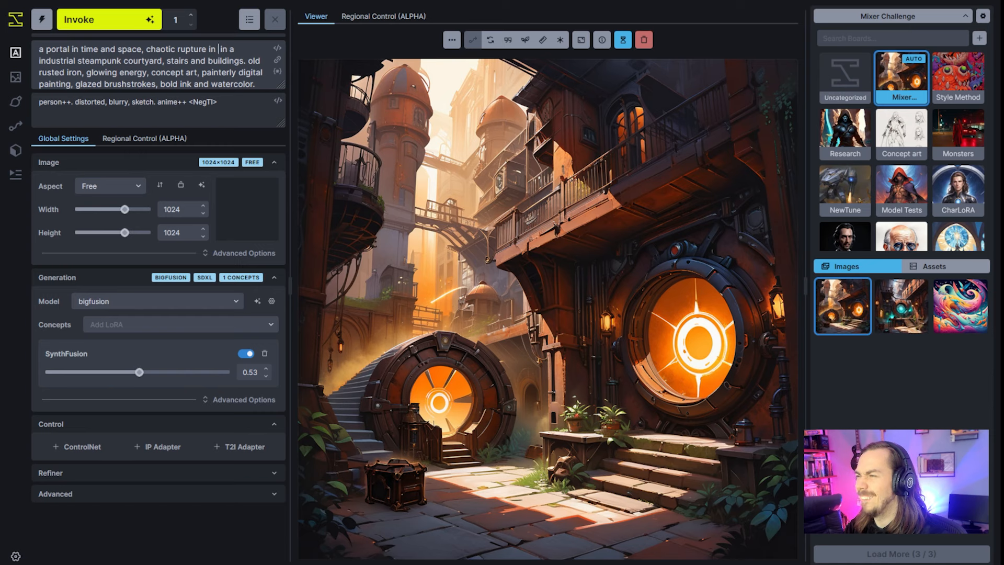
pyautogui.write('the fabric of ')
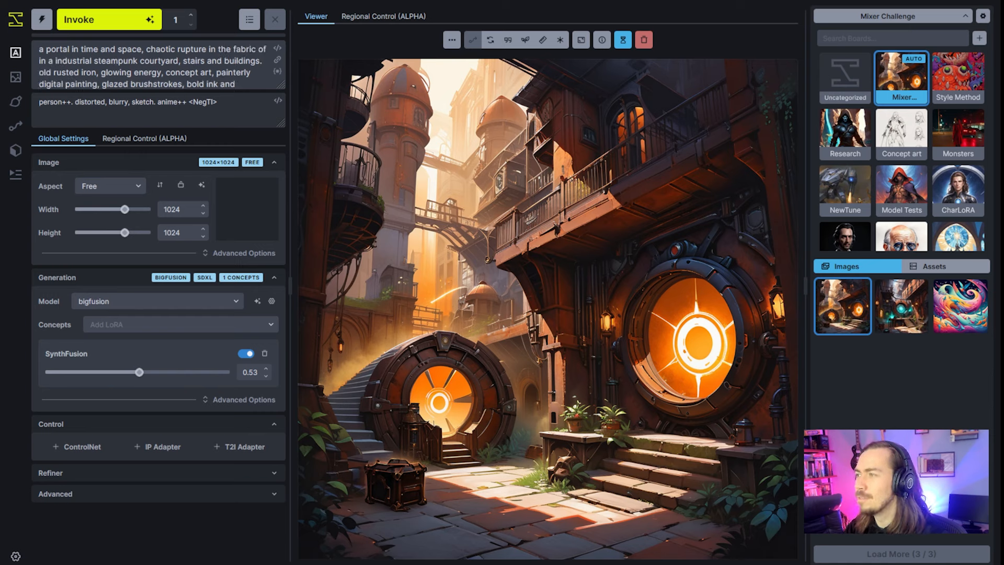
pyautogui.write('the universe,')
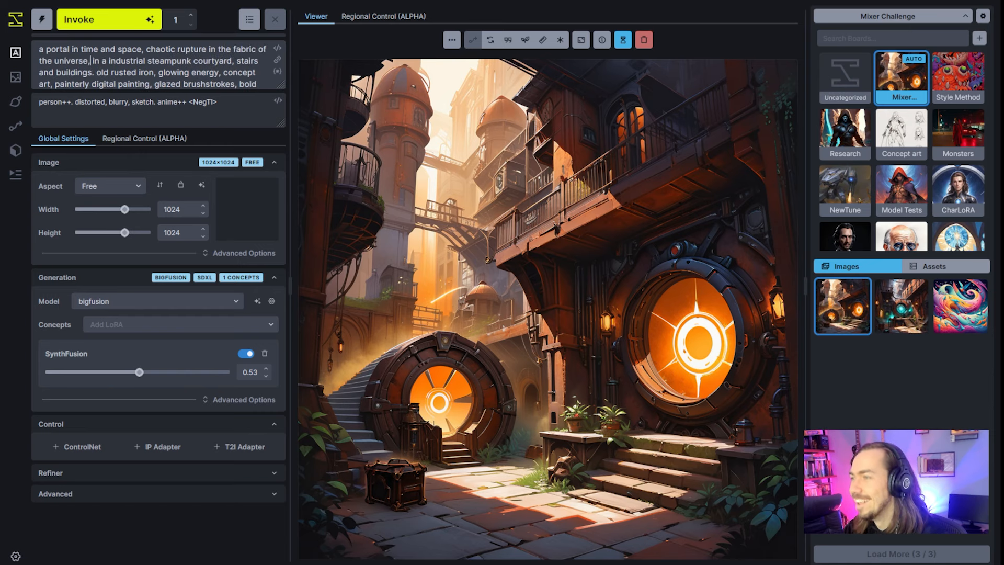
pyautogui.click(158, 17)
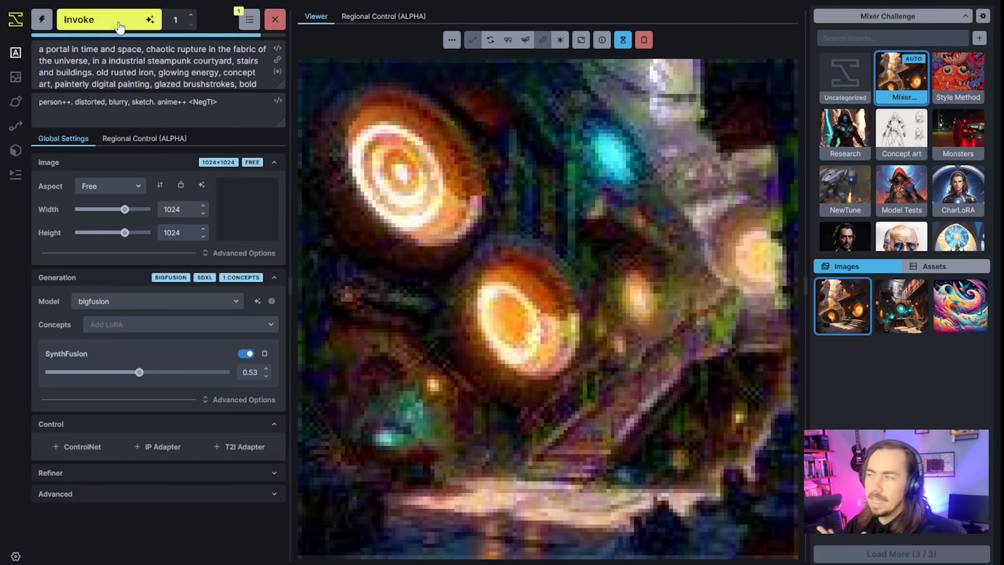
pyautogui.hotkey('ctrl', 'Return')
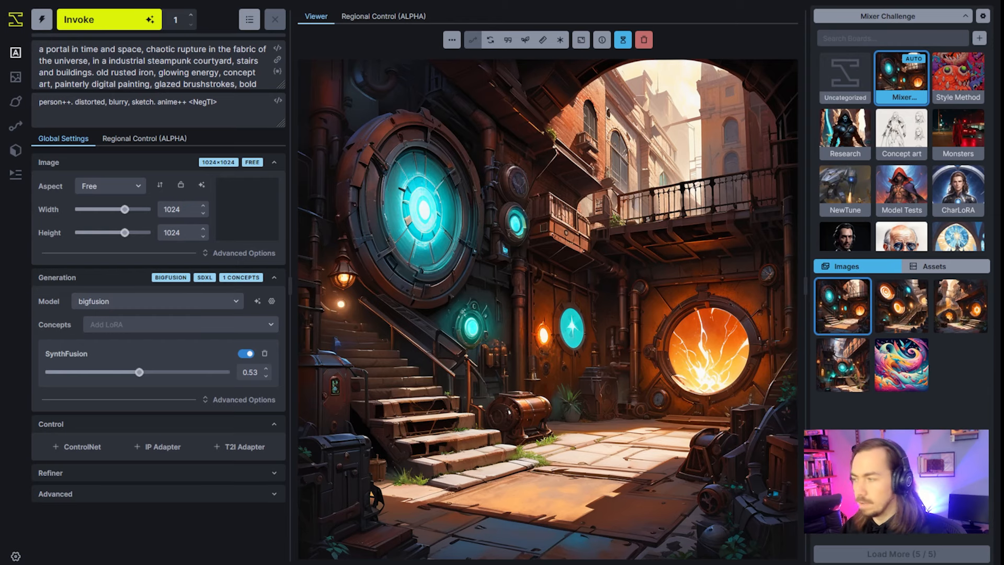
# Step: Compare the generated steampunk portal images in the gallery, checking the composition, portals and lighting of each one
pyautogui.click(879, 314)
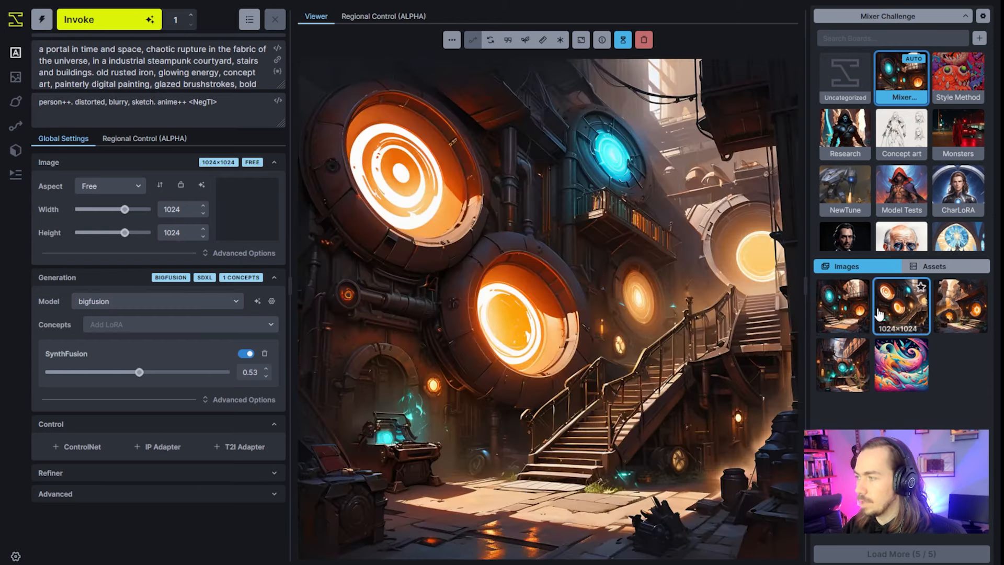
pyautogui.press('Right')
pyautogui.press('Right')
pyautogui.press('Left')
pyautogui.press('Left')
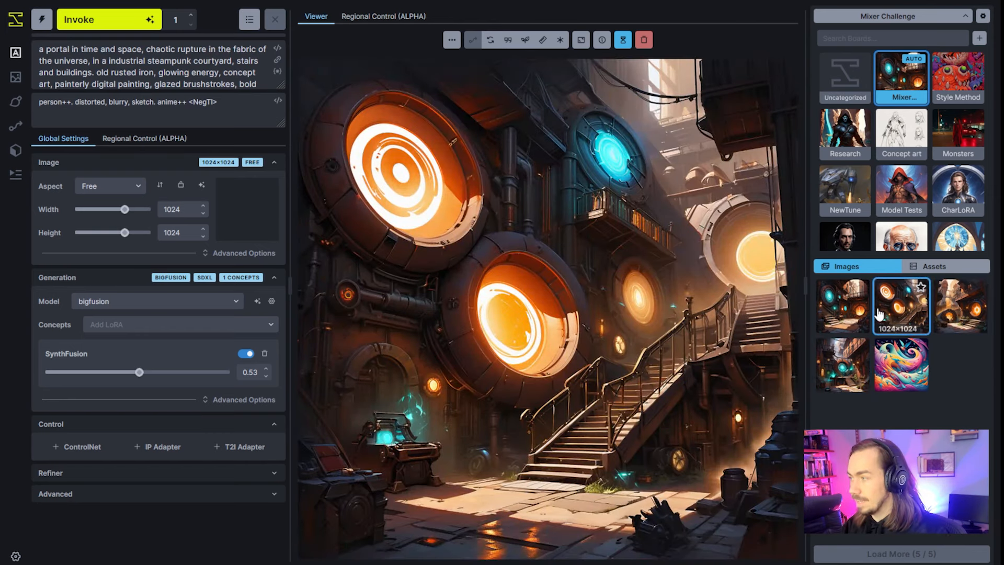
pyautogui.press('Left')
pyautogui.press('Right')
pyautogui.press('Right')
pyautogui.press('Right')
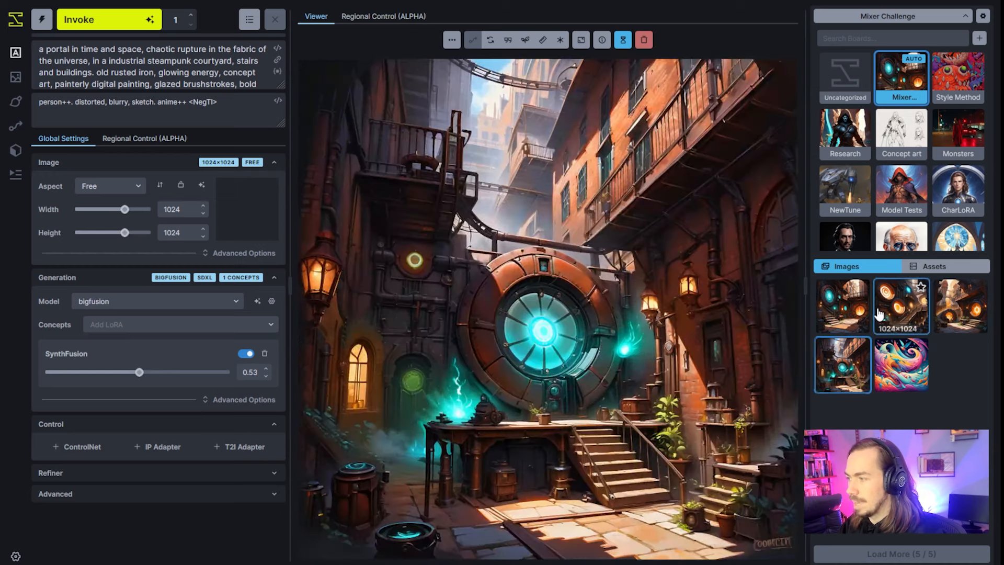
pyautogui.press('Left')
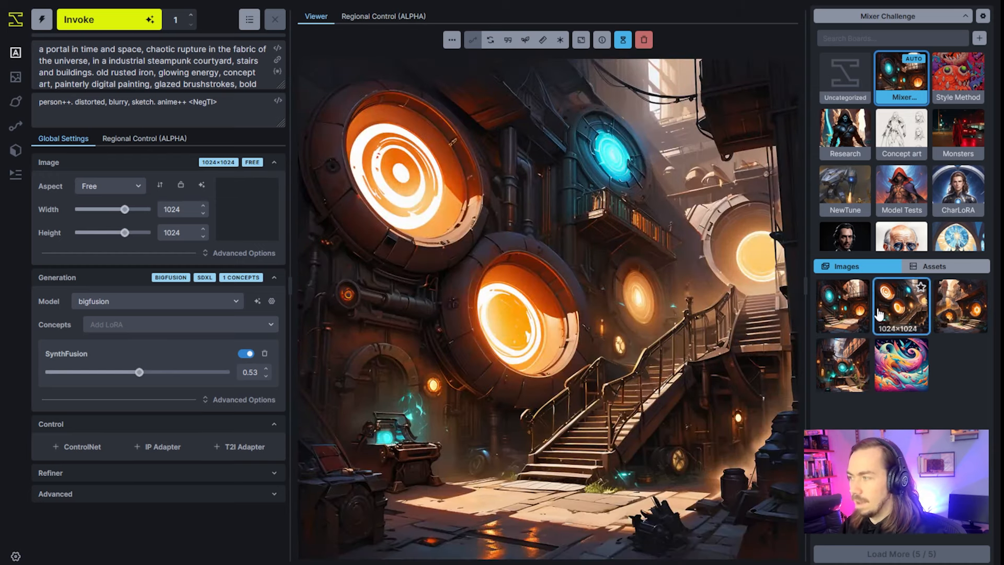
pyautogui.press('Left')
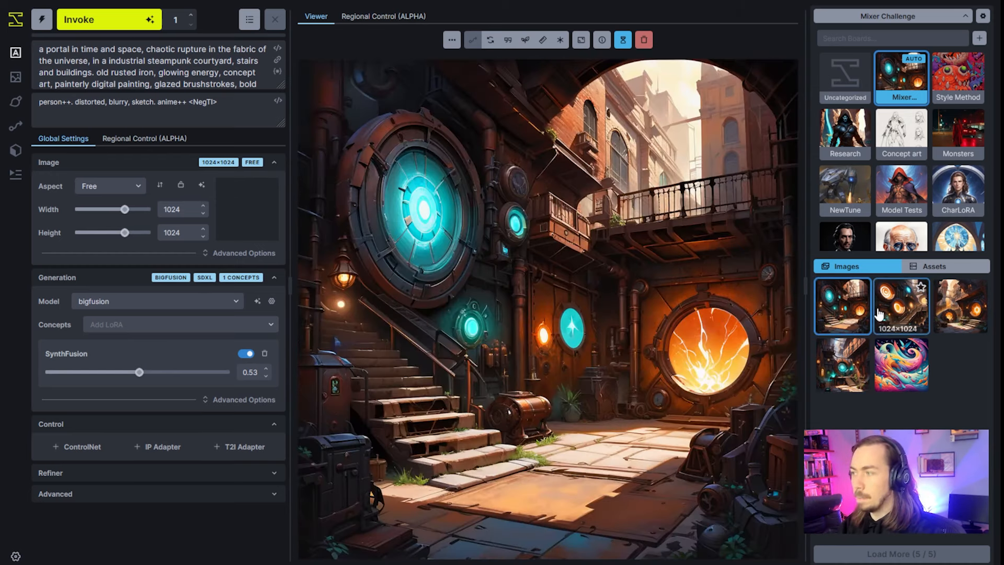
pyautogui.press('Right')
pyautogui.press('Right')
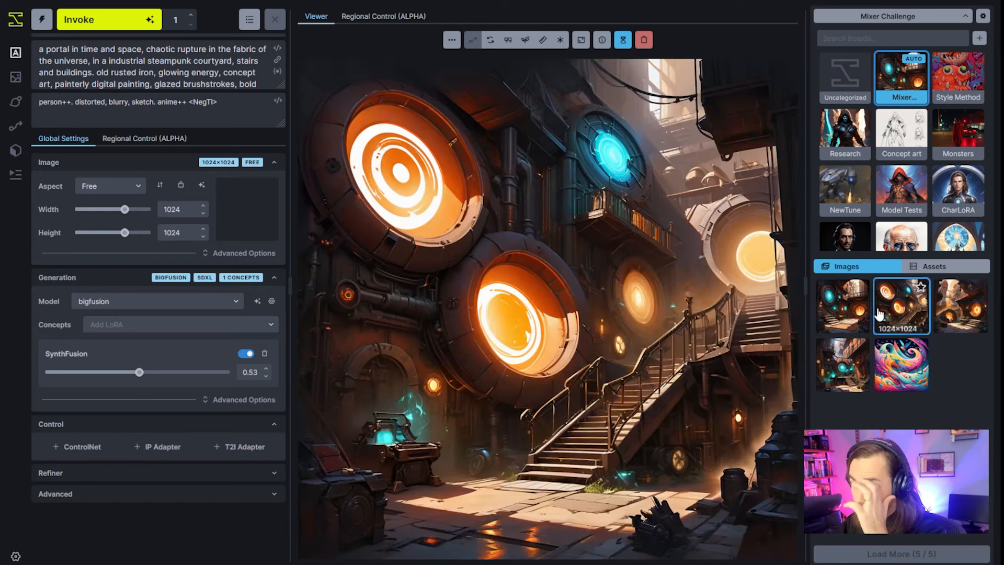
pyautogui.press('Right')
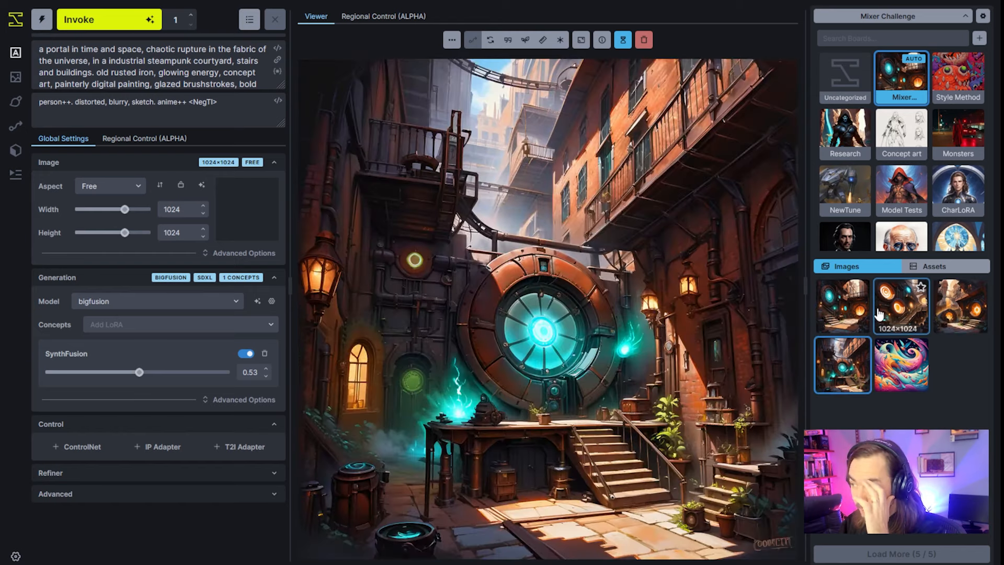
pyautogui.press('Left')
pyautogui.press('Right')
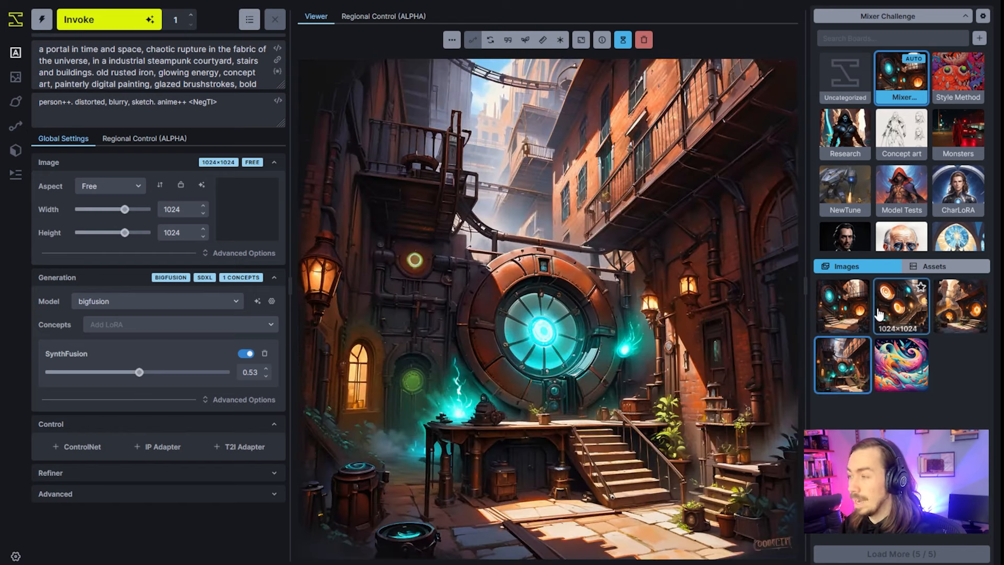
pyautogui.press('Left')
pyautogui.press('Left')
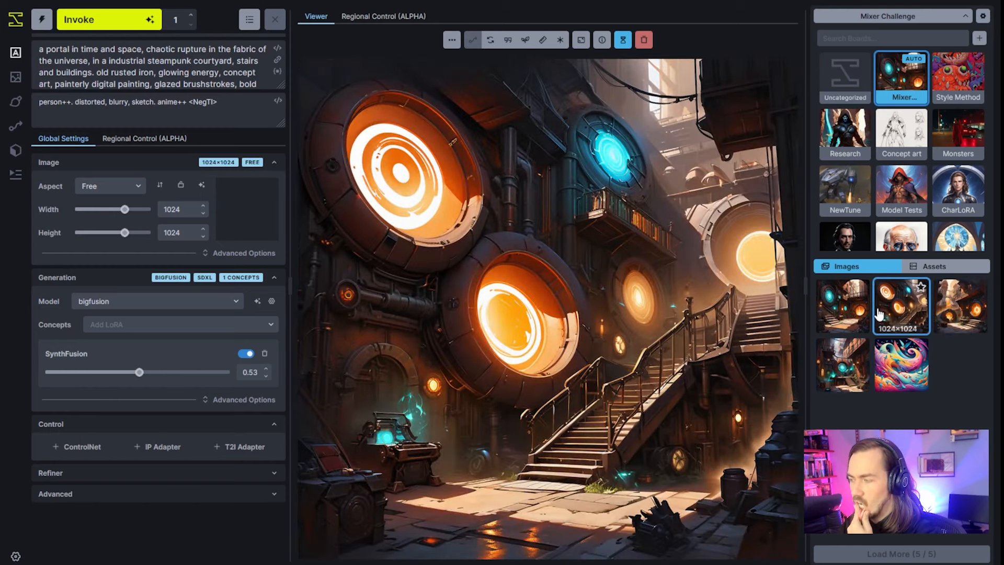
pyautogui.press('Right')
pyautogui.press('Right')
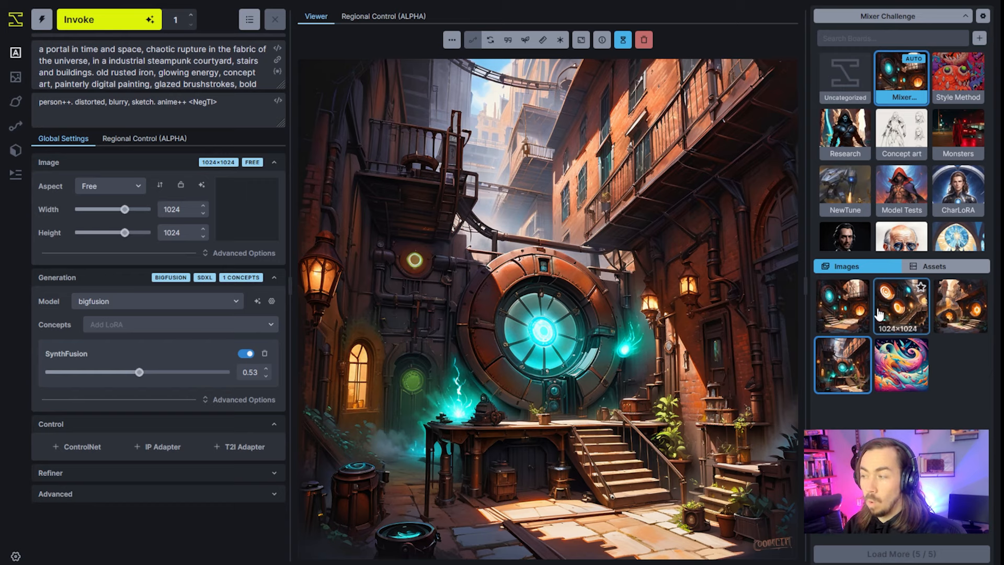
# Step: Compare the portal images once more and send the brick-alley image with the round teal portal to the Unified Canvas
pyautogui.press('Left')
pyautogui.press('Left')
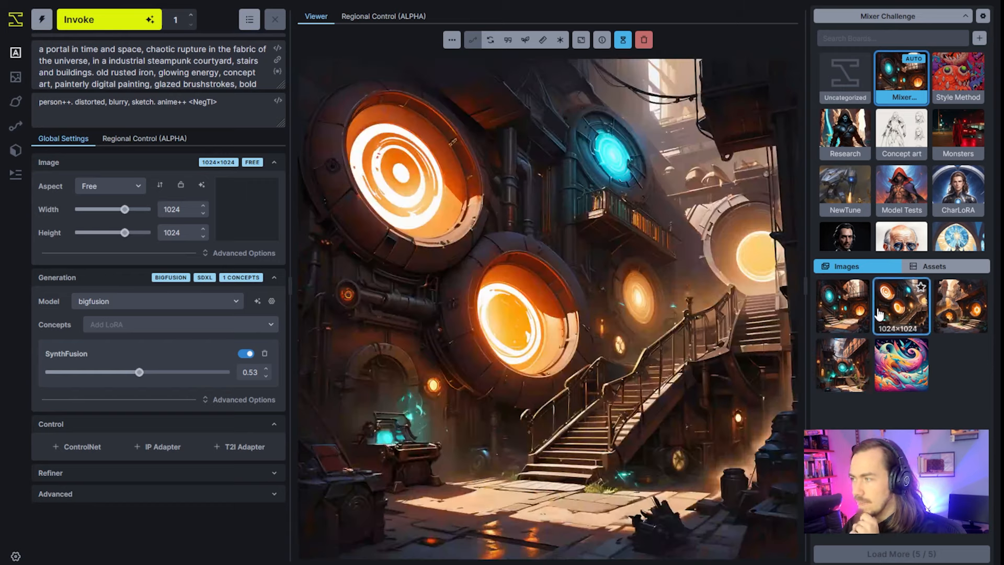
pyautogui.press('Right')
pyautogui.press('Right')
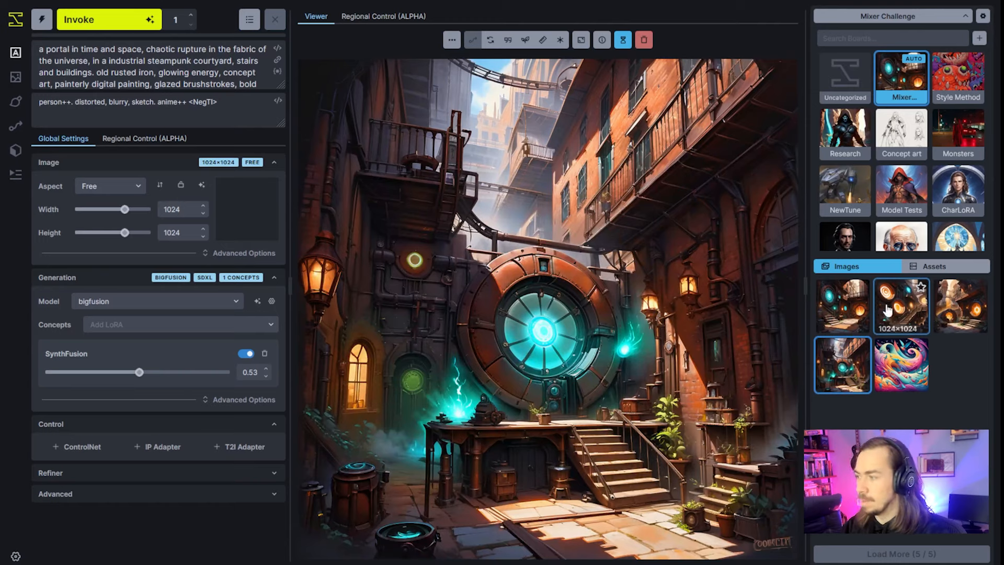
pyautogui.click(453, 42)
pyautogui.click(506, 206)
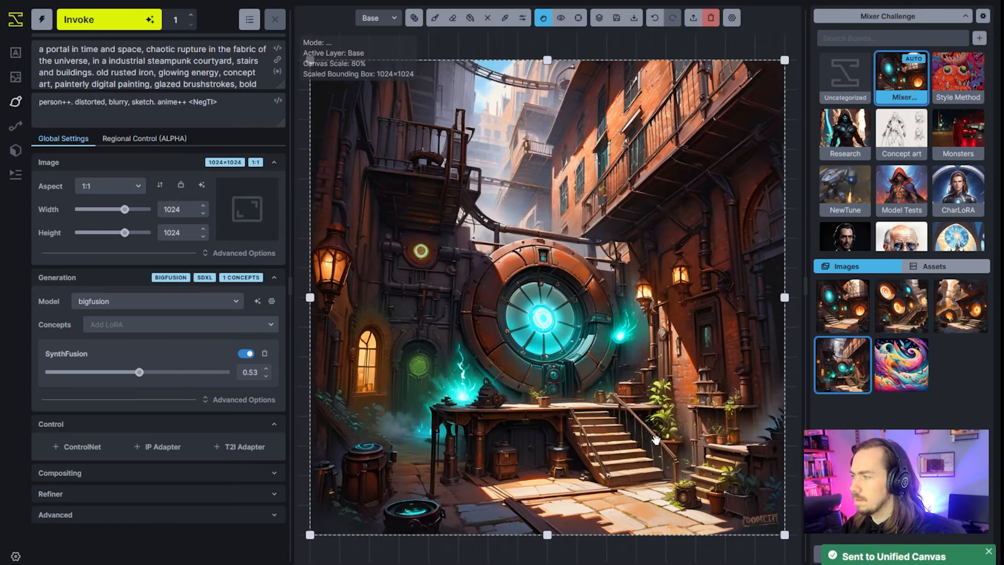
# Step: Sample a bright colour from the teal glow beside the portal and paint three near-white spots around the portal's ring
pyautogui.scroll(-6, 649, 438)
pyautogui.scroll(5, 649, 437)
pyautogui.press('c')
pyautogui.click(623, 352)
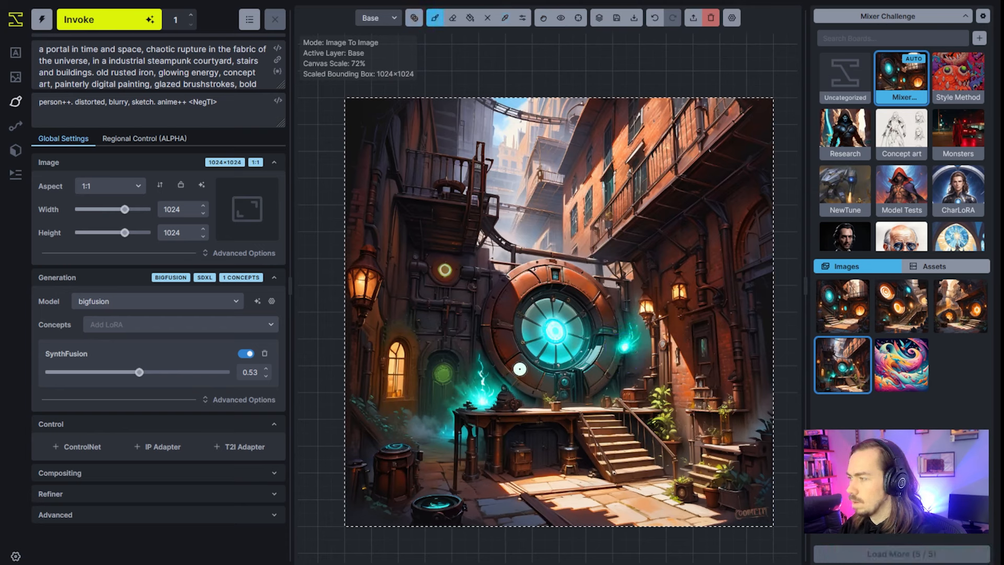
pyautogui.click(517, 367)
pyautogui.moveTo(504, 313); pyautogui.dragTo(511, 288)
pyautogui.click(585, 269)
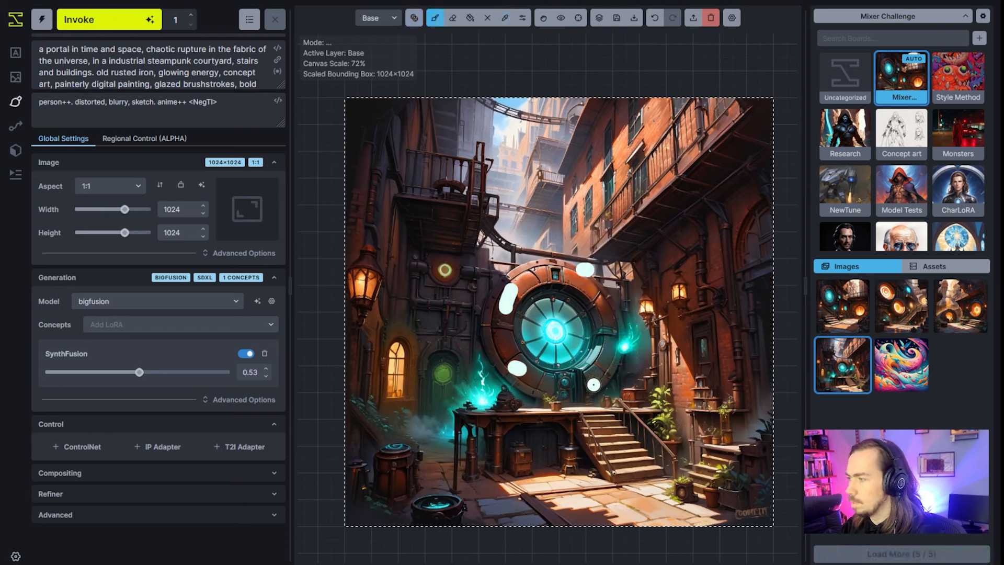
# Step: Sample the pale grey sky colour and paint translucent haze with a size 500 brush over the buildings and ground around the portal
pyautogui.press('c')
pyautogui.click(508, 183)
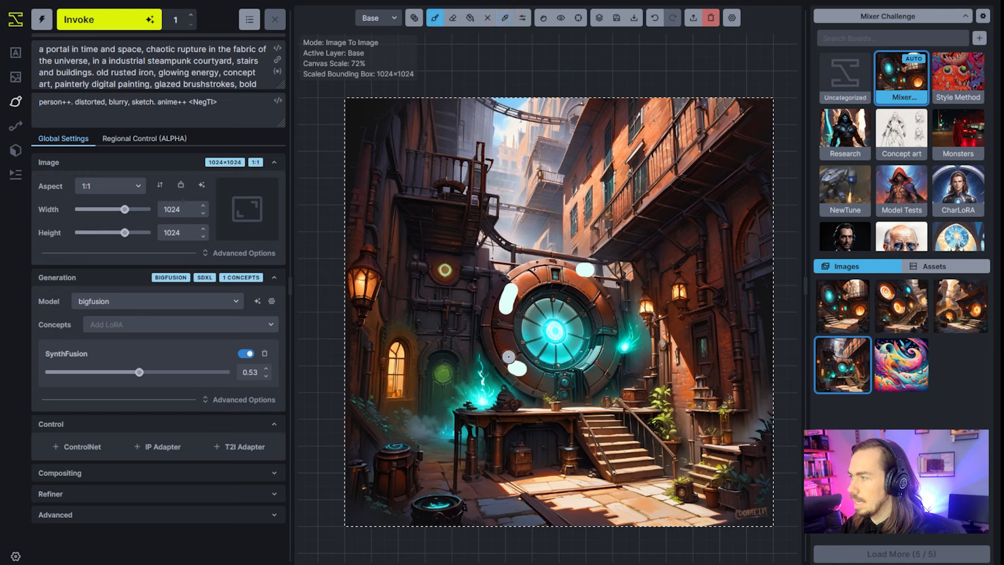
pyautogui.scroll(-20, 483, 358)
pyautogui.click(523, 18)
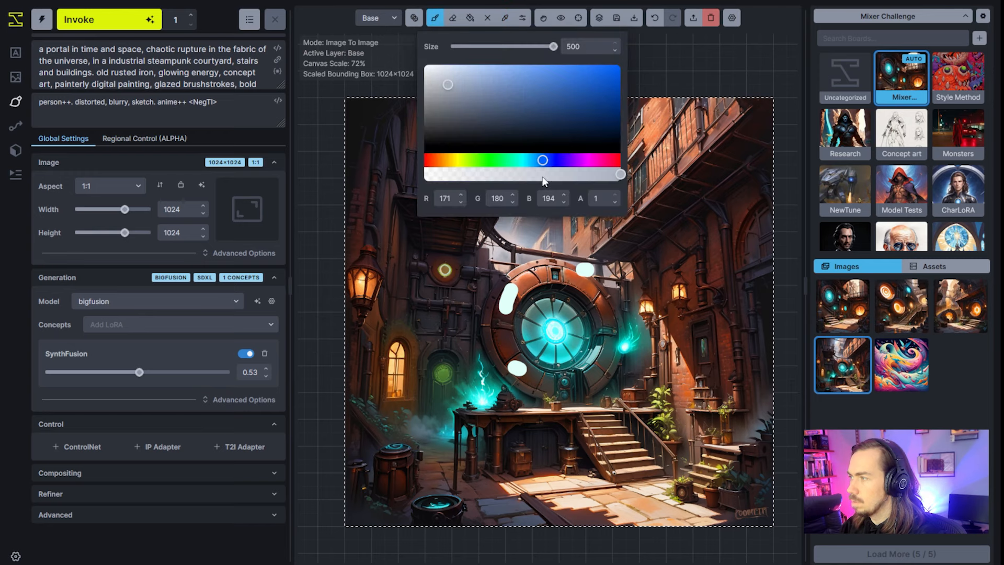
pyautogui.moveTo(340, 340)
pyautogui.mouseDown()
pyautogui.moveTo(400, 225)
pyautogui.moveTo(397, 211)
pyautogui.moveTo(390, 423)
pyautogui.moveTo(398, 290)
pyautogui.moveTo(643, 123)
pyautogui.moveTo(734, 229)
pyautogui.moveTo(531, 209)
pyautogui.moveTo(429, 136)
pyautogui.moveTo(674, 172)
pyautogui.moveTo(746, 332)
pyautogui.moveTo(471, 146)
pyautogui.moveTo(392, 403)
pyautogui.moveTo(369, 124)
pyautogui.moveTo(766, 237)
pyautogui.moveTo(768, 413)
pyautogui.moveTo(695, 481)
pyautogui.moveTo(445, 471)
pyautogui.moveTo(657, 502)
pyautogui.moveTo(737, 461)
pyautogui.mouseUp()
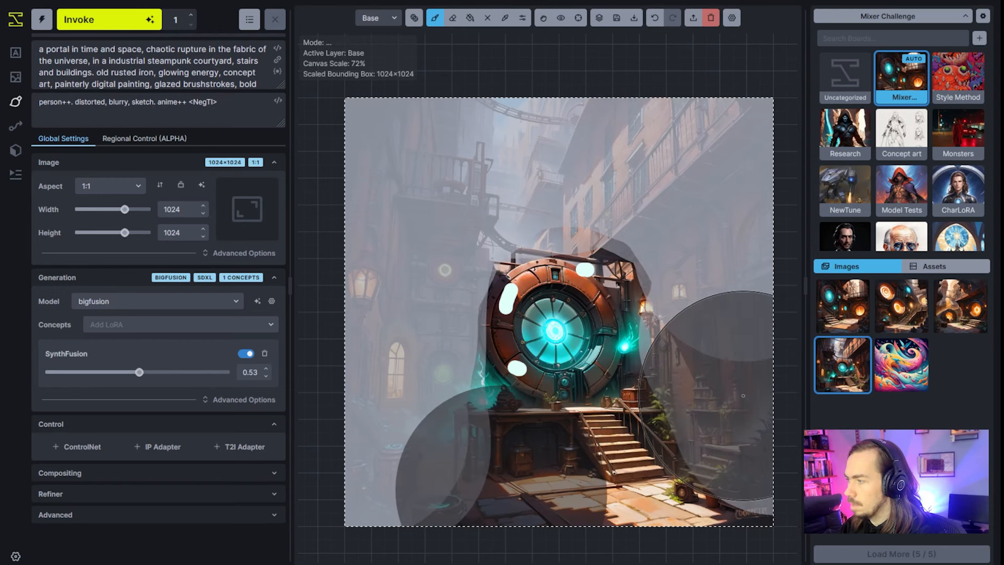
pyautogui.click(745, 409)
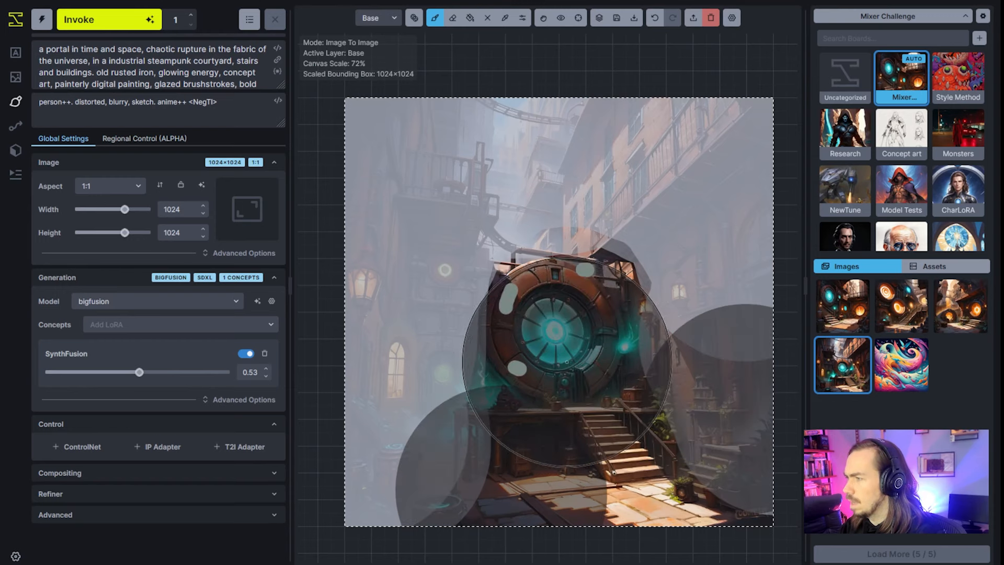
# Step: Stamp one large translucent teal circle over the portal, centred on its glowing core
pyautogui.scroll(2, 557, 332)
pyautogui.click(558, 332)
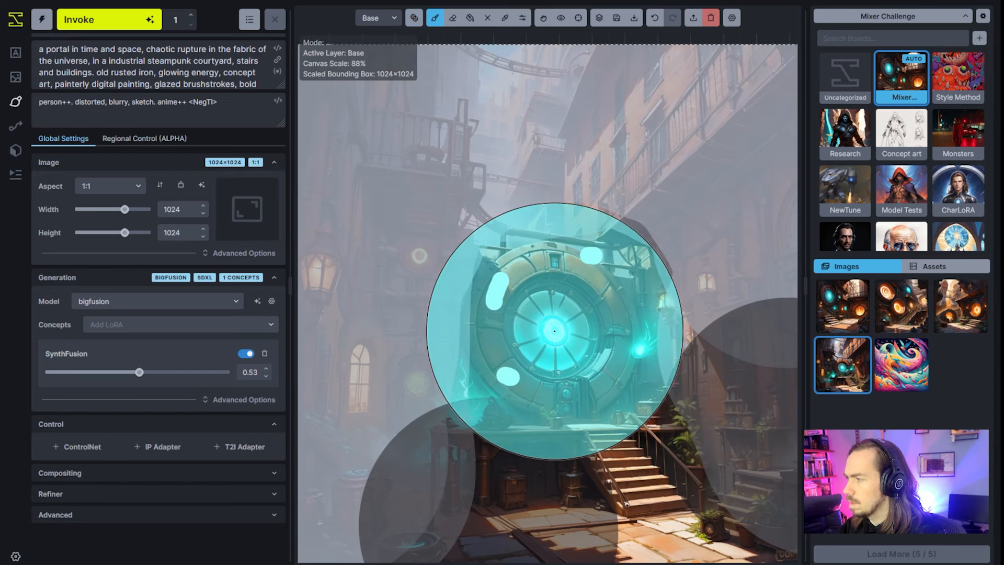
pyautogui.scroll(-3, 679, 428)
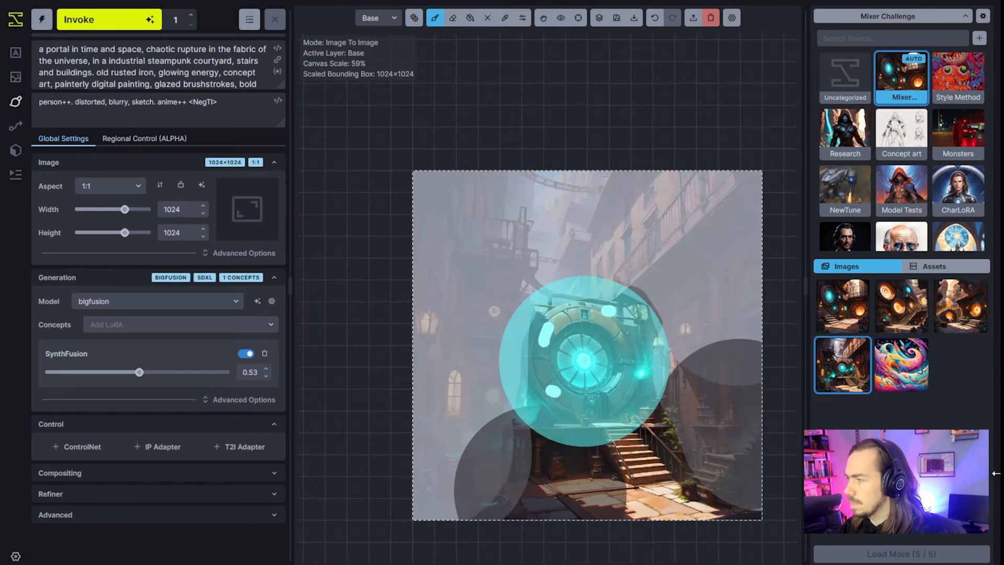
pyautogui.scroll(1, 674, 437)
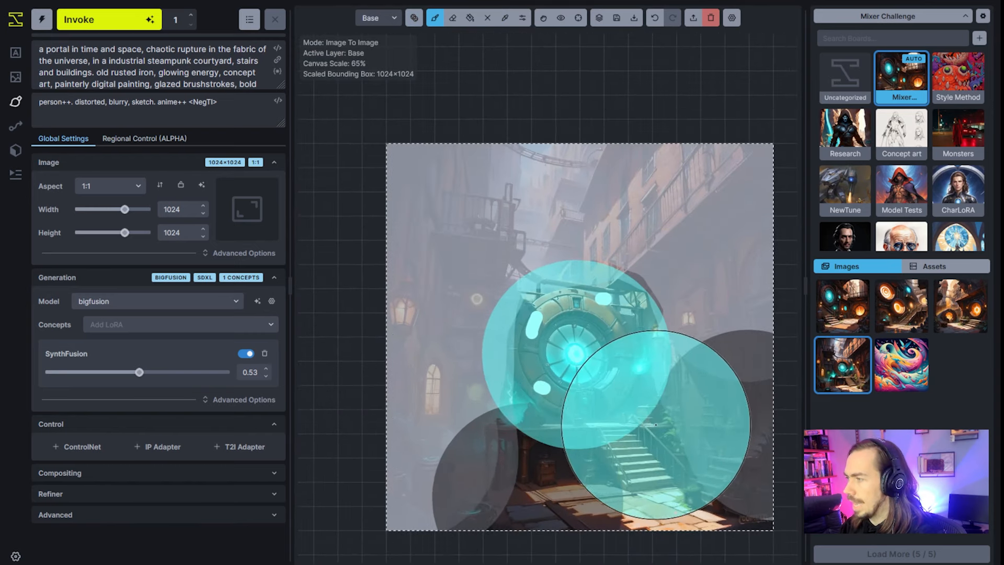
# Step: Generate an image-to-image result from the painted canvas with denoising strength 0.75 and accept it
pyautogui.click(209, 255)
pyautogui.moveTo(194, 296)
pyautogui.mouseDown()
pyautogui.moveTo(175, 301)
pyautogui.moveTo(195, 296)
pyautogui.mouseUp()
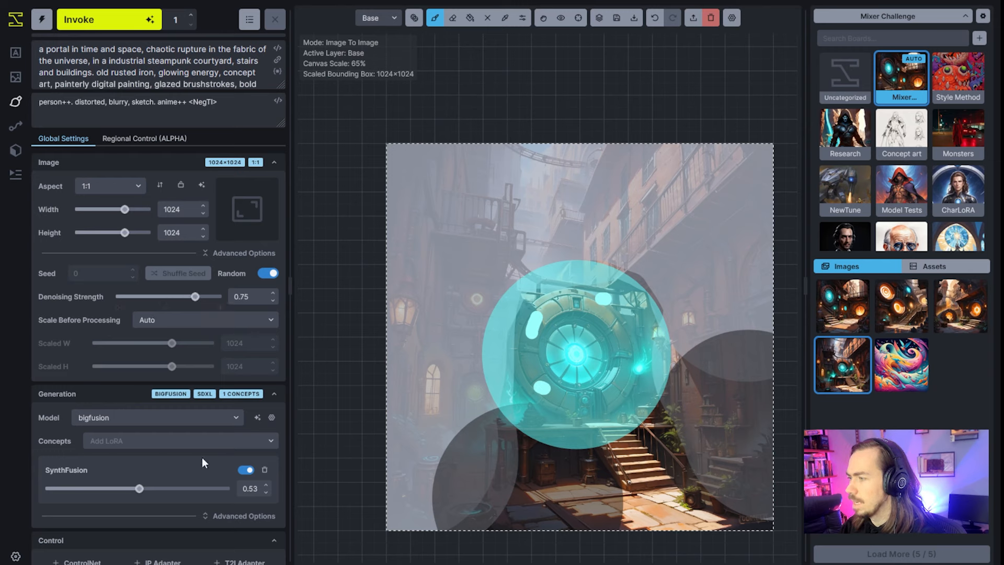
pyautogui.click(99, 20)
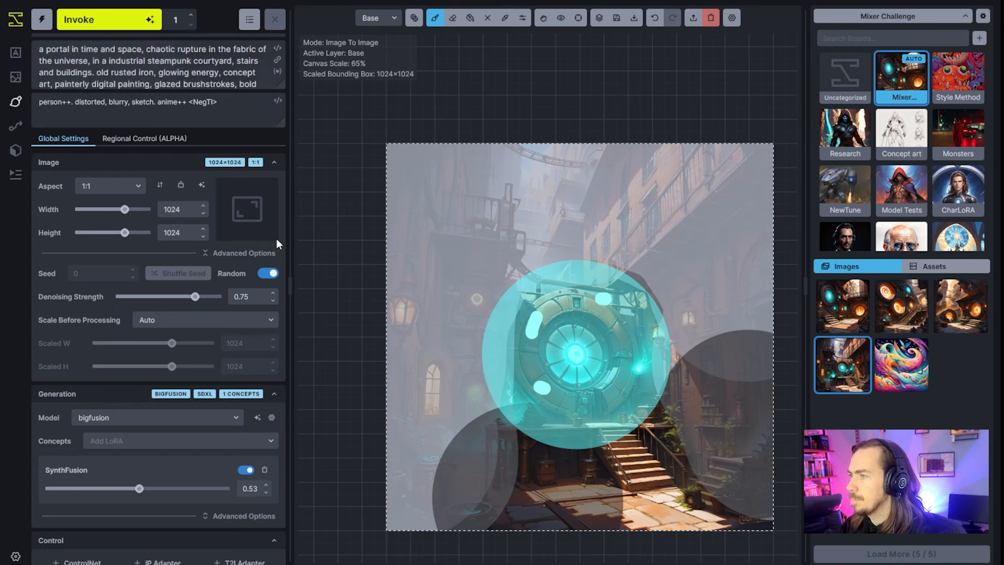
pyautogui.scroll(1, 613, 471)
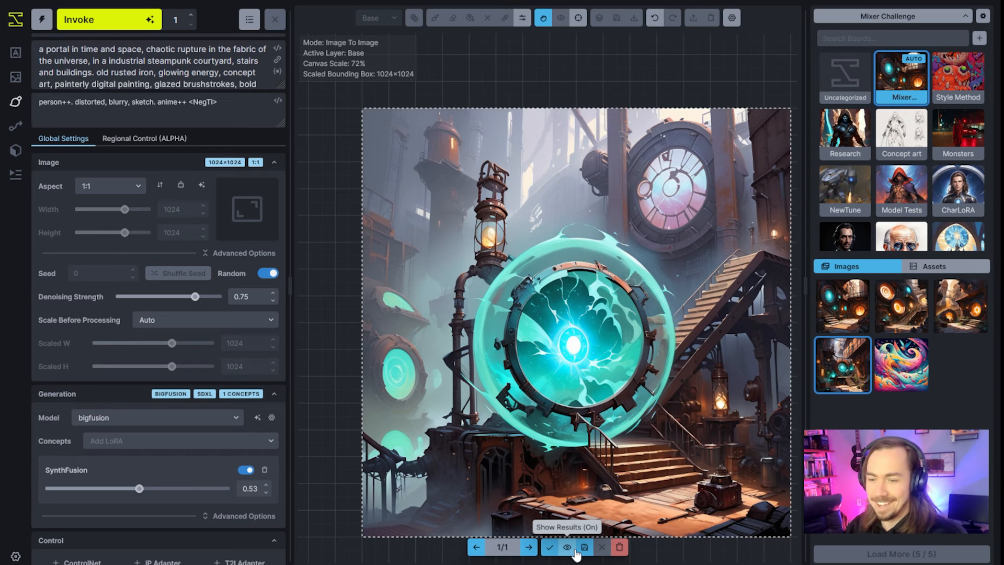
pyautogui.click(546, 548)
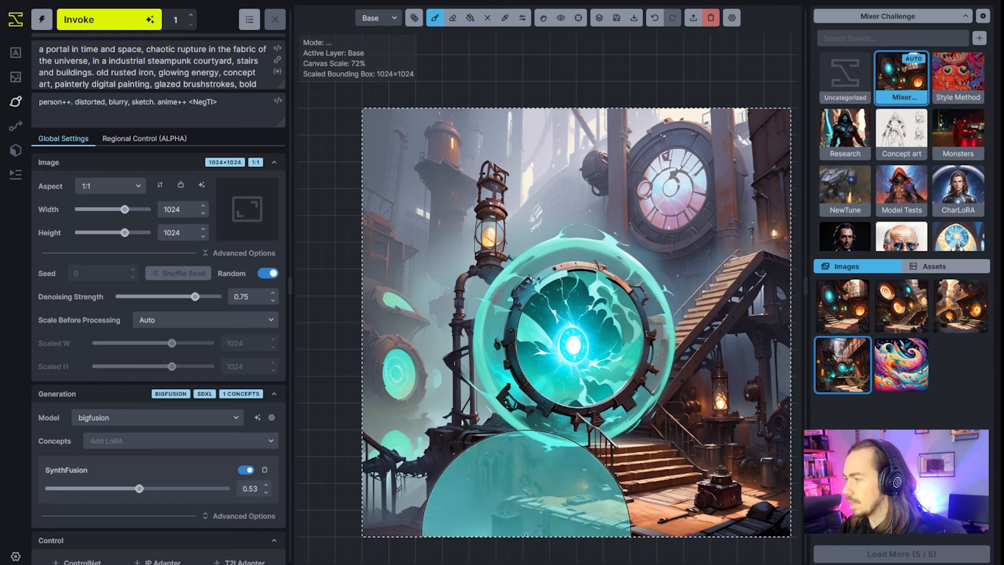
# Step: Fit a 384×384 bounding box around the large background clock and mask the clock face on the mask layer
pyautogui.press('q')
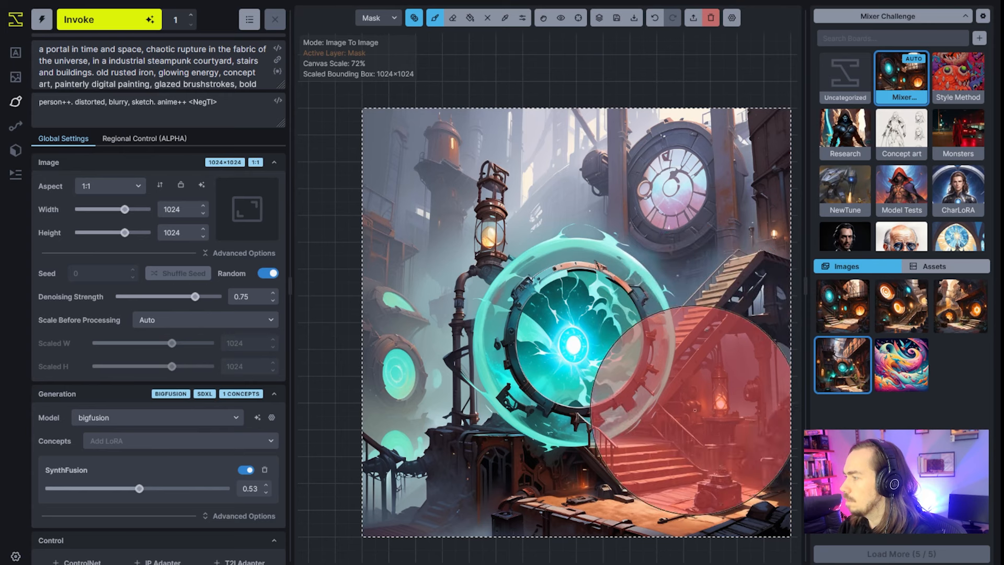
pyautogui.press('v')
pyautogui.moveTo(363, 537)
pyautogui.mouseDown()
pyautogui.moveTo(606, 264)
pyautogui.moveTo(633, 262)
pyautogui.moveTo(622, 268)
pyautogui.mouseUp()
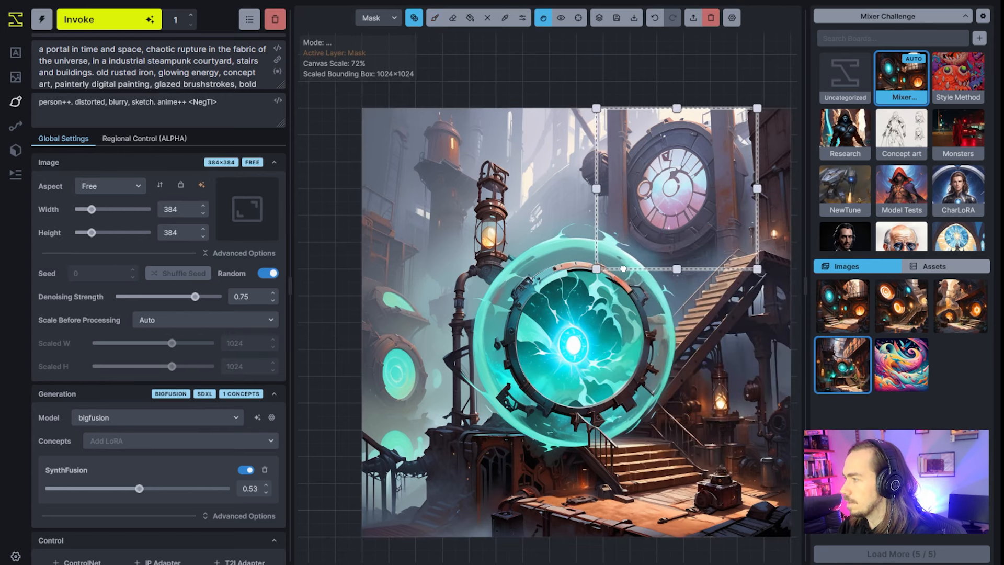
pyautogui.press('b')
pyautogui.scroll(-6, 668, 191)
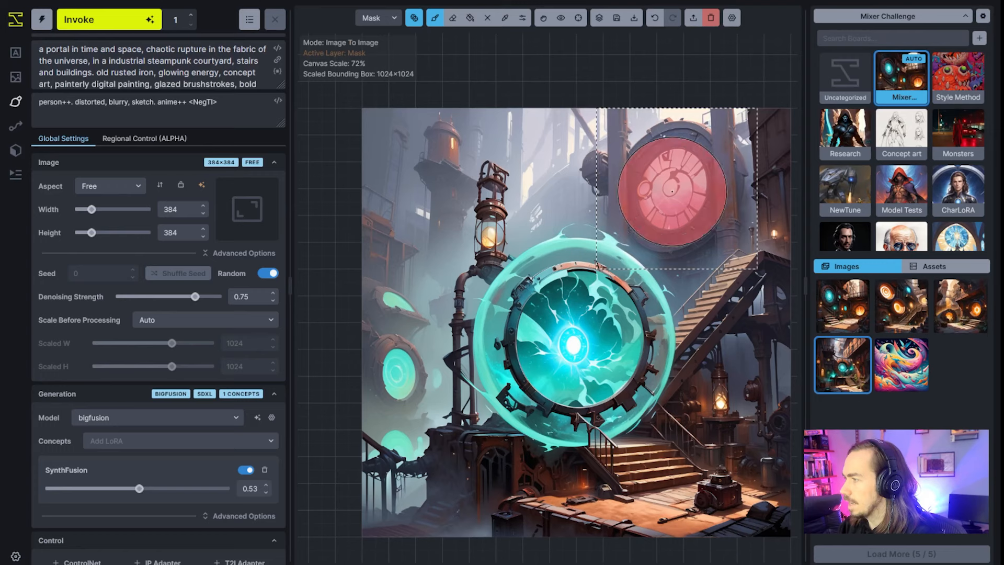
# Step: Replace "portal in time and space" with "clocktower face" in the prompt and delete "chaotic rupture in the fabric of the universe, in a"
pyautogui.moveTo(58, 49); pyautogui.dragTo(123, 45)
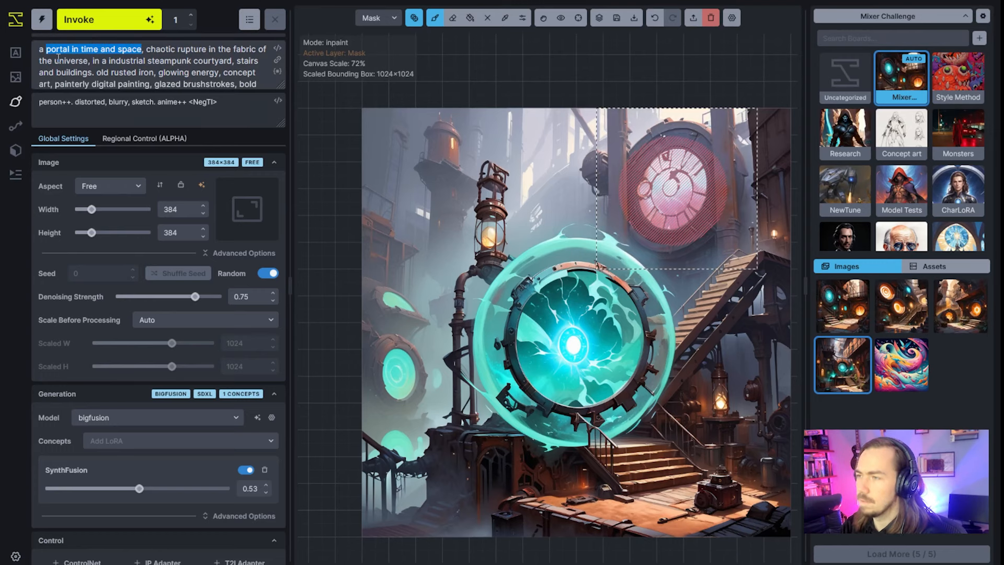
pyautogui.write('clocktower f')
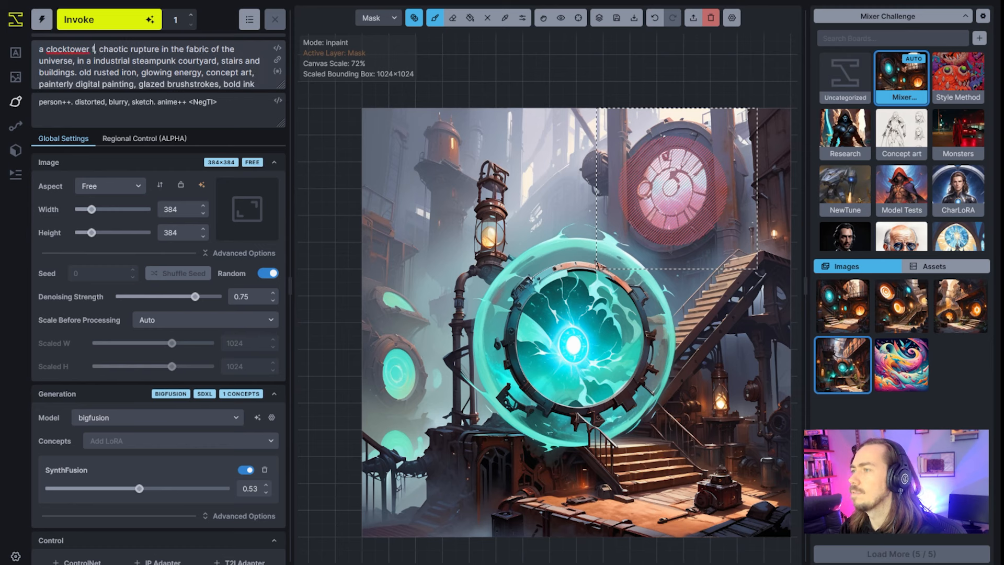
pyautogui.write('ace')
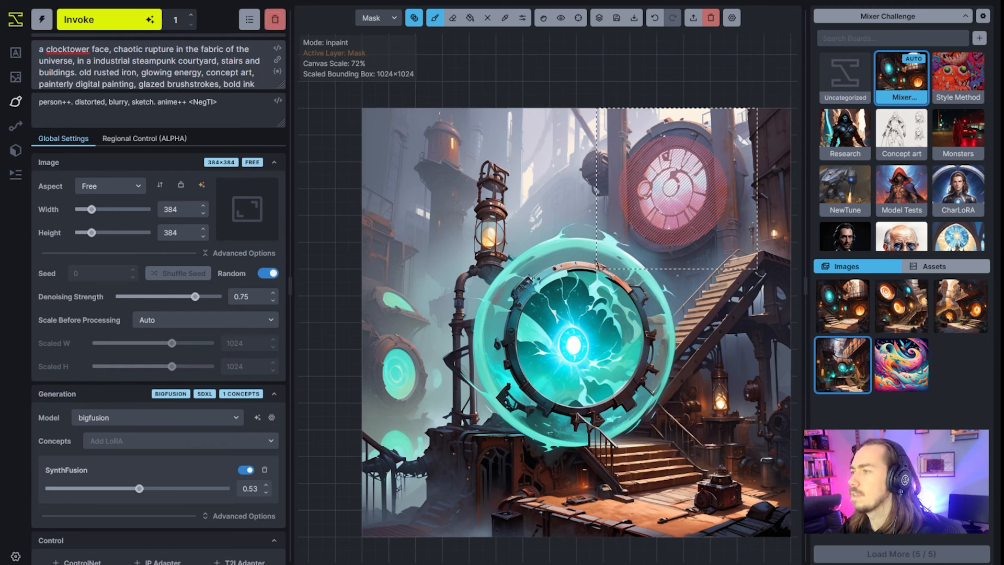
pyautogui.moveTo(110, 49); pyautogui.dragTo(110, 61)
pyautogui.hotkey('ctrl', 'shift', 'Right')
pyautogui.hotkey('ctrl', 'shift', 'Right')
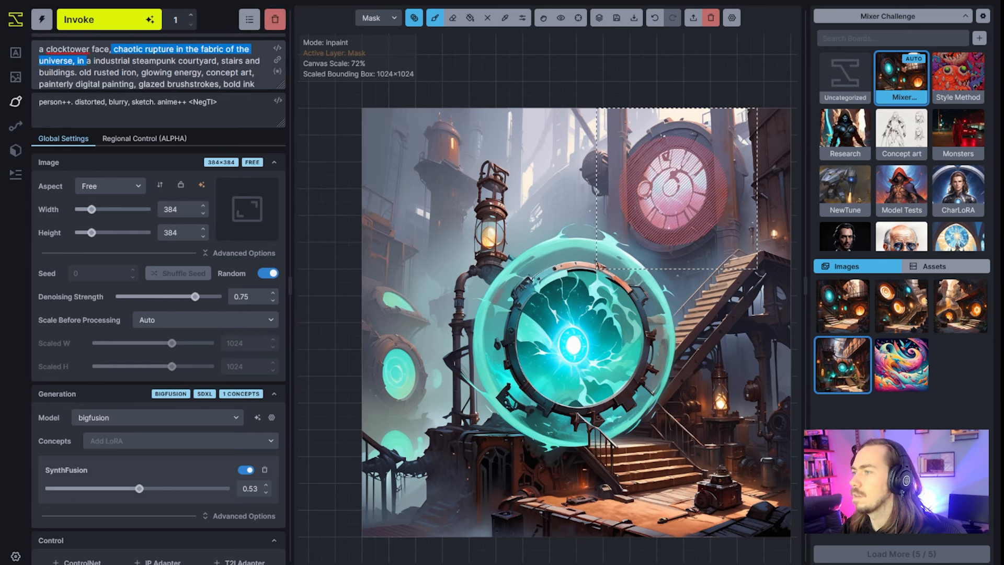
pyautogui.press('BackSpace')
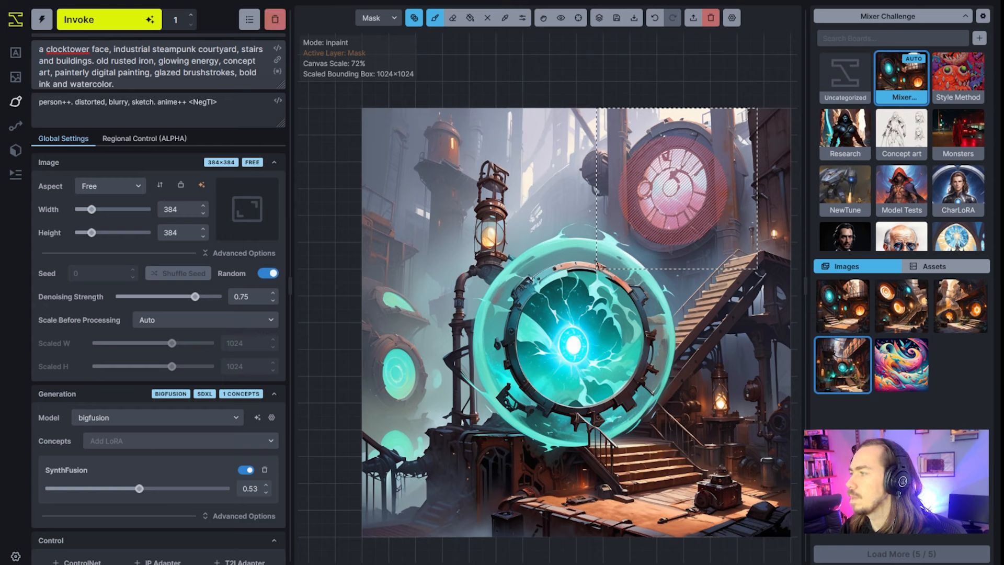
# Step: Replace "courtyard," with "aesthetic" after "industrial steampunk" in the prompt
pyautogui.hotkey('ctrl', 'shift', 'Right')
pyautogui.write('aesteheti')
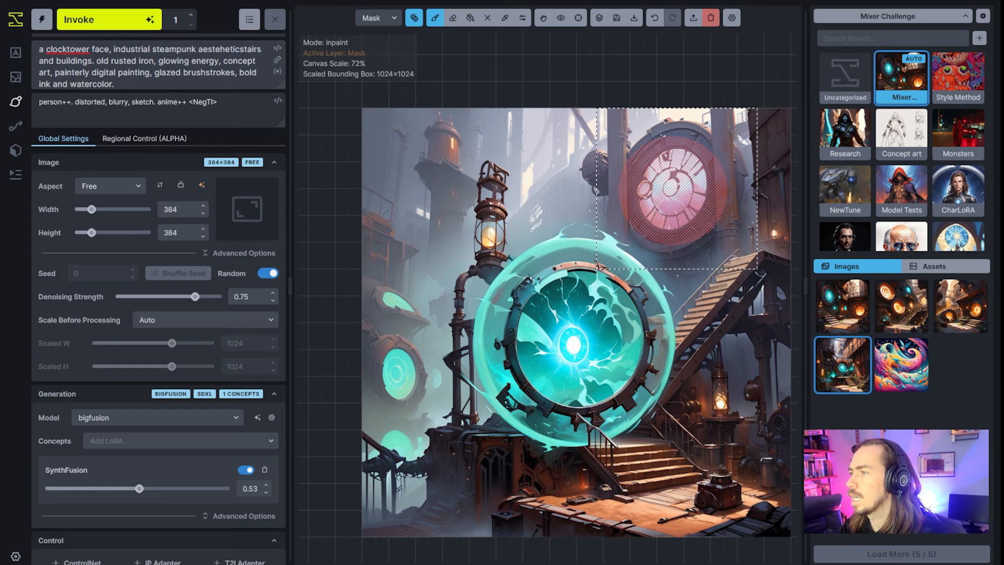
pyautogui.write('c')
pyautogui.press('BackSpace')
pyautogui.press('BackSpace')
pyautogui.press('BackSpace')
pyautogui.press('BackSpace')
pyautogui.write('hetic')
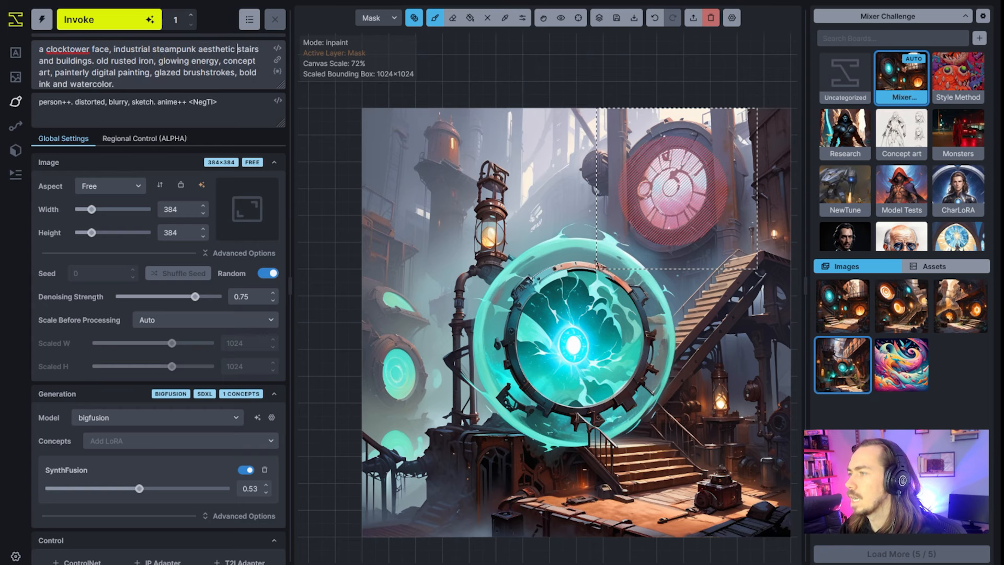
# Step: Delete "stairs and buildings." and "glowing energy," from the prompt, keeping "old rusted iron," before "concept art"
pyautogui.hotkey('shift', 'Down')
pyautogui.hotkey('ctrl', 'shift', 'Left')
pyautogui.hotkey('ctrl', 'shift', 'Left')
pyautogui.hotkey('ctrl', 'shift', 'Left')
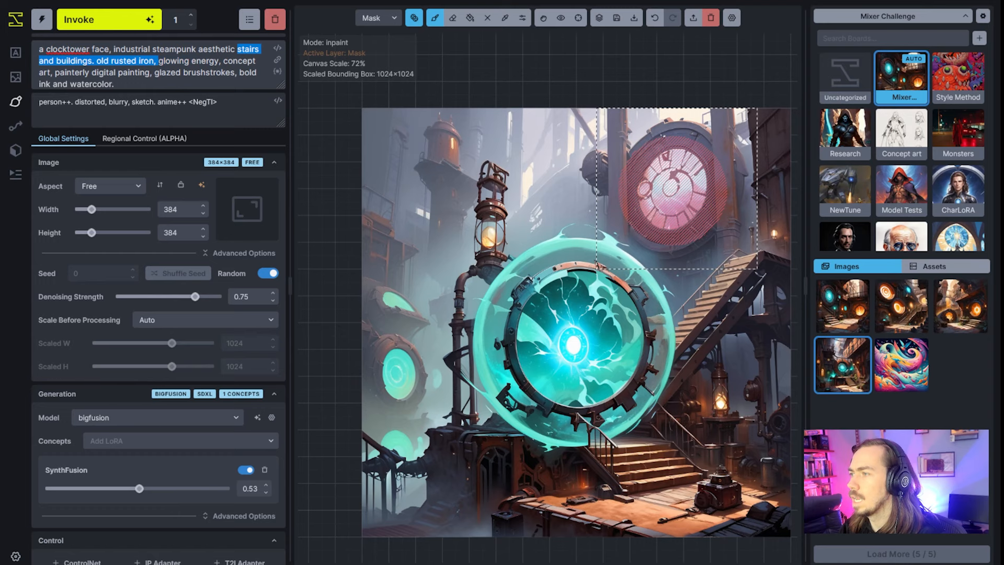
pyautogui.hotkey('ctrl', 'shift', 'Left')
pyautogui.hotkey('ctrl', 'shift', 'Left')
pyautogui.press('BackSpace')
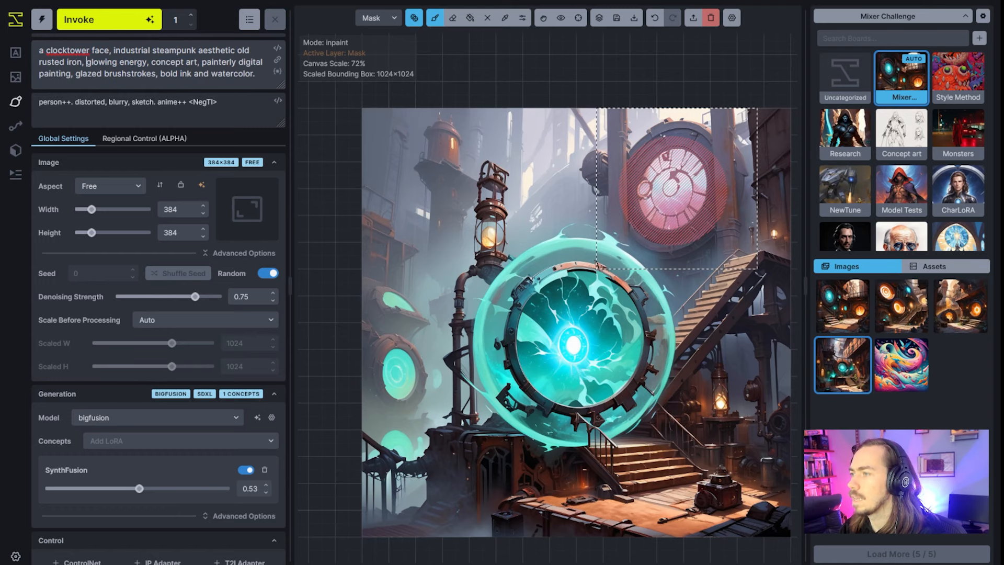
pyautogui.hotkey('ctrl', 'shift', 'Right')
pyautogui.hotkey('ctrl', 'shift', 'Right')
pyautogui.press('BackSpace')
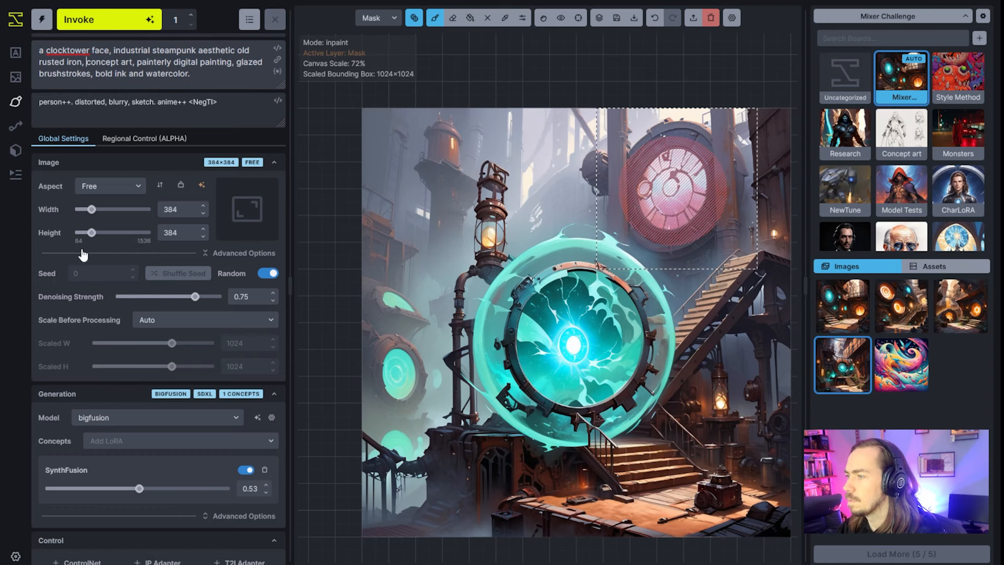
# Step: Inpaint the masked clock face twice in succession with denoising strength 0.55, accepting each result onto the canvas
pyautogui.click(111, 19)
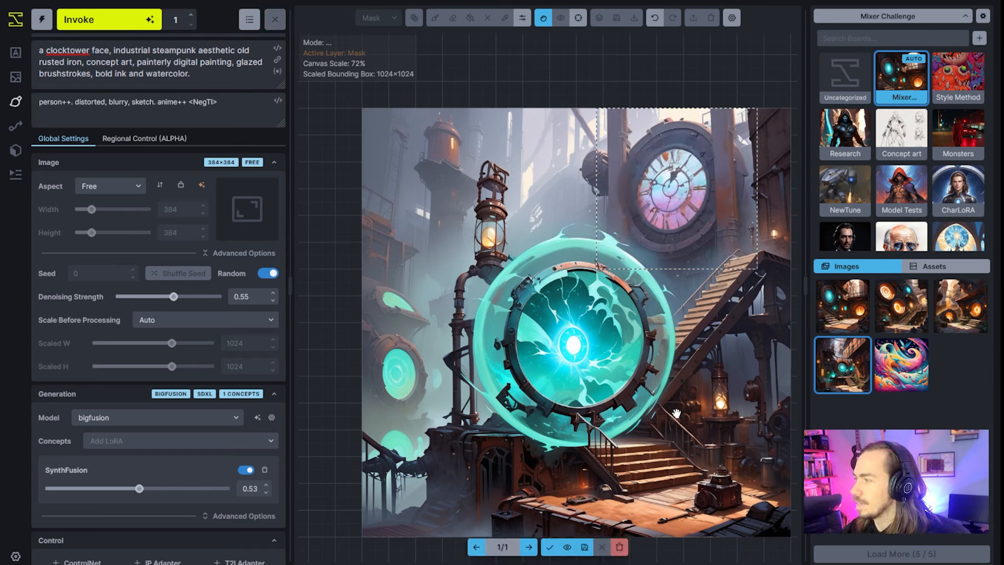
pyautogui.click(550, 547)
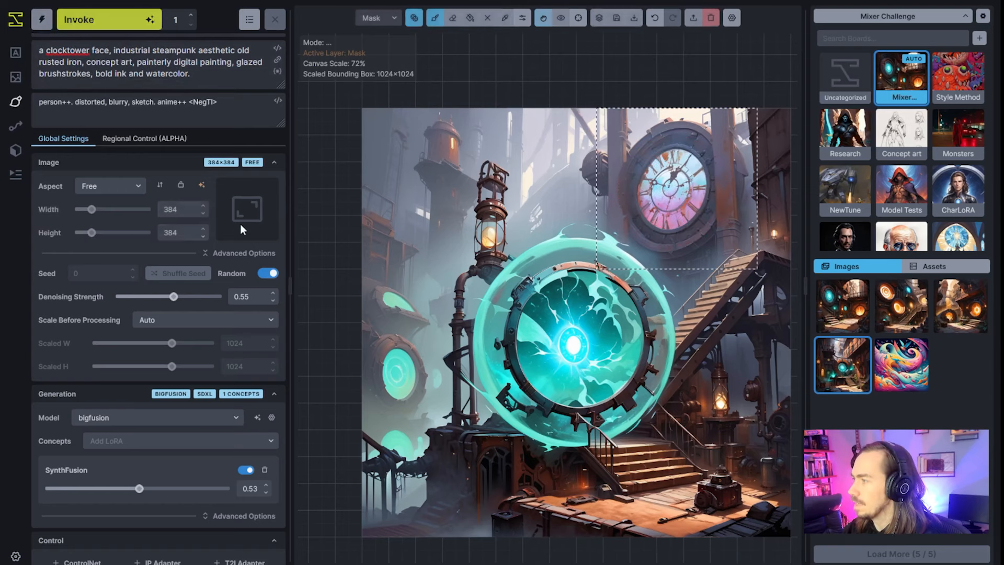
pyautogui.hotkey('ctrl', 'Return')
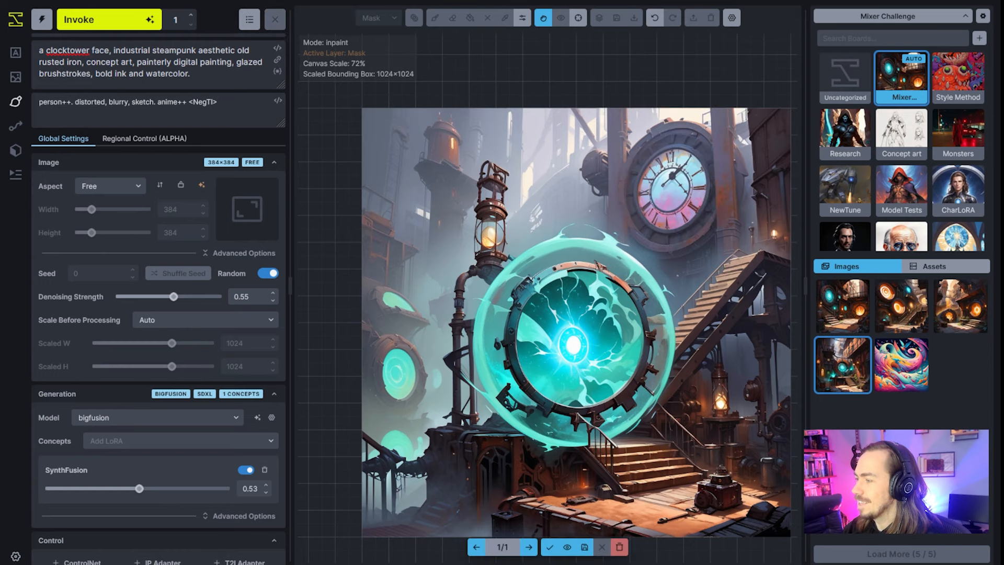
pyautogui.click(550, 547)
# Step: On the base layer, reduce the brush size and paint a pale lavender disc over the centre of the clock face
pyautogui.scroll(5, 659, 215)
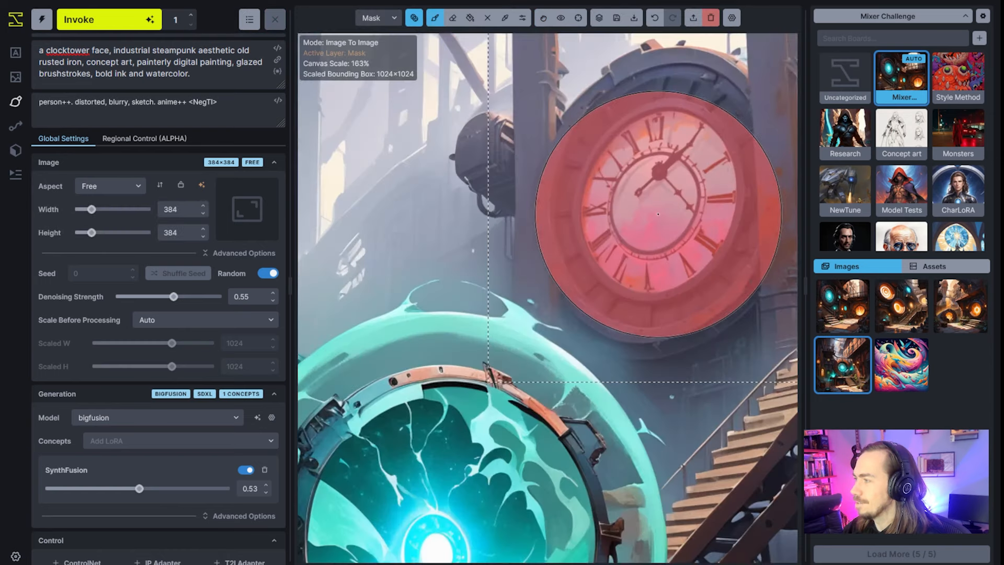
pyautogui.press('q')
pyautogui.press('[')
pyautogui.press('[')
pyautogui.press('[')
pyautogui.press('[')
pyautogui.moveTo(660, 205); pyautogui.dragTo(653, 197)
# Step: Sample a dark grey from the clock and paint a hand from the dial's centre toward the Roman numeral I
pyautogui.press('c')
pyautogui.click(681, 153)
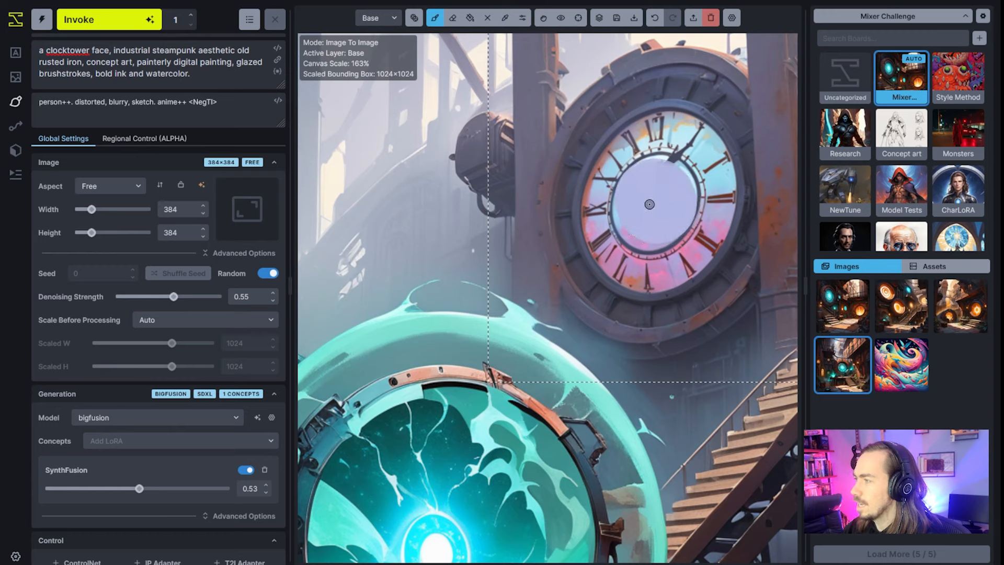
pyautogui.moveTo(646, 201); pyautogui.dragTo(672, 168)
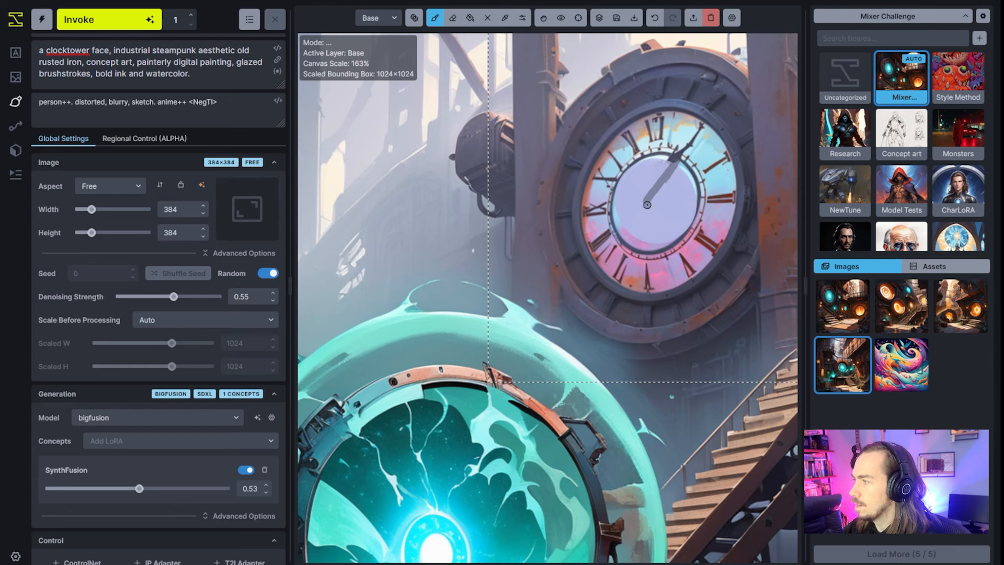
# Step: Paint a second dark grey clock hand from the dial's centre toward the Roman numeral V, and mask the clock face
pyautogui.moveTo(646, 204); pyautogui.dragTo(663, 170)
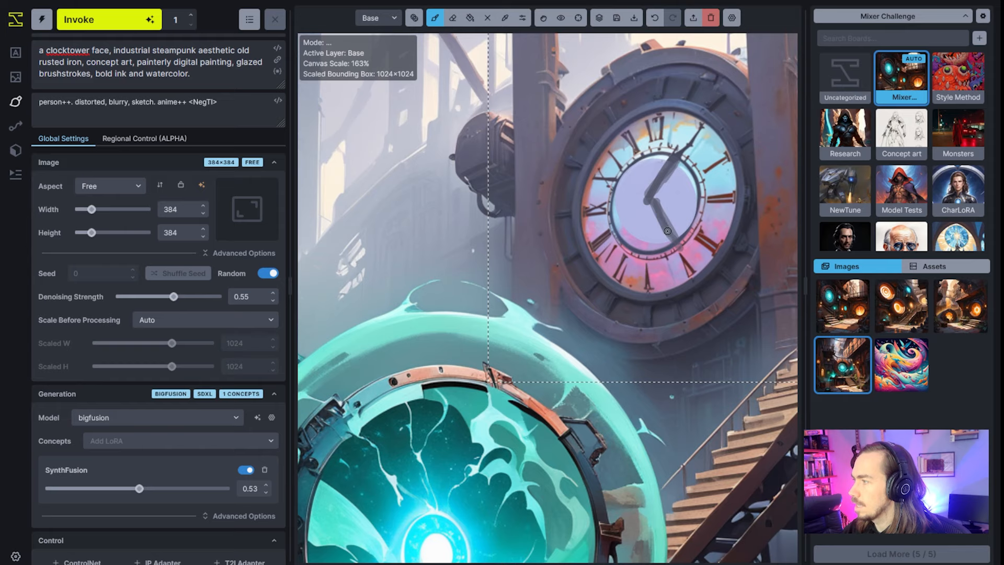
pyautogui.press('q')
pyautogui.press('r')
pyautogui.moveTo(665, 227); pyautogui.dragTo(664, 225)
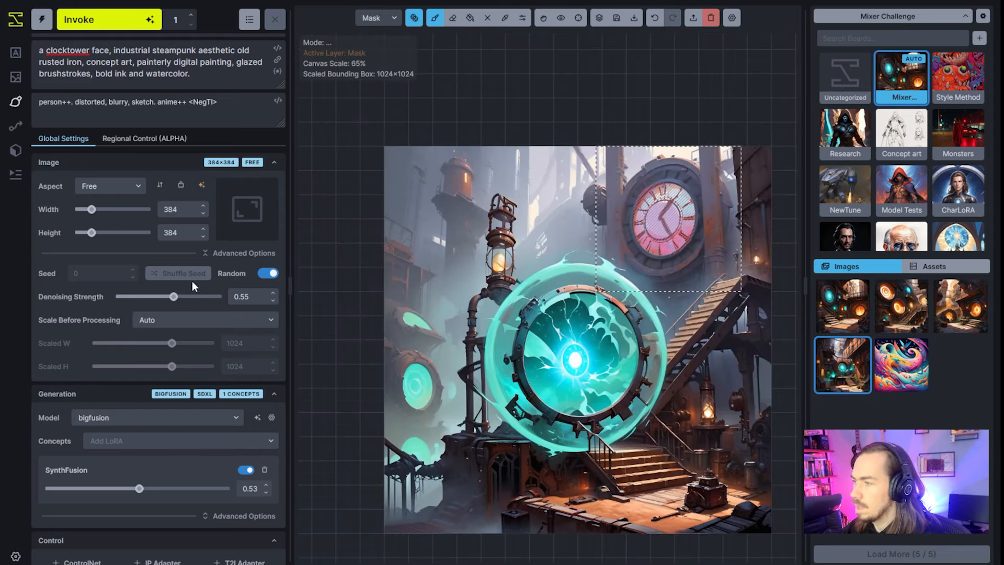
# Step: Inpaint the masked clock face with denoising strength 0.4 and accept the result onto the canvas
pyautogui.moveTo(173, 296); pyautogui.dragTo(158, 297)
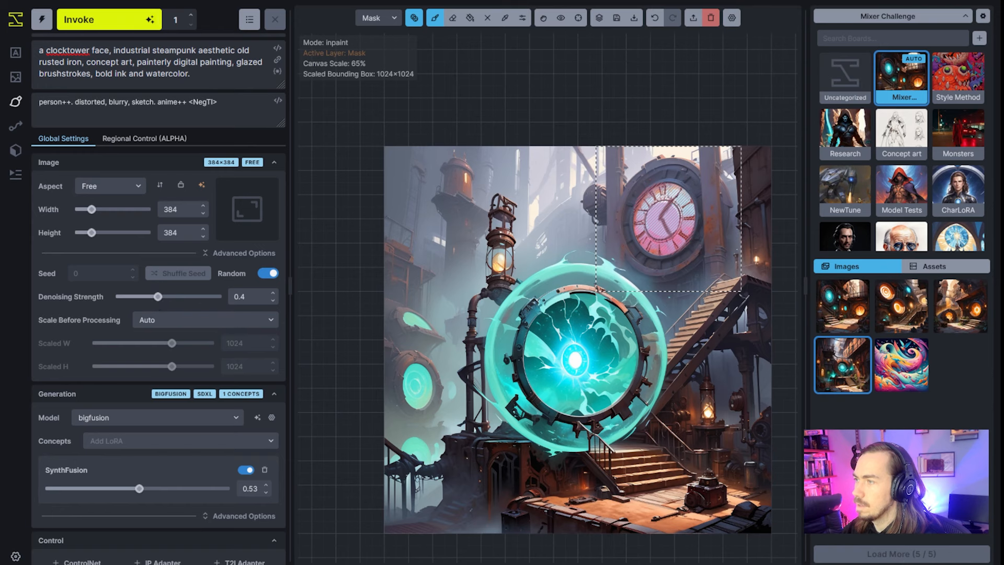
pyautogui.click(99, 29)
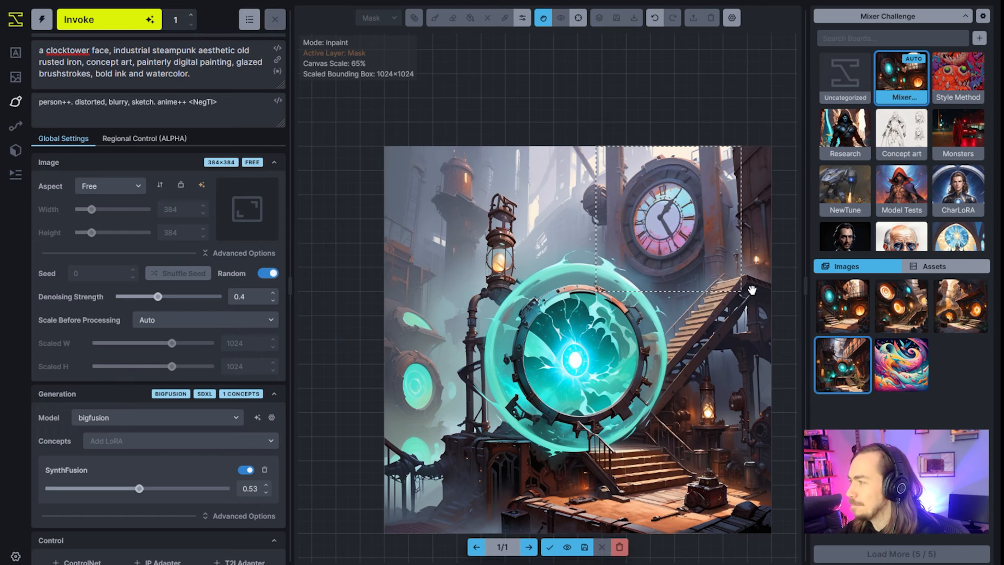
pyautogui.click(550, 547)
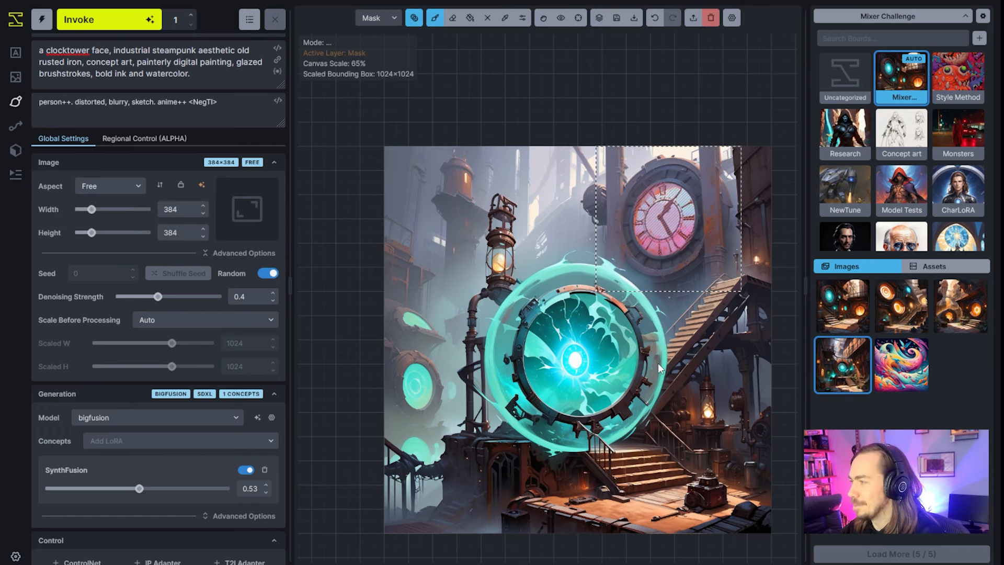
# Step: Move the bounding box from the clock down over the lower left part of the portal
pyautogui.scroll(-1, 677, 314)
pyautogui.press('v')
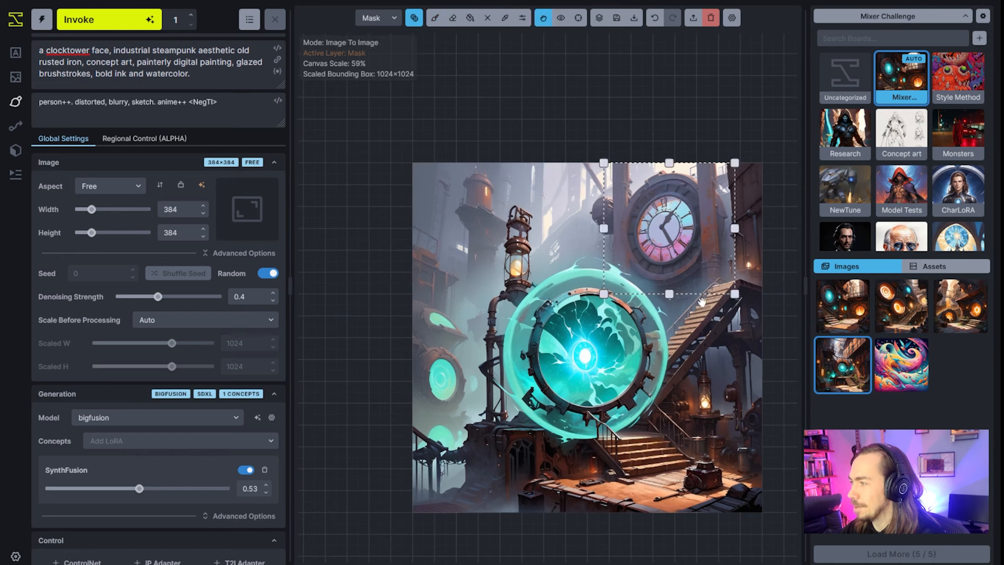
pyautogui.moveTo(701, 302); pyautogui.dragTo(575, 498)
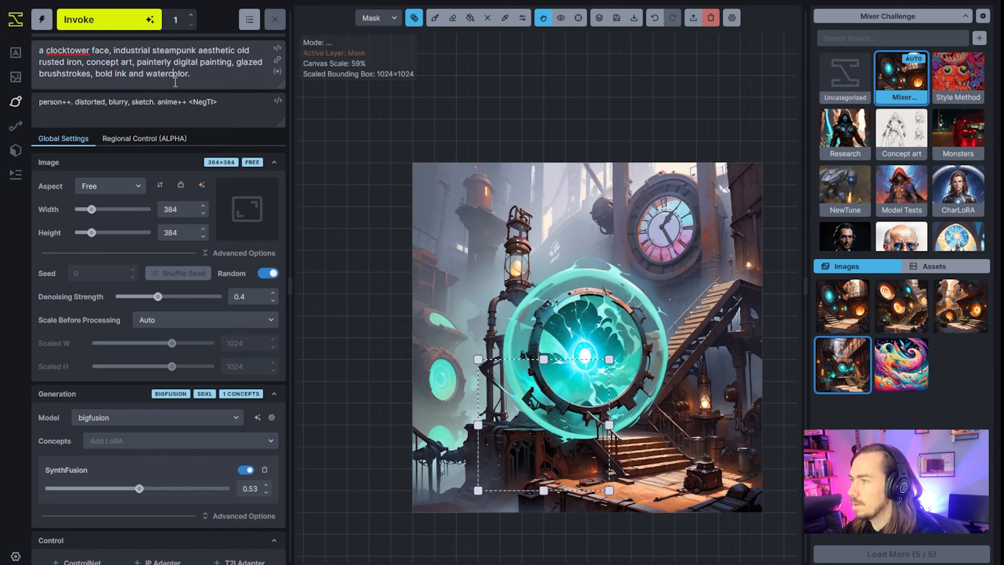
# Step: Undo the prompt edits back to "a portal in time and space, chaotic rupture in the fabric of the universe, in a industrial steampunk courtyard"
pyautogui.hotkey('ctrl', 'z')
pyautogui.hotkey('ctrl', 'z')
pyautogui.hotkey('ctrl', 'z')
pyautogui.hotkey('ctrl', 'z')
pyautogui.hotkey('ctrl', 'z')
pyautogui.hotkey('ctrl', 'z')
pyautogui.hotkey('ctrl', 'z')
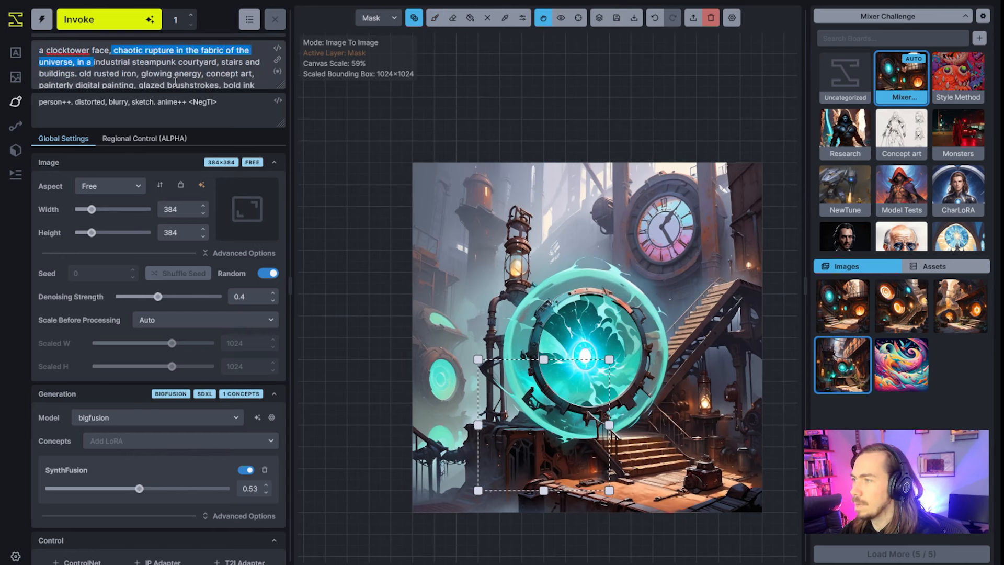
pyautogui.hotkey('ctrl', 'z')
pyautogui.hotkey('ctrl', 'z')
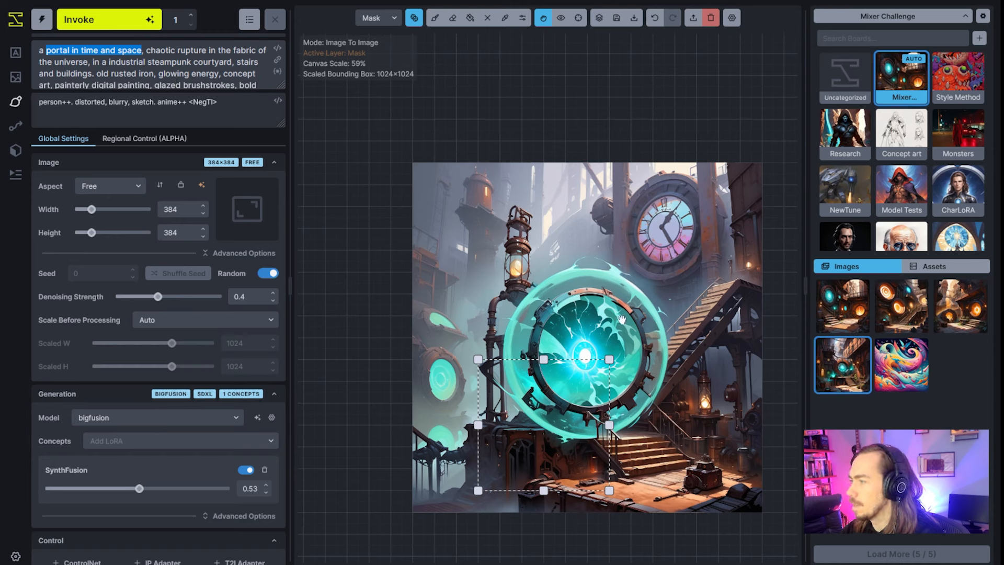
# Step: Enlarge the bounding box to 640×640, centre it around the portal, and mask the portal with its gear ring
pyautogui.moveTo(609, 359); pyautogui.dragTo(705, 249)
pyautogui.moveTo(560, 453)
pyautogui.mouseDown()
pyautogui.moveTo(558, 424)
pyautogui.moveTo(638, 387)
pyautogui.moveTo(528, 319)
pyautogui.moveTo(586, 355)
pyautogui.mouseUp()
pyautogui.press('b')
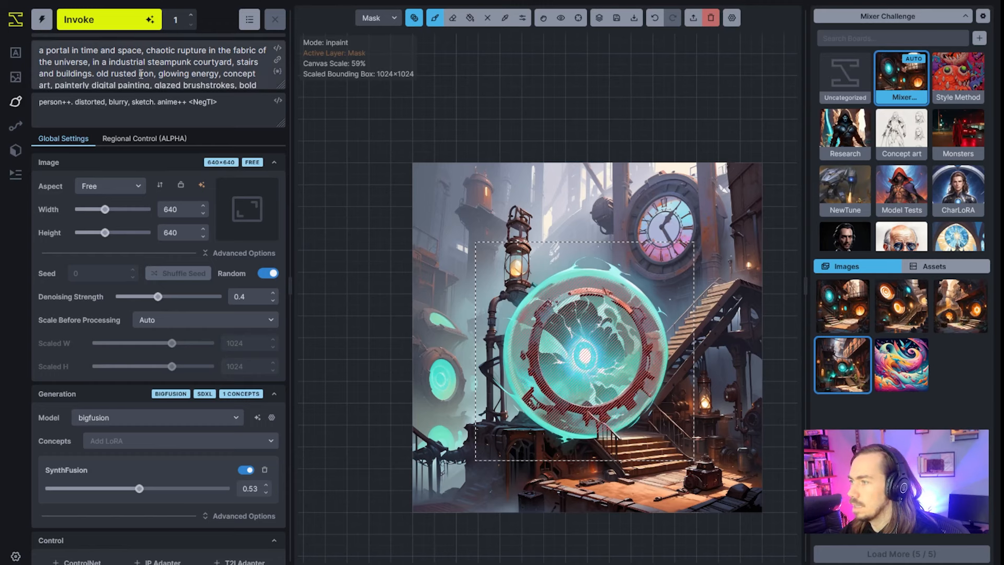
# Step: Set the denoising strength to 0.55 and queue three inpaint generations of the masked portal
pyautogui.moveTo(158, 297); pyautogui.dragTo(174, 296)
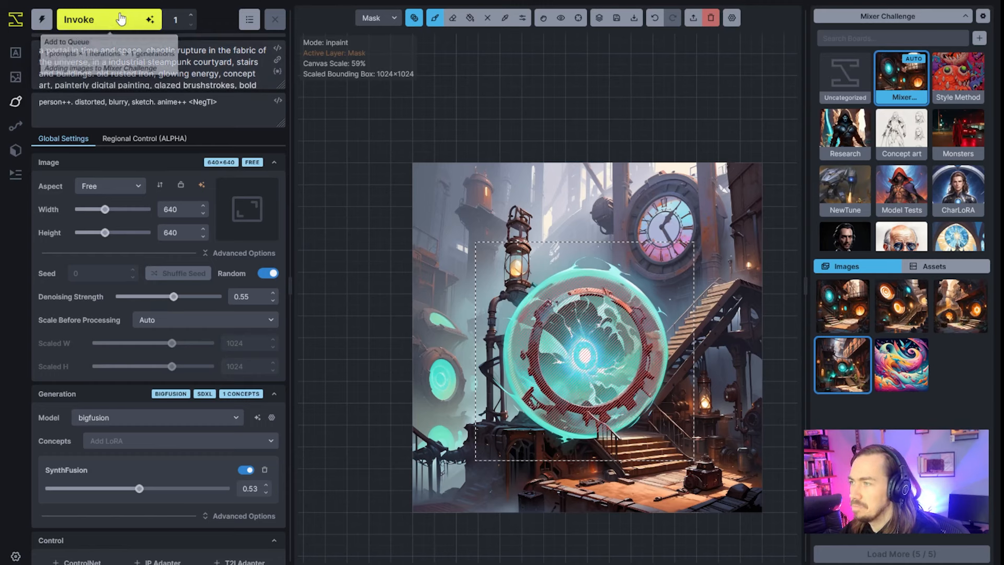
pyautogui.click(100, 20)
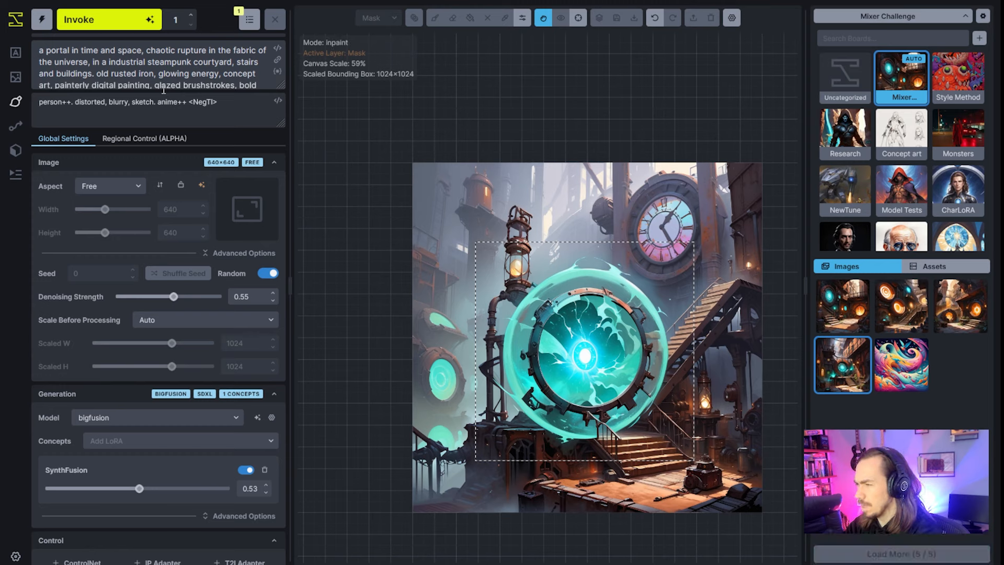
pyautogui.click(126, 26)
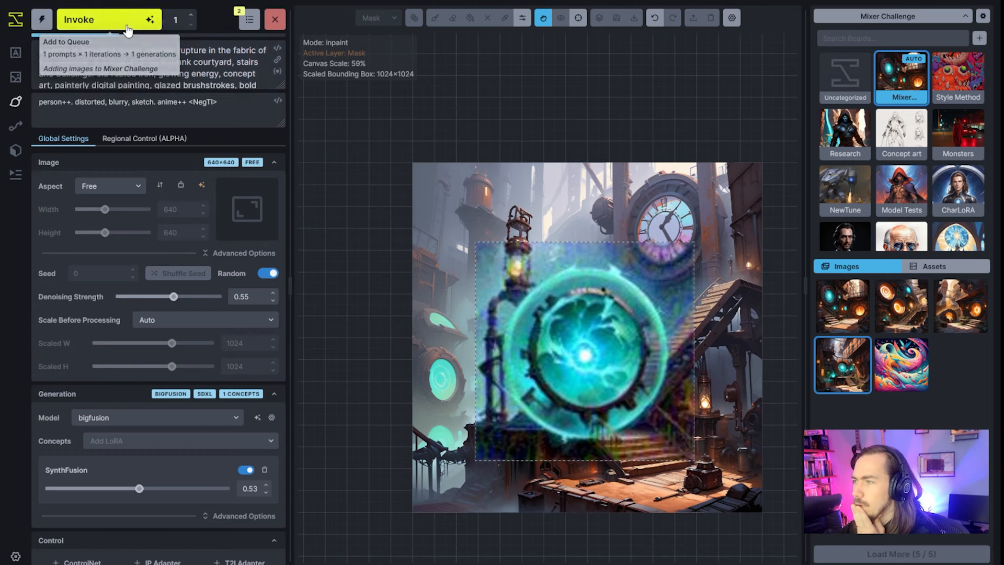
pyautogui.click(126, 27)
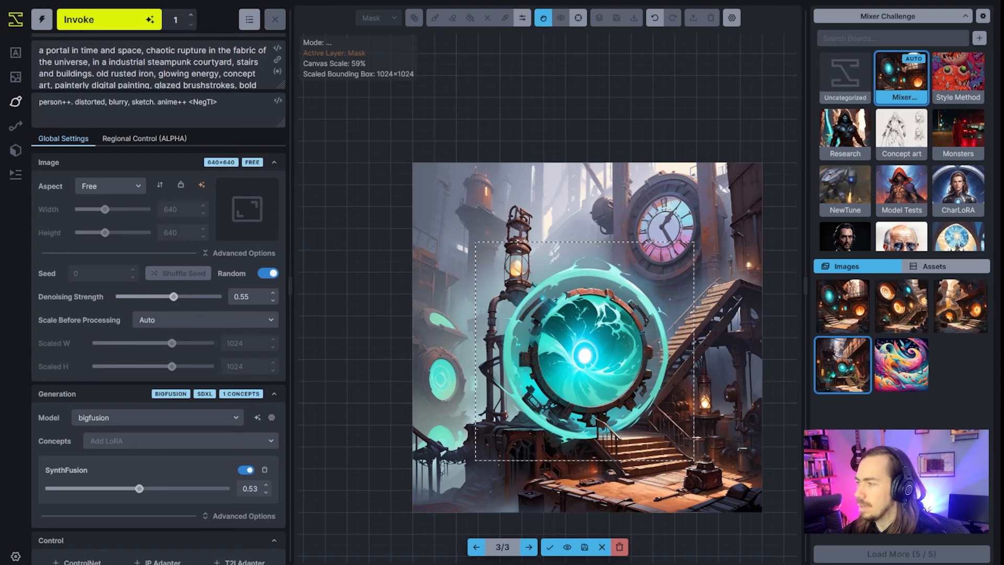
# Step: Compare the three portal results and accept the second one onto the canvas
pyautogui.press('Left')
pyautogui.press('Left')
pyautogui.press('Left')
pyautogui.press('Left')
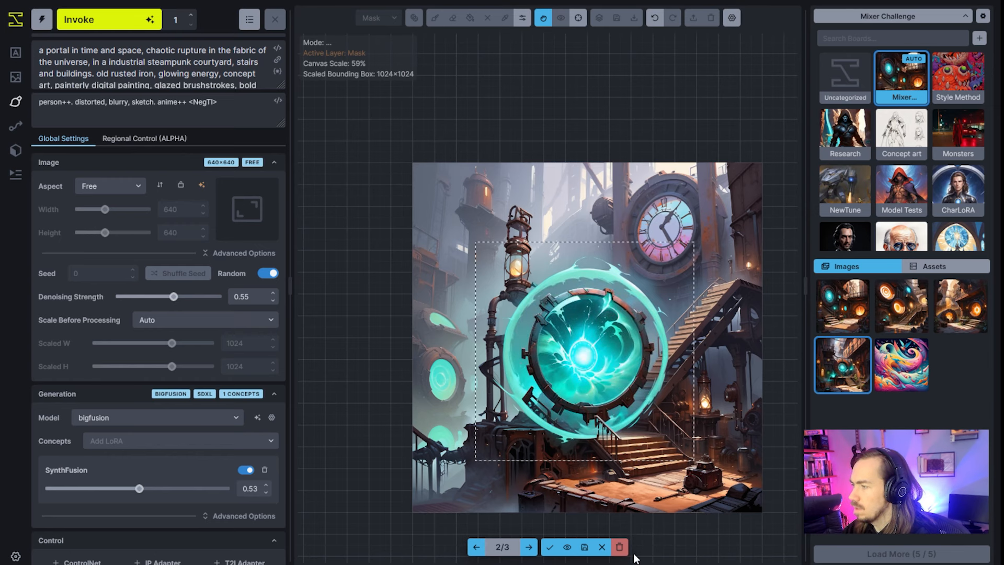
pyautogui.click(551, 549)
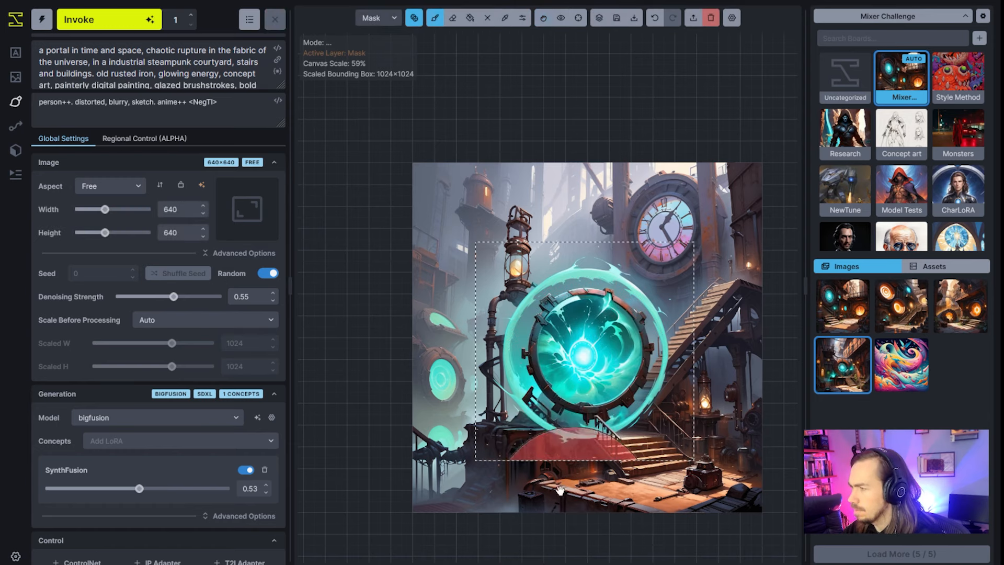
# Step: Shrink the bounding box to 456×392 so it fits closely around the portal's gear ring
pyautogui.press('v')
pyautogui.moveTo(476, 460)
pyautogui.mouseDown()
pyautogui.moveTo(522, 446)
pyautogui.moveTo(519, 362)
pyautogui.moveTo(575, 387)
pyautogui.moveTo(559, 420)
pyautogui.mouseUp()
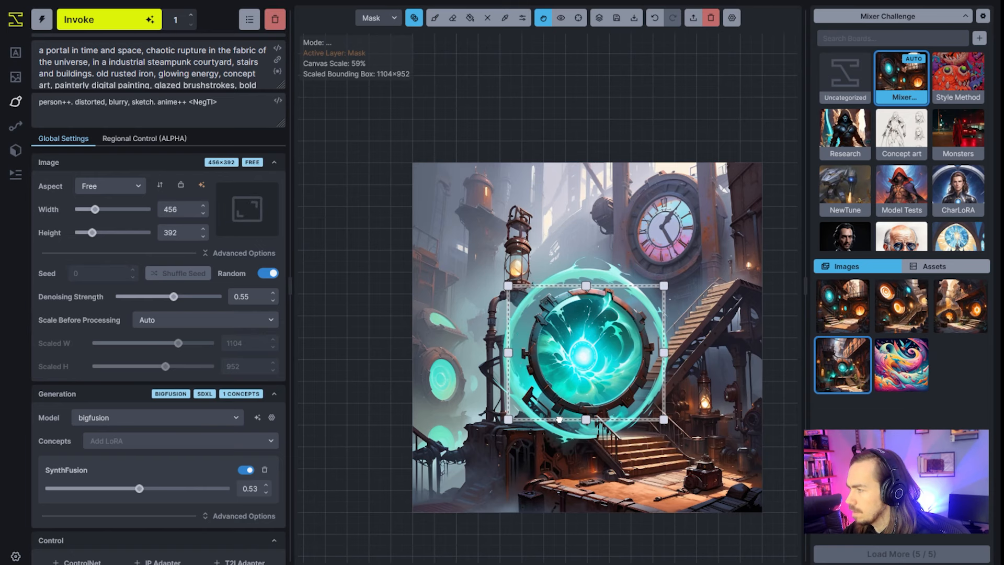
# Step: Insert "looking out in an ancient civilization," after "a portal in time and space" in the prompt
pyautogui.click(140, 50)
pyautogui.write('looking')
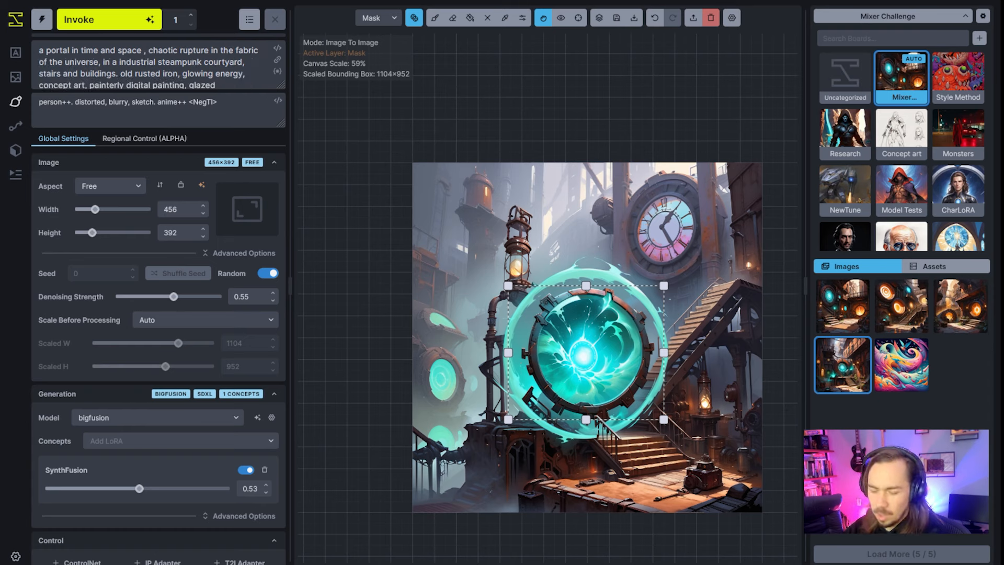
pyautogui.write(' out in an')
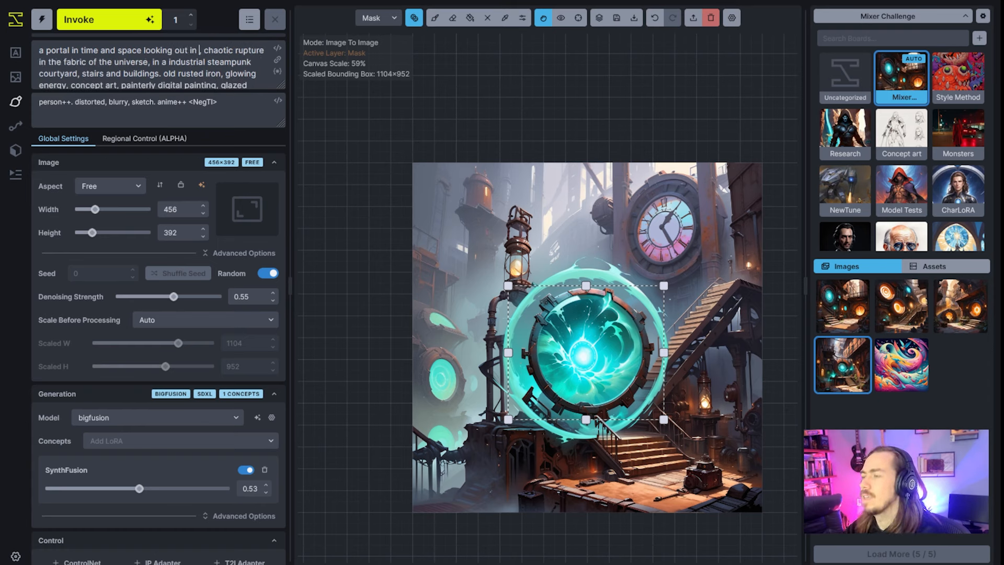
pyautogui.write(' ancient civil')
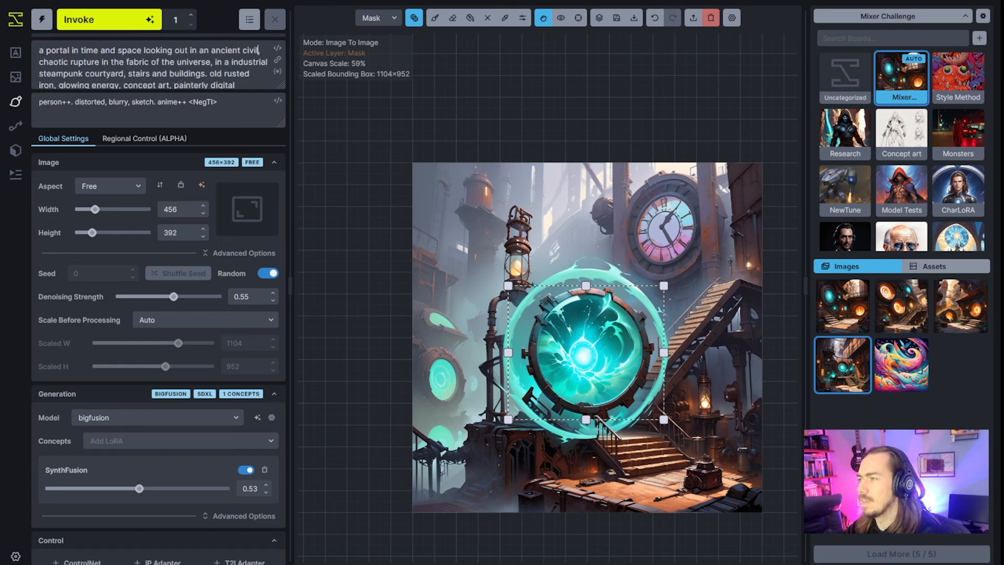
pyautogui.write('zation, ')
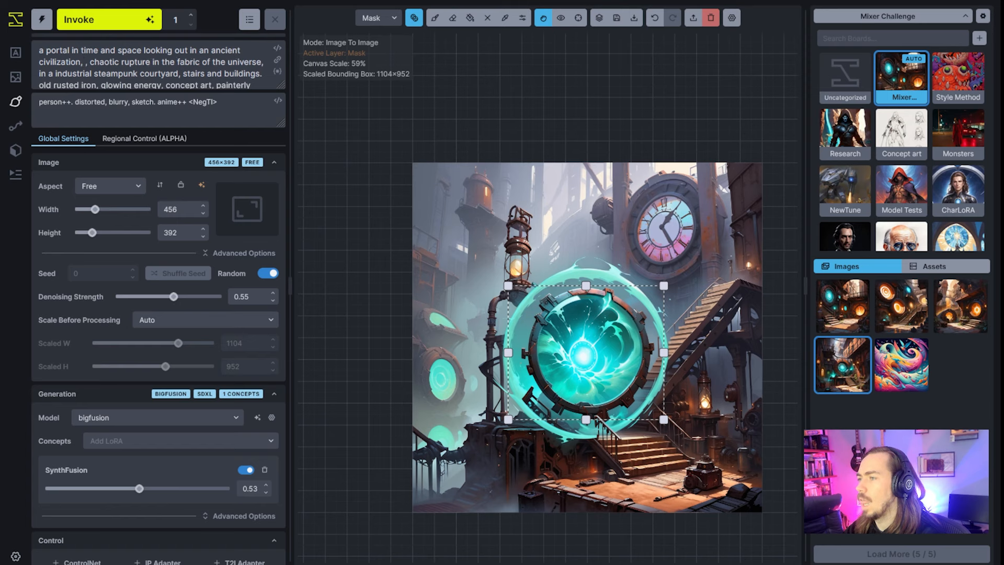
# Step: Add "large temples and structures surrounded by a" before "chaotic rupture" in the prompt
pyautogui.write('large')
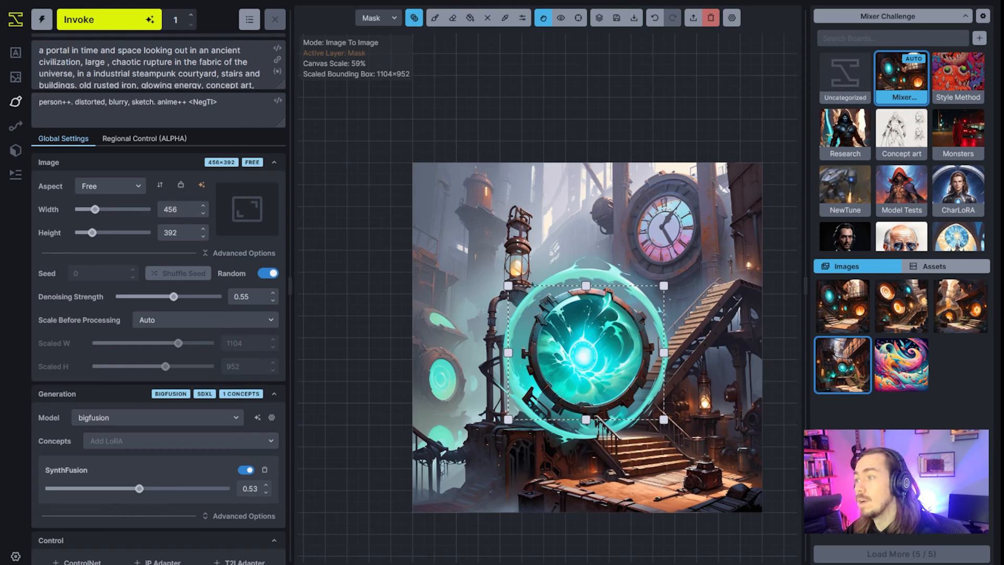
pyautogui.write(' ruins')
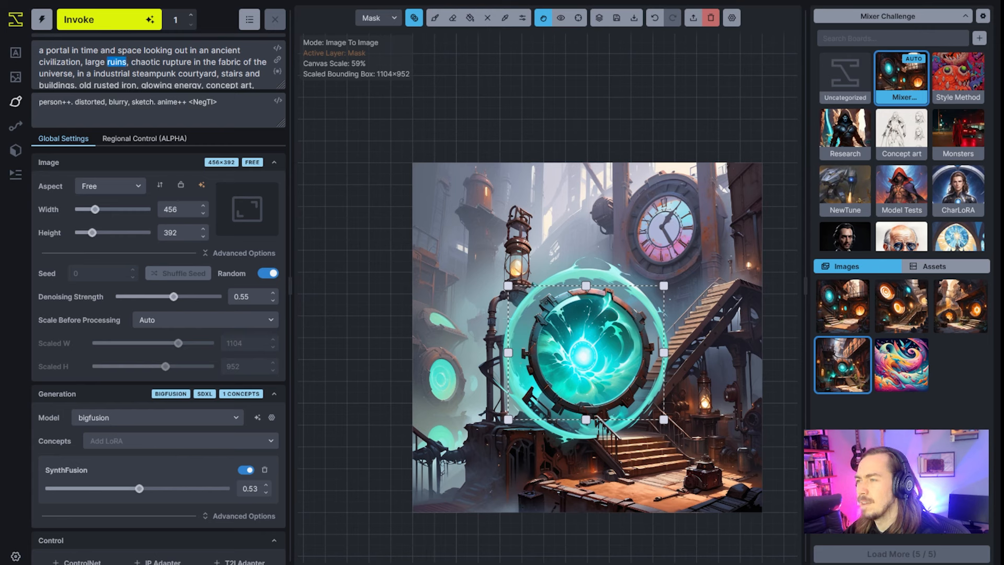
pyautogui.write('temples and ')
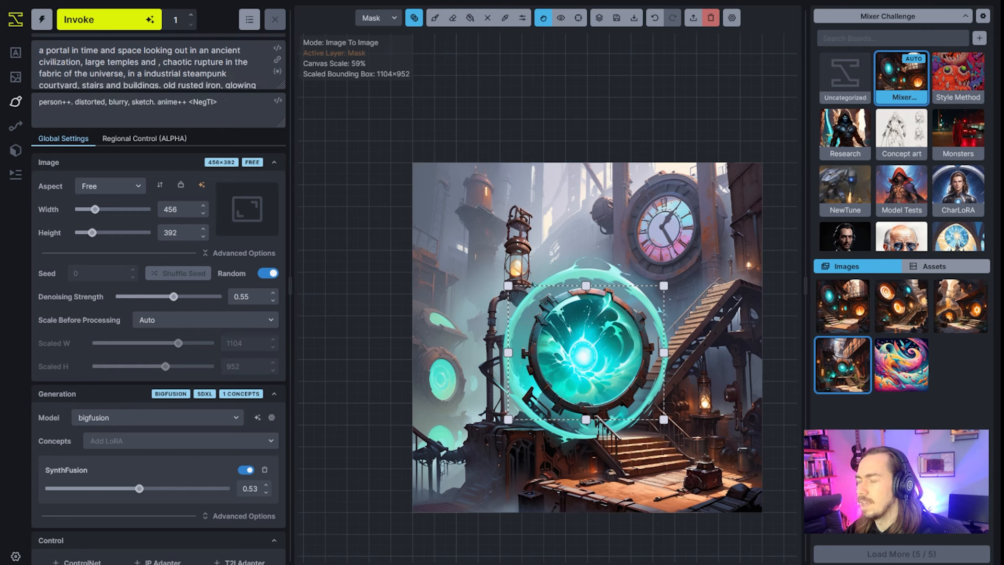
pyautogui.write('structures')
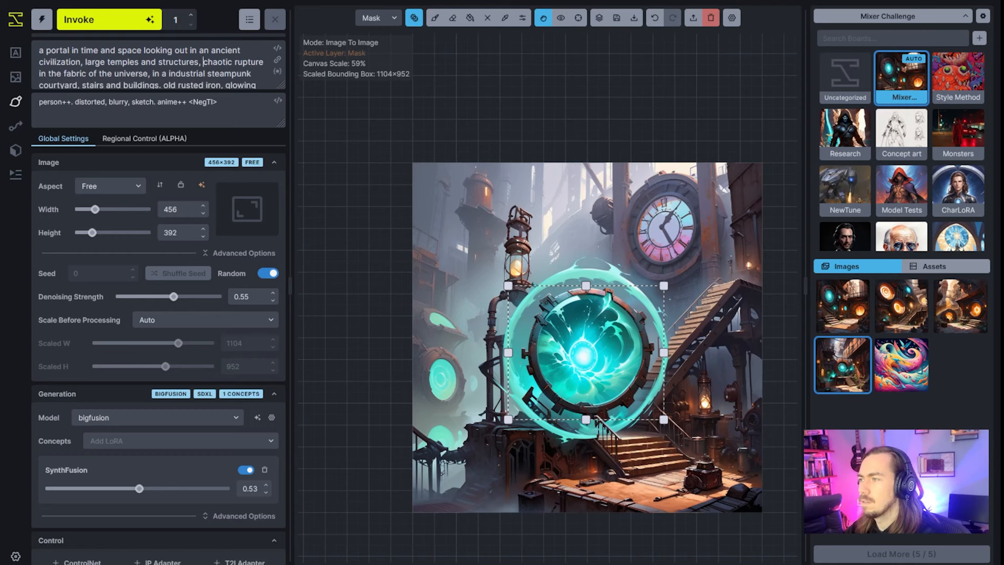
pyautogui.write(' surrounded by a')
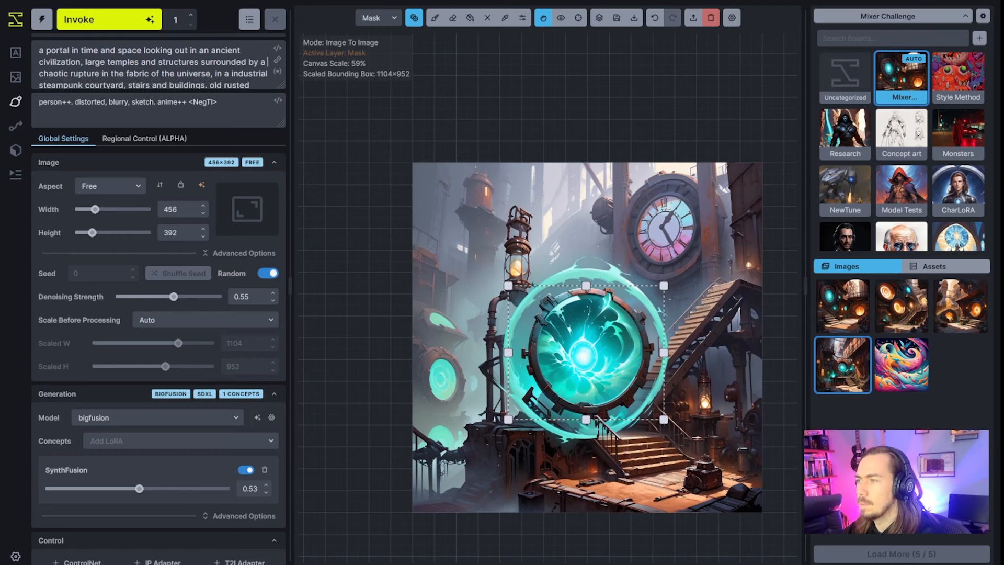
# Step: Enlarge the prompt box and delete "in a industrial steampunk courtyard, stairs and buildings. old rusted iron," from the prompt
pyautogui.scroll(-2, 205, 144)
pyautogui.scroll(2, 205, 144)
pyautogui.scroll(-1, 216, 68)
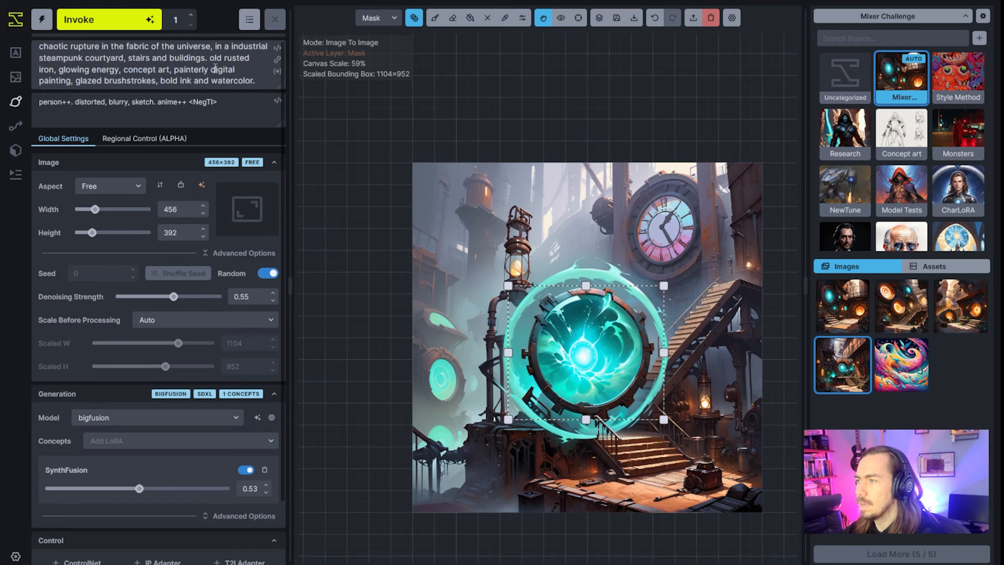
pyautogui.moveTo(290, 125); pyautogui.dragTo(288, 144)
pyautogui.moveTo(277, 83); pyautogui.dragTo(277, 174)
pyautogui.moveTo(218, 73); pyautogui.dragTo(84, 103)
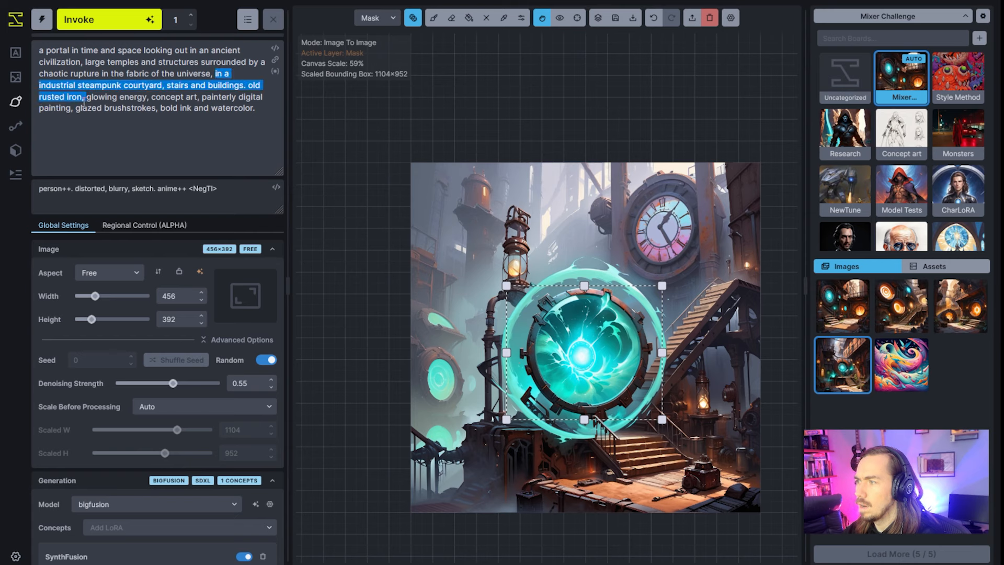
pyautogui.press('BackSpace')
# Step: Reduce the brush size and mask the glowing interior of the portal inside the gear ring
pyautogui.click(585, 383)
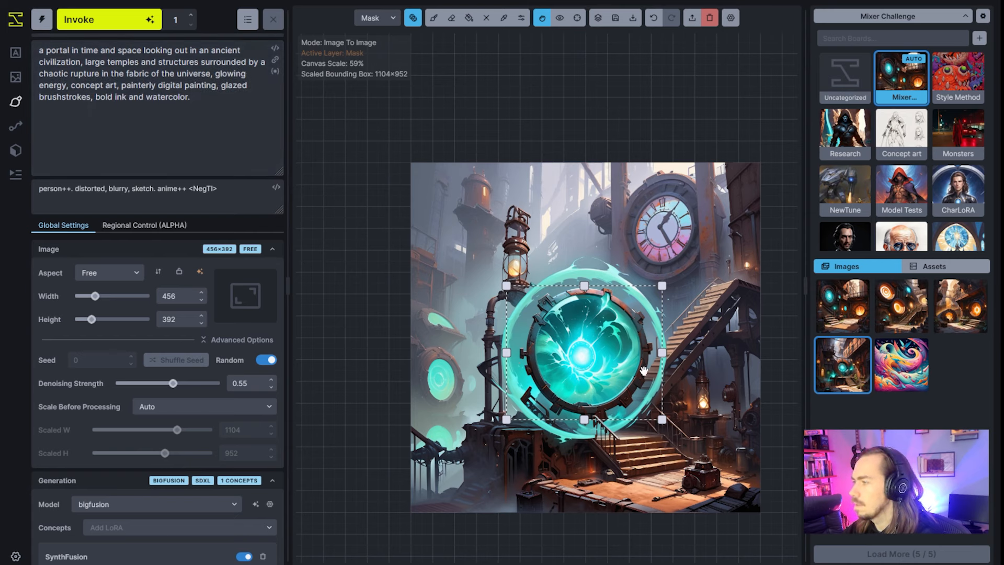
pyautogui.press('b')
pyautogui.scroll(-10, 586, 364)
pyautogui.scroll(-3, 585, 343)
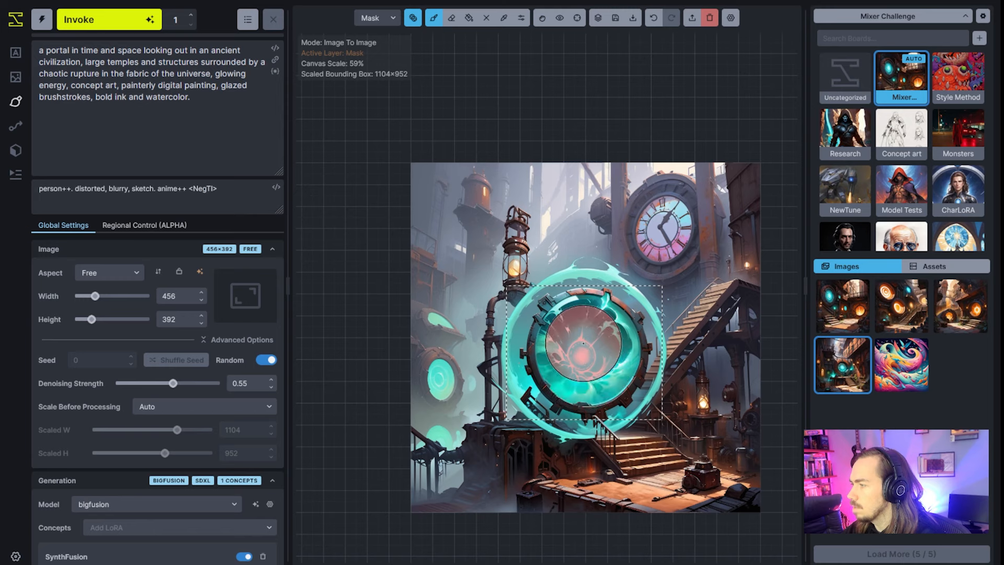
pyautogui.moveTo(582, 366)
pyautogui.mouseDown()
pyautogui.moveTo(575, 345)
pyautogui.moveTo(598, 345)
pyautogui.mouseUp()
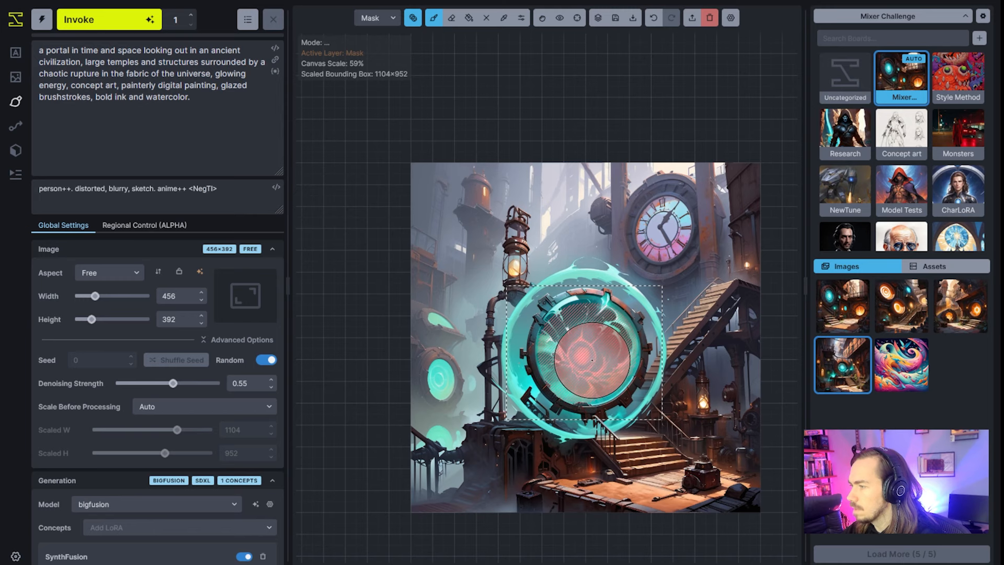
# Step: Set the denoising strength to 0.7 and start inpainting the masked portal interior
pyautogui.moveTo(173, 387); pyautogui.dragTo(190, 388)
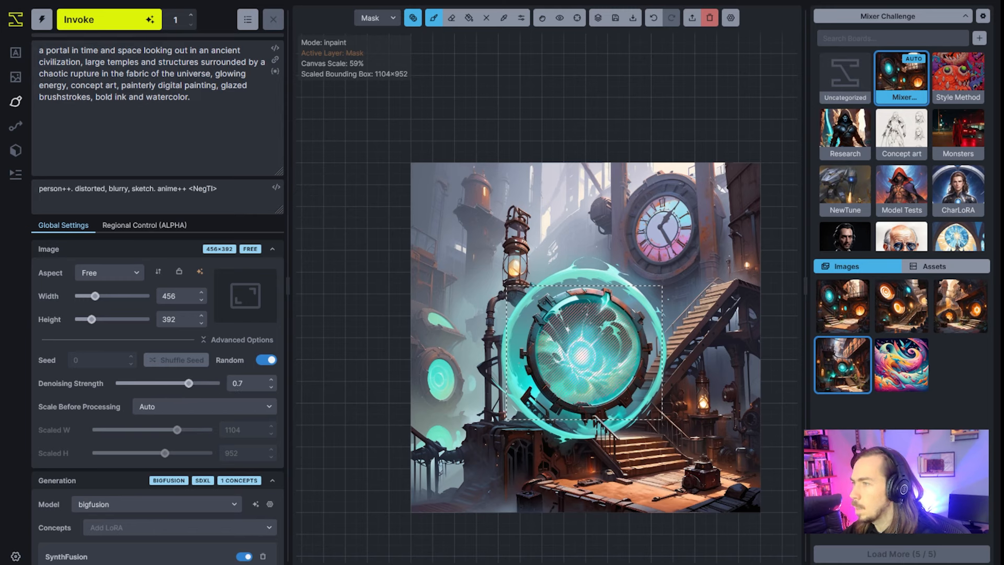
pyautogui.click(100, 20)
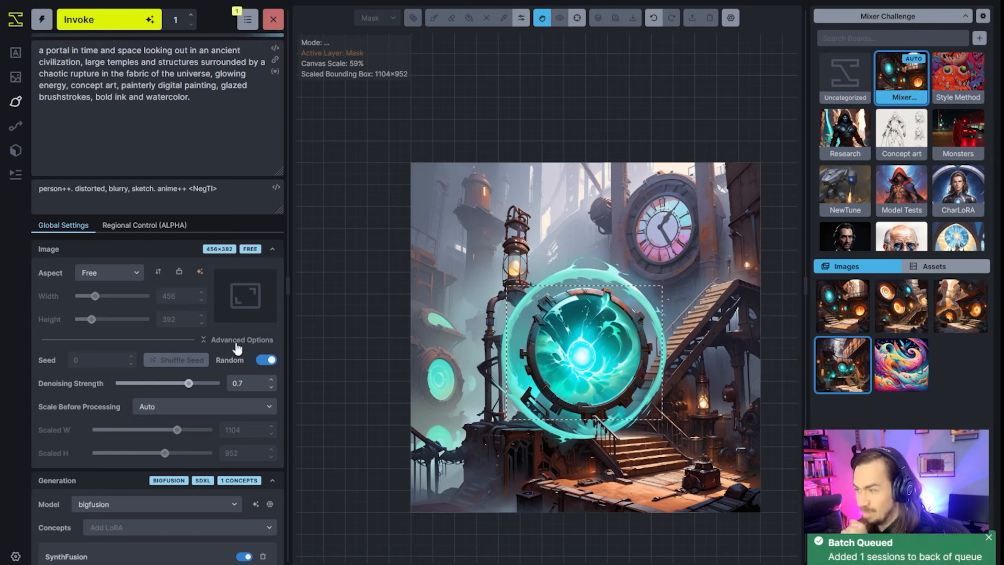
pyautogui.scroll(6, 626, 360)
pyautogui.moveTo(627, 360); pyautogui.dragTo(662, 377)
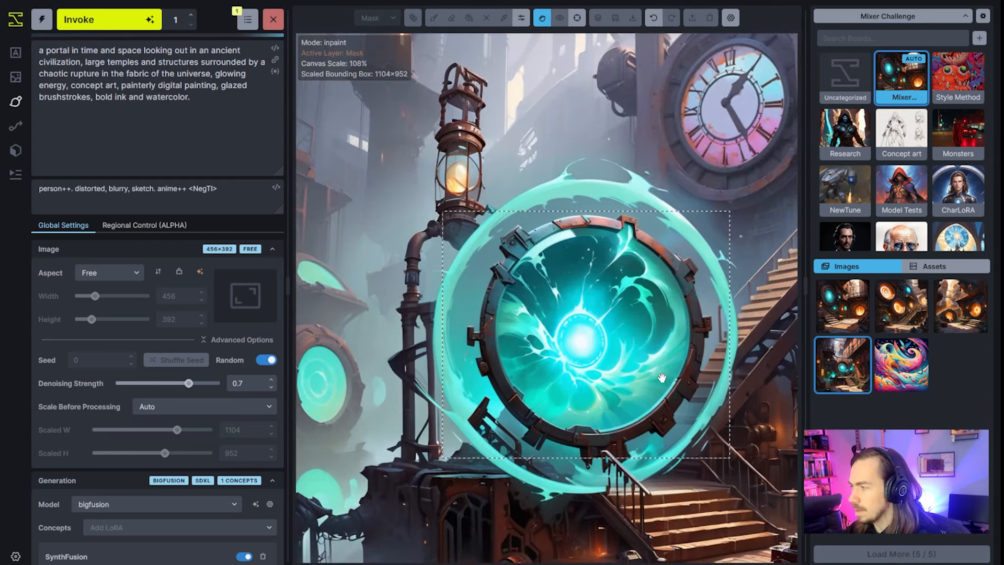
pyautogui.scroll(-2, 663, 372)
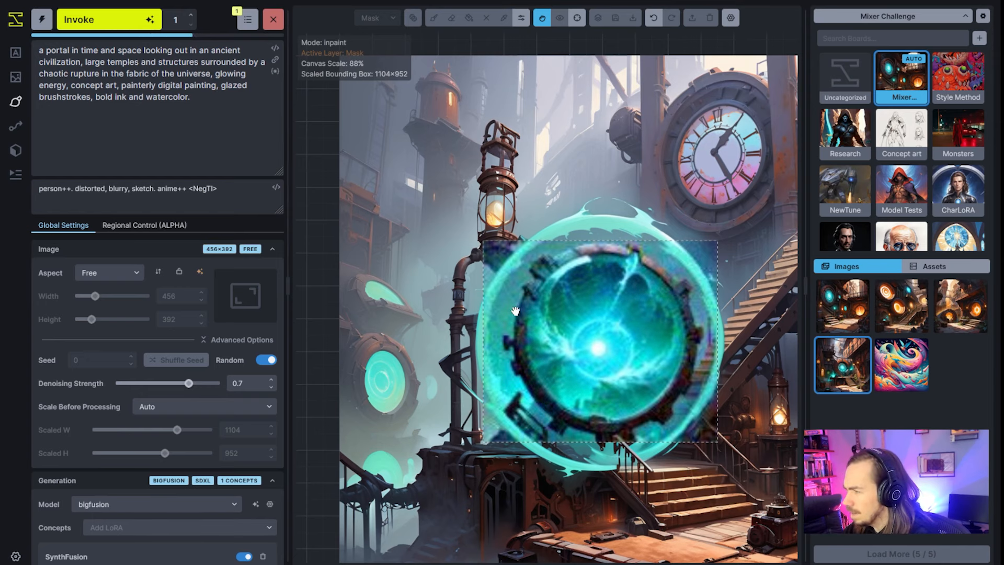
# Step: Accept the inpainted portal interior, then rerun the inpaint on the same masked area and accept the new result
pyautogui.scroll(4, 635, 391)
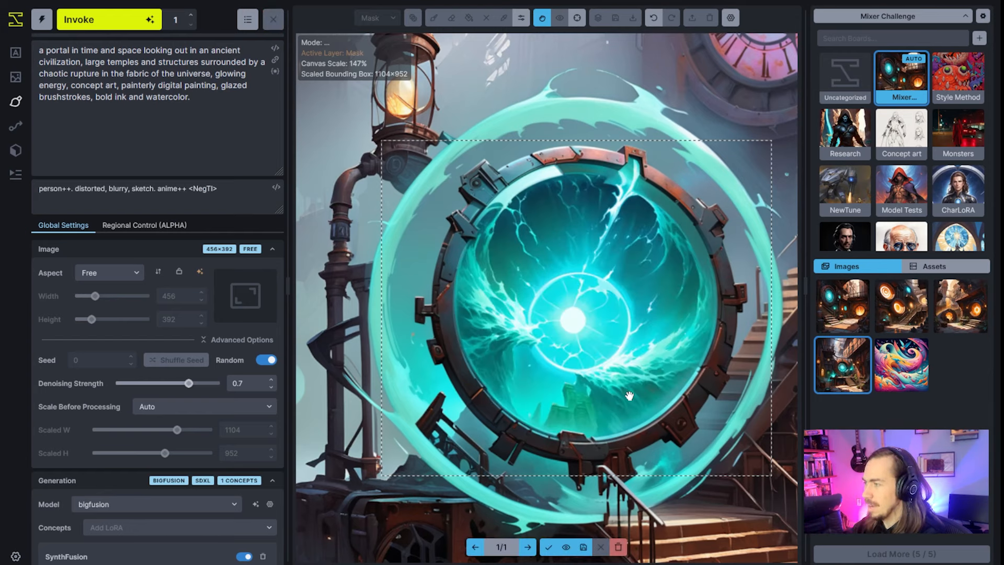
pyautogui.click(548, 547)
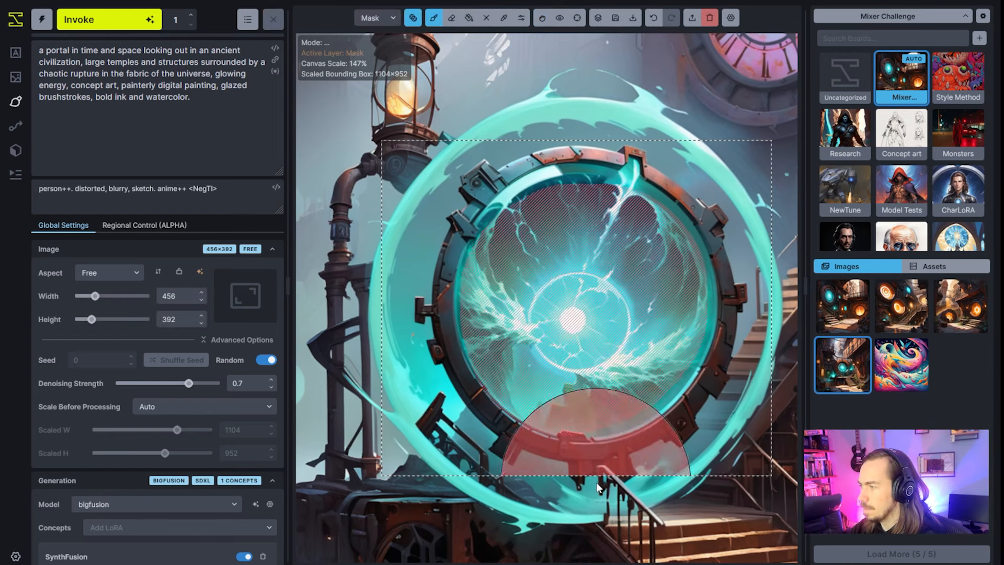
pyautogui.click(104, 19)
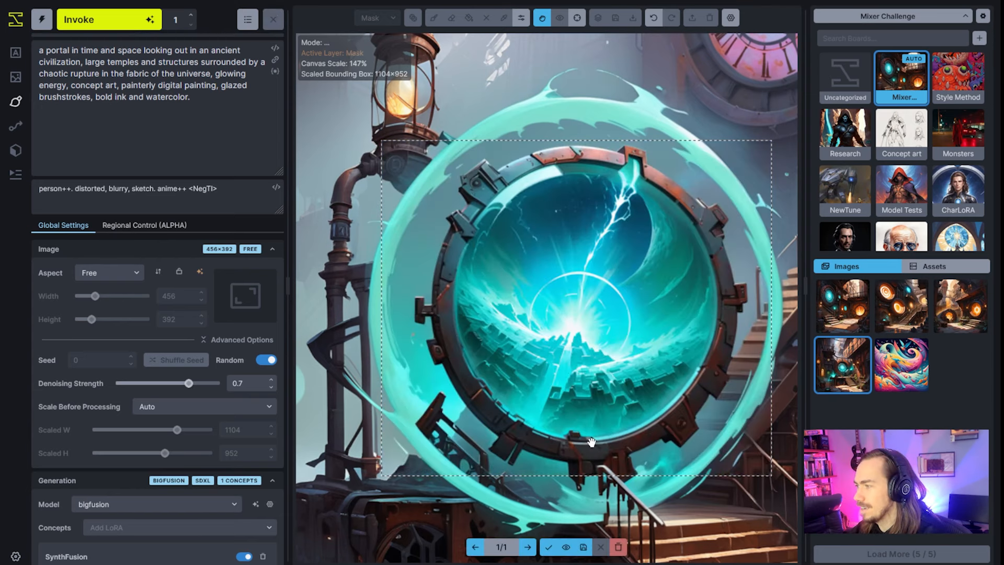
pyautogui.scroll(-1, 574, 474)
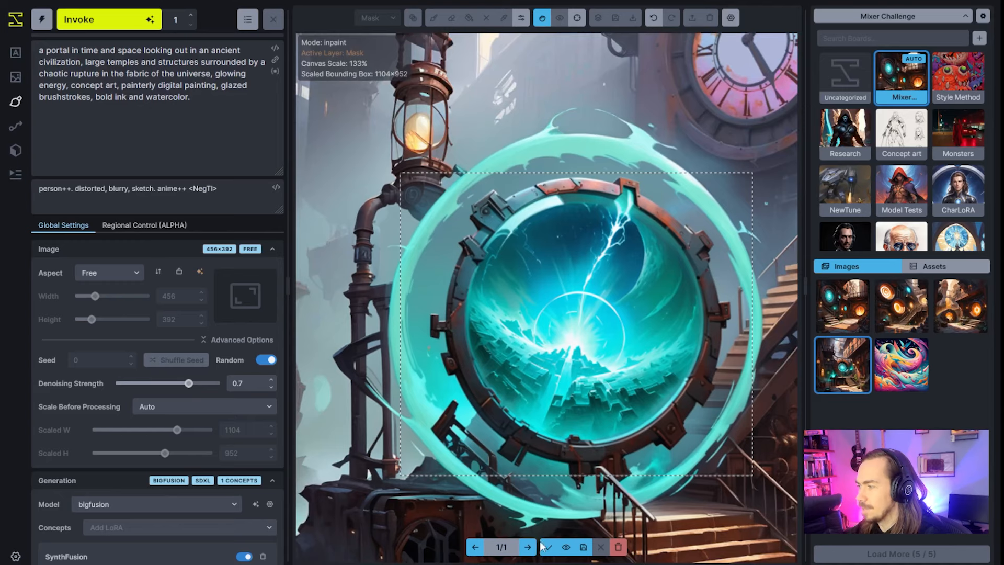
pyautogui.click(547, 547)
# Step: Resize and reposition the bounding box to 832×768, covering the portal, staircases and foreground up to the image's lower-right corner
pyautogui.scroll(-6, 658, 497)
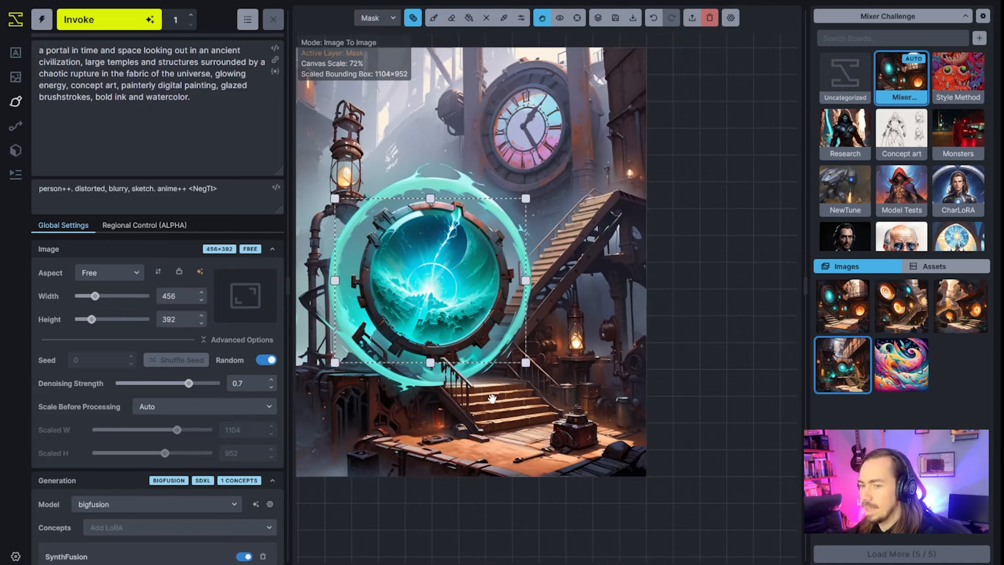
pyautogui.moveTo(525, 362); pyautogui.dragTo(592, 476)
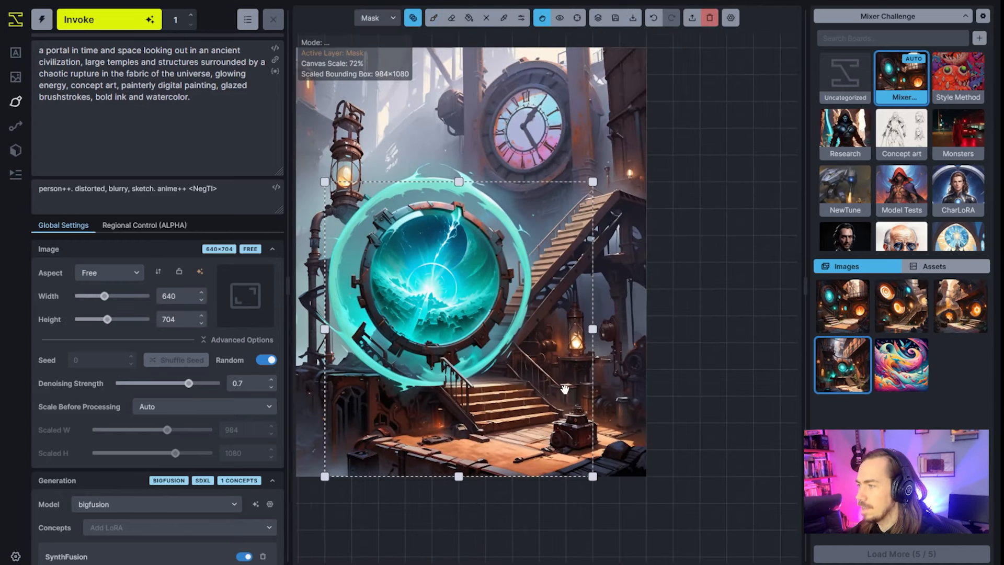
pyautogui.moveTo(564, 389); pyautogui.dragTo(635, 424)
pyautogui.moveTo(659, 367); pyautogui.dragTo(716, 364)
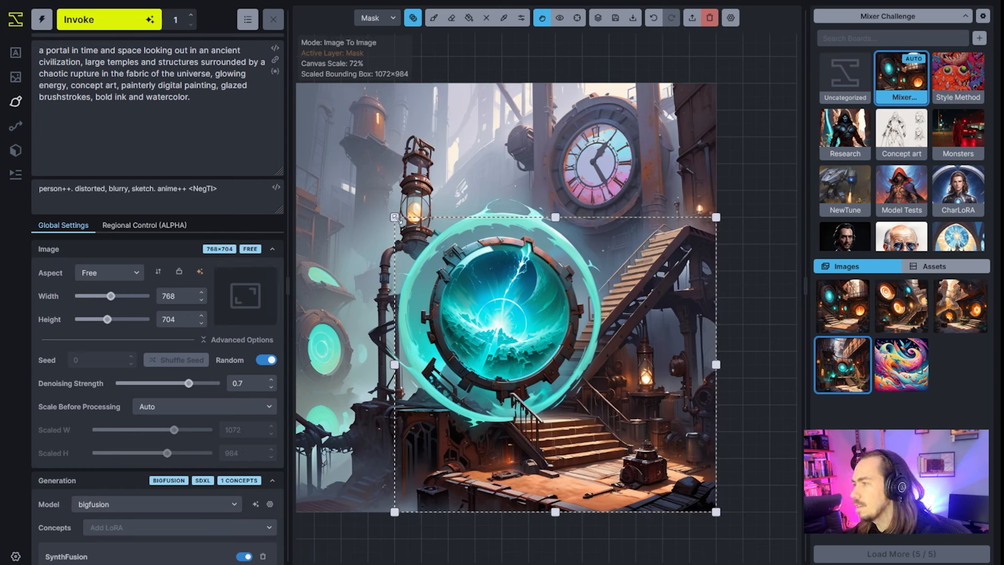
pyautogui.moveTo(396, 218); pyautogui.dragTo(364, 178)
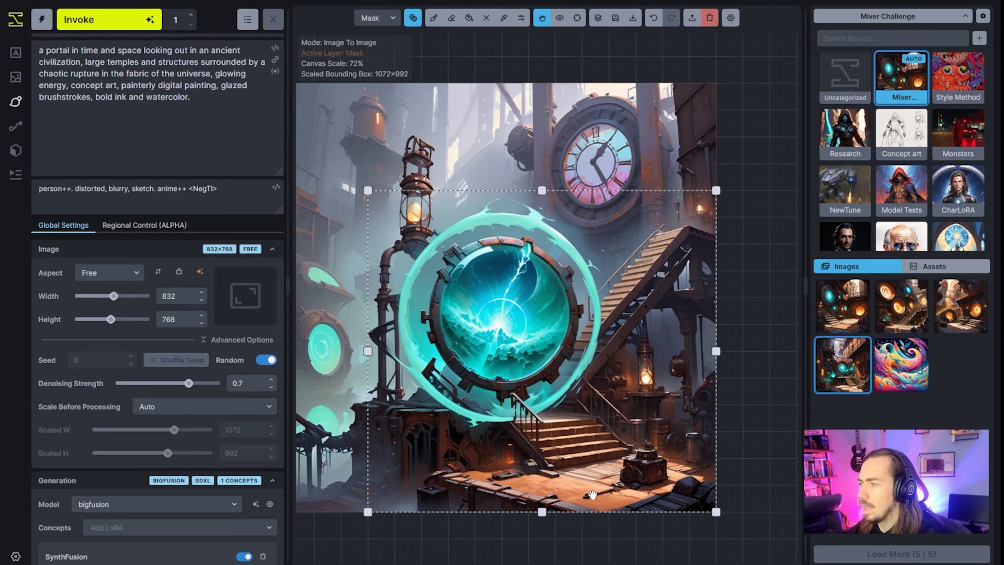
# Step: On the base layer, paint sandy orange strokes over the foreground floor and the machine beside the lower stairs
pyautogui.scroll(6, 574, 478)
pyautogui.press('b')
pyautogui.press('q')
pyautogui.scroll(-10, 510, 468)
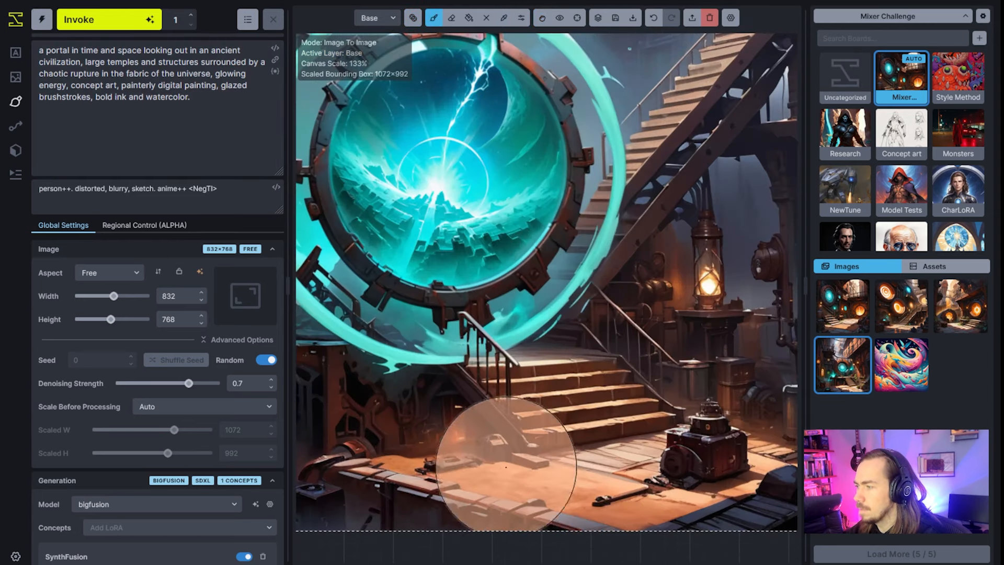
pyautogui.moveTo(447, 466)
pyautogui.mouseDown()
pyautogui.moveTo(427, 464)
pyautogui.moveTo(473, 465)
pyautogui.moveTo(482, 447)
pyautogui.moveTo(517, 475)
pyautogui.moveTo(534, 463)
pyautogui.mouseUp()
pyautogui.moveTo(650, 460)
pyautogui.mouseDown()
pyautogui.moveTo(670, 471)
pyautogui.moveTo(713, 447)
pyautogui.moveTo(690, 455)
pyautogui.moveTo(708, 466)
pyautogui.moveTo(730, 460)
pyautogui.mouseUp()
pyautogui.moveTo(660, 502)
pyautogui.mouseDown()
pyautogui.moveTo(698, 470)
pyautogui.moveTo(592, 492)
pyautogui.moveTo(716, 470)
pyautogui.moveTo(659, 472)
pyautogui.moveTo(706, 449)
pyautogui.moveTo(683, 449)
pyautogui.moveTo(714, 429)
pyautogui.moveTo(725, 438)
pyautogui.moveTo(752, 428)
pyautogui.moveTo(716, 419)
pyautogui.mouseUp()
# Step: Paint blue-grey fog over the upper staircase and lantern beside the portal, and add "foggy" to the end of the prompt
pyautogui.press('r')
pyautogui.press('v')
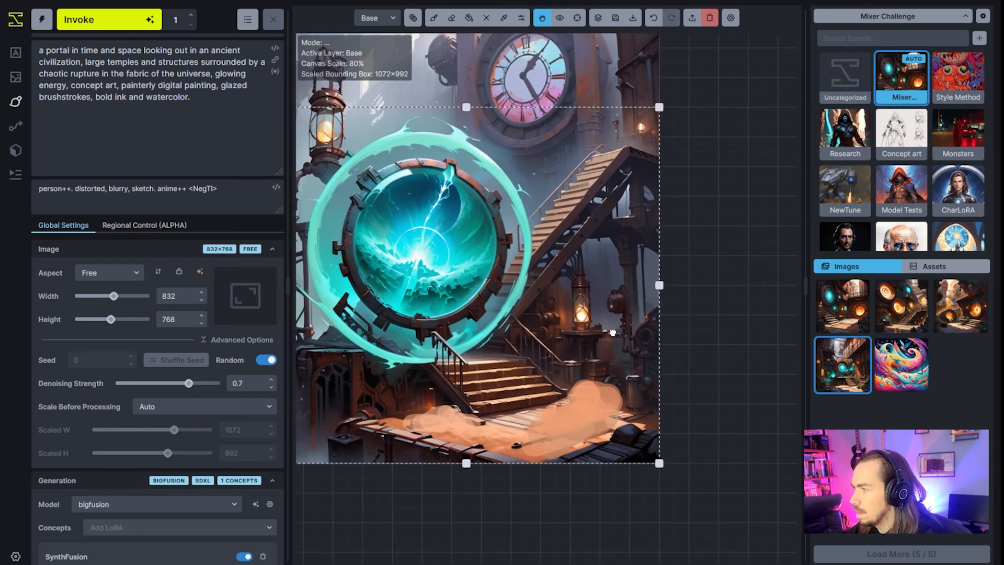
pyautogui.moveTo(608, 330); pyautogui.dragTo(622, 334)
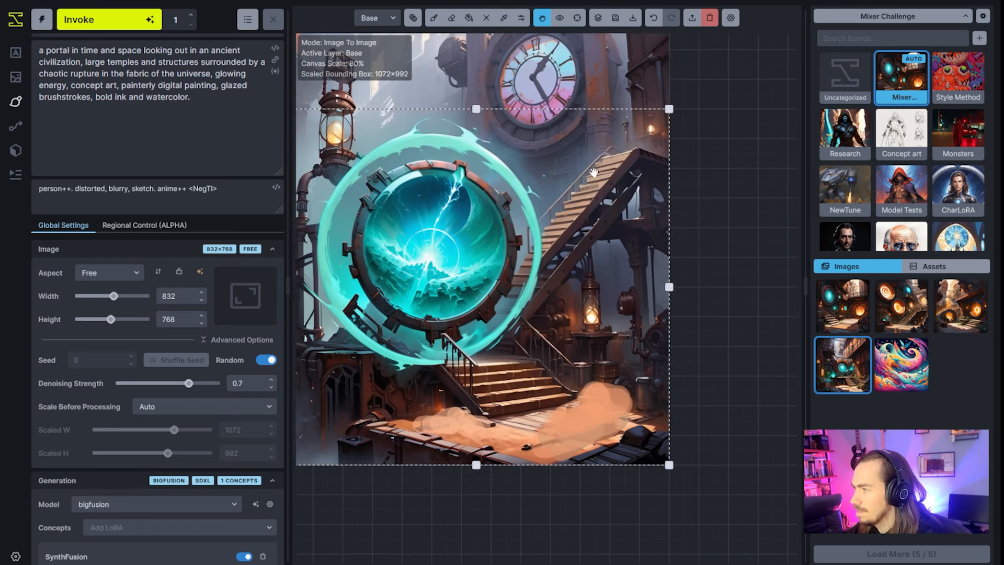
pyautogui.press('b')
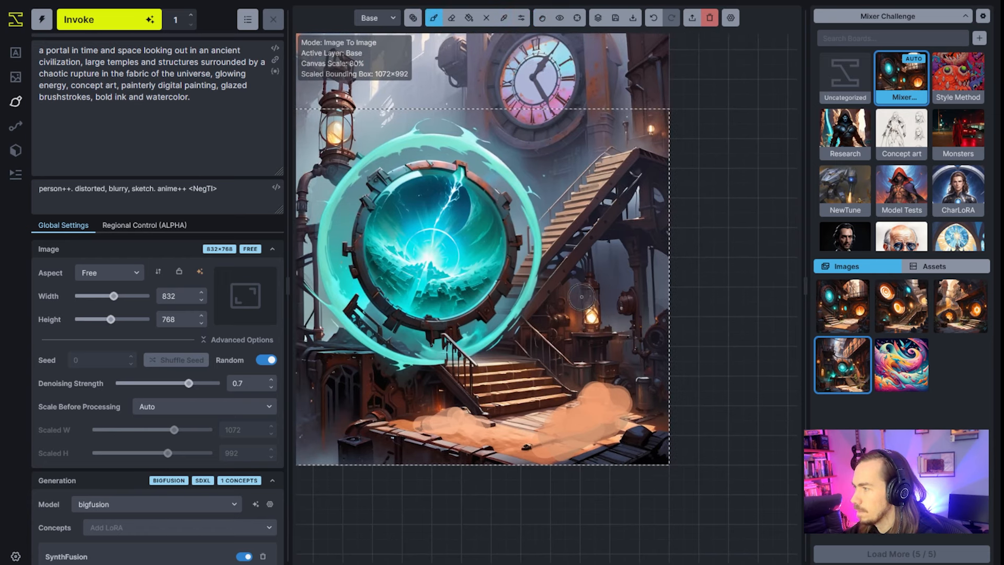
pyautogui.scroll(-5, 581, 293)
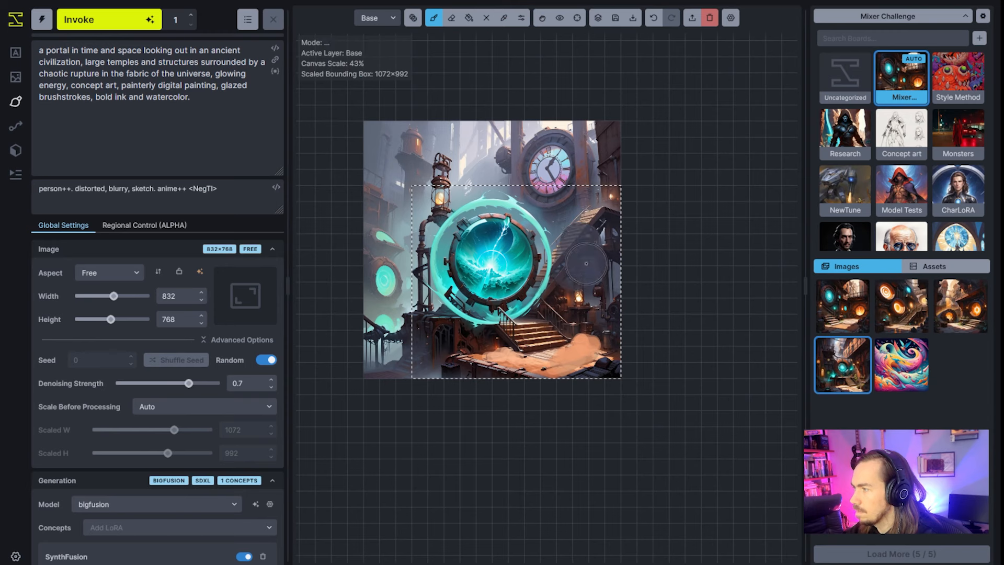
pyautogui.moveTo(572, 249)
pyautogui.mouseDown()
pyautogui.moveTo(555, 229)
pyautogui.moveTo(580, 260)
pyautogui.moveTo(593, 225)
pyautogui.moveTo(612, 252)
pyautogui.moveTo(610, 222)
pyautogui.moveTo(606, 283)
pyautogui.moveTo(608, 272)
pyautogui.moveTo(579, 277)
pyautogui.mouseUp()
pyautogui.scroll(5, 610, 294)
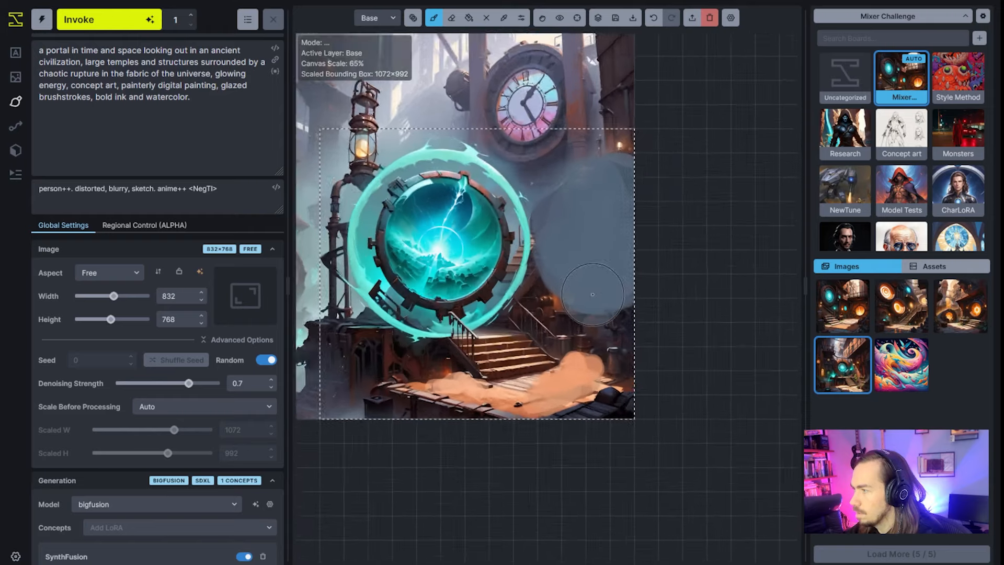
pyautogui.moveTo(578, 336)
pyautogui.mouseDown()
pyautogui.moveTo(587, 305)
pyautogui.moveTo(606, 354)
pyautogui.moveTo(609, 318)
pyautogui.mouseUp()
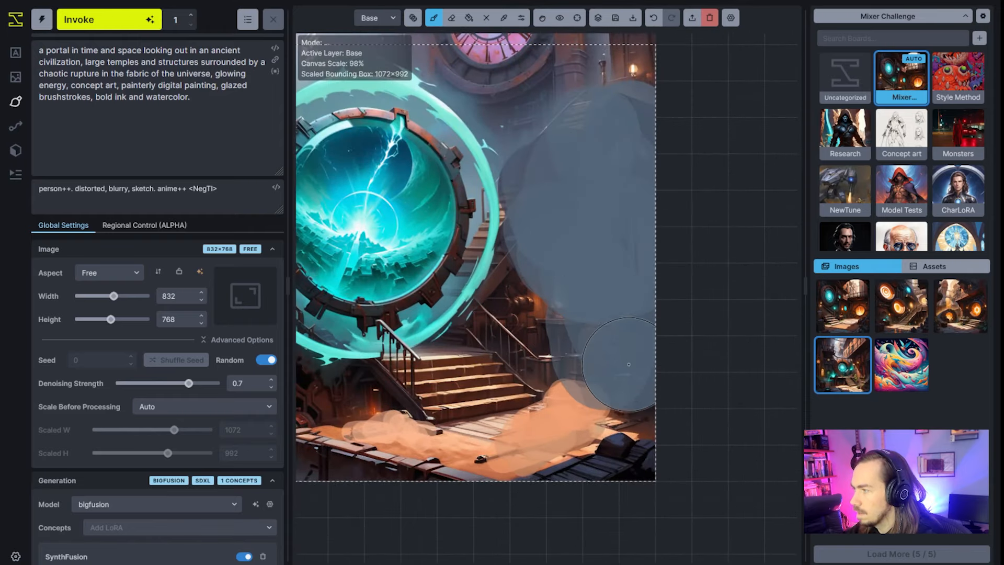
pyautogui.scroll(-3, 609, 317)
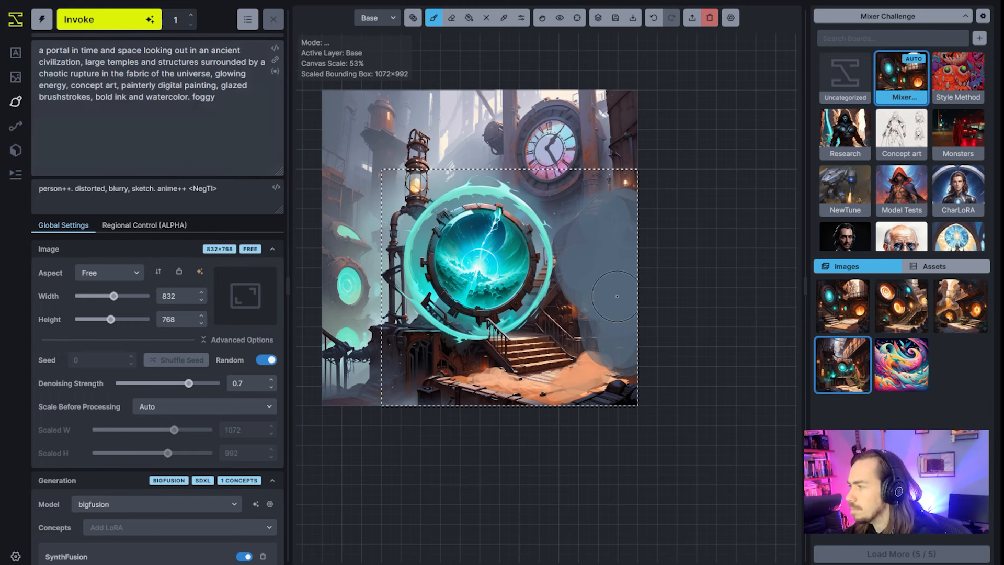
# Step: Mask the painted fog and sand areas and extend the bounding box upward to 832×928
pyautogui.press('q')
pyautogui.moveTo(562, 399)
pyautogui.mouseDown()
pyautogui.moveTo(606, 398)
pyautogui.moveTo(615, 335)
pyautogui.moveTo(591, 284)
pyautogui.moveTo(593, 229)
pyautogui.moveTo(619, 215)
pyautogui.mouseUp()
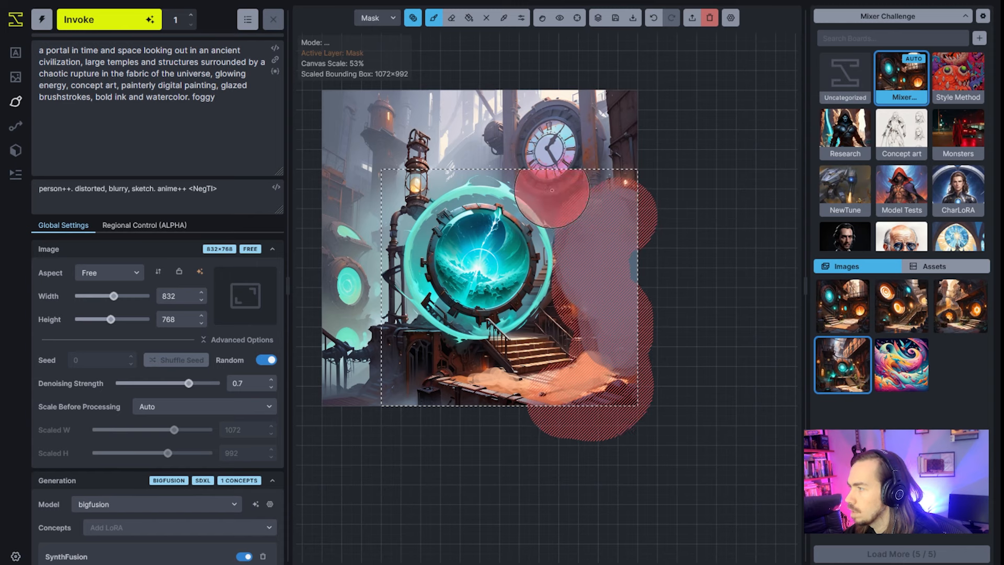
pyautogui.press('v')
pyautogui.moveTo(510, 170); pyautogui.dragTo(510, 120)
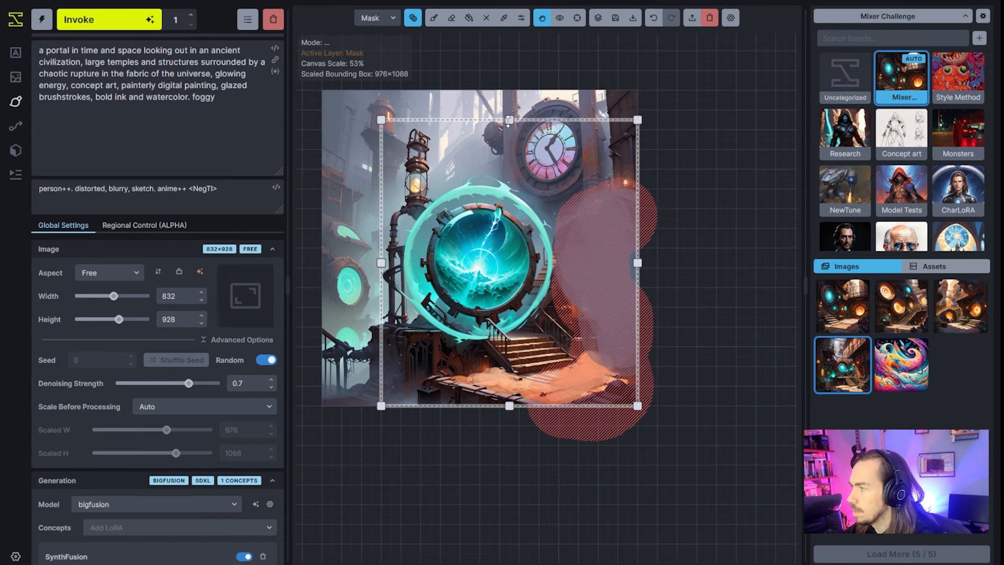
# Step: Set the denoising strength to 0.6, inpaint the masked fog and sand areas, and accept the result
pyautogui.click(177, 384)
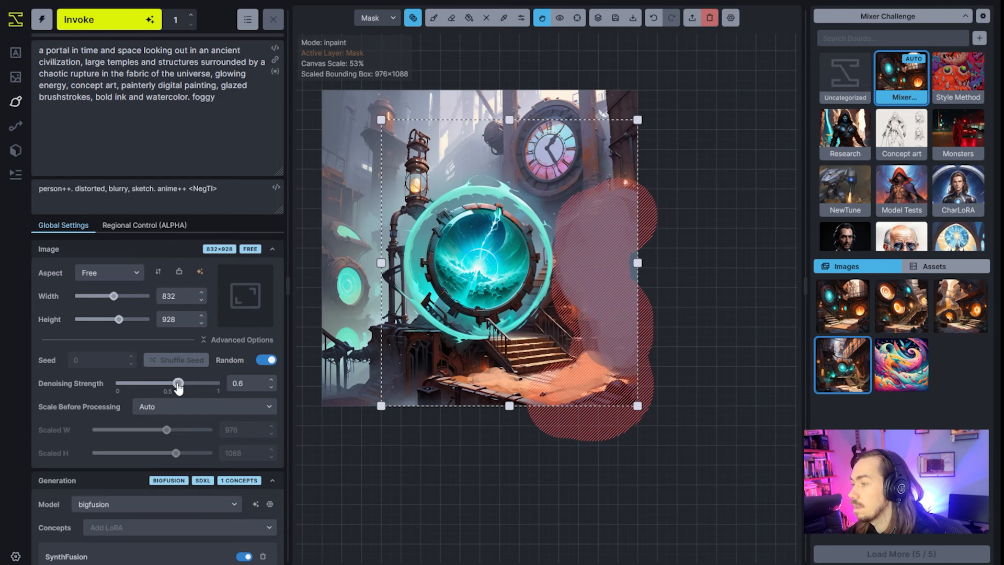
pyautogui.click(104, 20)
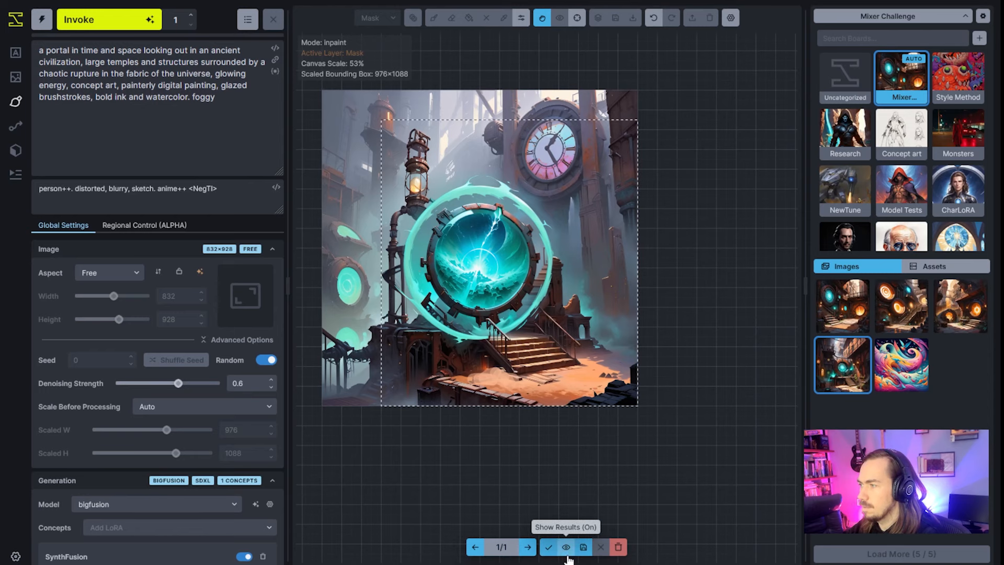
pyautogui.click(548, 547)
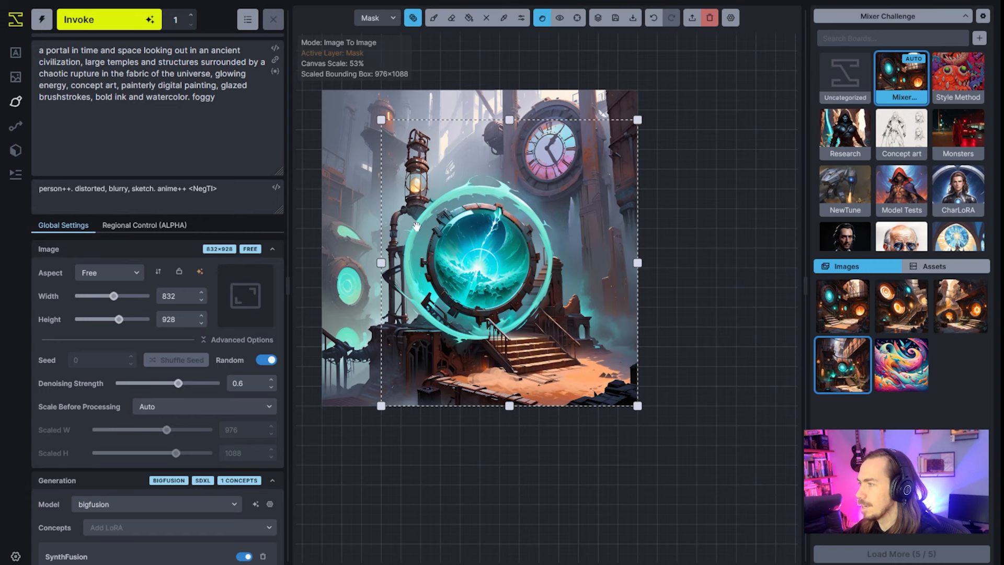
# Step: Resize the bounding box to 792×592 around the portal's lower part, the stairs and the sandy foreground
pyautogui.moveTo(374, 120); pyautogui.dragTo(323, 92)
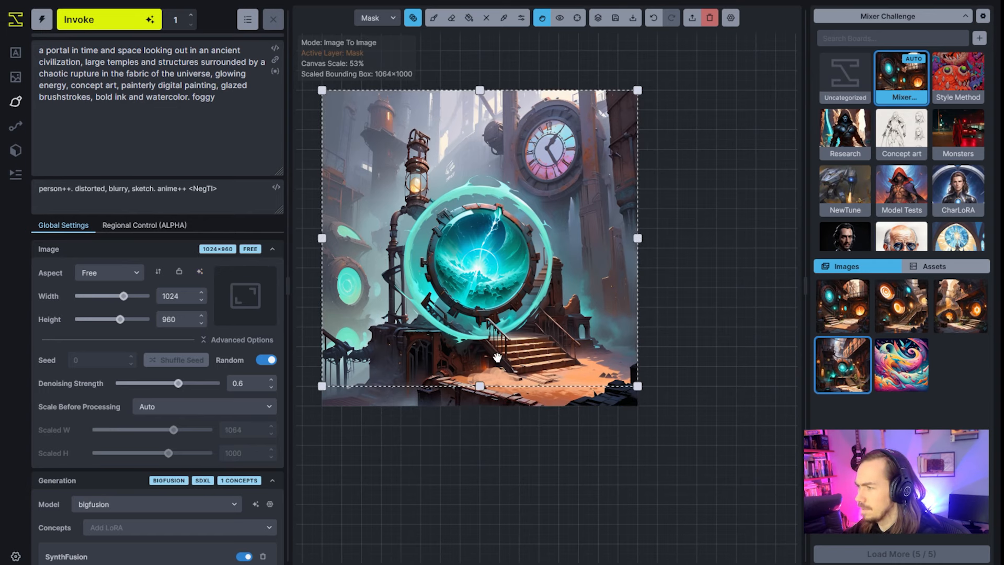
pyautogui.moveTo(479, 390)
pyautogui.mouseDown()
pyautogui.moveTo(476, 413)
pyautogui.moveTo(468, 379)
pyautogui.moveTo(475, 390)
pyautogui.mouseUp()
pyautogui.moveTo(310, 81)
pyautogui.mouseDown()
pyautogui.moveTo(419, 188)
pyautogui.moveTo(314, 84)
pyautogui.moveTo(382, 207)
pyautogui.mouseUp()
# Step: Mask the patch of ground in front of the lower stairs below the portal and start inpainting it
pyautogui.scroll(5, 503, 357)
pyautogui.press('b')
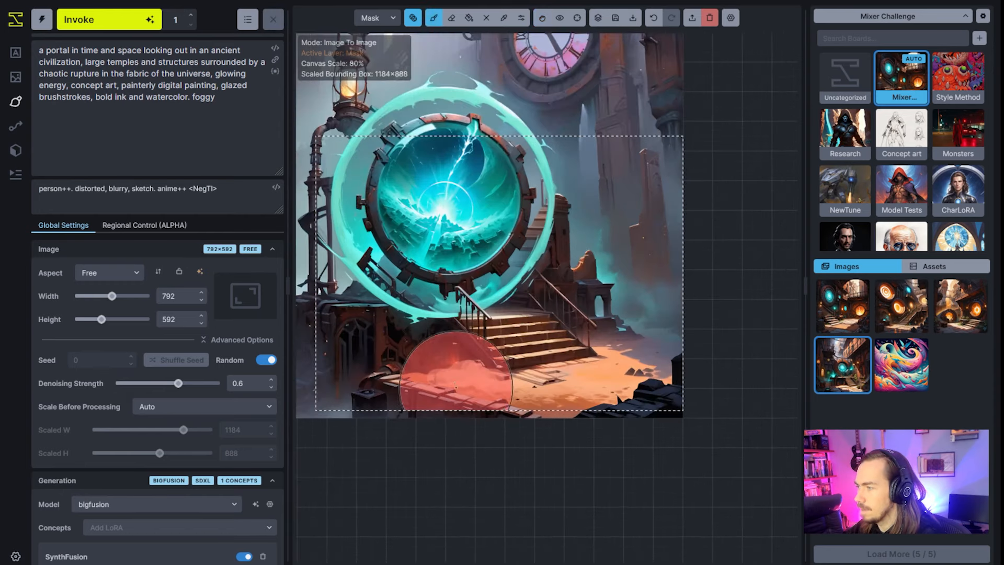
pyautogui.scroll(-8, 458, 381)
pyautogui.moveTo(441, 374)
pyautogui.mouseDown()
pyautogui.moveTo(481, 371)
pyautogui.moveTo(499, 387)
pyautogui.mouseUp()
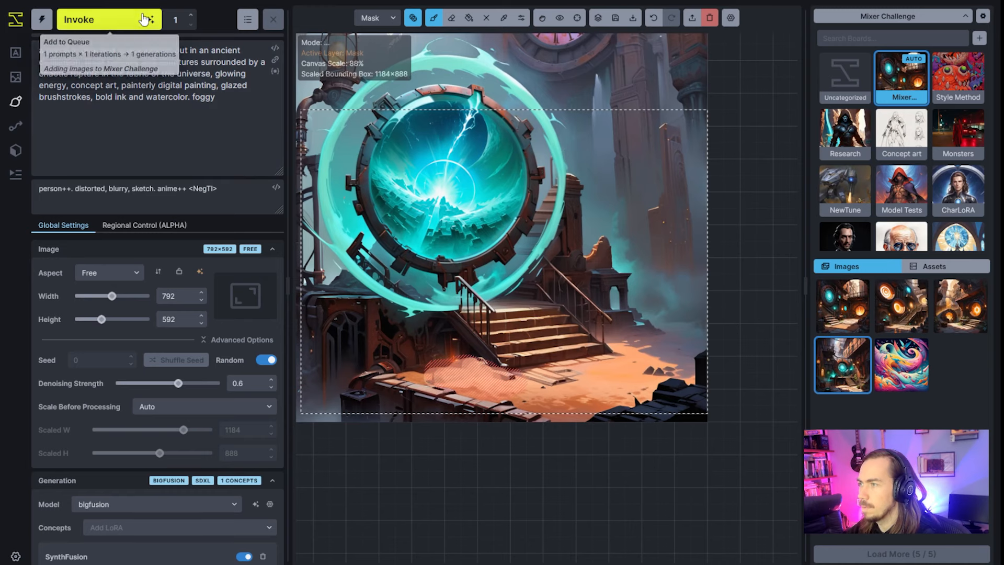
pyautogui.hotkey('ctrl', 'Return')
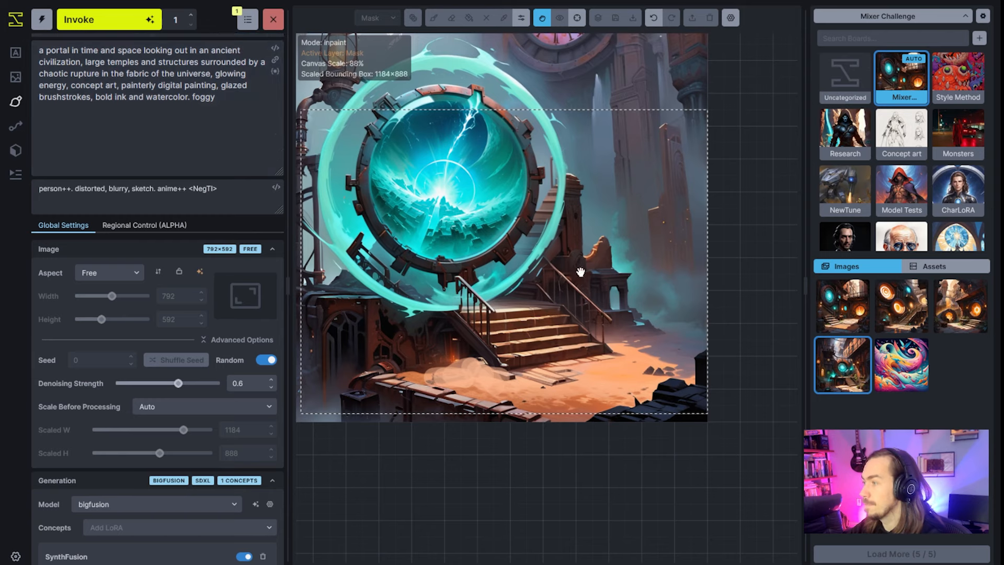
# Step: Discard the generated ground patch, inpaint the same mask again, and accept the new result
pyautogui.moveTo(581, 242); pyautogui.dragTo(558, 322)
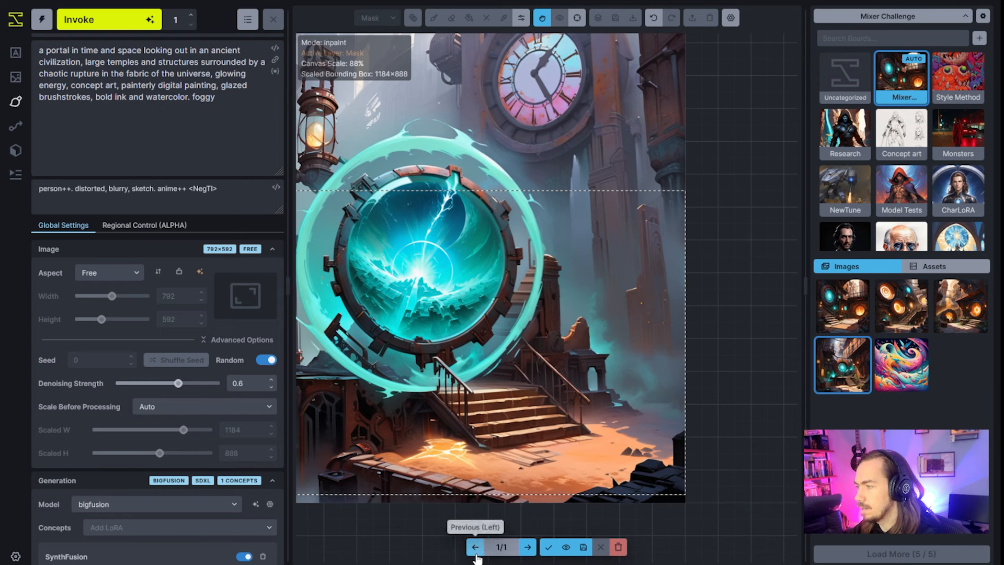
pyautogui.click(616, 550)
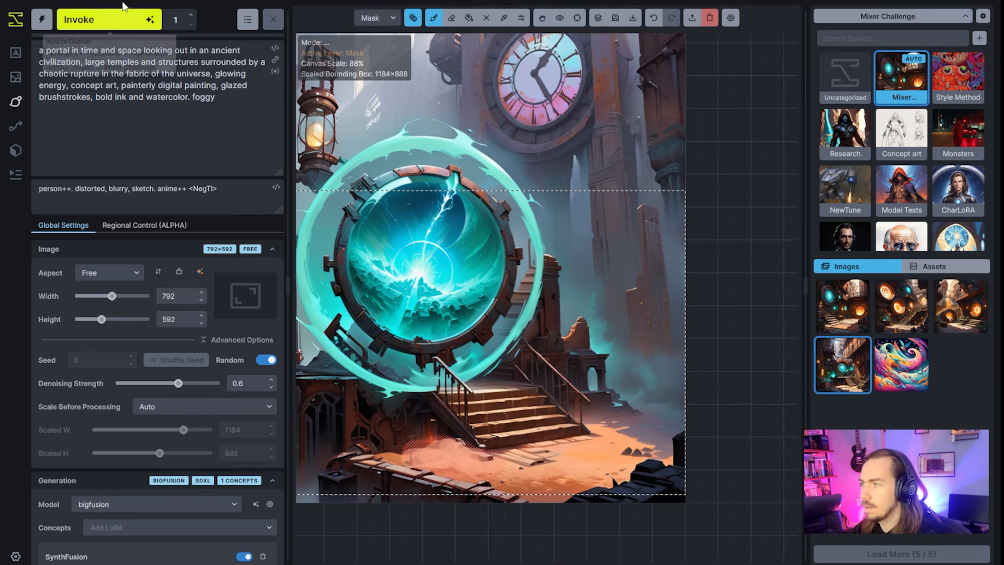
pyautogui.hotkey('ctrl', 'Return')
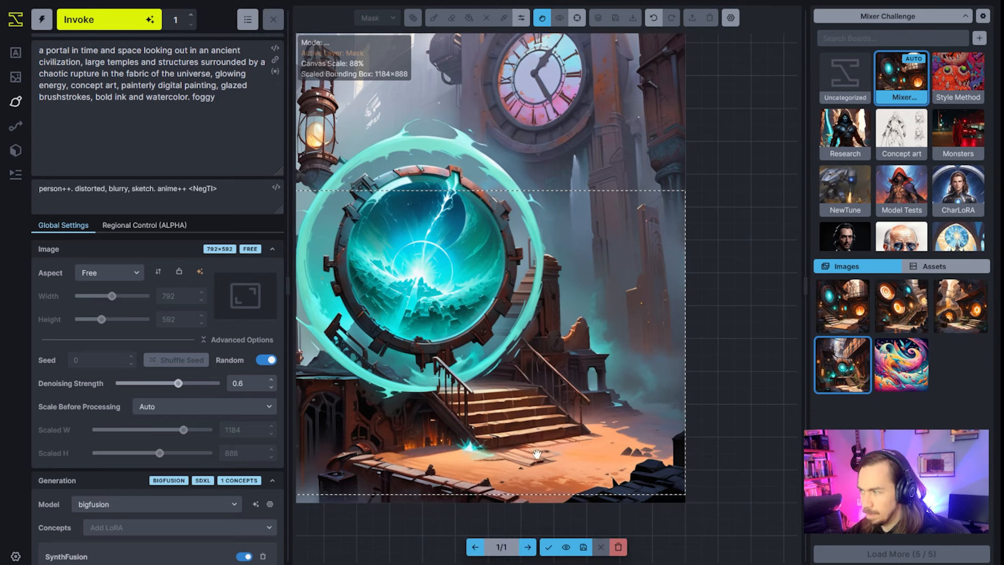
pyautogui.click(548, 546)
# Step: Paint a dark upright silhouette at the foot of the stairs on the base layer and merge the visible layers
pyautogui.scroll(4, 591, 455)
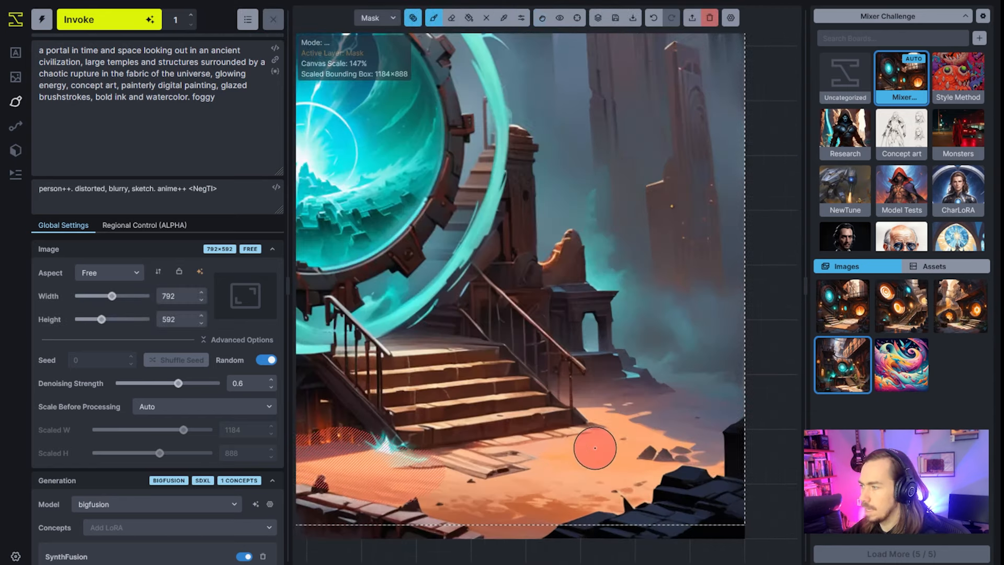
pyautogui.press('q')
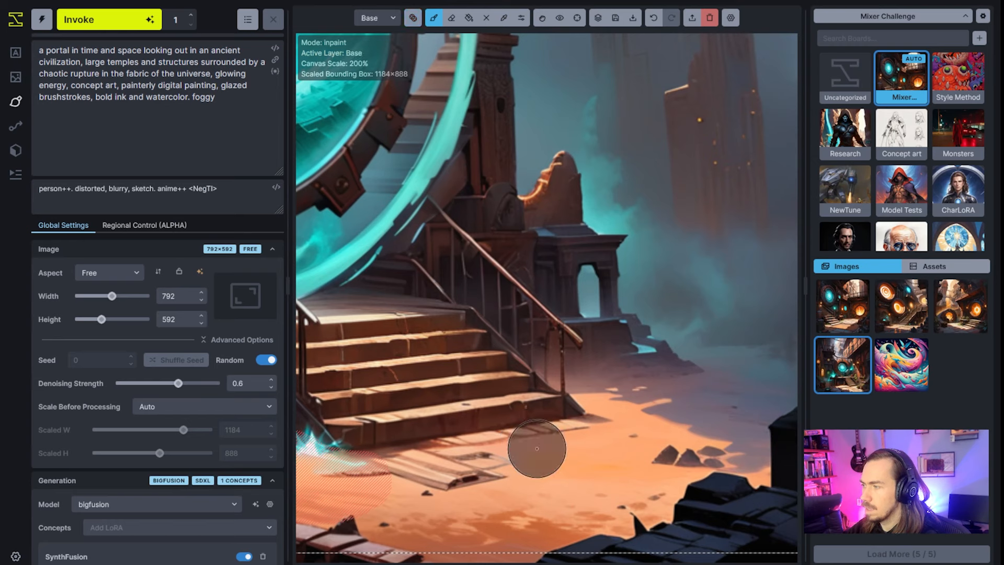
pyautogui.moveTo(537, 444); pyautogui.dragTo(539, 369)
pyautogui.moveTo(537, 224); pyautogui.dragTo(528, 461)
pyautogui.moveTo(508, 261)
pyautogui.mouseDown()
pyautogui.moveTo(518, 419)
pyautogui.moveTo(515, 359)
pyautogui.mouseUp()
pyautogui.click(599, 21)
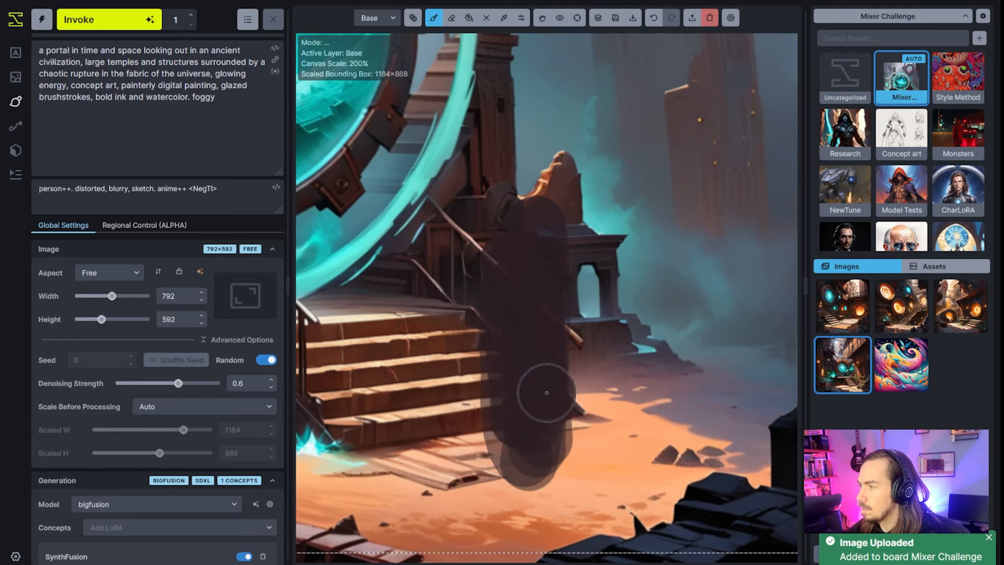
# Step: Paint tan brown strokes onto the upper, middle and lower parts of the dark silhouette
pyautogui.scroll(-2, 538, 386)
pyautogui.press('v')
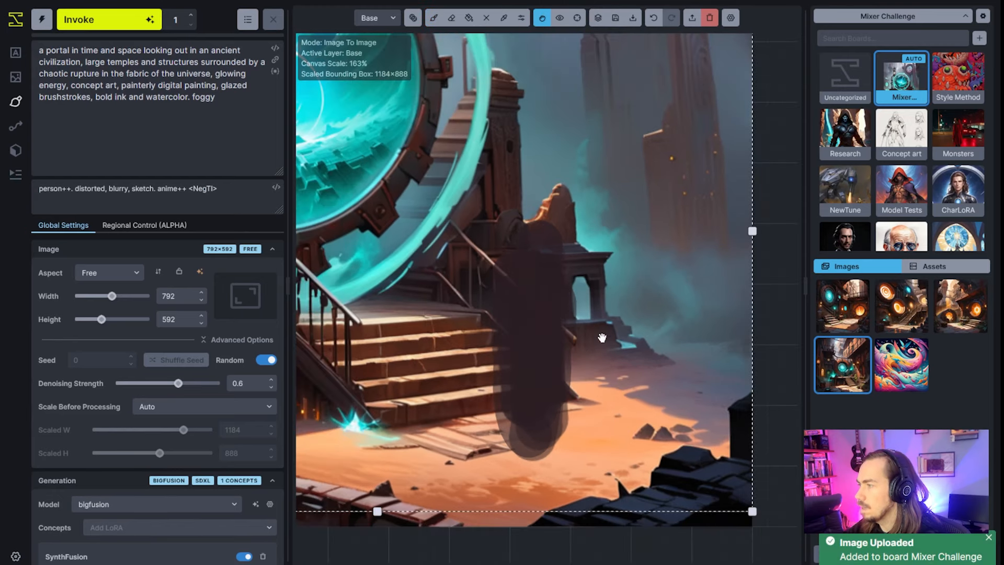
pyautogui.click(434, 17)
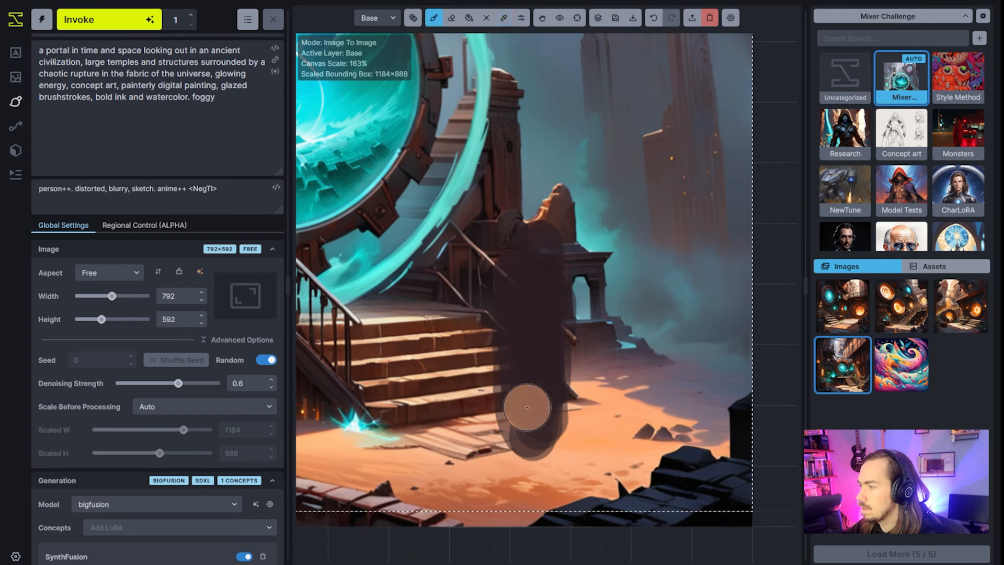
pyautogui.moveTo(525, 413)
pyautogui.mouseDown()
pyautogui.moveTo(513, 318)
pyautogui.moveTo(540, 264)
pyautogui.mouseUp()
pyautogui.moveTo(556, 377); pyautogui.dragTo(555, 366)
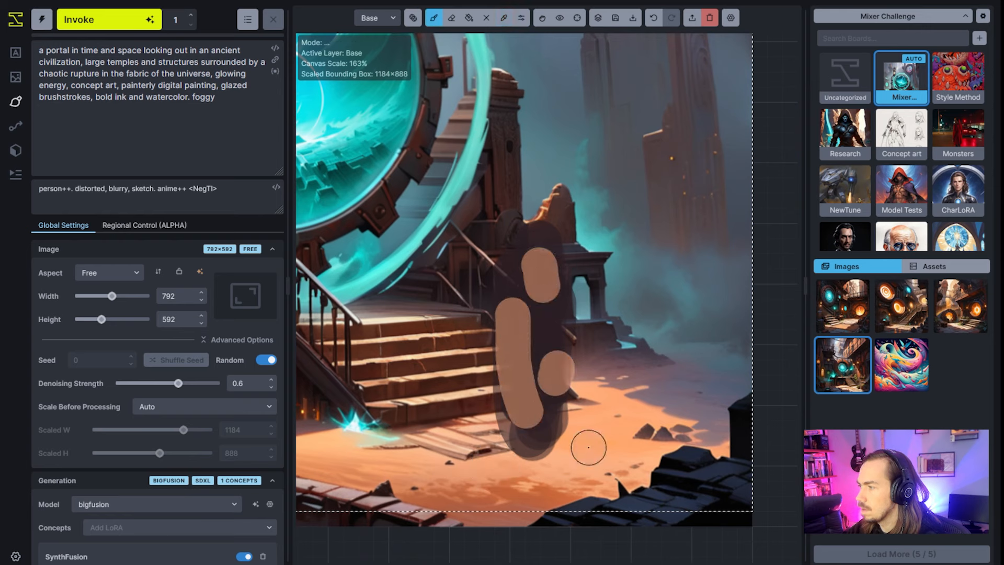
# Step: Paint translucent grey-blue strokes along the silhouette's right side and upper left, plus a narrow teal stroke down its left edge
pyautogui.press('c')
pyautogui.click(579, 296)
pyautogui.press('[')
pyautogui.moveTo(547, 430)
pyautogui.mouseDown()
pyautogui.moveTo(550, 285)
pyautogui.moveTo(567, 335)
pyautogui.mouseUp()
pyautogui.moveTo(520, 293); pyautogui.dragTo(507, 258)
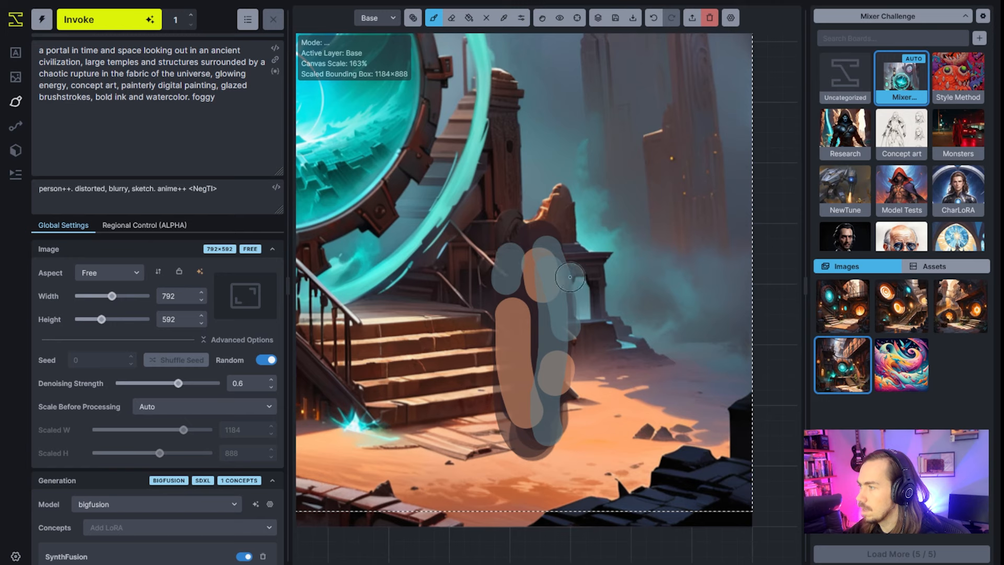
pyautogui.press('c')
pyautogui.moveTo(502, 297); pyautogui.dragTo(505, 272)
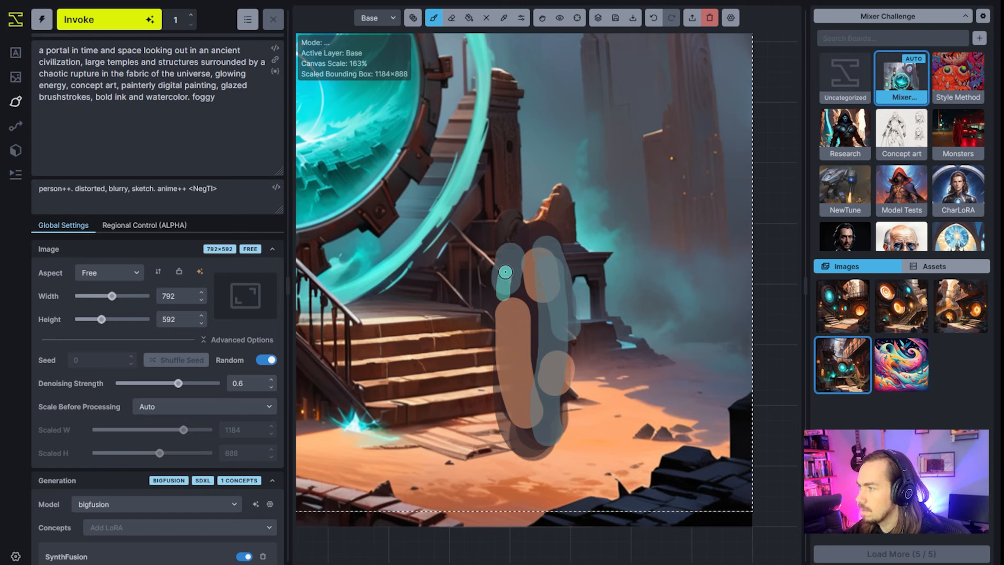
# Step: Mask the painted silhouette and begin the prompt with "a steampunk archaeologist, leather trenchcoat, equipped with a glowing blue energy backpack,"
pyautogui.scroll(-3, 552, 323)
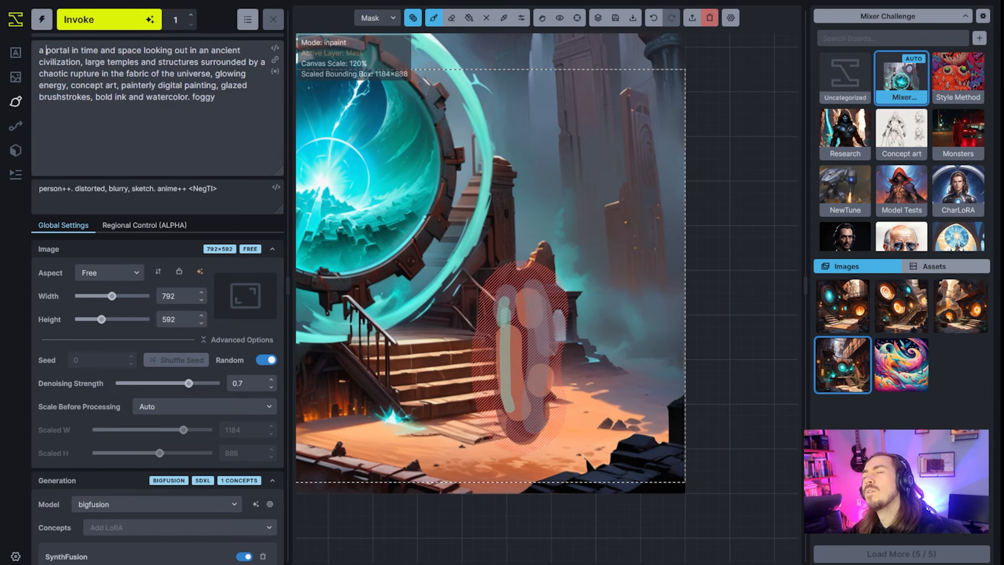
pyautogui.write('steampunk')
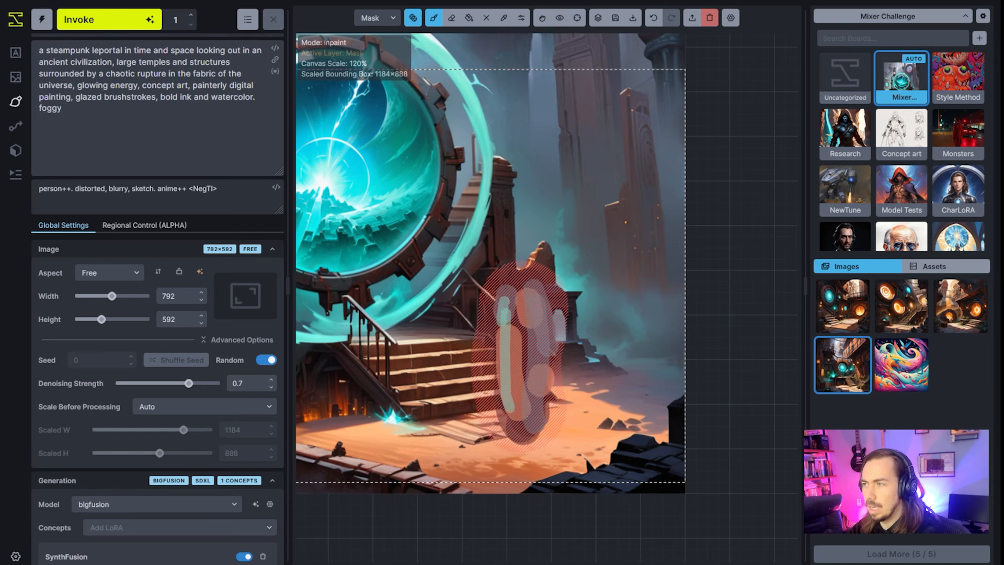
pyautogui.write('leath')
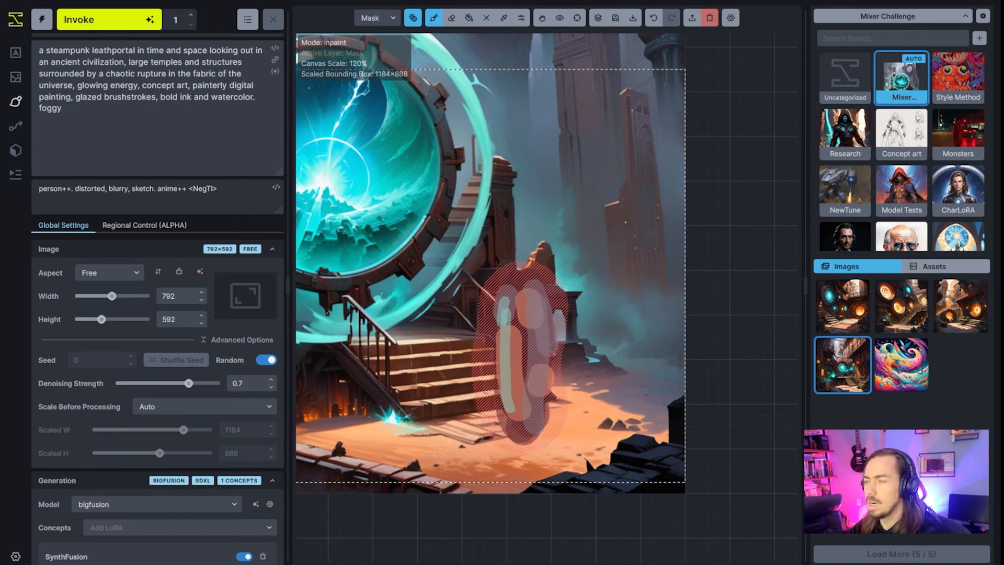
pyautogui.write('er trenchc')
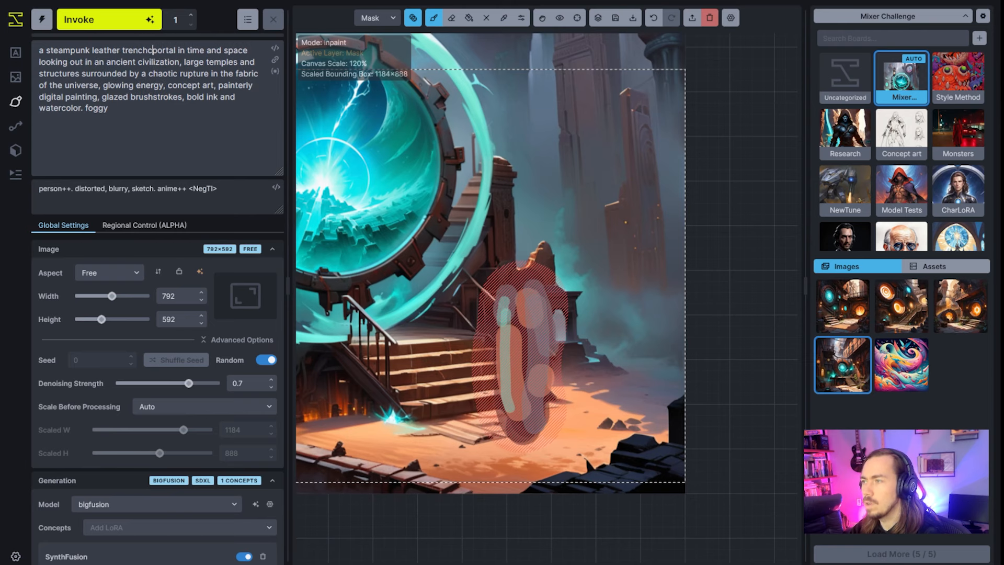
pyautogui.write('ar')
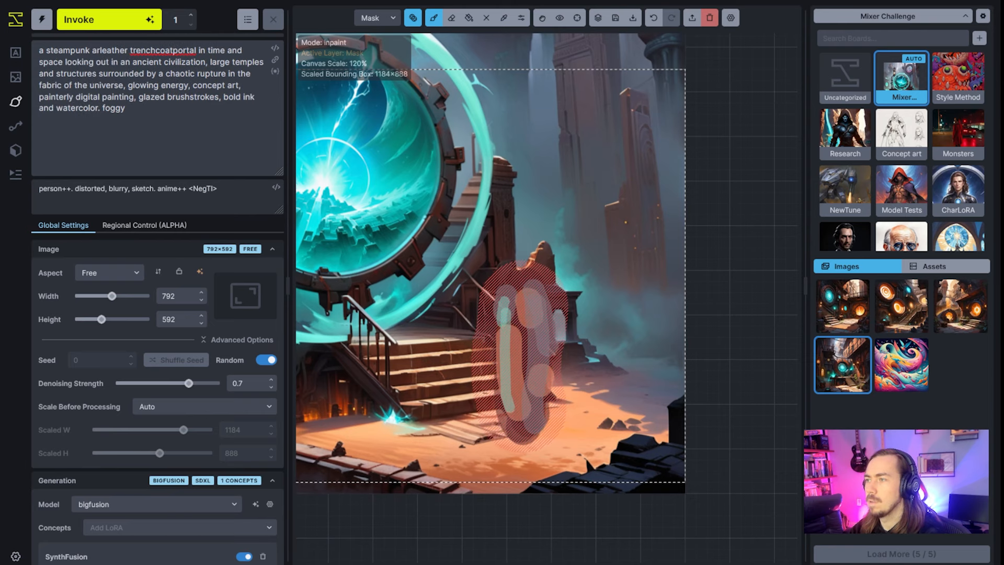
pyautogui.write('chaeologist,')
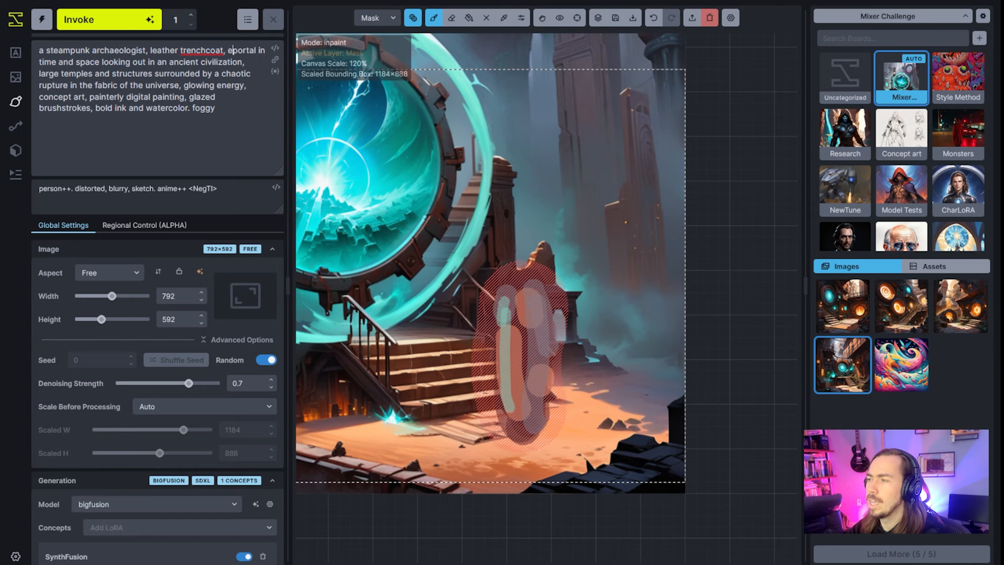
pyautogui.write('quipped with a gl')
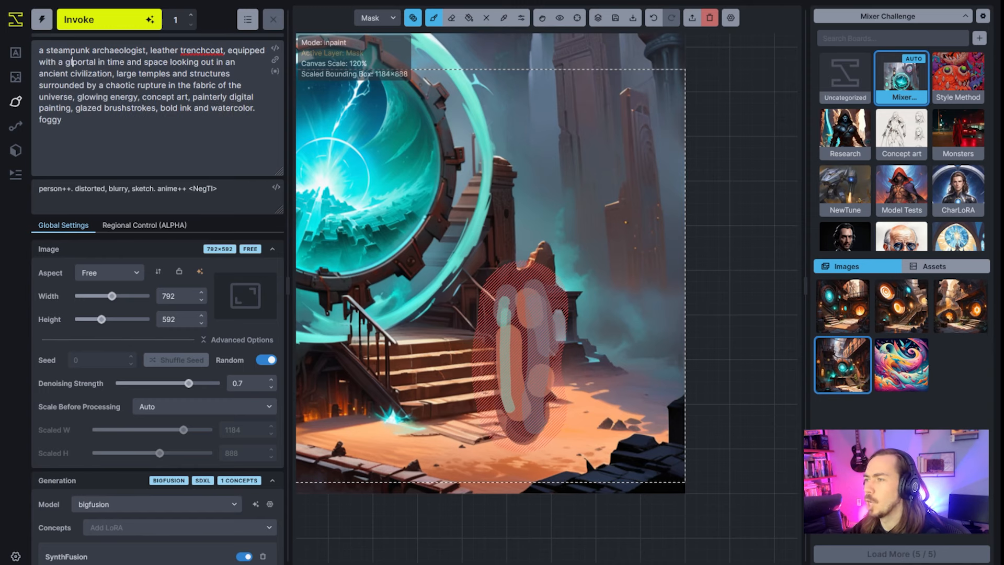
pyautogui.write('owing ')
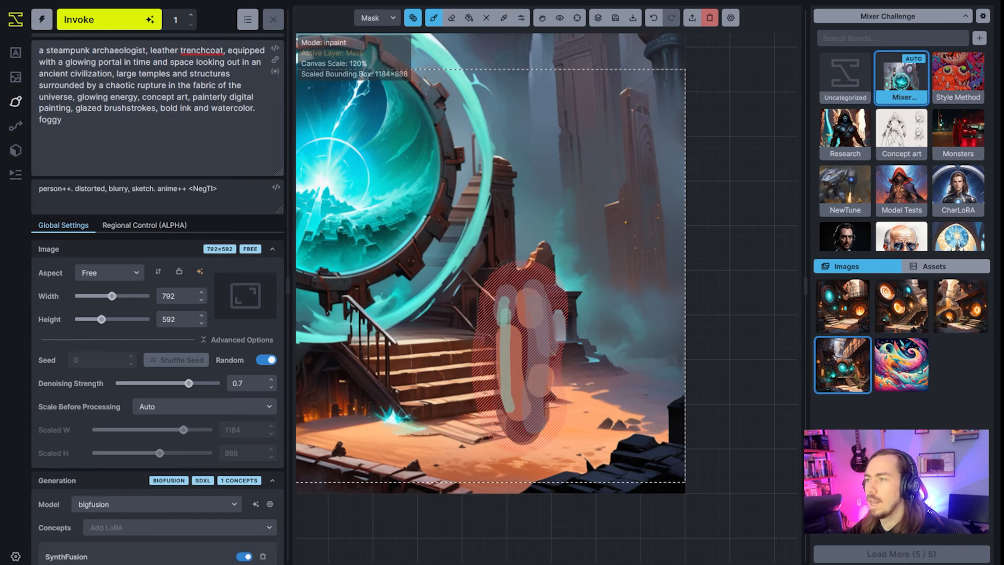
pyautogui.write('blue ')
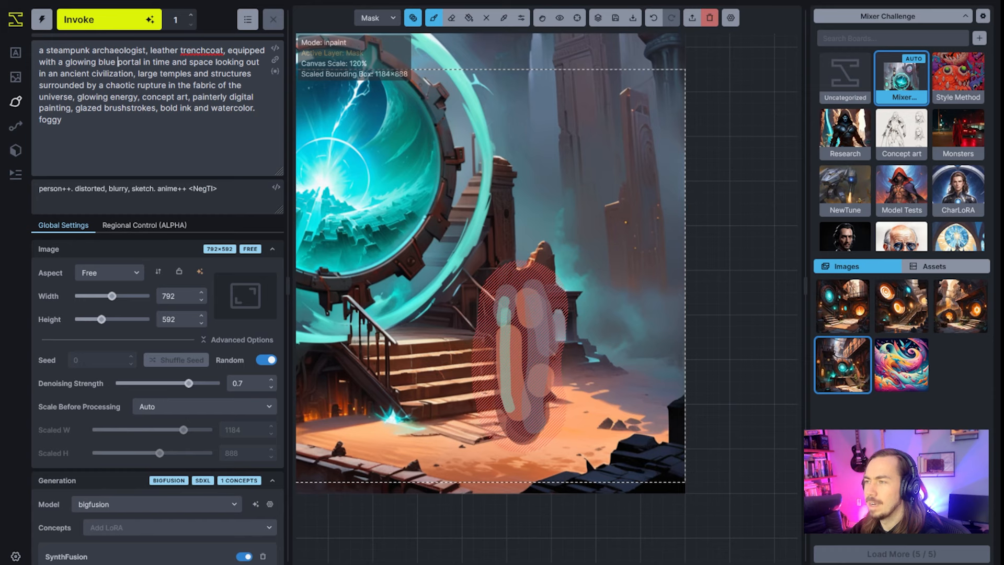
pyautogui.write('energy backpack,')
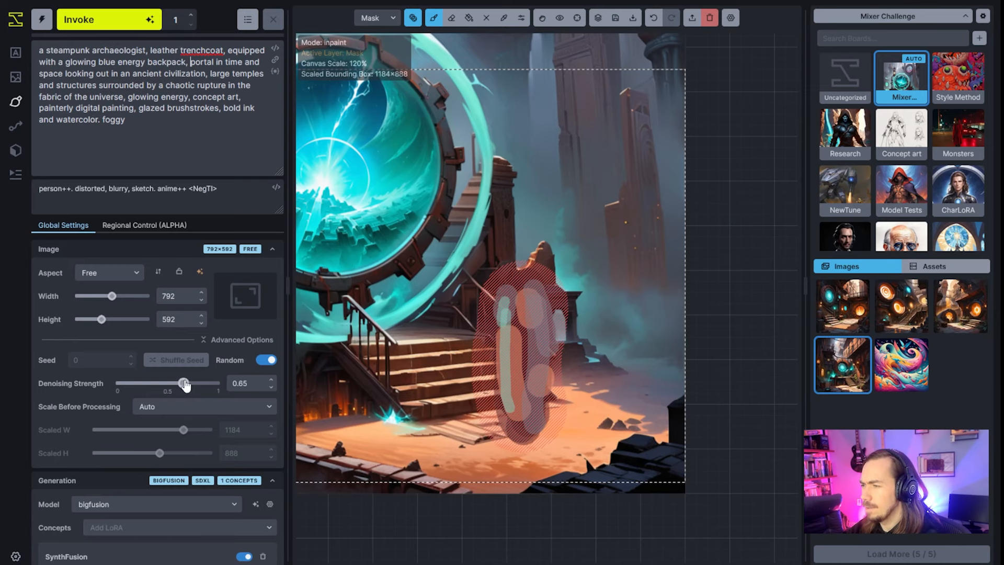
# Step: Inpaint the masked silhouette at a denoising strength of 0.65, inspect the generated figure, and accept it
pyautogui.click(118, 19)
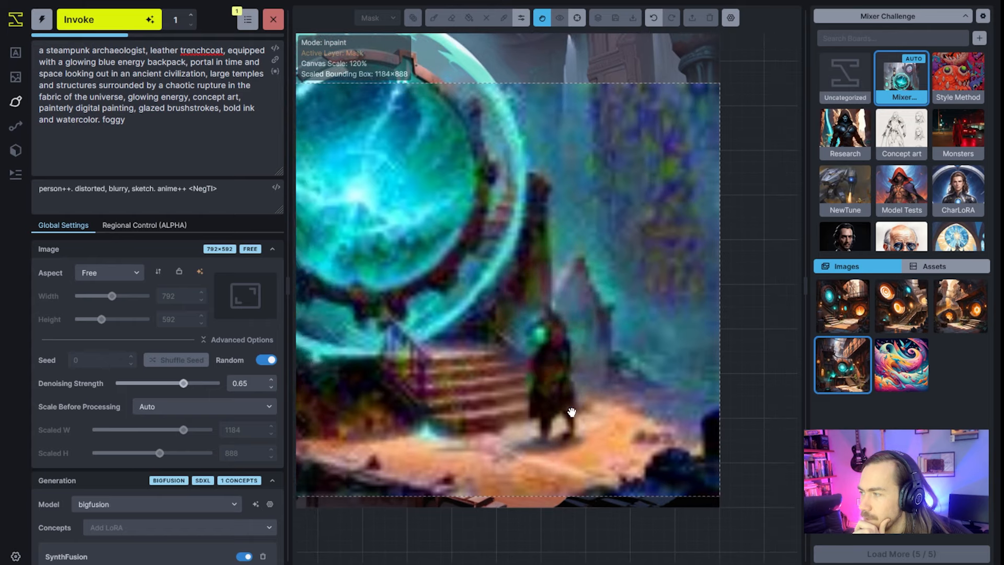
pyautogui.scroll(2, 571, 378)
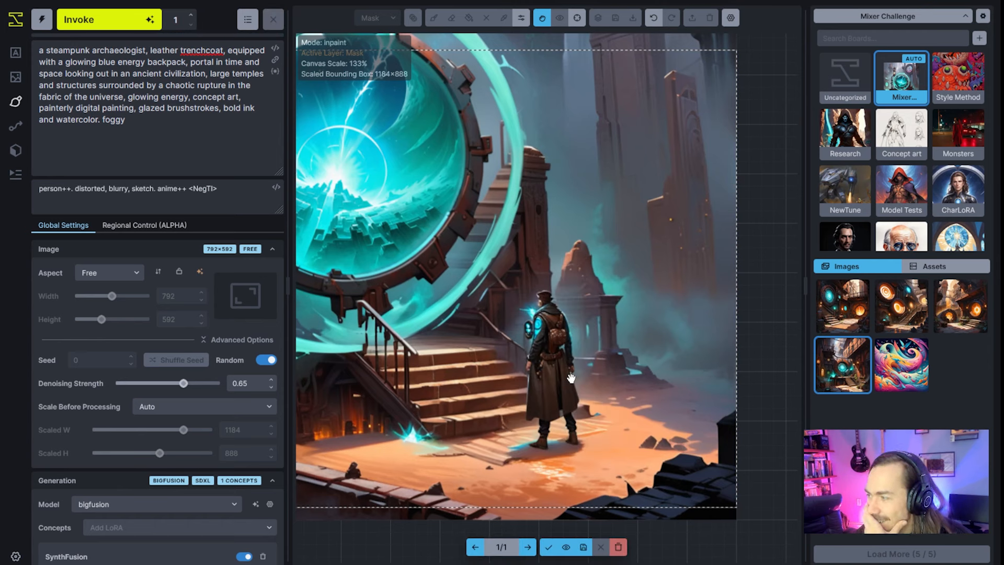
pyautogui.scroll(-4, 570, 384)
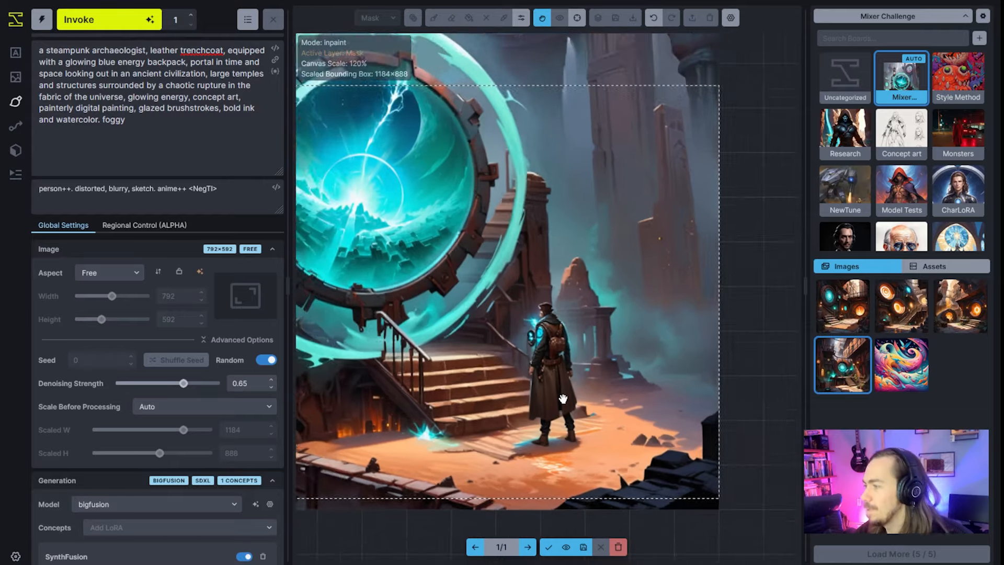
pyautogui.scroll(4, 568, 395)
pyautogui.moveTo(564, 408); pyautogui.dragTo(581, 394)
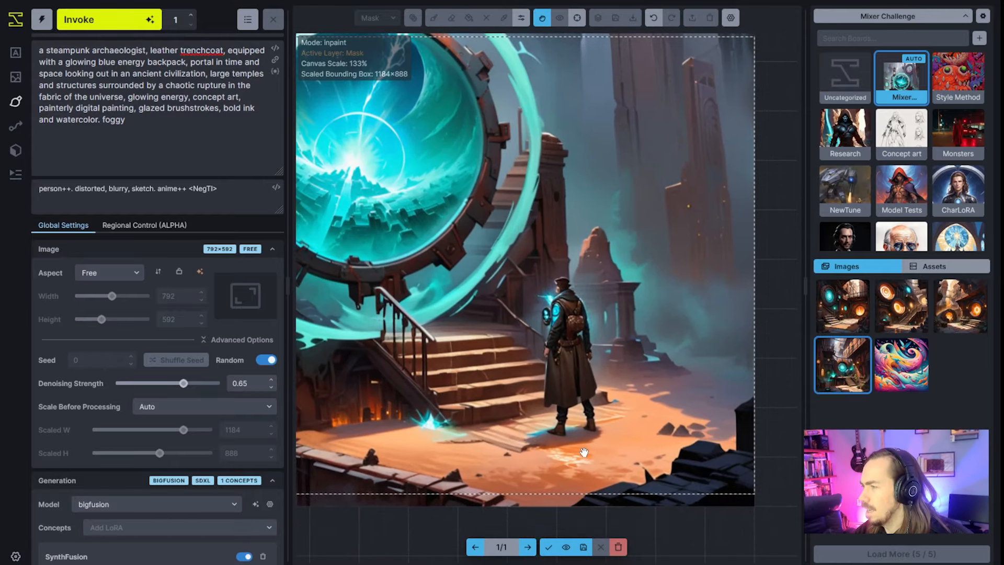
pyautogui.click(549, 547)
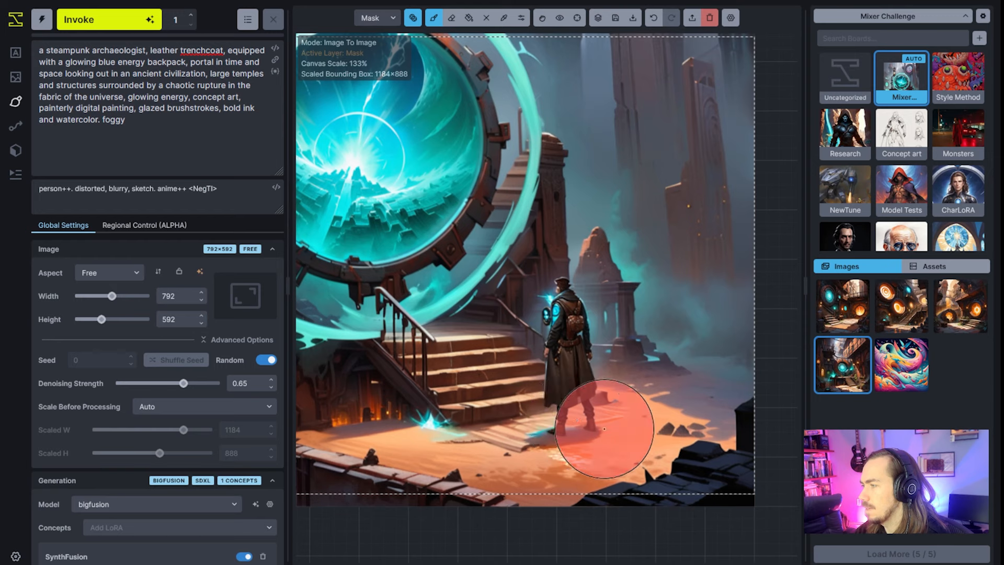
# Step: Sample the glowing cyan on the figure's arm and paint a thick vertical stroke down the backpack's left edge on the base layer
pyautogui.scroll(3, 577, 334)
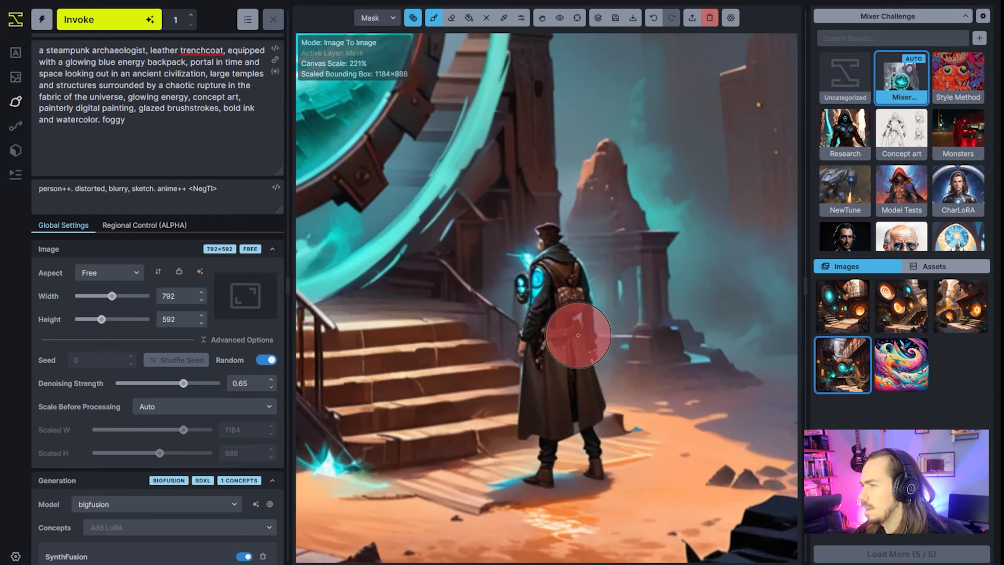
pyautogui.press('c')
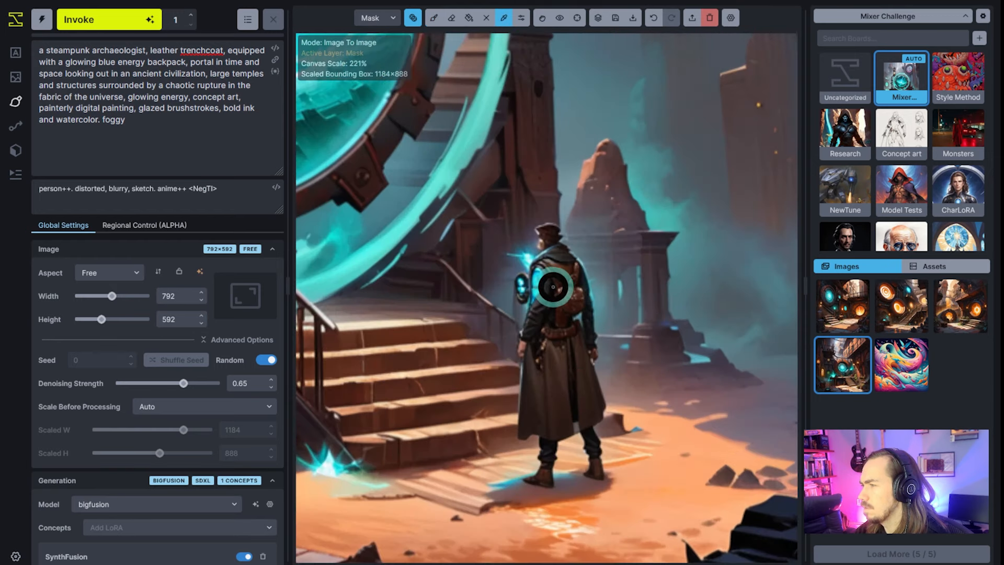
pyautogui.click(536, 279)
pyautogui.scroll(12, 563, 316)
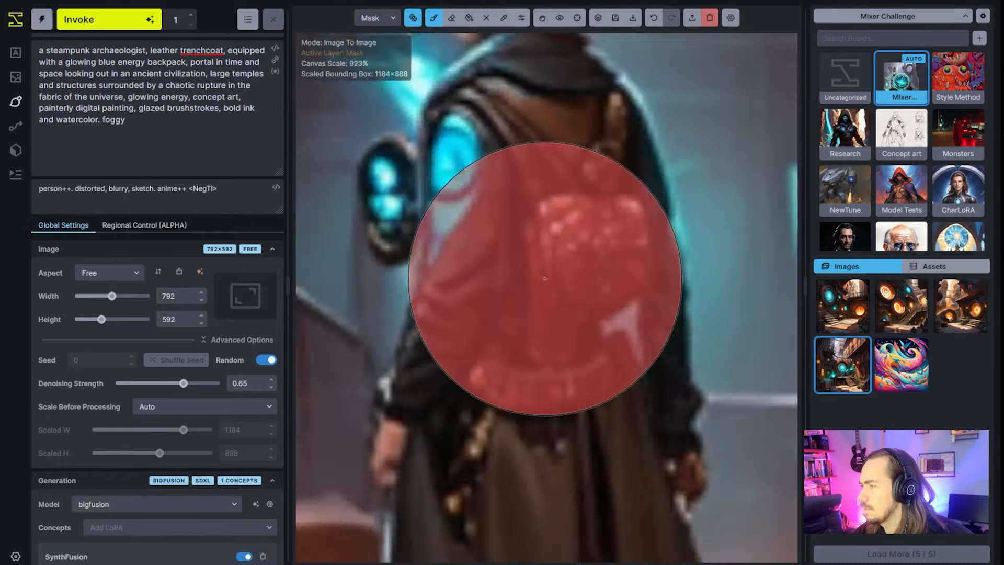
pyautogui.press('q')
pyautogui.scroll(-12, 599, 321)
pyautogui.scroll(-10, 580, 336)
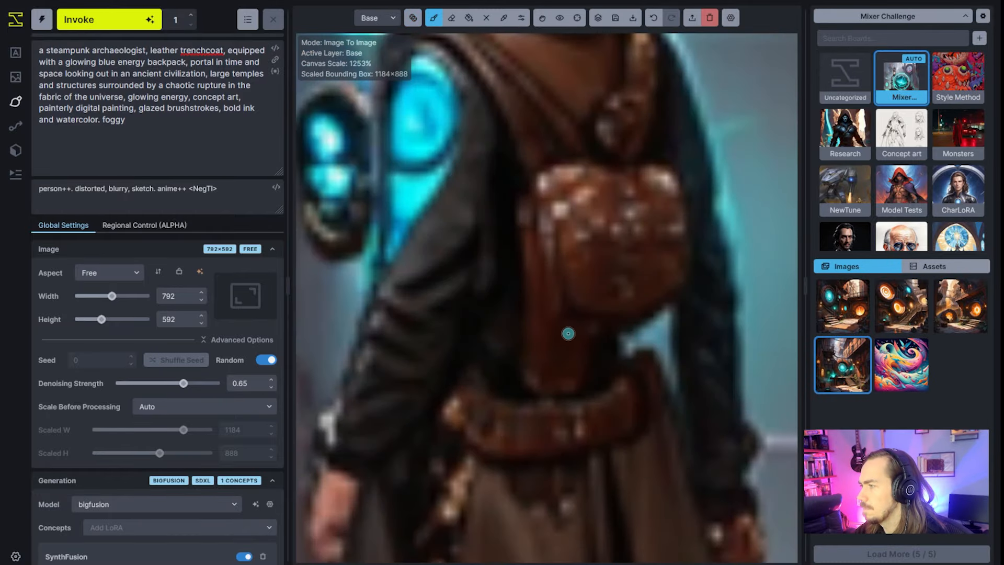
pyautogui.scroll(3, 541, 205)
pyautogui.moveTo(540, 205)
pyautogui.mouseDown()
pyautogui.moveTo(535, 383)
pyautogui.moveTo(548, 301)
pyautogui.moveTo(540, 209)
pyautogui.mouseUp()
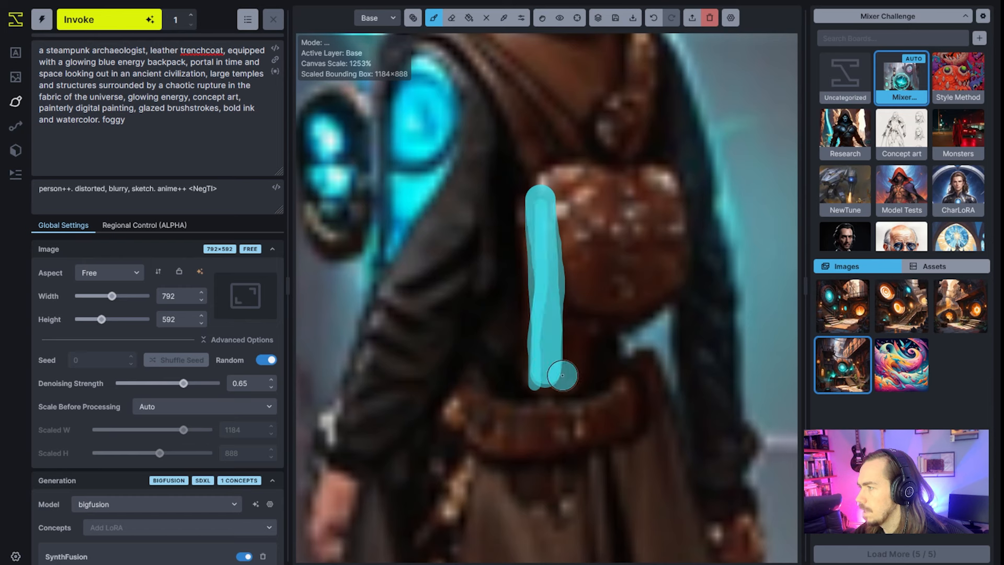
# Step: Extend the backpack's lower part with dark brown paint and add a thin cyan stroke down its right edge
pyautogui.scroll(7, 608, 360)
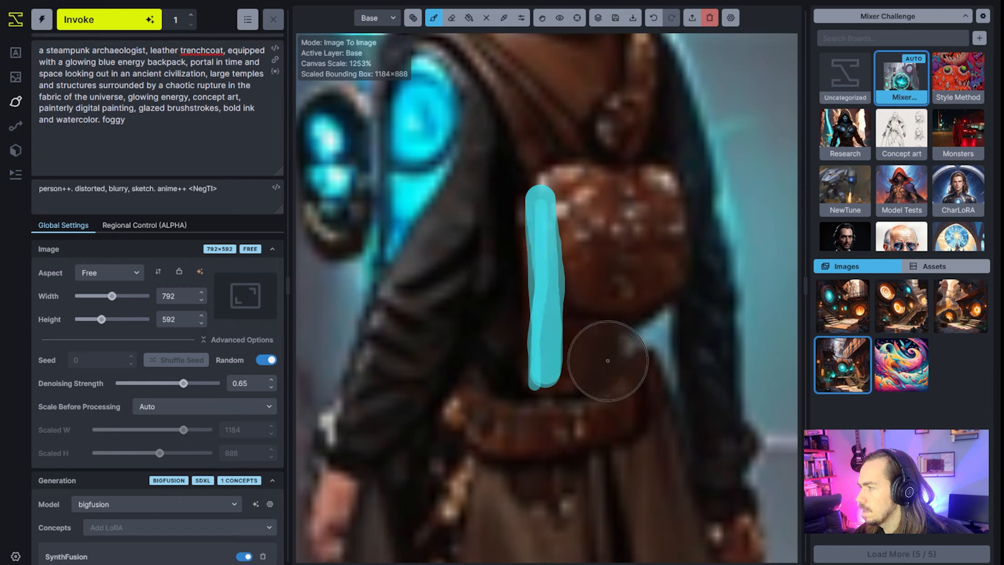
pyautogui.moveTo(608, 361)
pyautogui.mouseDown()
pyautogui.moveTo(642, 351)
pyautogui.moveTo(645, 336)
pyautogui.moveTo(618, 375)
pyautogui.moveTo(594, 339)
pyautogui.moveTo(610, 363)
pyautogui.mouseUp()
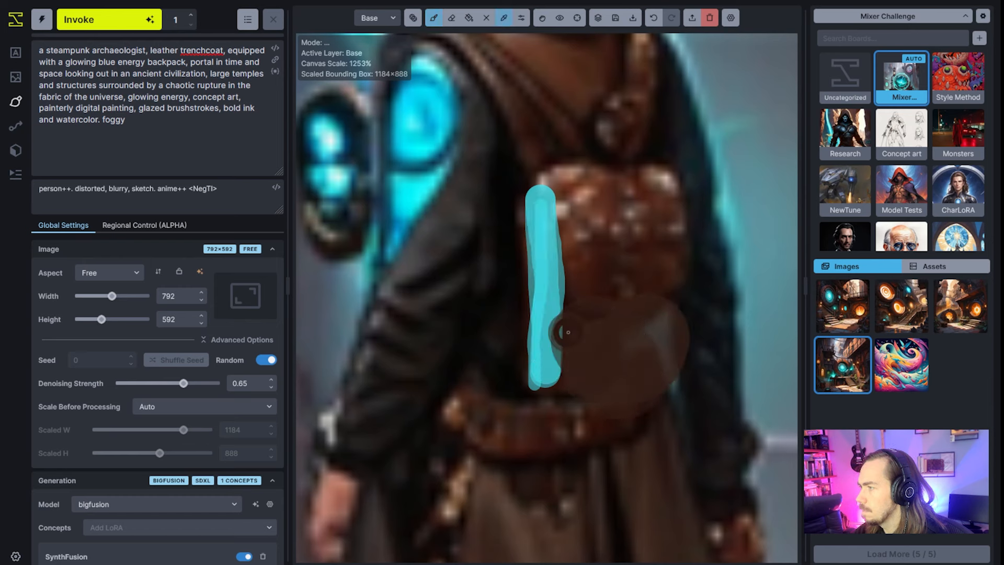
pyautogui.scroll(-8, 677, 356)
pyautogui.moveTo(676, 389)
pyautogui.mouseDown()
pyautogui.moveTo(670, 196)
pyautogui.moveTo(670, 375)
pyautogui.mouseUp()
pyautogui.scroll(-3, 671, 375)
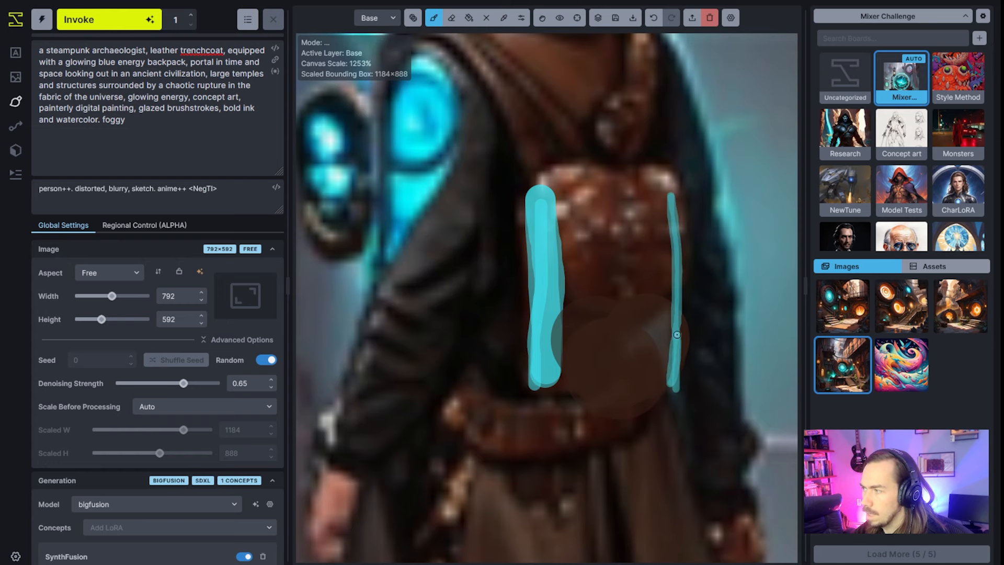
# Step: Paint out the floating glowing device and light flare beside the figure's shoulder with the dark background colour on the base layer
pyautogui.scroll(-2, 688, 252)
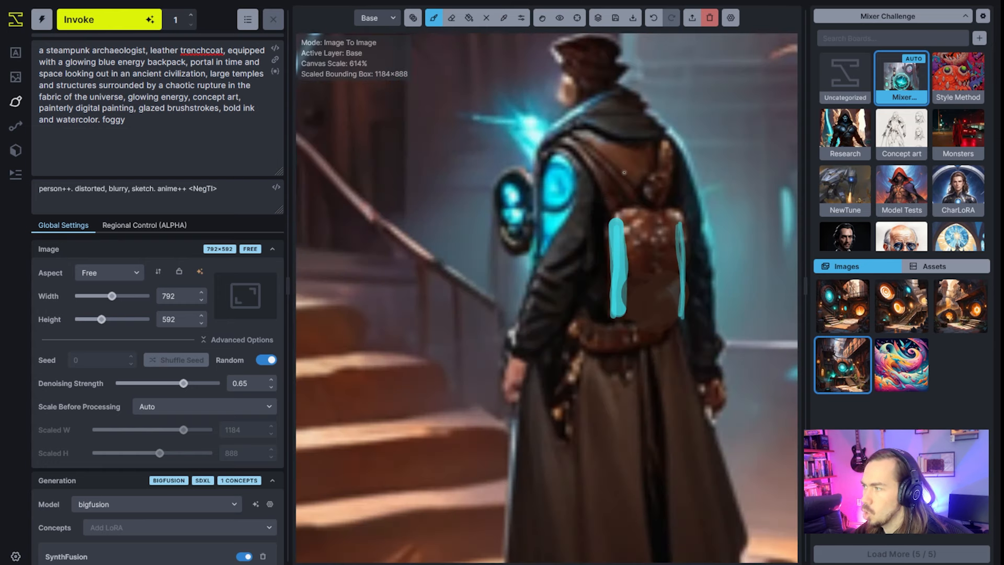
pyautogui.scroll(-2, 551, 216)
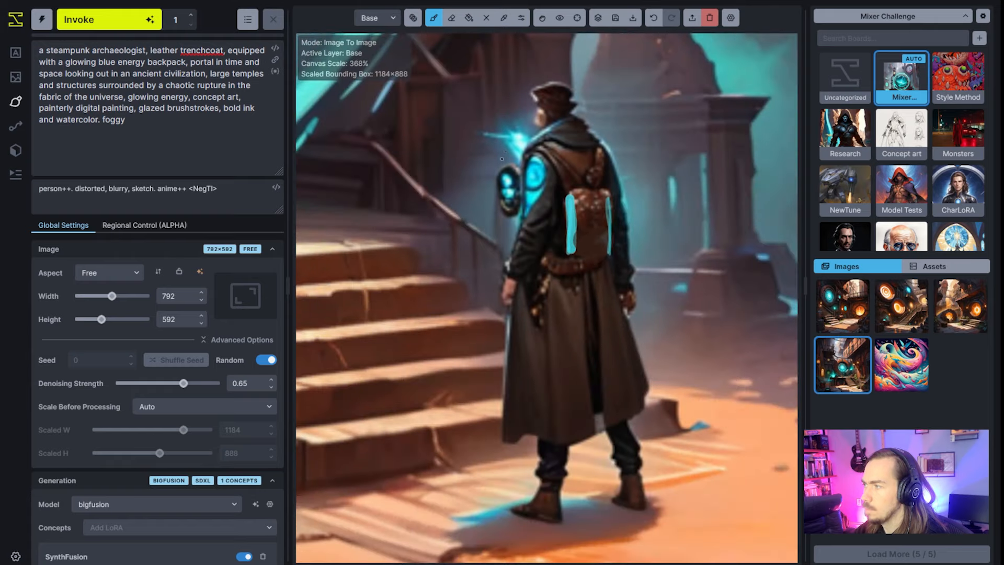
pyautogui.press('q')
pyautogui.scroll(3, 505, 135)
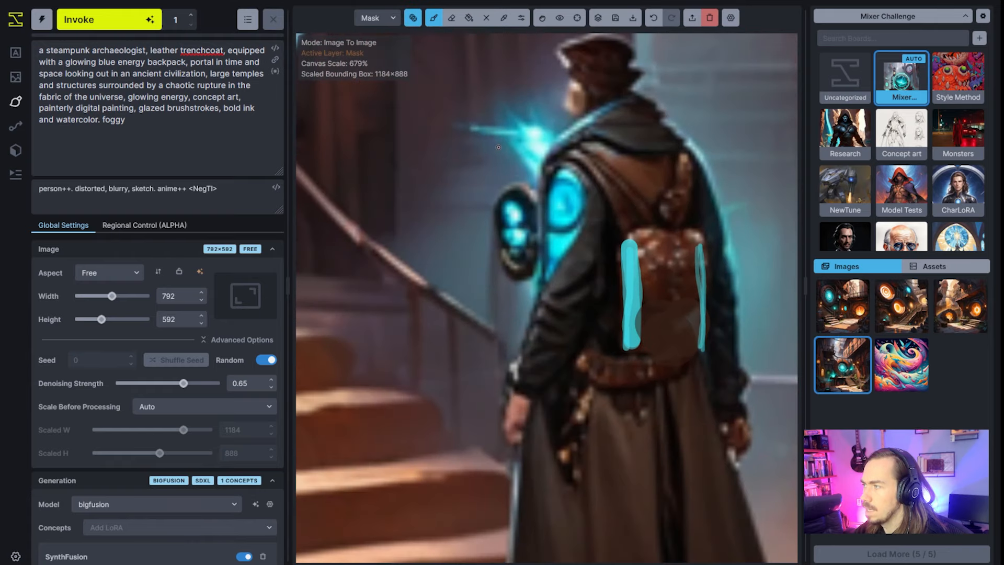
pyautogui.scroll(-2, 492, 146)
pyautogui.press('q')
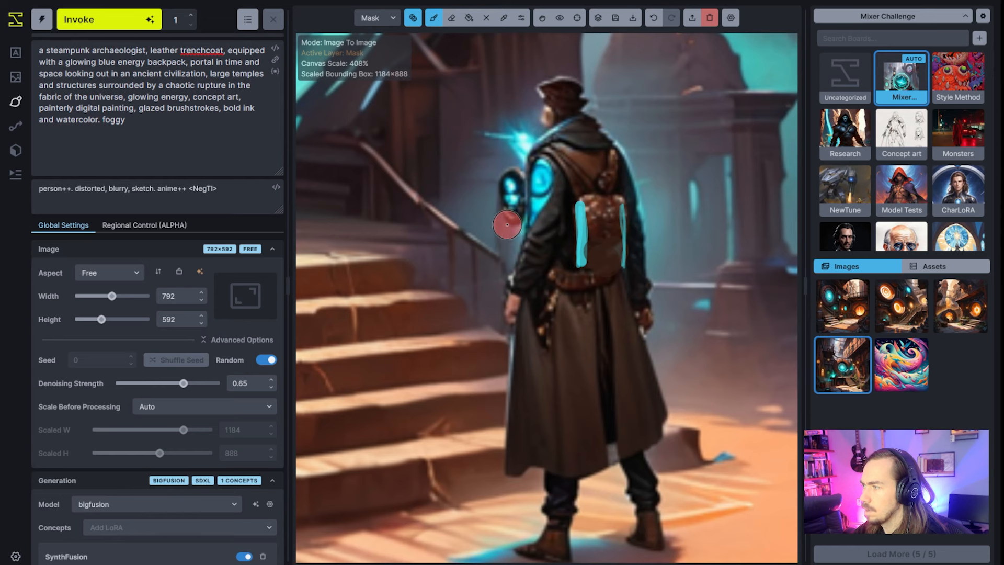
pyautogui.press('q')
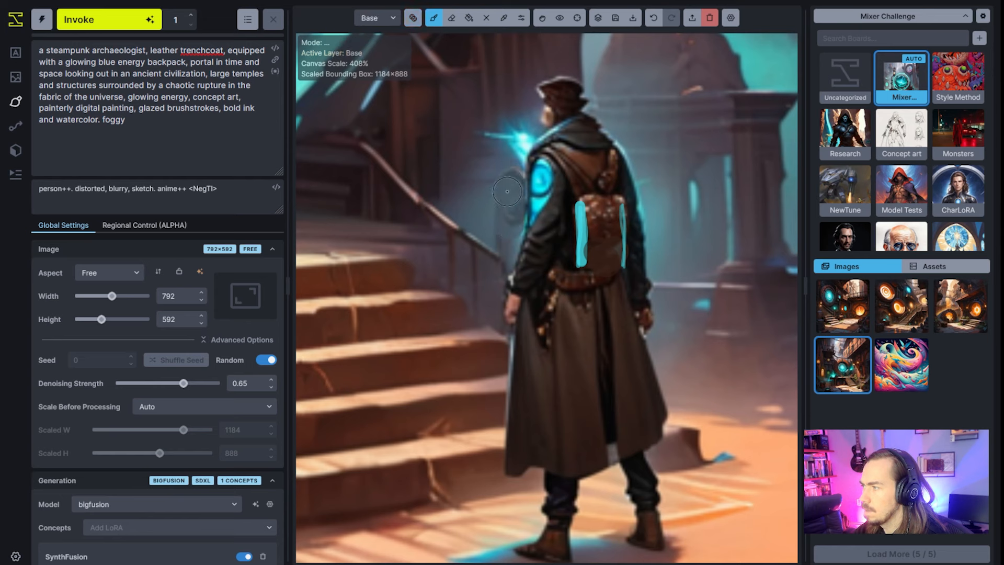
pyautogui.moveTo(508, 191)
pyautogui.mouseDown()
pyautogui.moveTo(524, 130)
pyautogui.moveTo(514, 163)
pyautogui.moveTo(516, 131)
pyautogui.moveTo(511, 148)
pyautogui.moveTo(500, 110)
pyautogui.moveTo(481, 140)
pyautogui.moveTo(515, 126)
pyautogui.moveTo(515, 216)
pyautogui.moveTo(504, 151)
pyautogui.moveTo(503, 212)
pyautogui.moveTo(492, 181)
pyautogui.mouseUp()
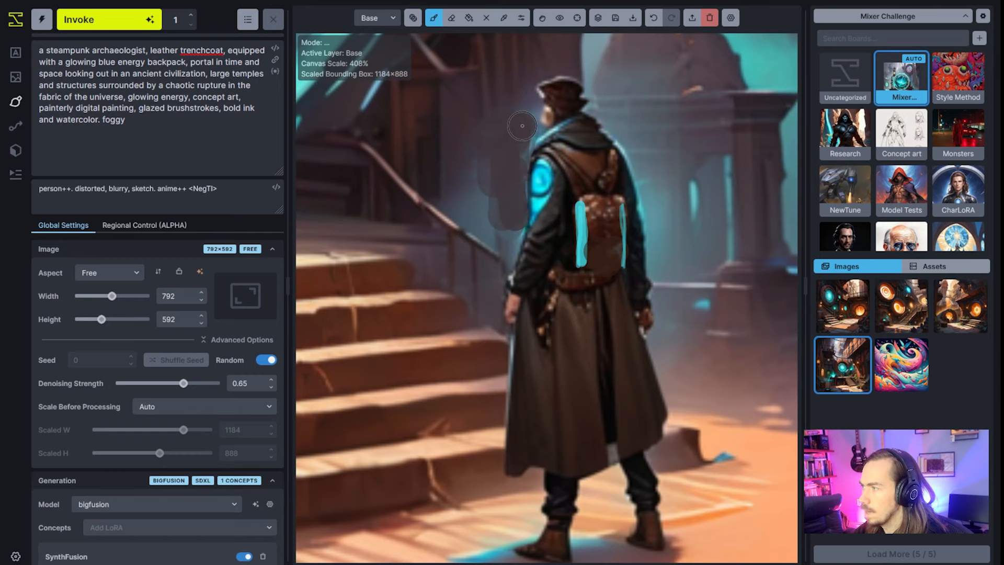
# Step: Shrink the bounding box to 320×304 and position it around the figure and the lower stairs
pyautogui.scroll(-10, 522, 125)
pyautogui.press('v')
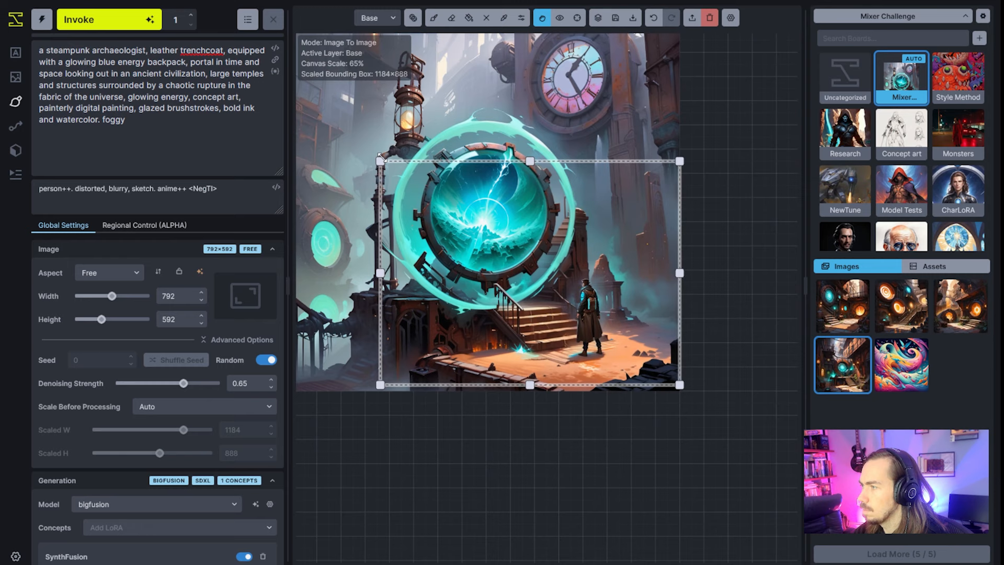
pyautogui.moveTo(382, 154); pyautogui.dragTo(535, 254)
pyautogui.scroll(4, 554, 301)
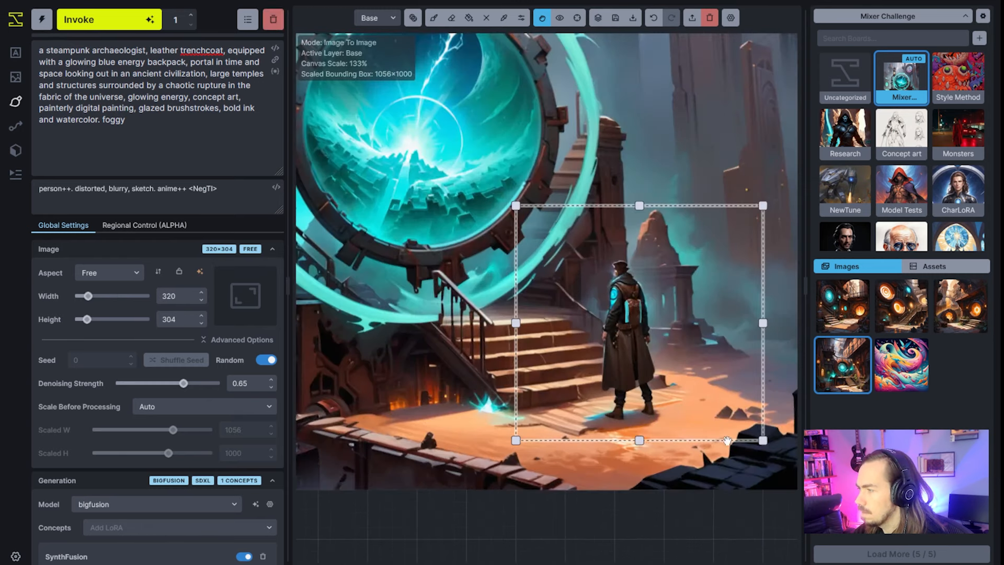
pyautogui.moveTo(726, 440); pyautogui.dragTo(675, 442)
# Step: Paint an inpaint mask over the whole figure and the ground around the feet
pyautogui.scroll(3, 659, 434)
pyautogui.press('b')
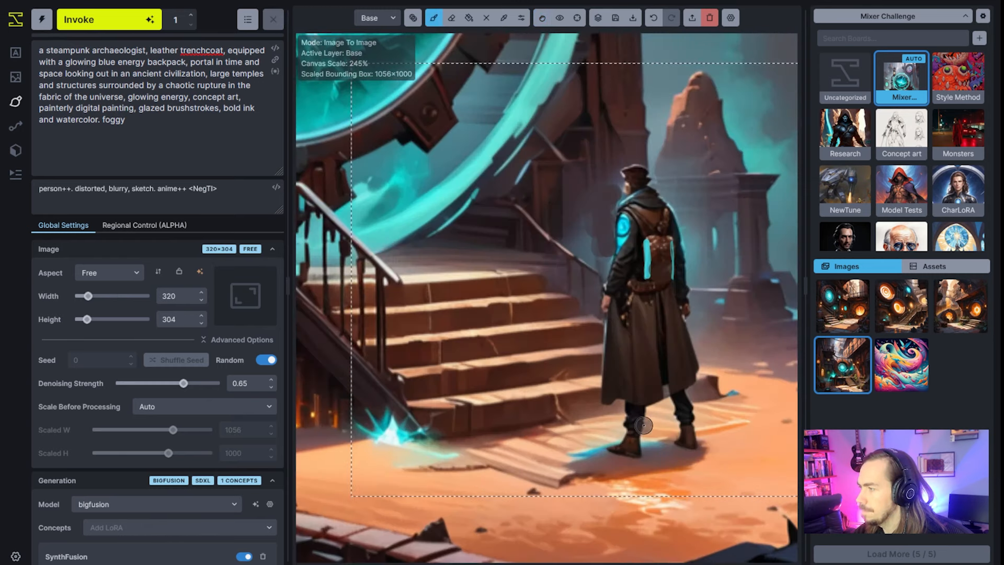
pyautogui.press('q')
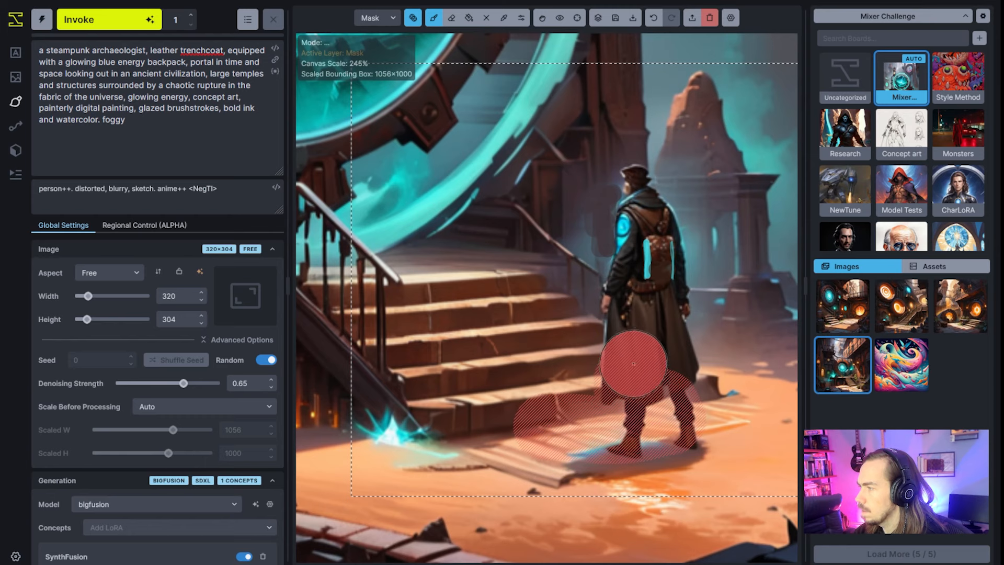
pyautogui.moveTo(618, 226)
pyautogui.mouseDown()
pyautogui.moveTo(620, 192)
pyautogui.moveTo(662, 232)
pyautogui.moveTo(691, 319)
pyautogui.moveTo(697, 397)
pyautogui.moveTo(618, 385)
pyautogui.moveTo(588, 288)
pyautogui.mouseUp()
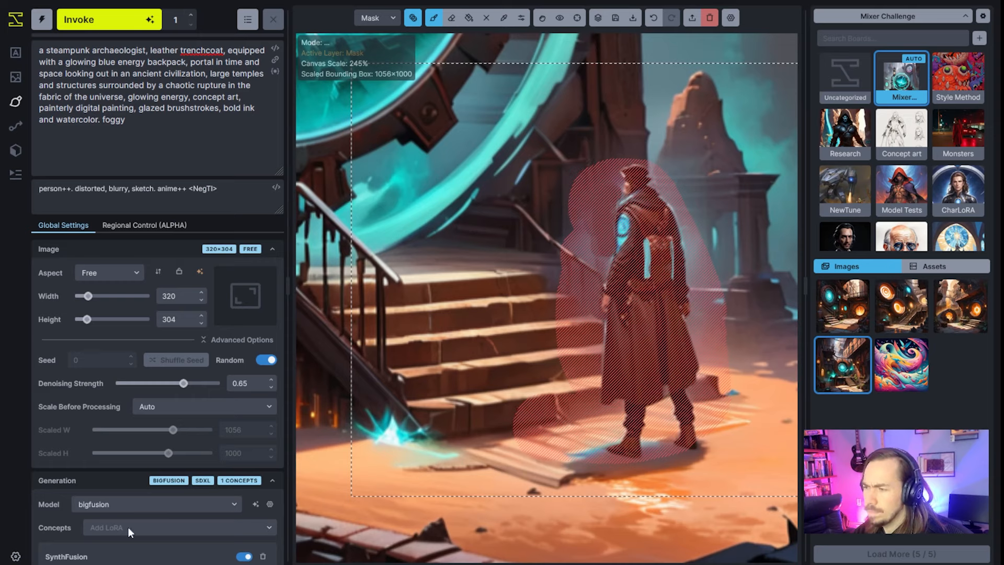
# Step: Add an IP Adapter control that uses the ip-adapter-plus_sdxl_vit-h model
pyautogui.scroll(-3, 128, 527)
pyautogui.click(152, 492)
pyautogui.scroll(-3, 162, 460)
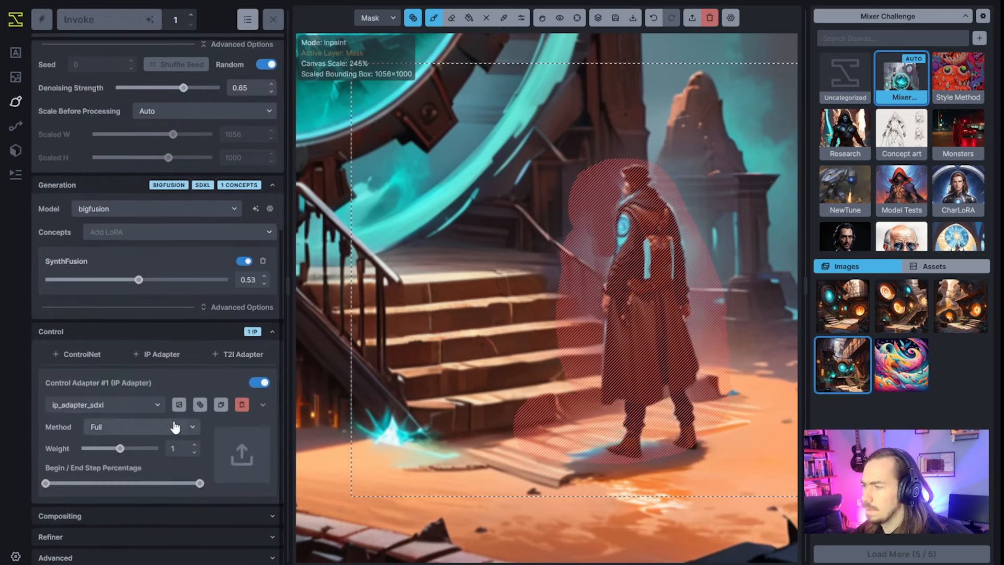
pyautogui.click(151, 402)
pyautogui.click(110, 470)
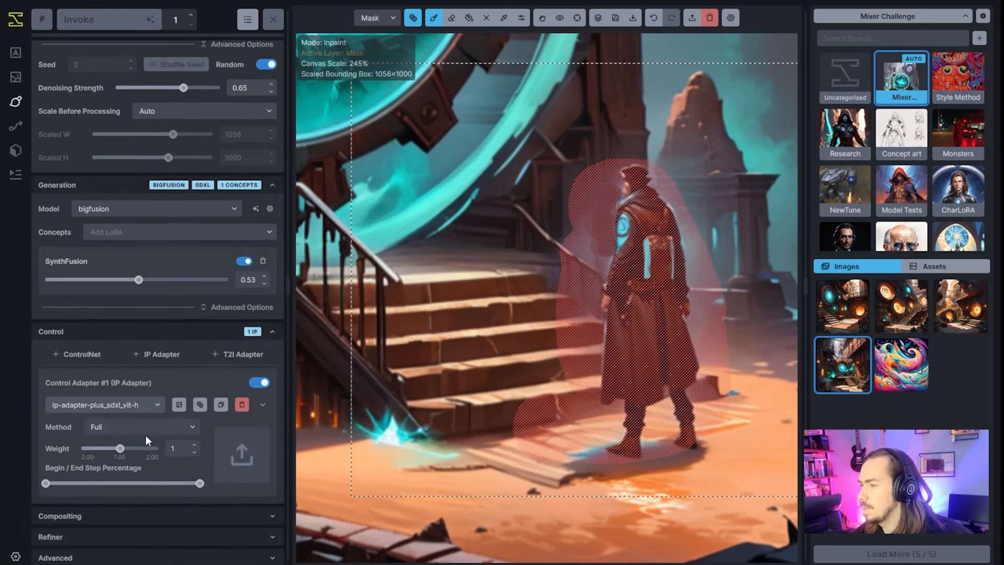
# Step: Set the IP Adapter's method to Composition Only (Beta) and weight to 0.75, with the current canvas as its reference image
pyautogui.click(141, 427)
pyautogui.click(122, 477)
pyautogui.moveTo(120, 448); pyautogui.dragTo(110, 448)
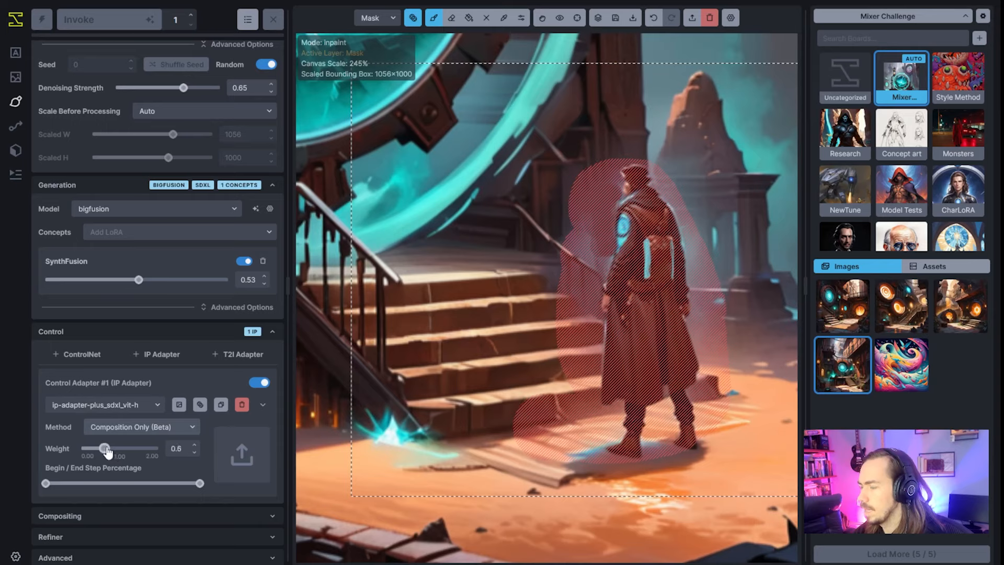
pyautogui.click(178, 405)
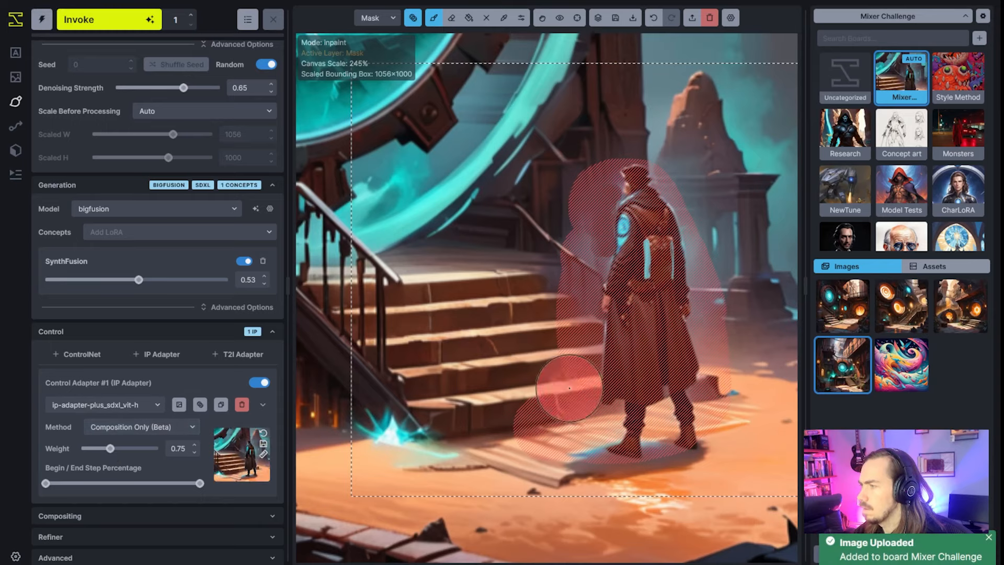
# Step: Queue one inpaint of the figure at the current strength, then another with Denoising Strength at 0.75
pyautogui.click(89, 20)
pyautogui.scroll(5, 233, 293)
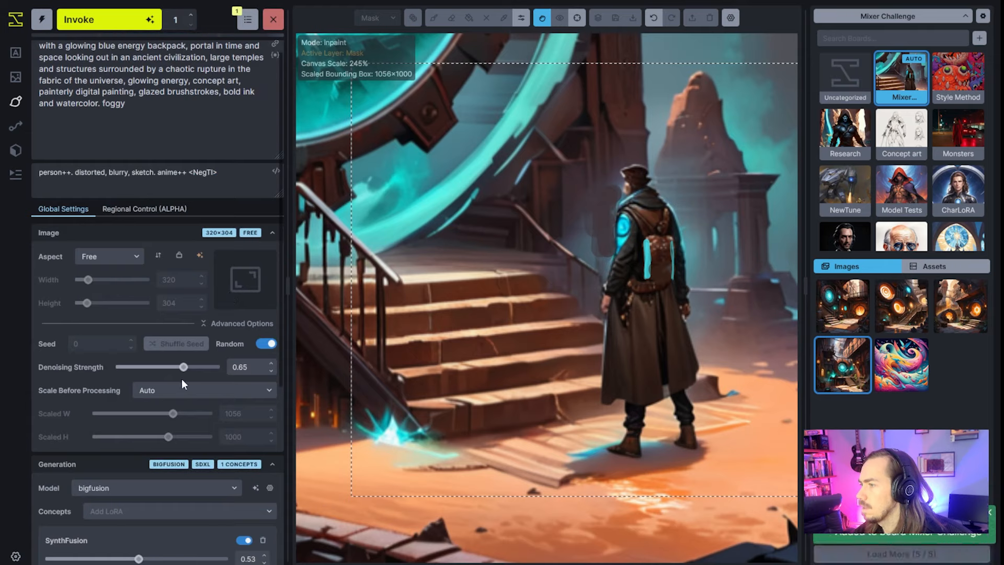
pyautogui.moveTo(183, 368); pyautogui.dragTo(193, 368)
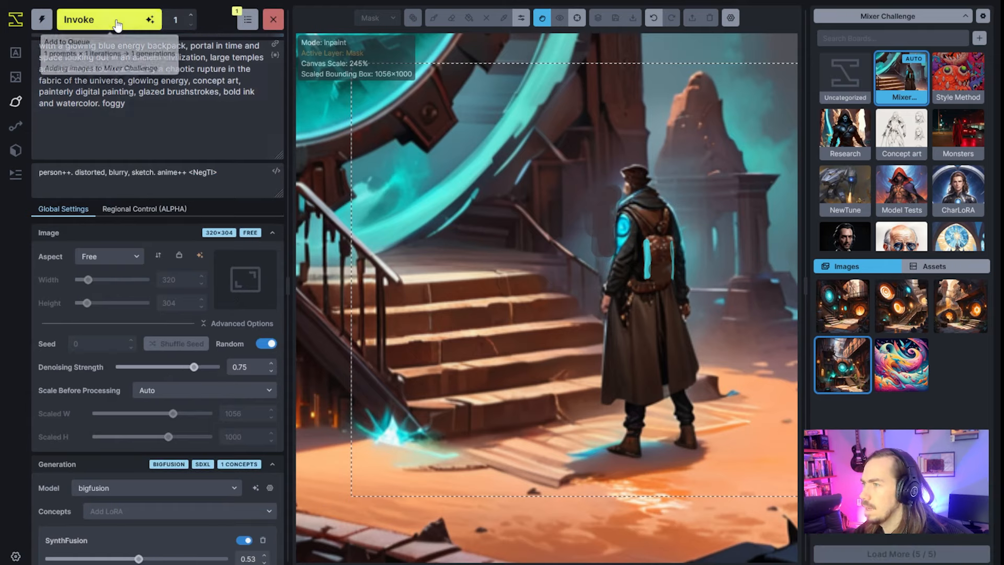
pyautogui.hotkey('ctrl', 'Return')
# Step: Compare the two staged versions of the figure and accept the second one
pyautogui.scroll(-5, 699, 346)
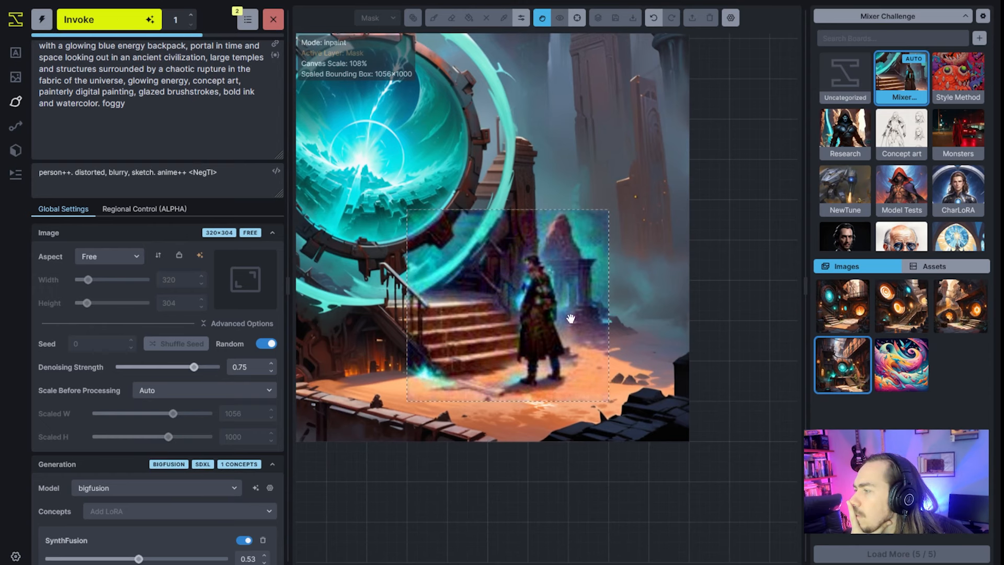
pyautogui.scroll(3, 570, 319)
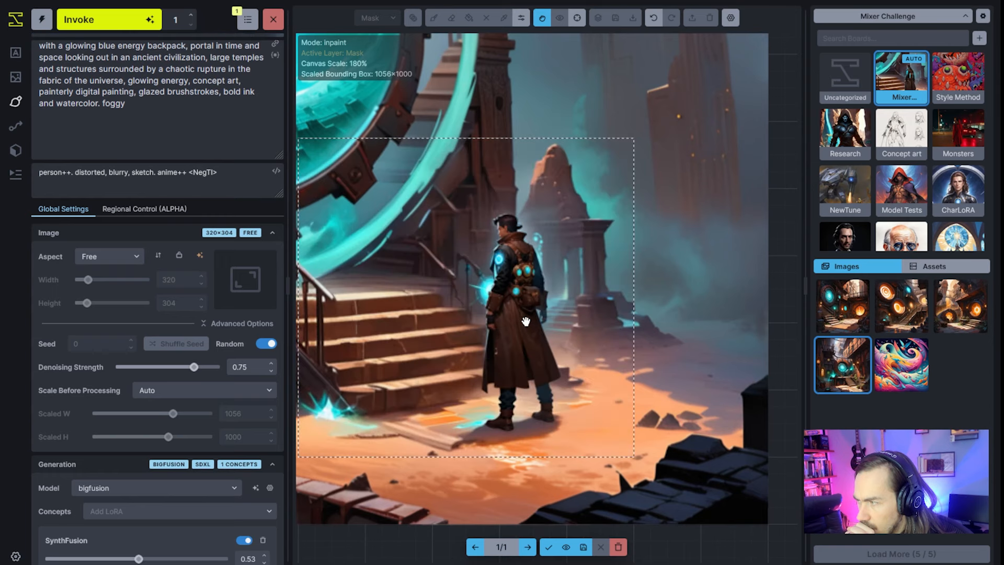
pyautogui.moveTo(526, 321); pyautogui.dragTo(578, 344)
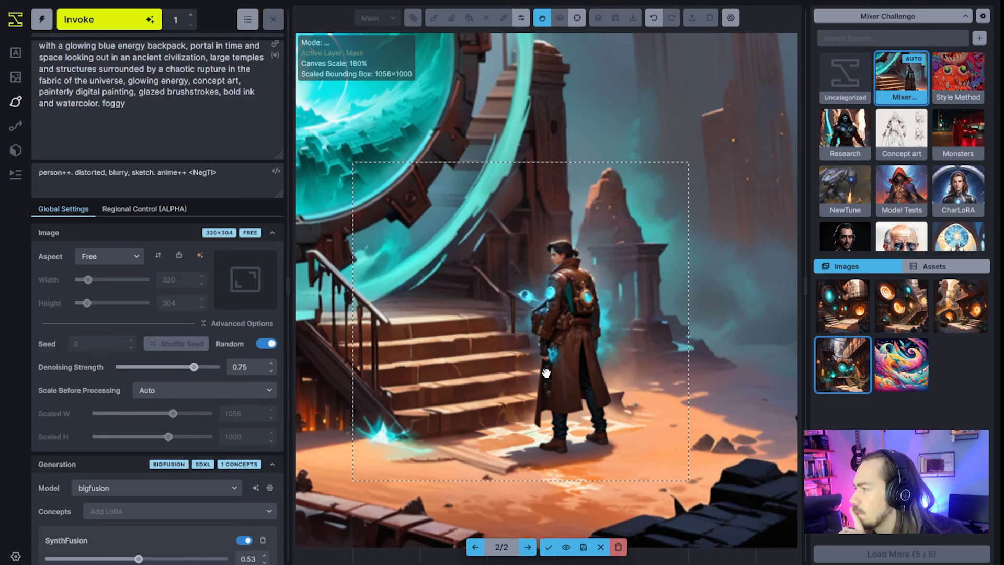
pyautogui.click(474, 547)
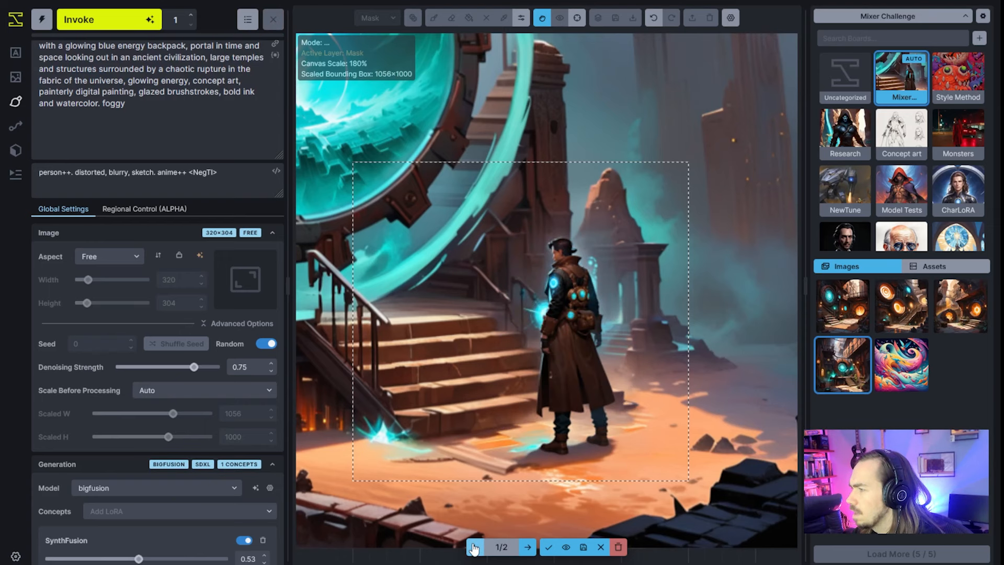
pyautogui.click(474, 546)
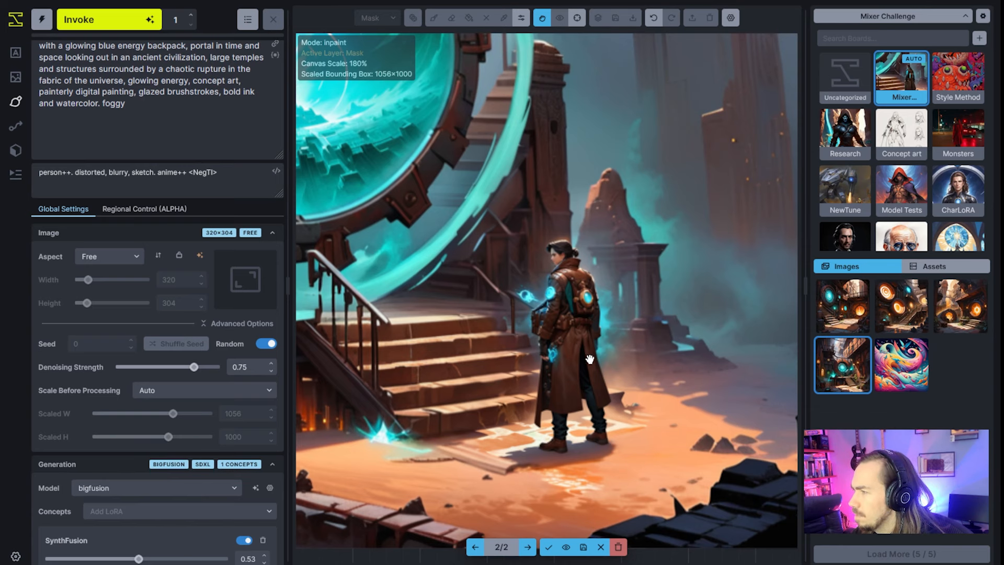
pyautogui.moveTo(583, 353); pyautogui.dragTo(596, 333)
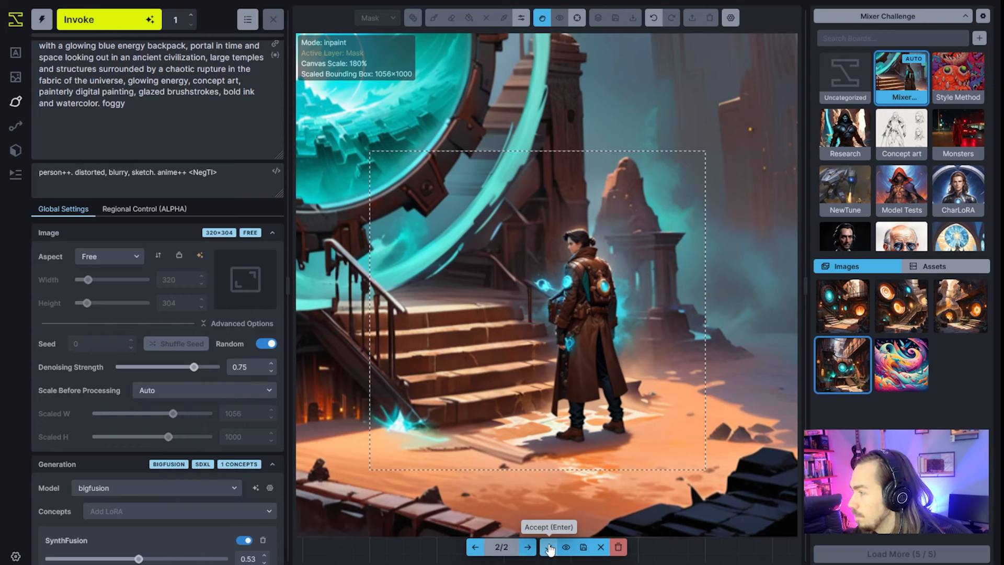
pyautogui.click(549, 548)
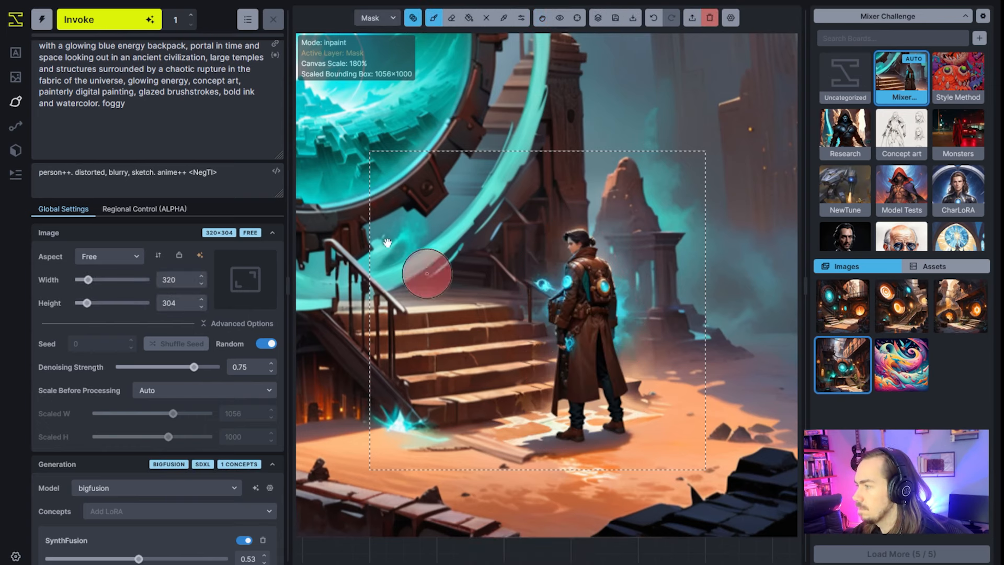
# Step: Shrink the bounding box to 208×256 and position it closely around the figure
pyautogui.moveTo(369, 149)
pyautogui.mouseDown()
pyautogui.moveTo(368, 201)
pyautogui.moveTo(370, 134)
pyautogui.mouseUp()
pyautogui.moveTo(370, 268); pyautogui.dragTo(487, 268)
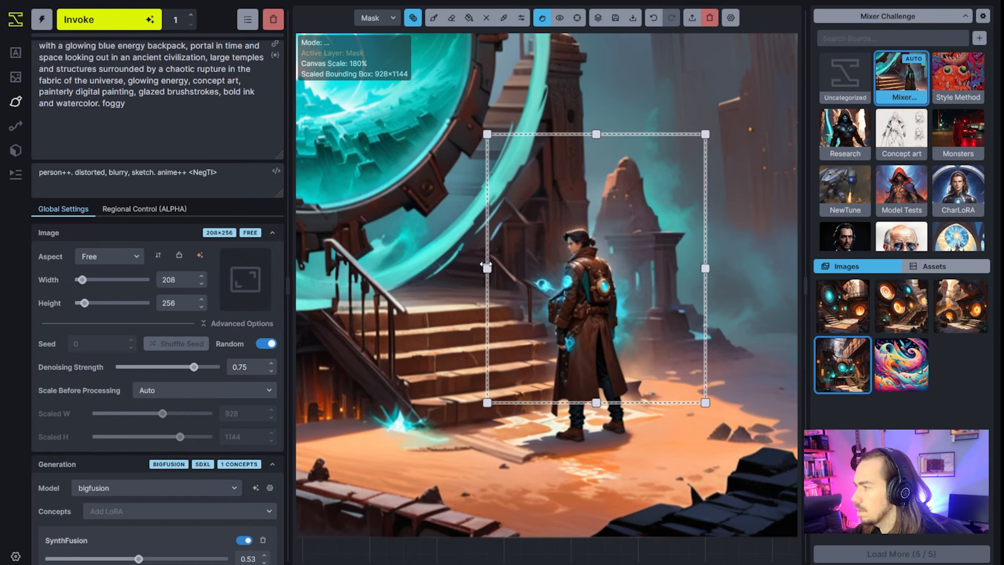
pyautogui.moveTo(655, 403); pyautogui.dragTo(629, 446)
pyautogui.scroll(6, 562, 282)
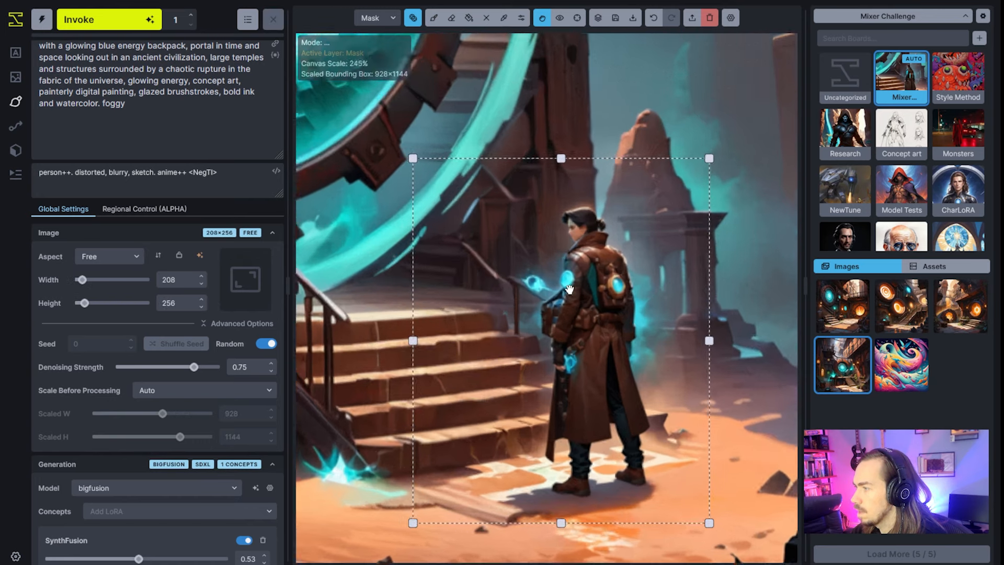
# Step: Paint out the floating cyan glow in front of the figure with the muted background colour on the base layer
pyautogui.press('c')
pyautogui.press('q')
pyautogui.press('b')
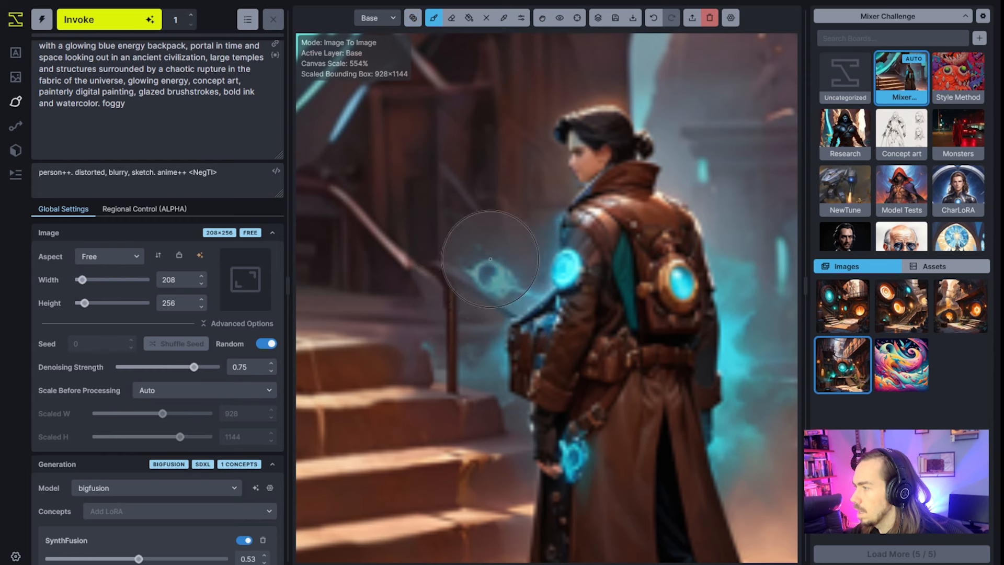
pyautogui.moveTo(514, 282); pyautogui.dragTo(493, 269)
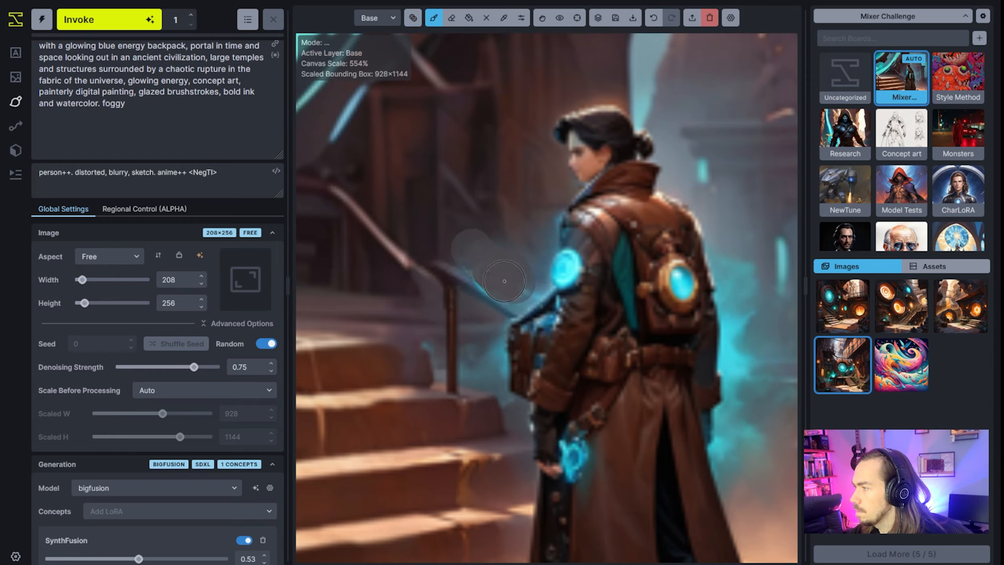
pyautogui.scroll(-2, 718, 254)
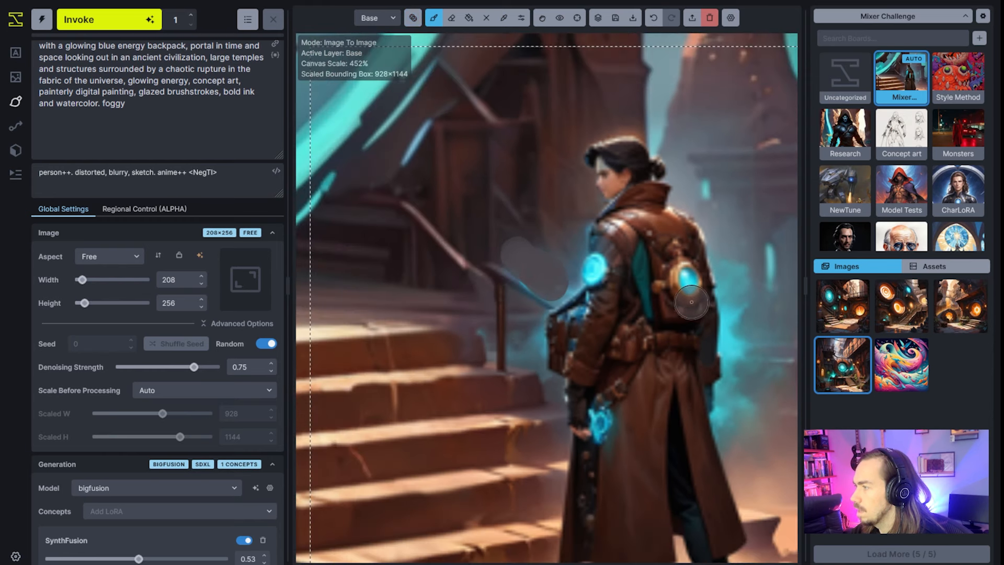
# Step: Sample bright cyan and paint thin vertical strokes down both sides of the backpack with a smaller brush
pyautogui.press('alt')
pyautogui.press('[')
pyautogui.press('[')
pyautogui.press('[')
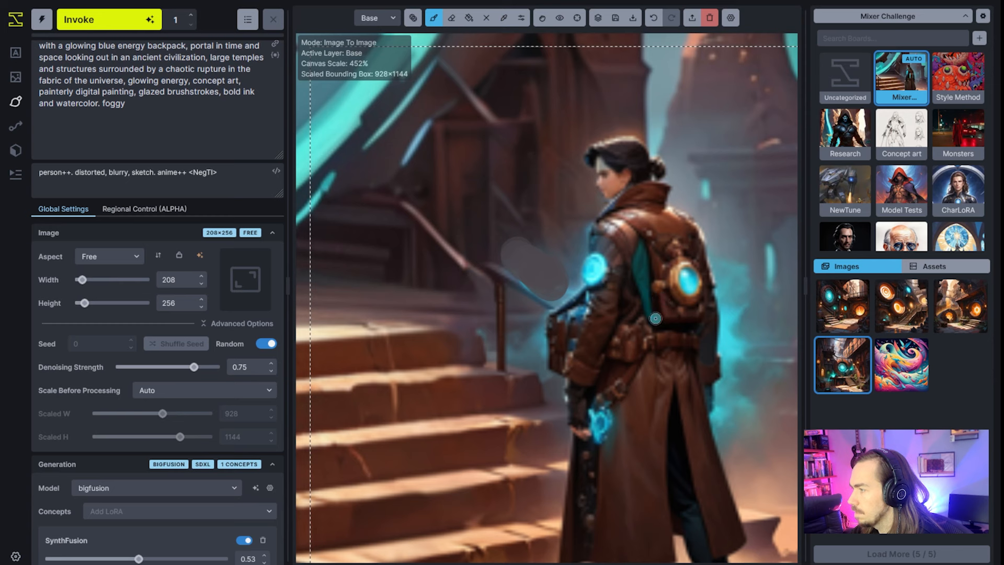
pyautogui.hotkey('ctrl', 'z')
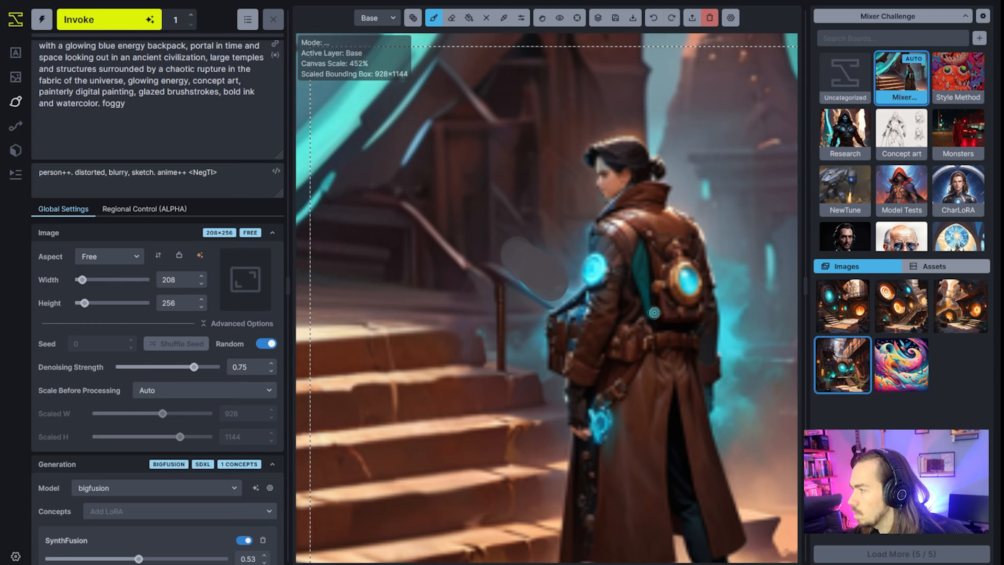
pyautogui.moveTo(654, 316)
pyautogui.mouseDown()
pyautogui.moveTo(650, 254)
pyautogui.moveTo(658, 315)
pyautogui.mouseUp()
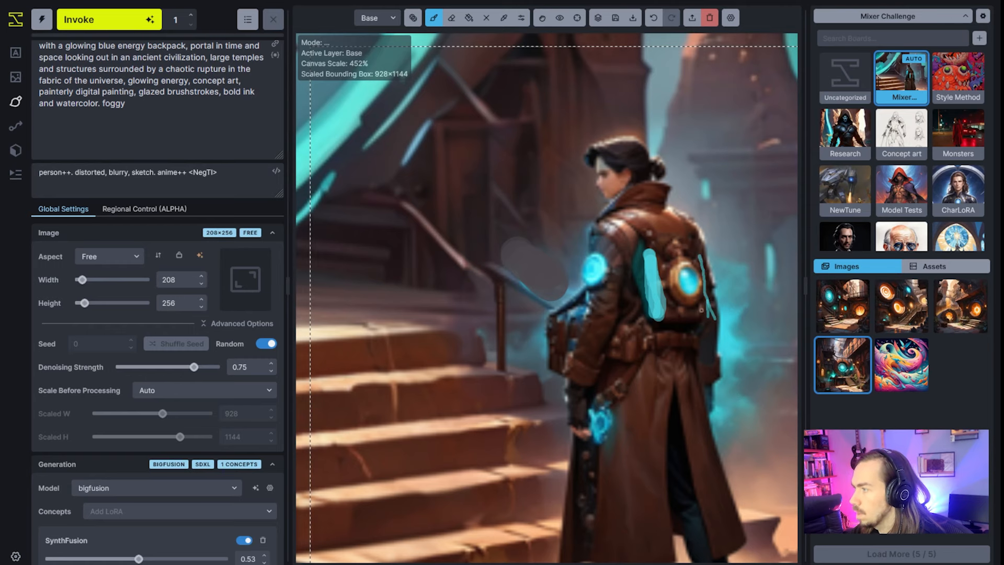
# Step: Paint an inpaint mask over the figure's backpack and head
pyautogui.scroll(-8, 692, 309)
pyautogui.press('q')
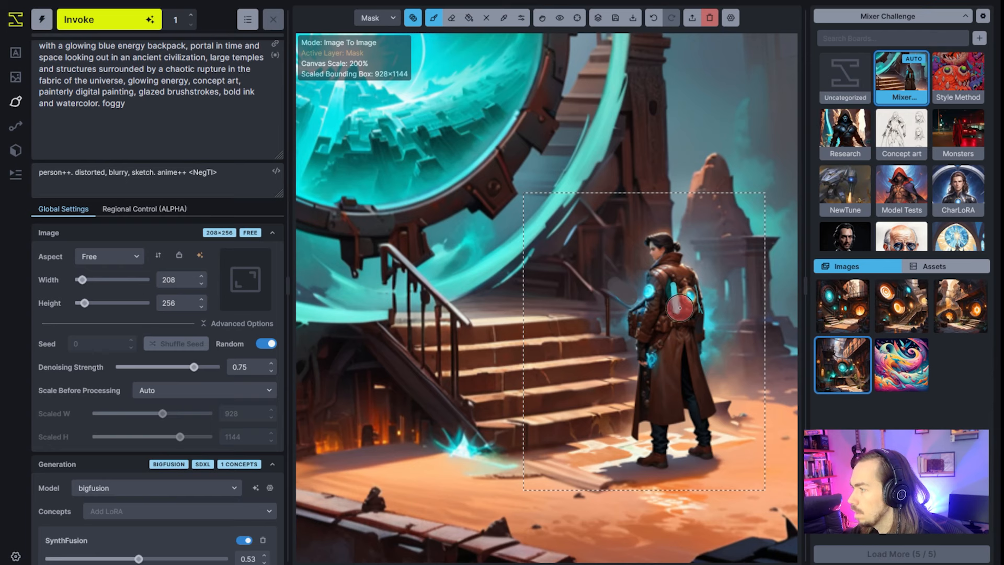
pyautogui.moveTo(679, 308)
pyautogui.mouseDown()
pyautogui.moveTo(680, 316)
pyautogui.moveTo(690, 287)
pyautogui.moveTo(693, 309)
pyautogui.mouseUp()
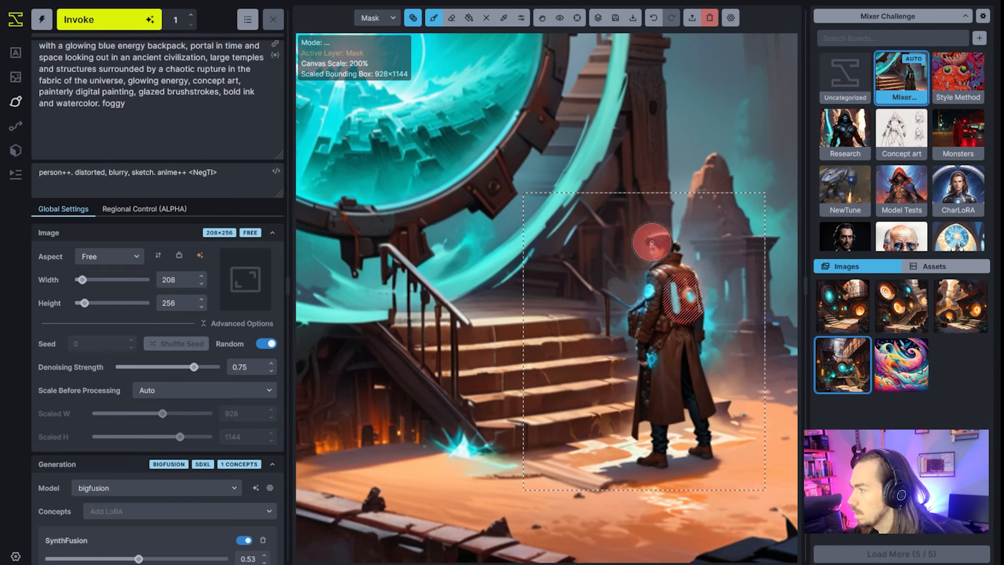
pyautogui.moveTo(654, 249); pyautogui.dragTo(662, 248)
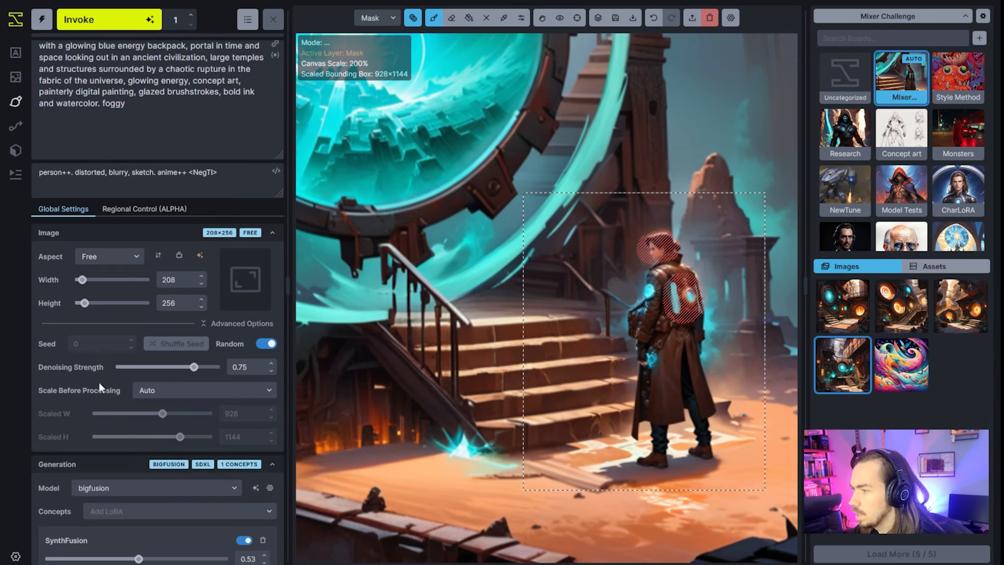
# Step: Lower Denoising Strength to 0.4, remove the IP Adapter, and generate the masked backpack and head
pyautogui.moveTo(194, 366); pyautogui.dragTo(157, 367)
pyautogui.scroll(-5, 157, 366)
pyautogui.scroll(3, 214, 301)
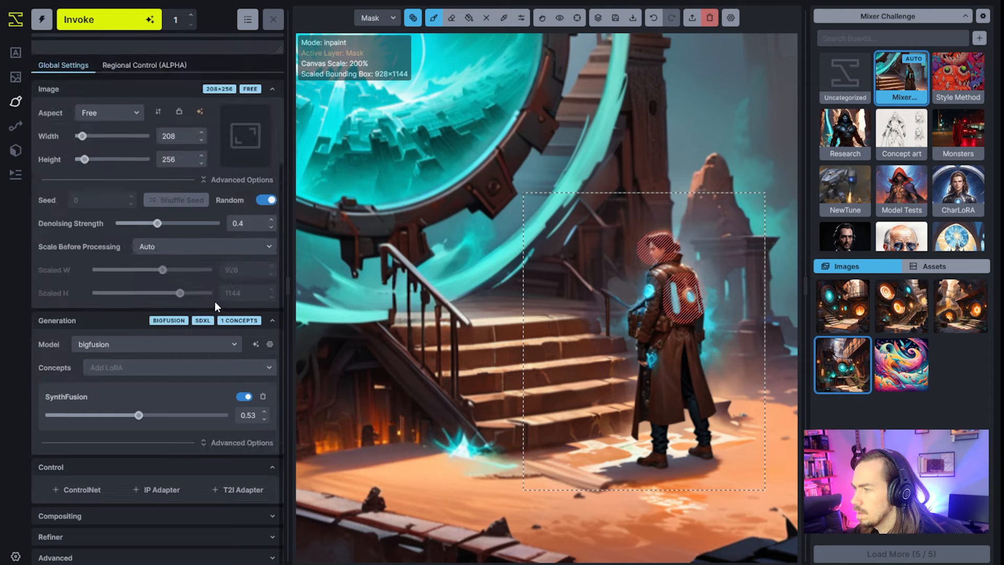
pyautogui.scroll(3, 214, 301)
pyautogui.click(99, 19)
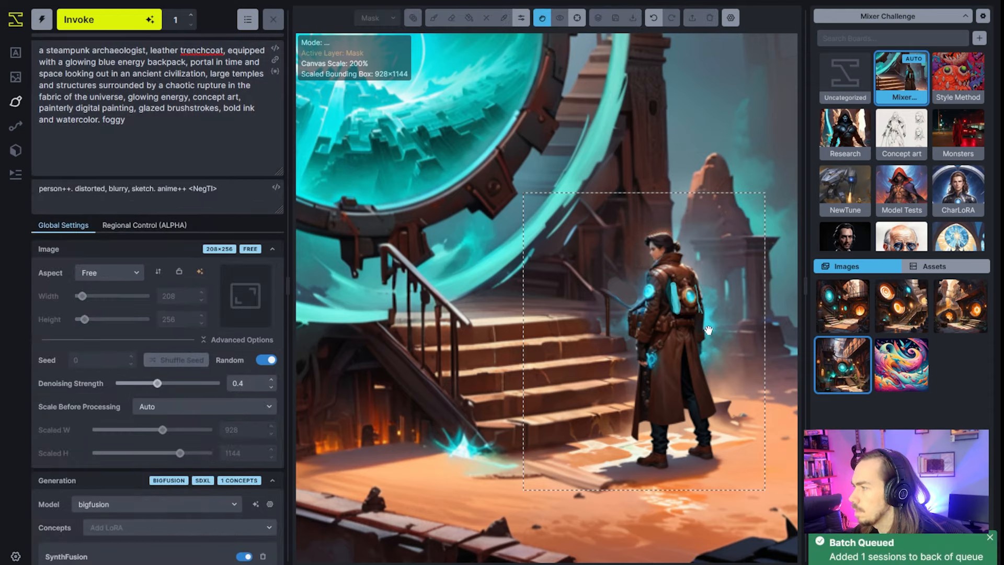
# Step: Inspect the regenerated backpack and head up close and accept the staged result
pyautogui.scroll(4, 708, 329)
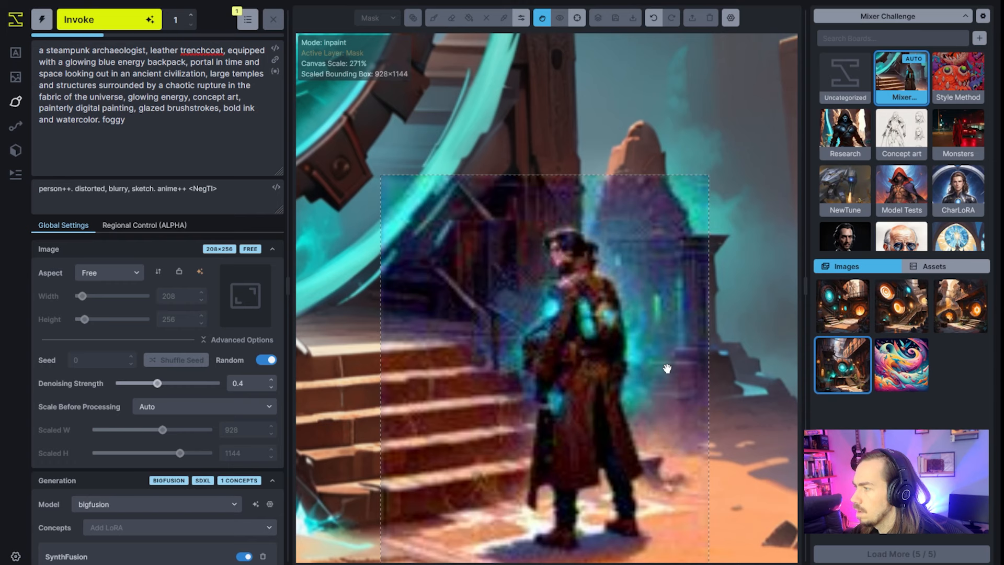
pyautogui.scroll(3, 621, 328)
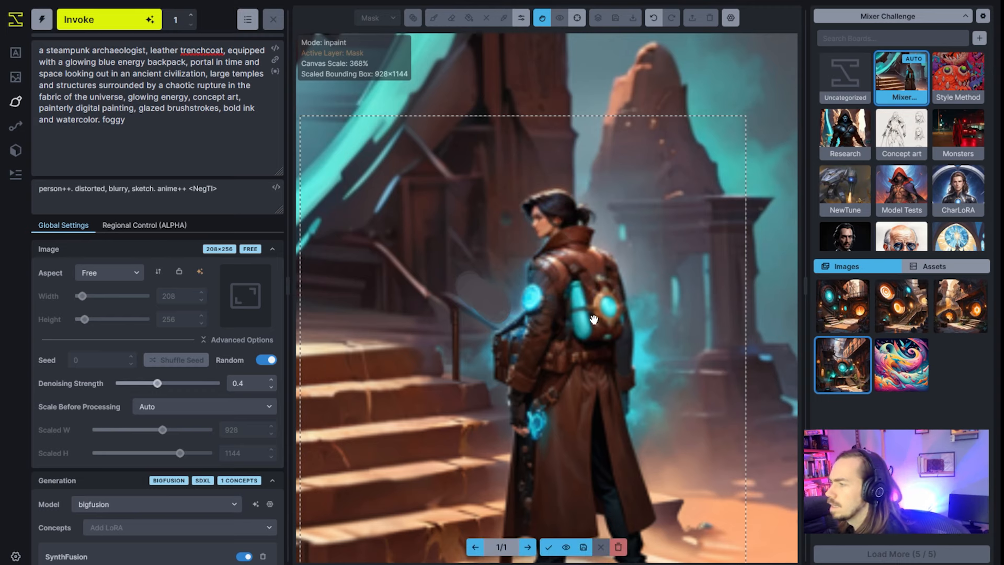
pyautogui.scroll(-4, 594, 319)
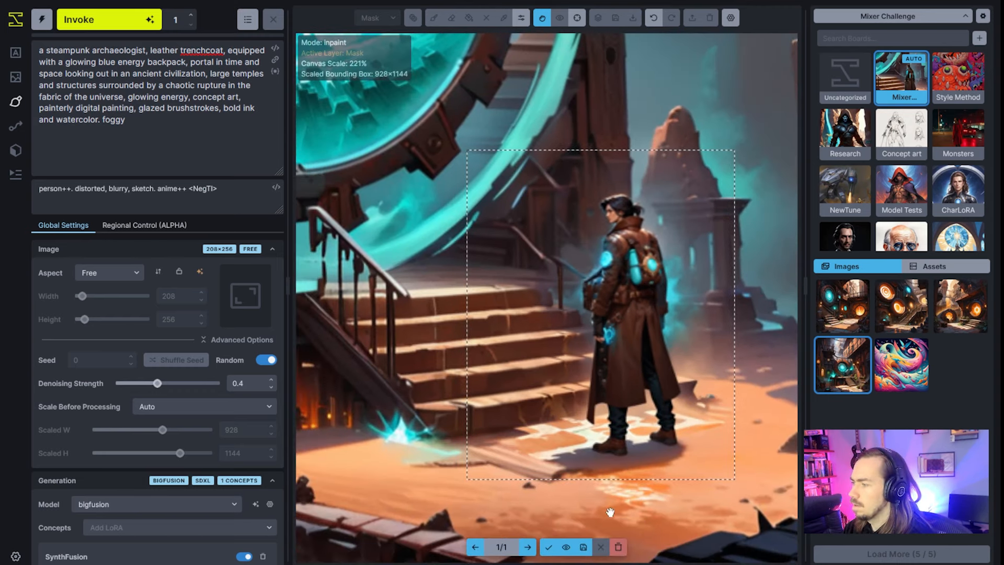
pyautogui.click(548, 546)
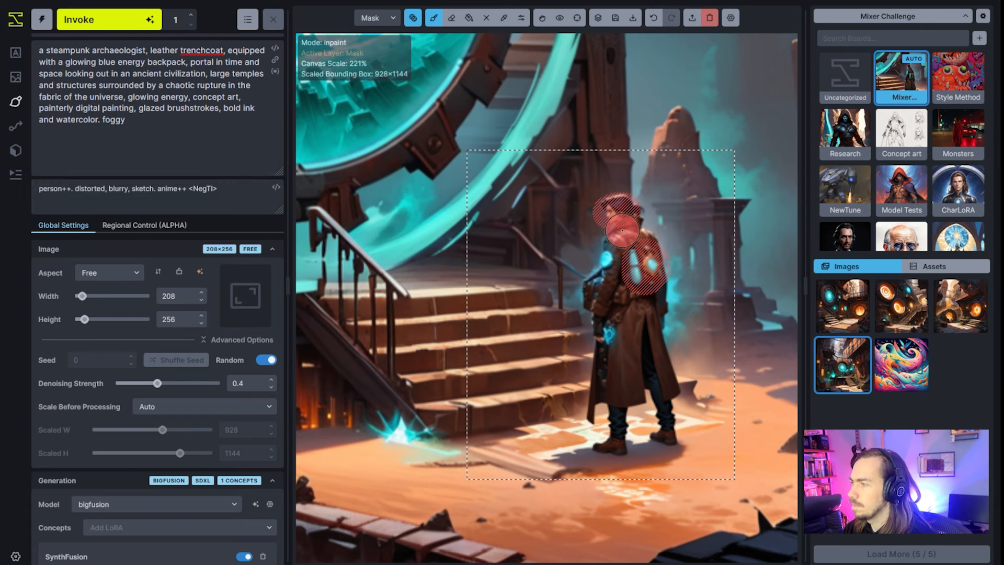
# Step: Replace the old mask with one covering only the figure's head and set Denoising Strength to 0.55
pyautogui.hotkey('shift', 'c')
pyautogui.moveTo(615, 228)
pyautogui.mouseDown()
pyautogui.moveTo(631, 213)
pyautogui.moveTo(606, 209)
pyautogui.mouseUp()
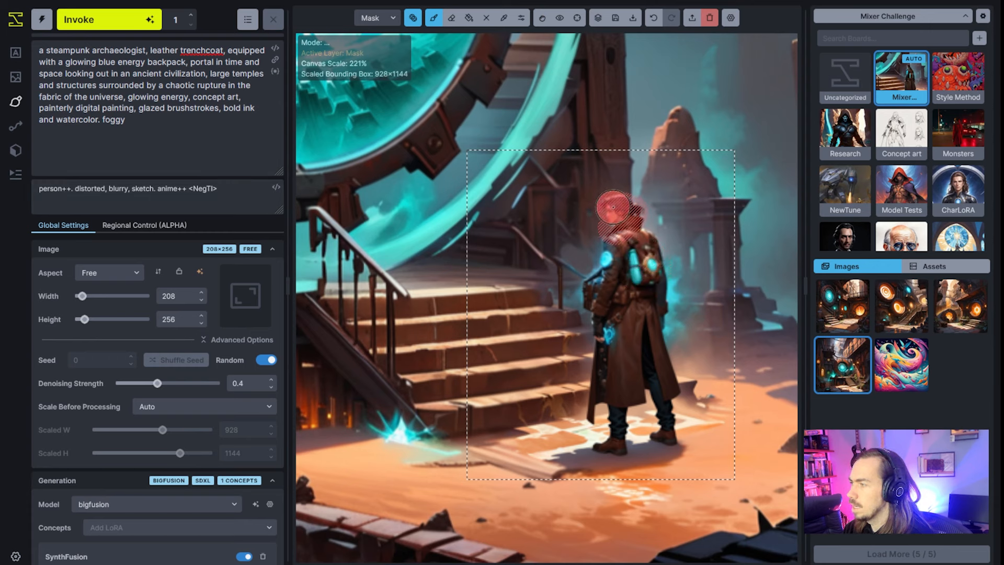
pyautogui.moveTo(157, 383); pyautogui.dragTo(174, 385)
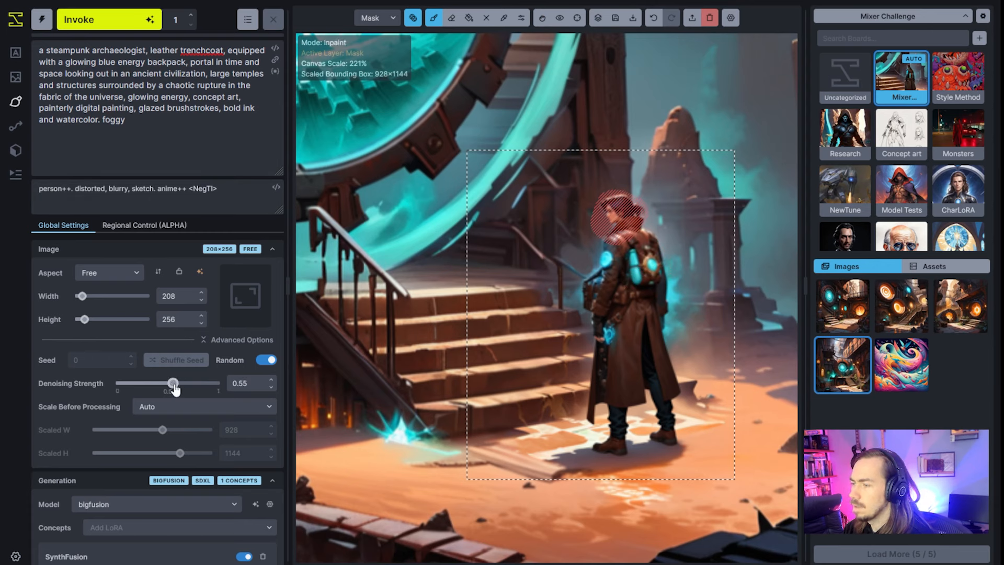
# Step: Generate the masked head at 0.55 Denoising Strength, check it up close and against the whole scene, and accept the result
pyautogui.click(128, 22)
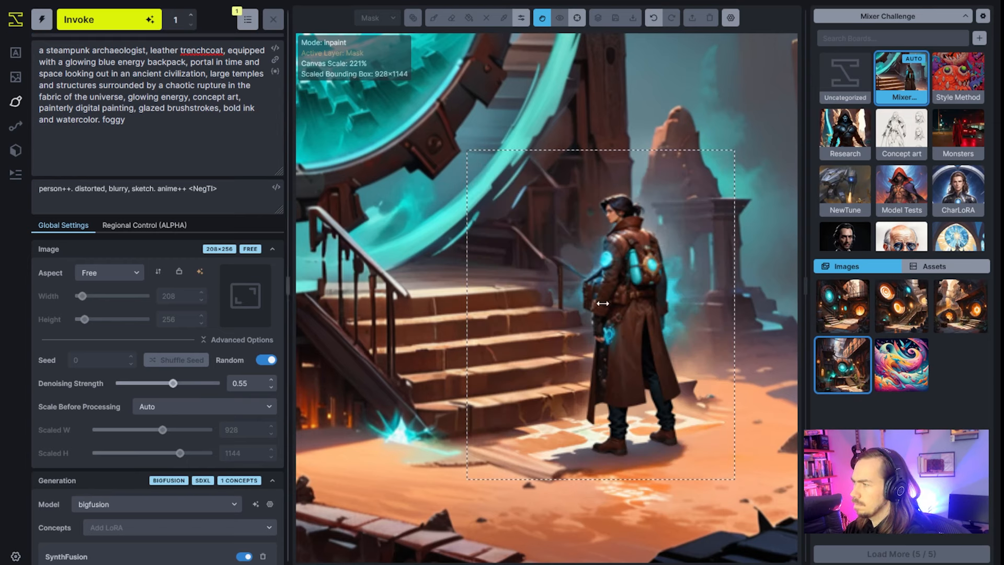
pyautogui.scroll(-2, 603, 303)
pyautogui.moveTo(615, 298); pyautogui.dragTo(596, 355)
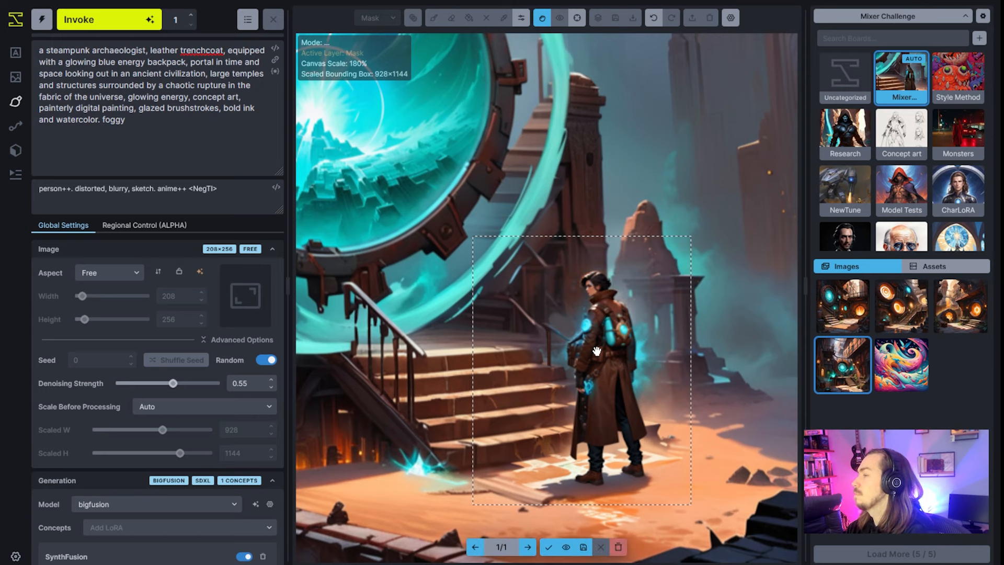
pyautogui.scroll(3, 619, 424)
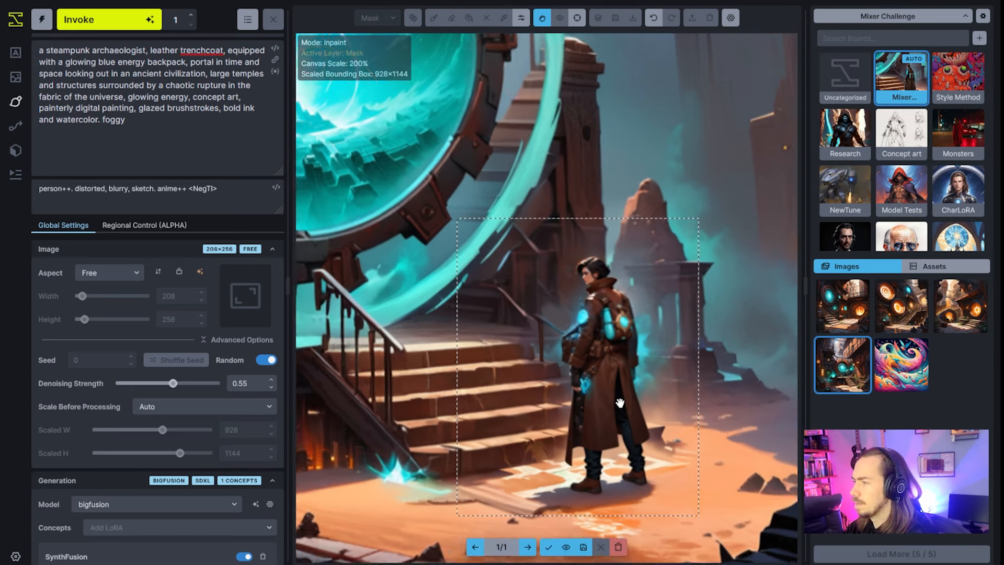
pyautogui.scroll(-12, 623, 418)
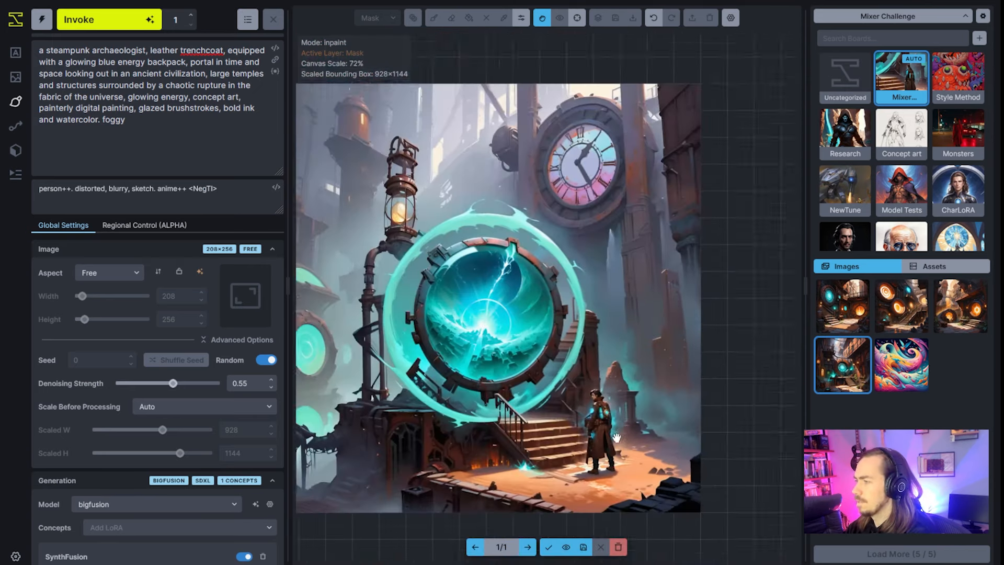
pyautogui.scroll(14, 636, 401)
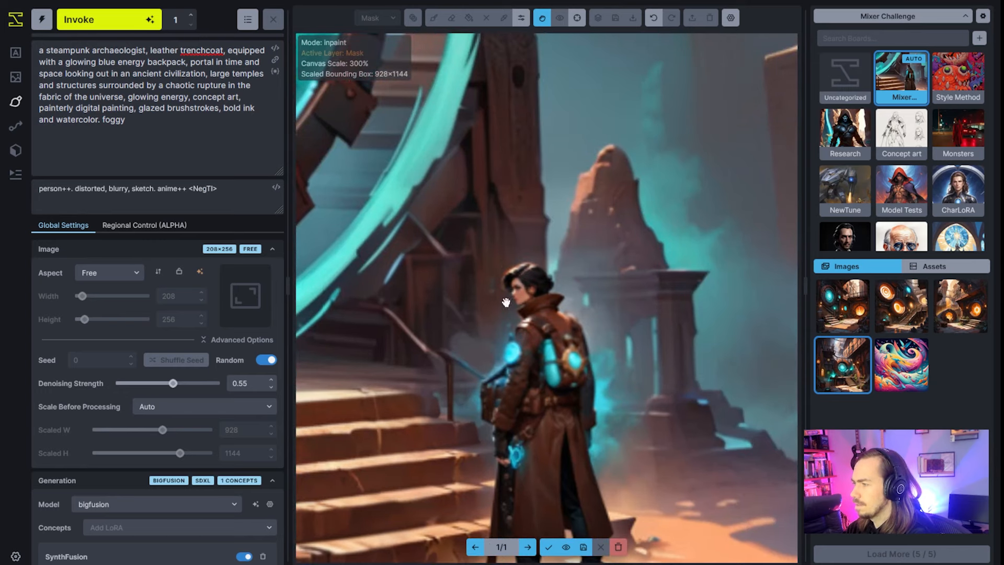
pyautogui.click(549, 547)
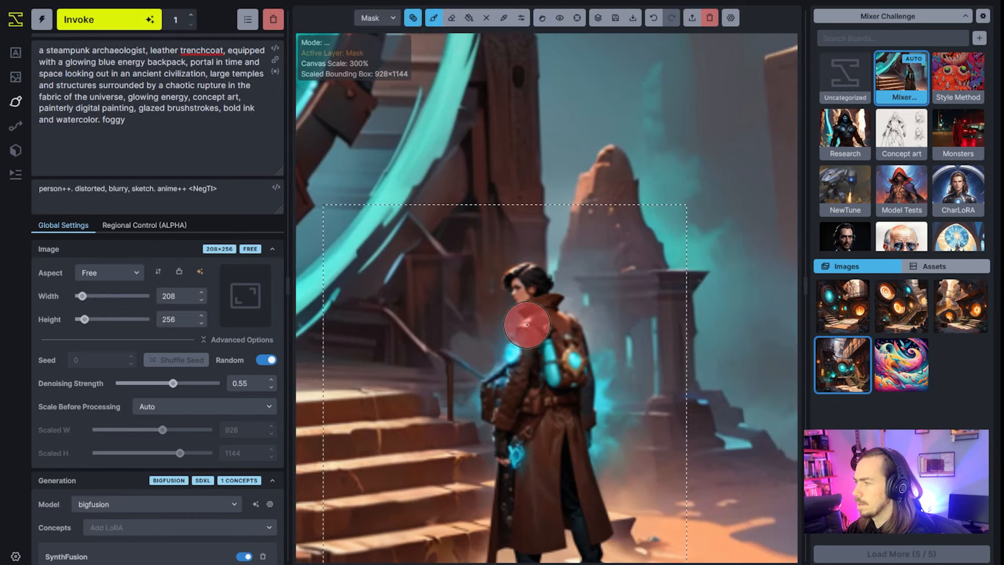
# Step: Paint a skin-toned chin and jaw onto the figure's face on the base layer with a much smaller brush
pyautogui.scroll(10, 528, 303)
pyautogui.click(515, 272)
pyautogui.press('q')
pyautogui.scroll(3, 528, 294)
pyautogui.press('[')
pyautogui.press('[')
pyautogui.press('[')
pyautogui.press('[')
pyautogui.press('[')
pyautogui.press('[')
pyautogui.press('[')
pyautogui.press('[')
pyautogui.press('[')
pyautogui.press('[')
pyautogui.press('[')
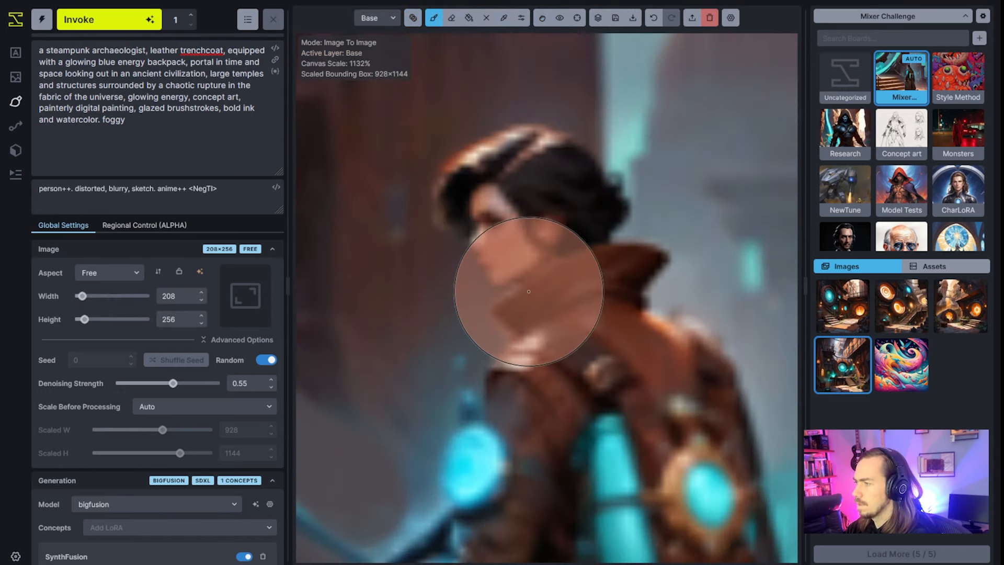
pyautogui.moveTo(501, 292)
pyautogui.mouseDown()
pyautogui.moveTo(515, 279)
pyautogui.moveTo(480, 296)
pyautogui.moveTo(493, 286)
pyautogui.moveTo(485, 268)
pyautogui.mouseUp()
# Step: Sample a color from the face and paint the mouth, nose and forehead profile with fine brush strokes
pyautogui.press('c')
pyautogui.click(489, 267)
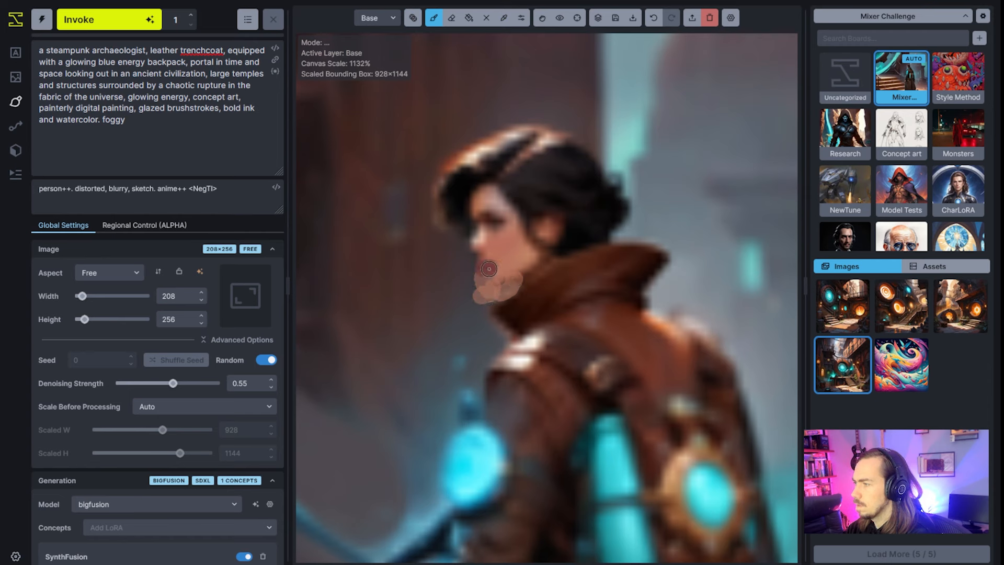
pyautogui.press(']')
pyautogui.press(']')
pyautogui.press(']')
pyautogui.press(']')
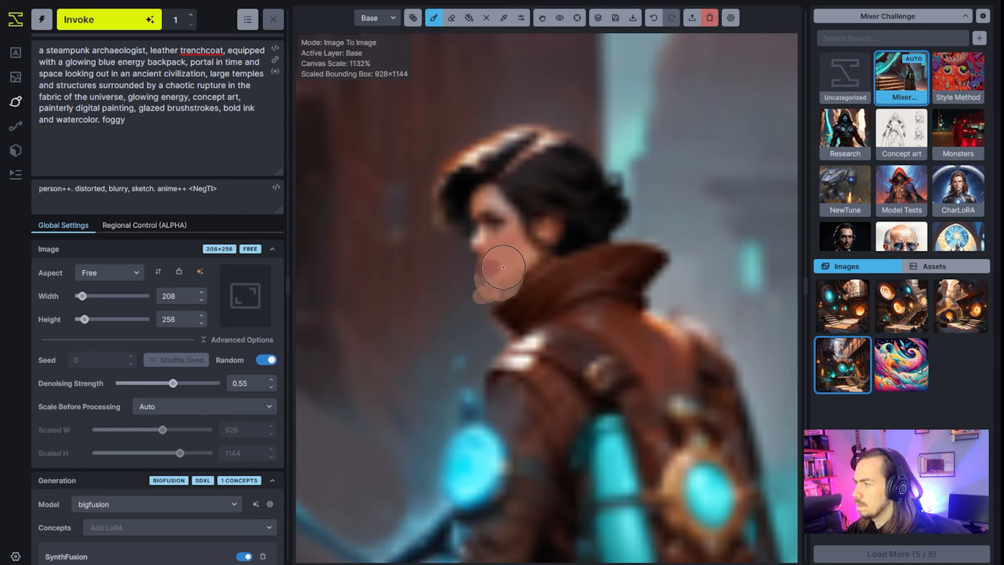
pyautogui.press('[')
pyautogui.press('[')
pyautogui.press('[')
pyautogui.press('[')
pyautogui.press('[')
pyautogui.moveTo(469, 247)
pyautogui.mouseDown()
pyautogui.moveTo(487, 260)
pyautogui.moveTo(477, 249)
pyautogui.moveTo(495, 236)
pyautogui.moveTo(475, 241)
pyautogui.moveTo(480, 200)
pyautogui.moveTo(474, 231)
pyautogui.mouseUp()
pyautogui.scroll(-5, 481, 209)
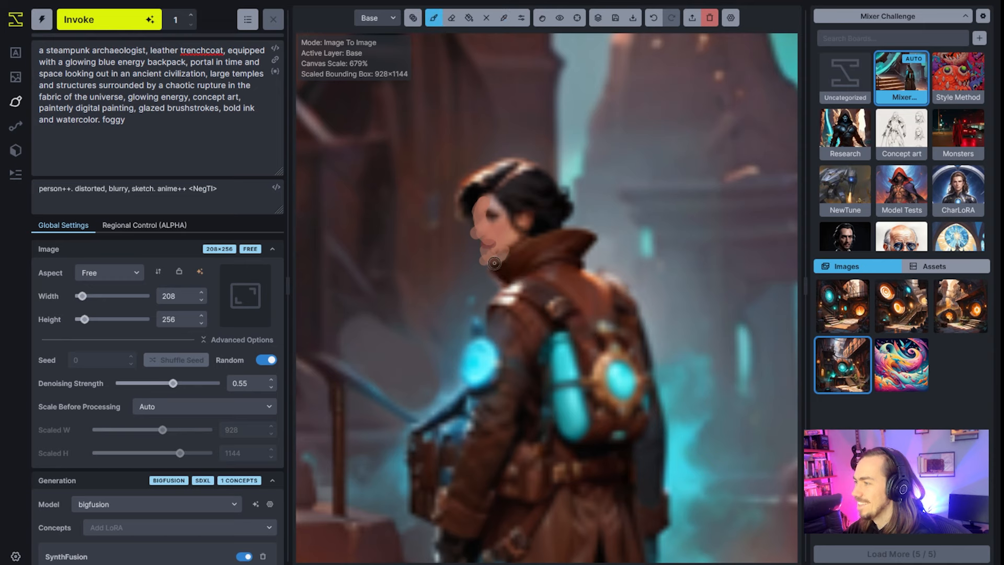
pyautogui.scroll(-10, 494, 263)
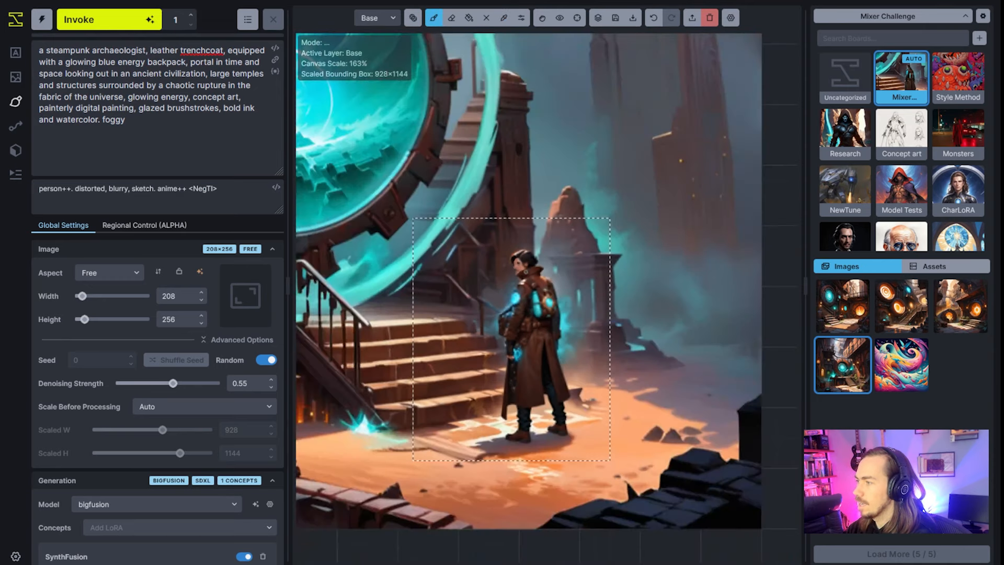
# Step: Extend the inpaint mask around the repainted face, regenerate the head, and accept the staged result
pyautogui.press('q')
pyautogui.scroll(-1, 517, 314)
pyautogui.moveTo(517, 275)
pyautogui.mouseDown()
pyautogui.moveTo(524, 257)
pyautogui.moveTo(535, 269)
pyautogui.mouseUp()
pyautogui.scroll(4, 440, 250)
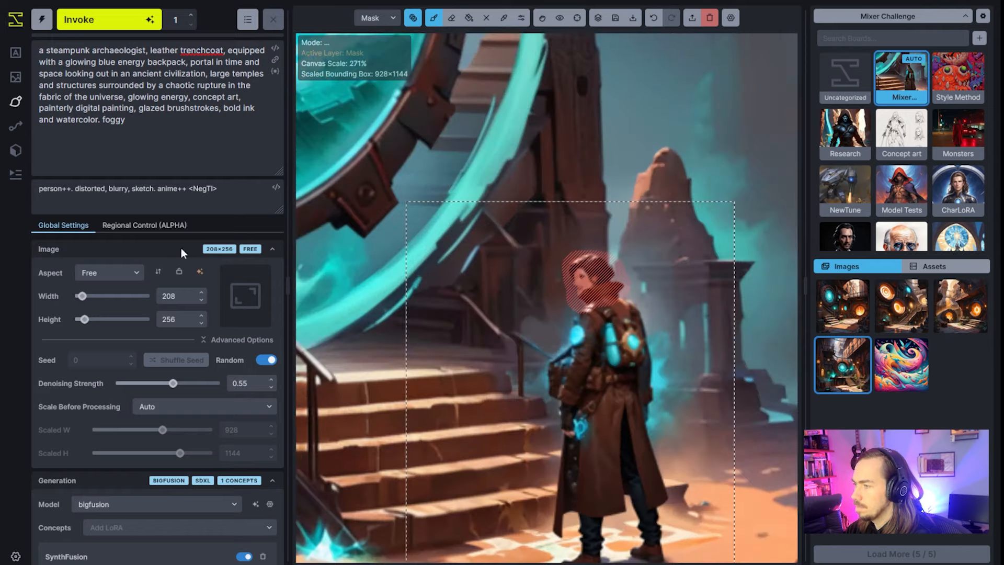
pyautogui.hotkey('ctrl', 'Return')
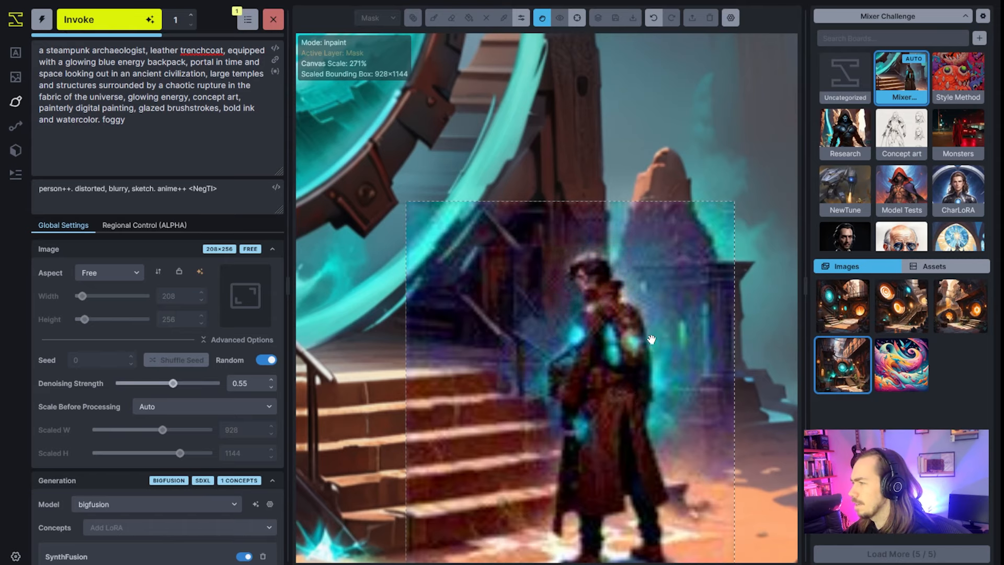
pyautogui.scroll(2, 648, 342)
pyautogui.scroll(3, 646, 341)
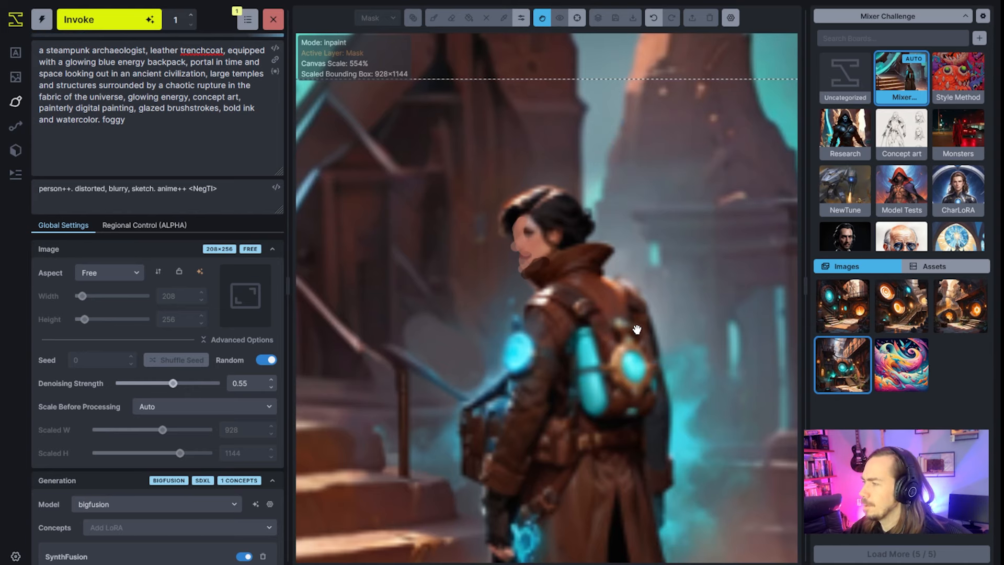
pyautogui.scroll(-4, 633, 336)
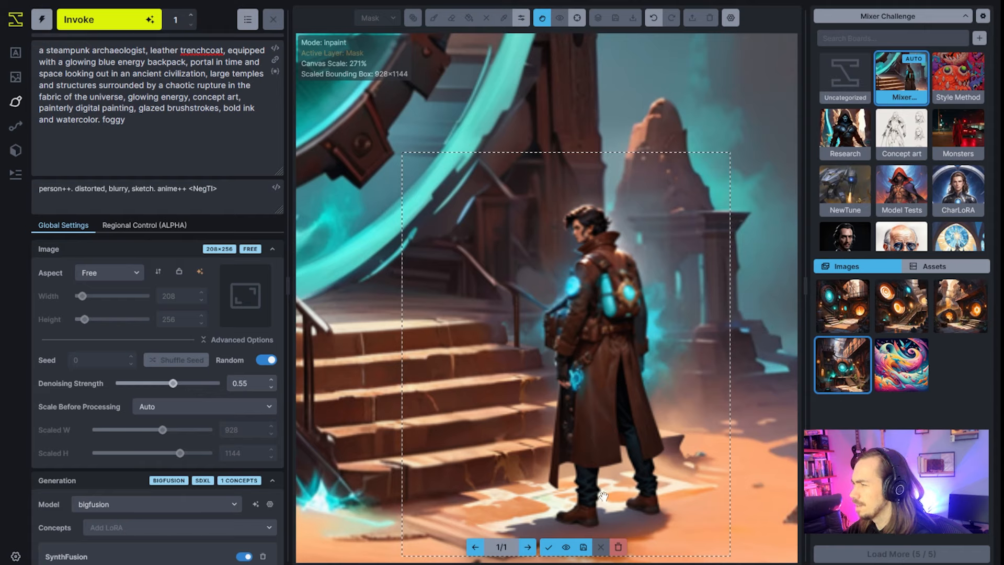
pyautogui.click(548, 546)
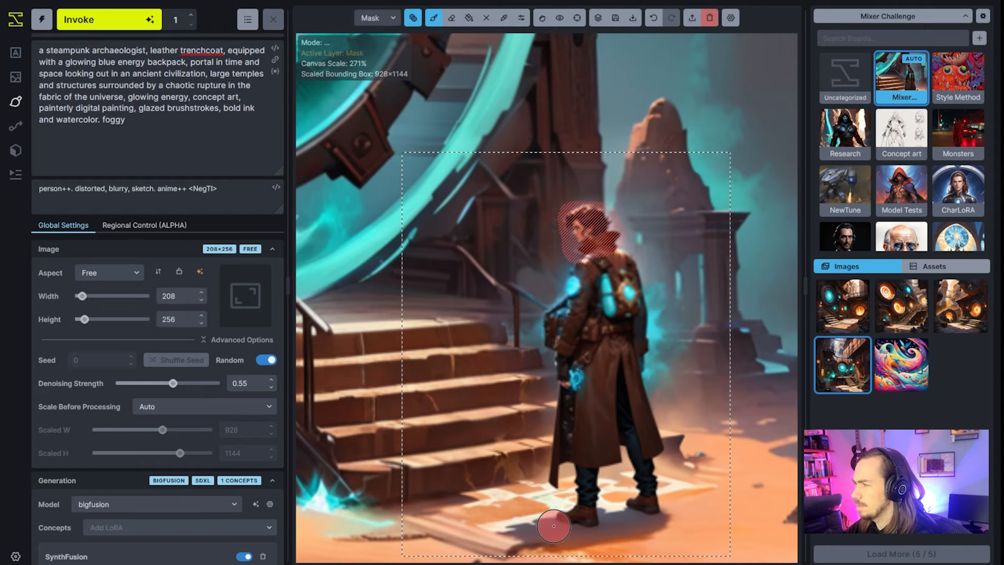
# Step: Clear the inpaint mask and erase the figure's entire head from the base layer
pyautogui.scroll(-2, 572, 490)
pyautogui.scroll(-3, 168, 457)
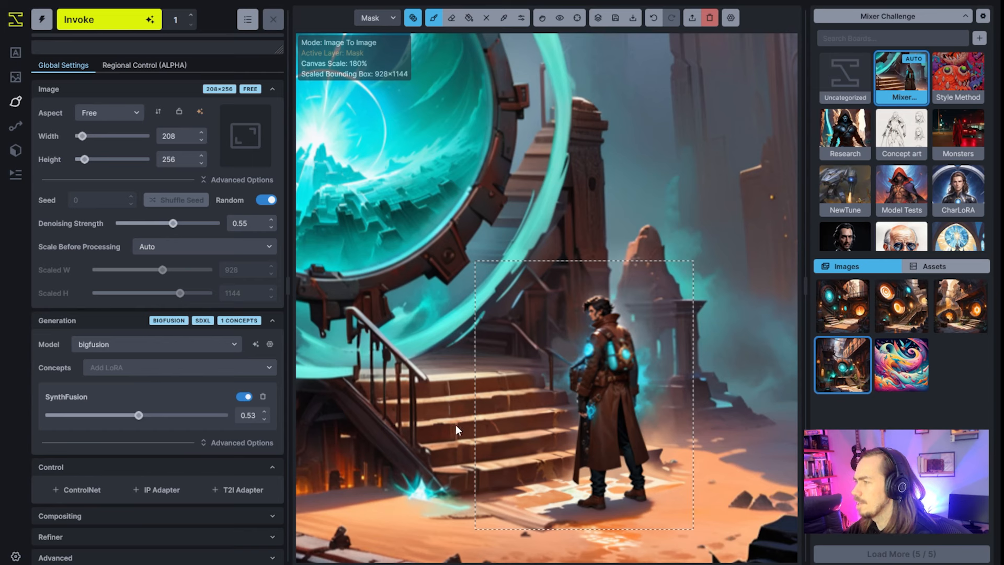
pyautogui.press('c')
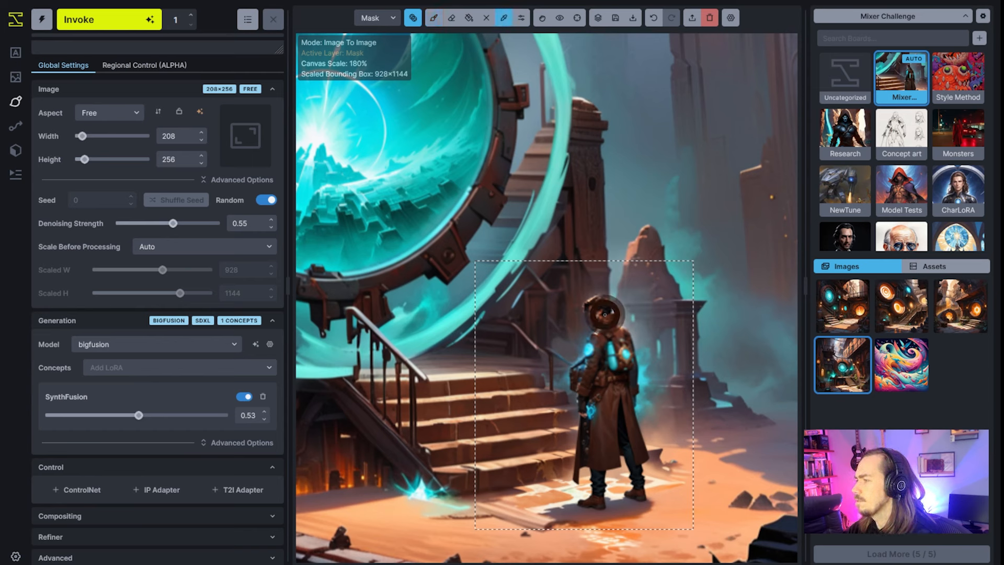
pyautogui.press('e')
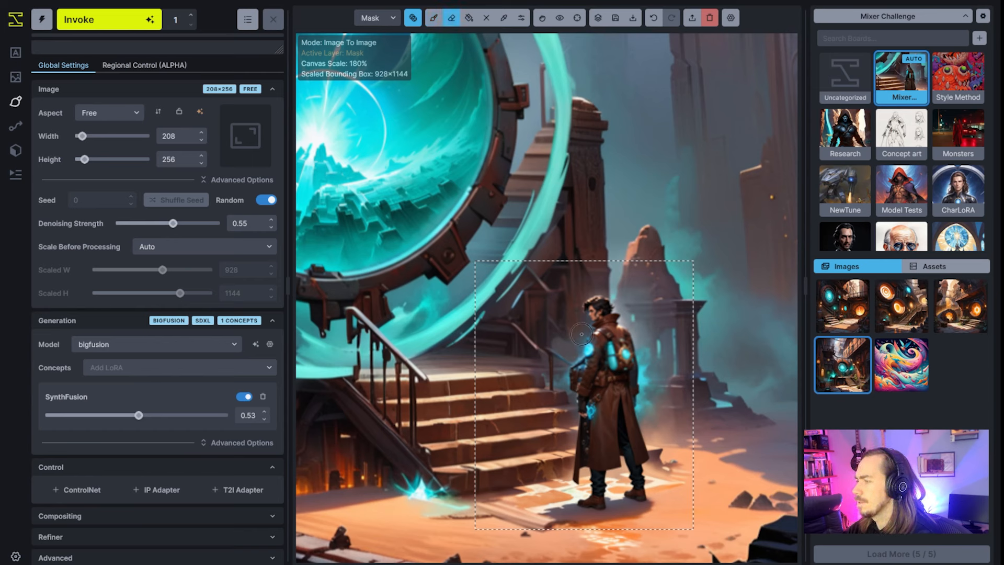
pyautogui.press('q')
pyautogui.click(600, 314)
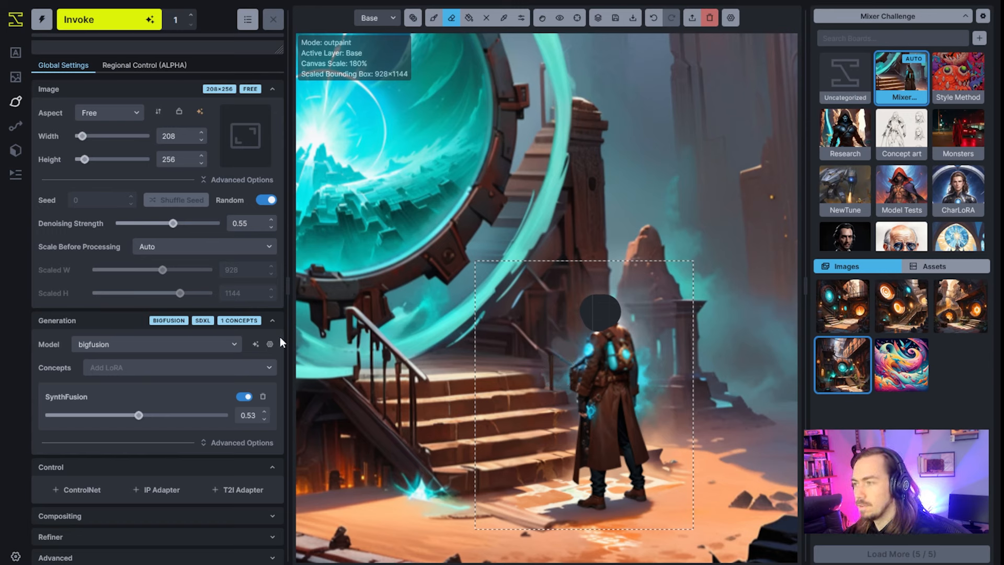
# Step: Set Denoising Strength to 0.7, generate a new head in the erased area, inspect it, and accept the result
pyautogui.click(193, 223)
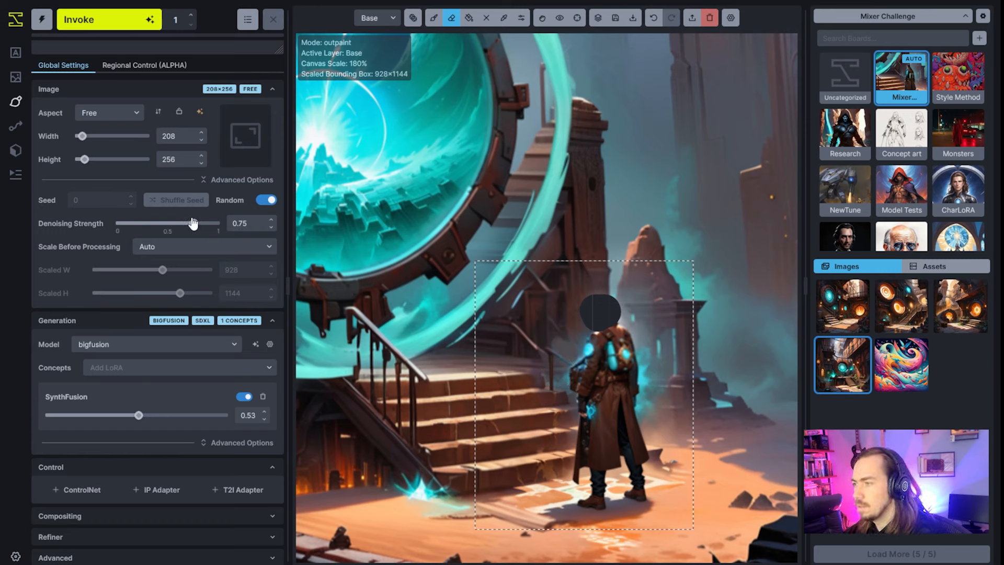
pyautogui.moveTo(193, 223); pyautogui.dragTo(188, 224)
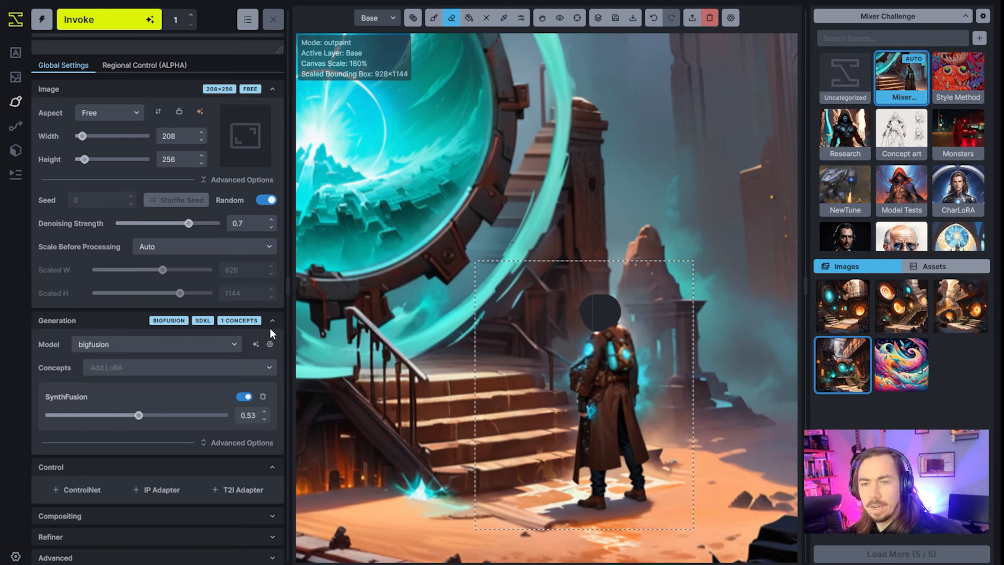
pyautogui.click(119, 24)
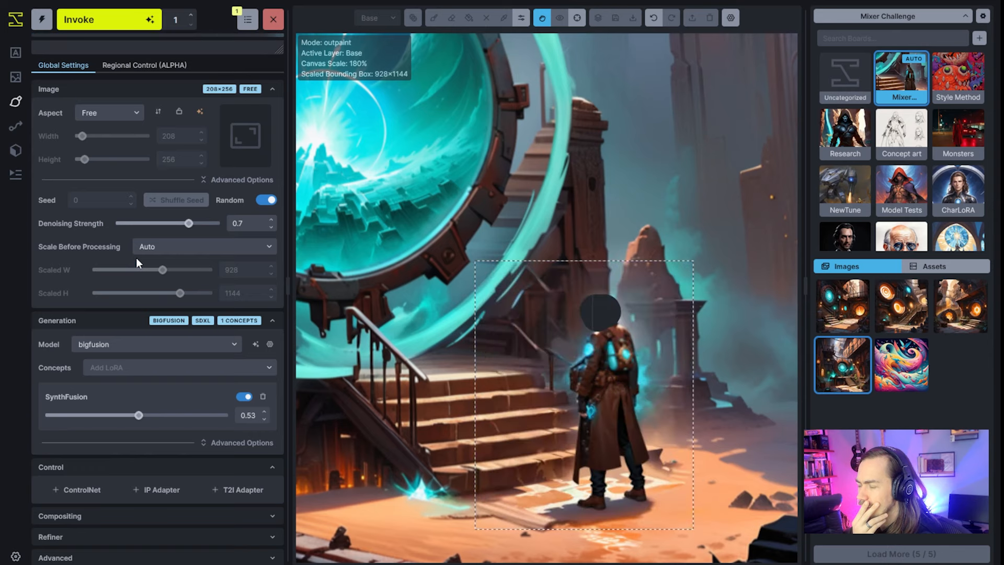
pyautogui.scroll(3, 139, 248)
pyautogui.scroll(5, 596, 347)
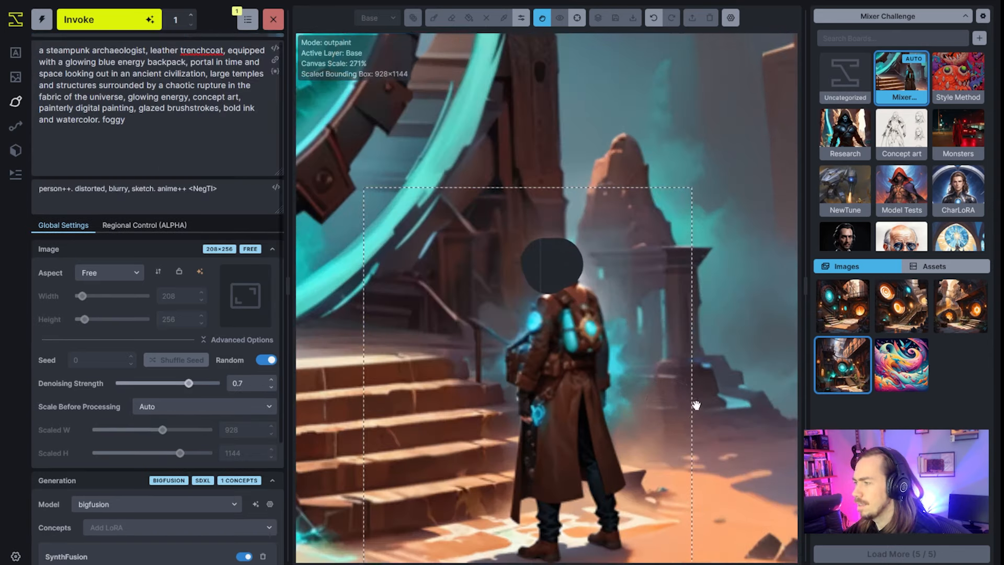
pyautogui.scroll(-6, 597, 347)
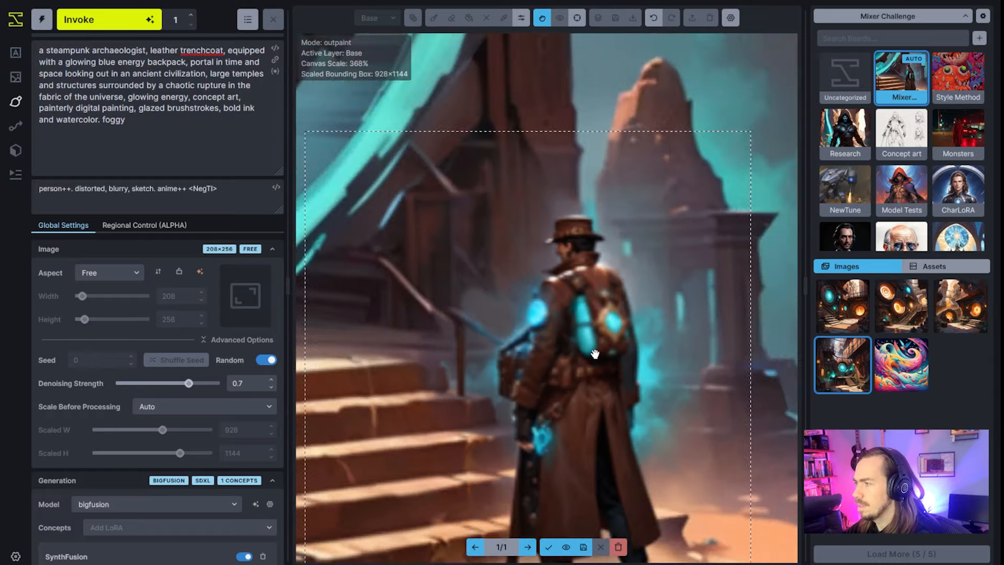
pyautogui.scroll(-2, 597, 389)
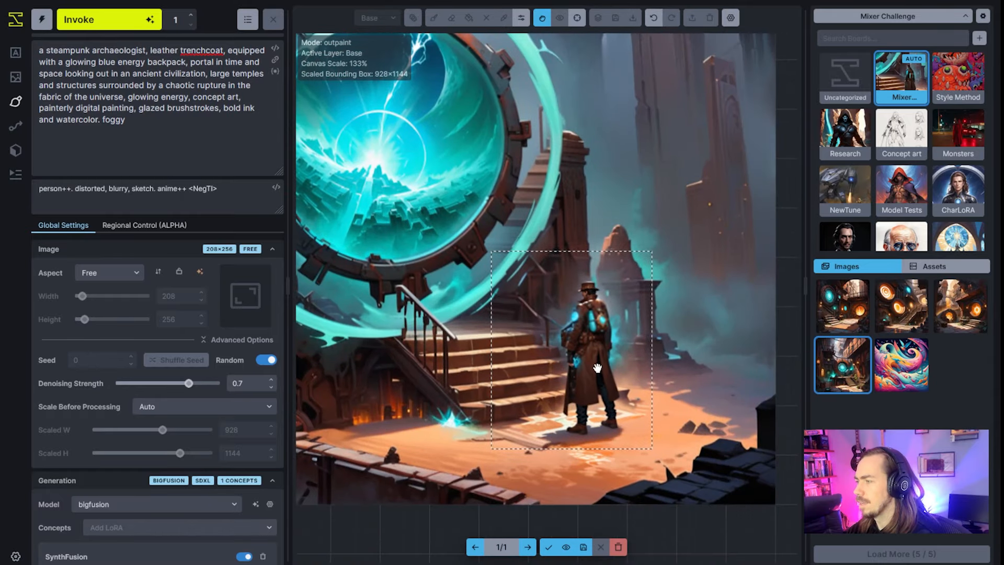
pyautogui.moveTo(592, 380); pyautogui.dragTo(597, 375)
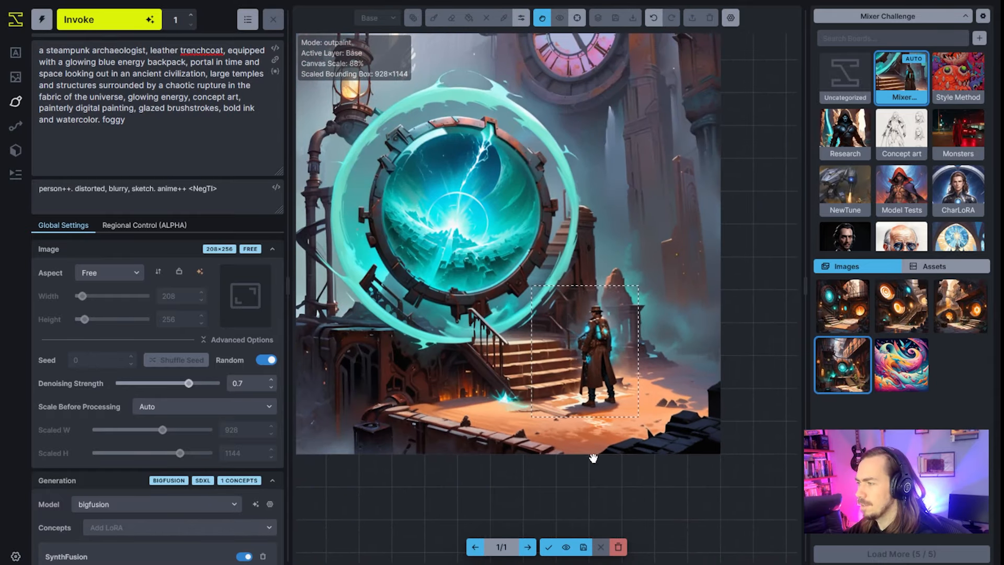
pyautogui.click(549, 547)
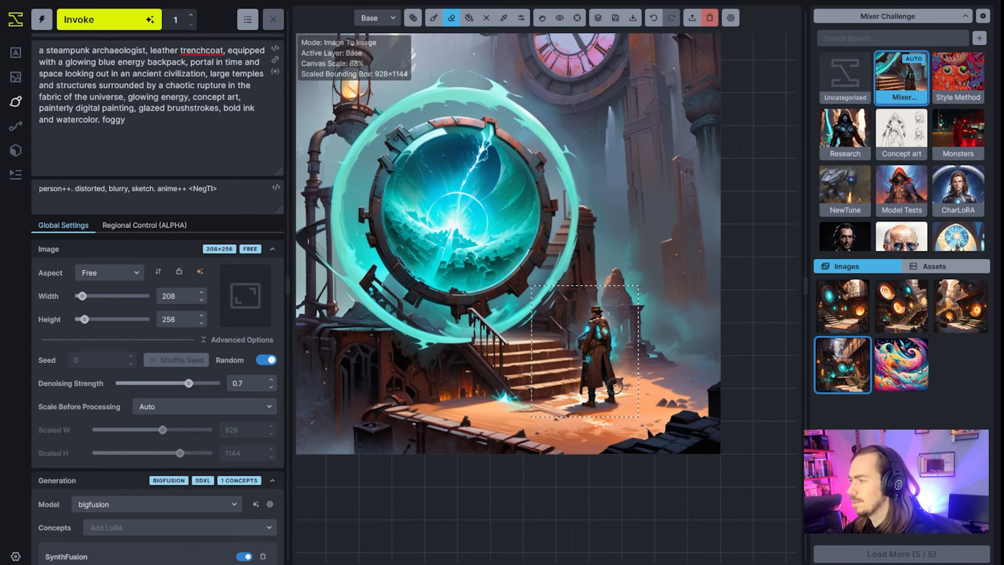
# Step: Move and resize the bounding box to cover the whole image at 1024×1024
pyautogui.press('v')
pyautogui.moveTo(531, 285); pyautogui.dragTo(429, 124)
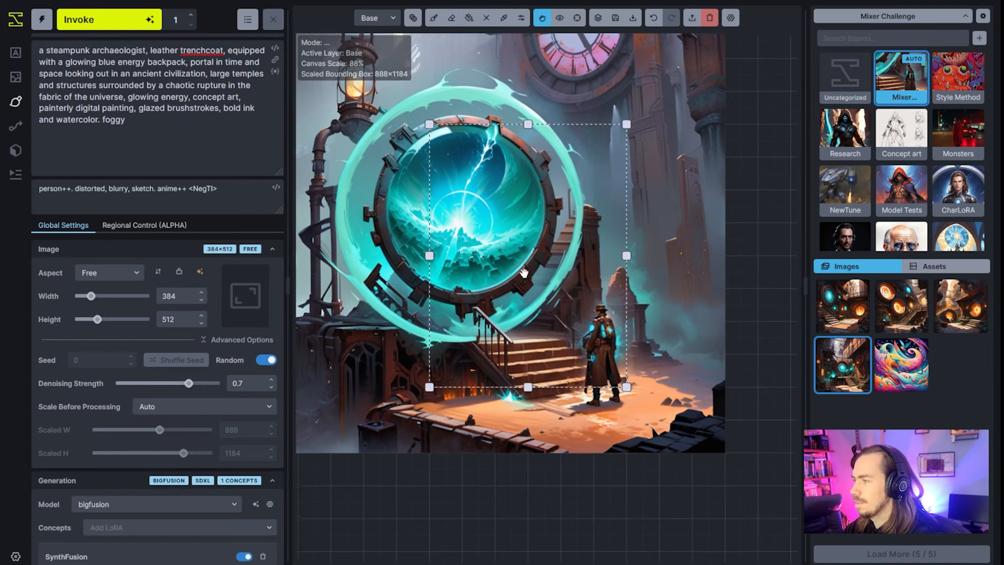
pyautogui.scroll(-3, 524, 272)
pyautogui.moveTo(584, 320); pyautogui.dragTo(419, 262)
pyautogui.scroll(-2, 499, 349)
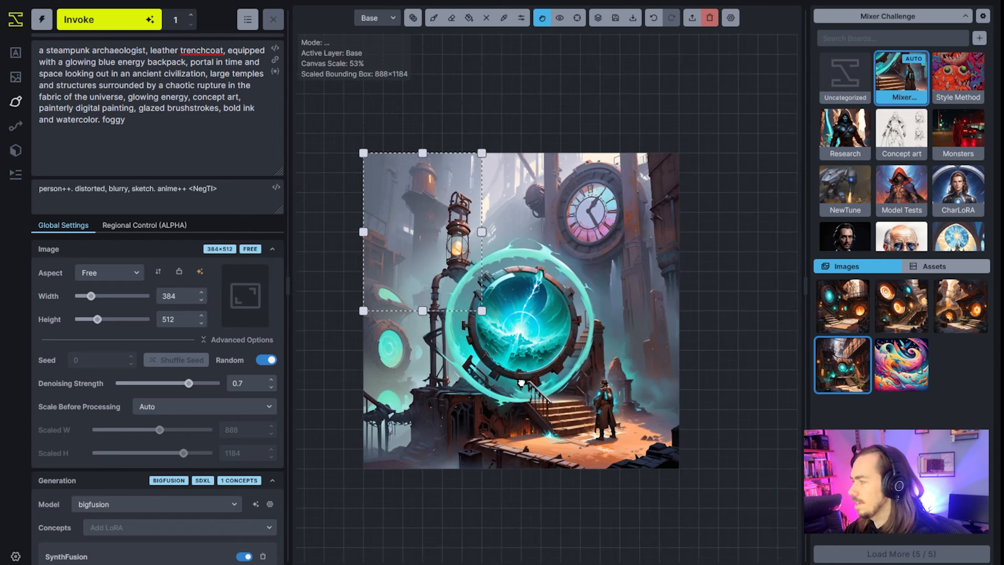
pyautogui.moveTo(481, 311); pyautogui.dragTo(679, 467)
pyautogui.scroll(2, 630, 451)
pyautogui.scroll(1, 630, 451)
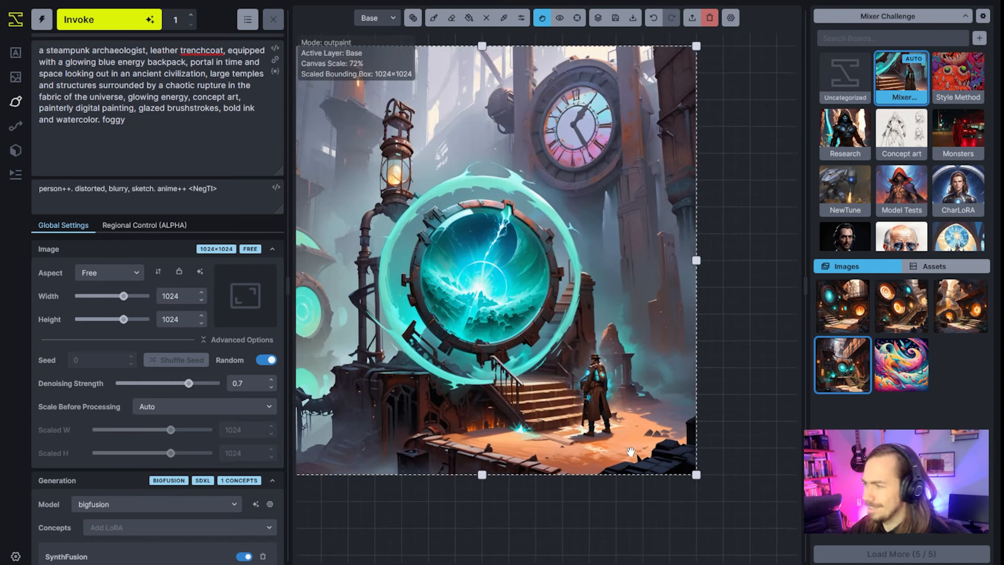
pyautogui.moveTo(503, 391); pyautogui.dragTo(520, 403)
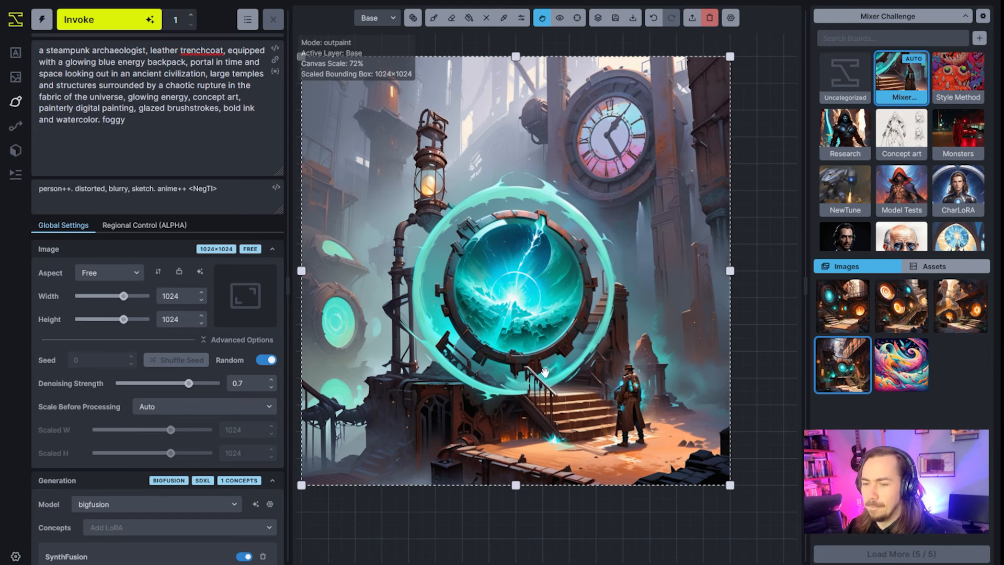
# Step: Paint an inpaint mask over the staircase, its railing and the stone base along the portal's lower edge
pyautogui.press('q')
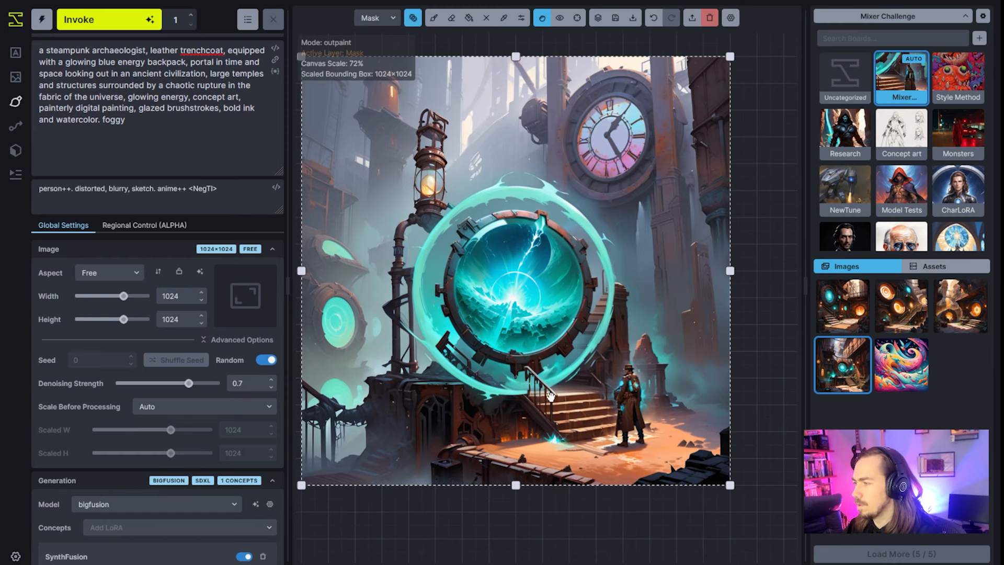
pyautogui.scroll(4, 585, 387)
pyautogui.press('b')
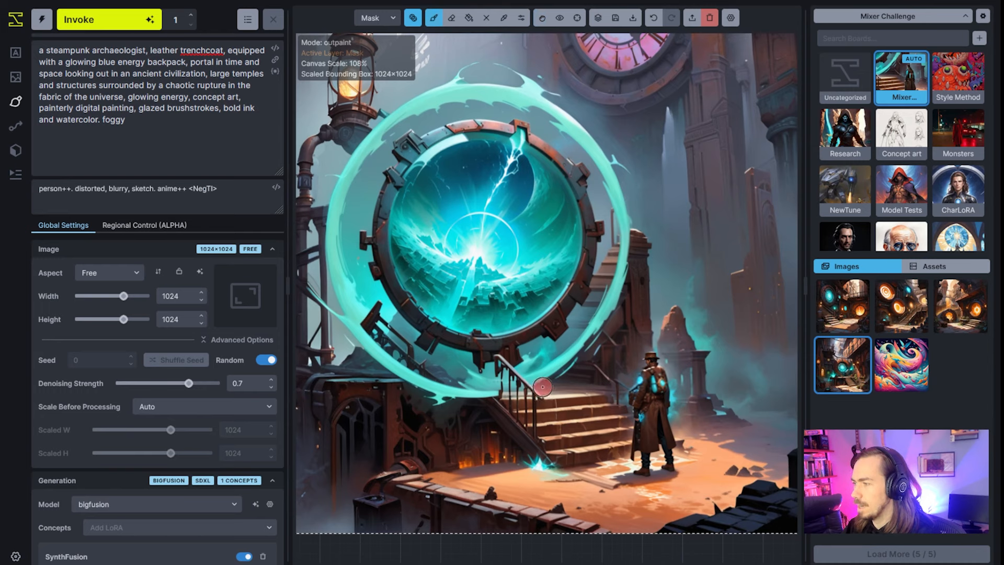
pyautogui.scroll(10, 534, 398)
pyautogui.scroll(-8, 544, 423)
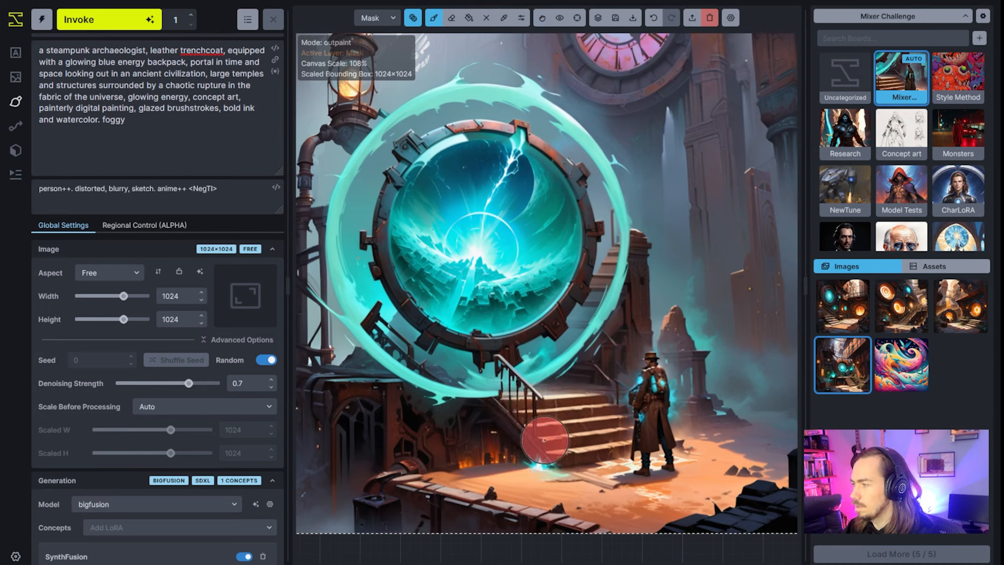
pyautogui.scroll(3, 544, 439)
pyautogui.moveTo(544, 439); pyautogui.dragTo(513, 415)
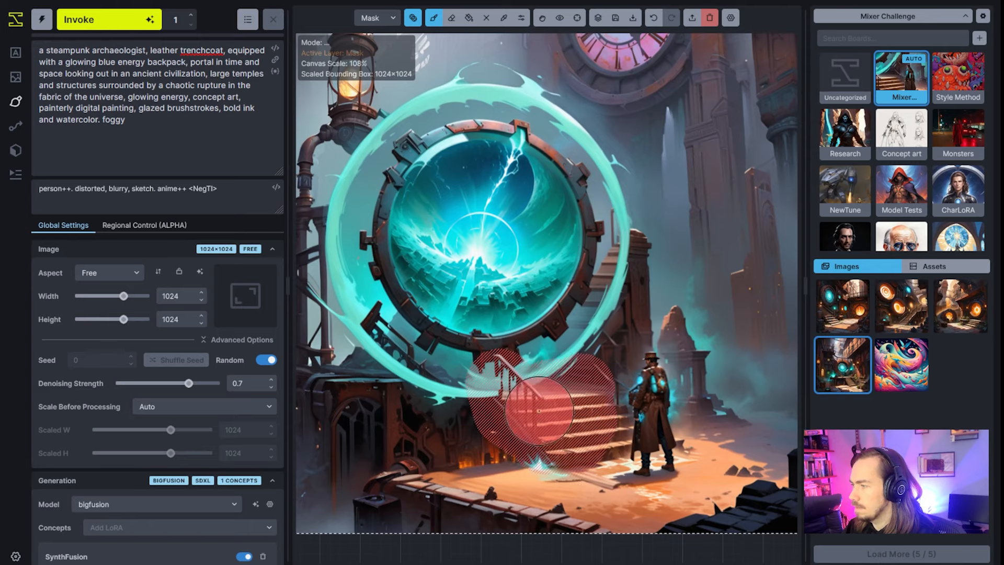
pyautogui.moveTo(538, 410)
pyautogui.mouseDown()
pyautogui.moveTo(413, 382)
pyautogui.moveTo(387, 361)
pyautogui.moveTo(411, 387)
pyautogui.moveTo(413, 413)
pyautogui.mouseUp()
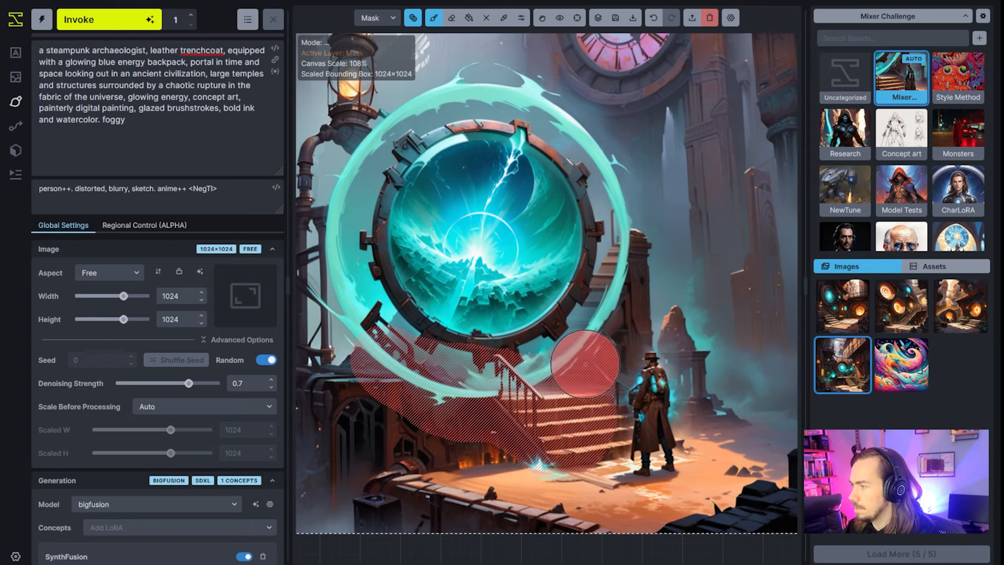
pyautogui.moveTo(585, 363); pyautogui.dragTo(616, 322)
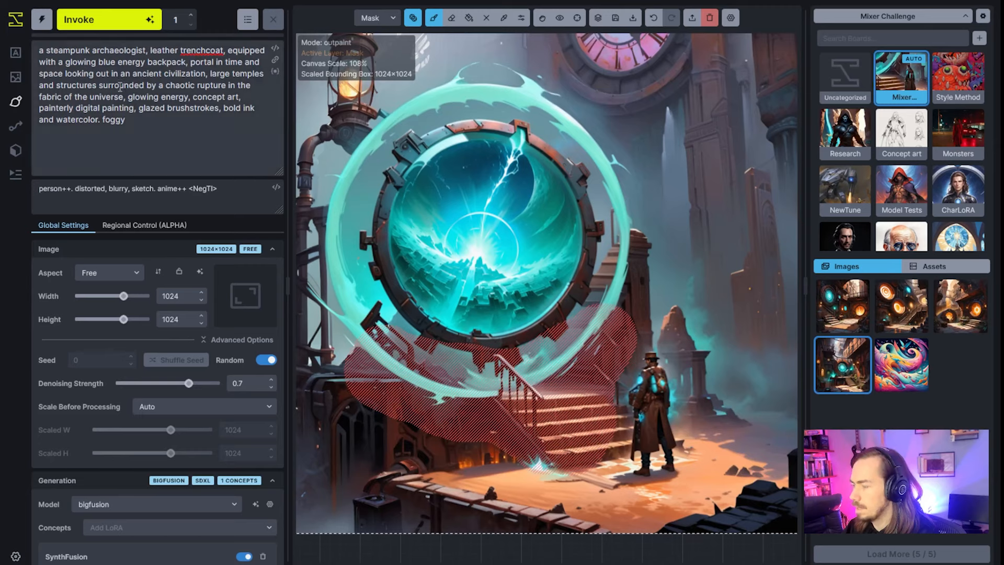
# Step: Shrink the bounding box to 688×704 so it frames the portal, the masked stairs and the figure
pyautogui.scroll(-6, 438, 267)
pyautogui.scroll(1, 437, 201)
pyautogui.press('space')
pyautogui.moveTo(437, 201); pyautogui.dragTo(521, 237)
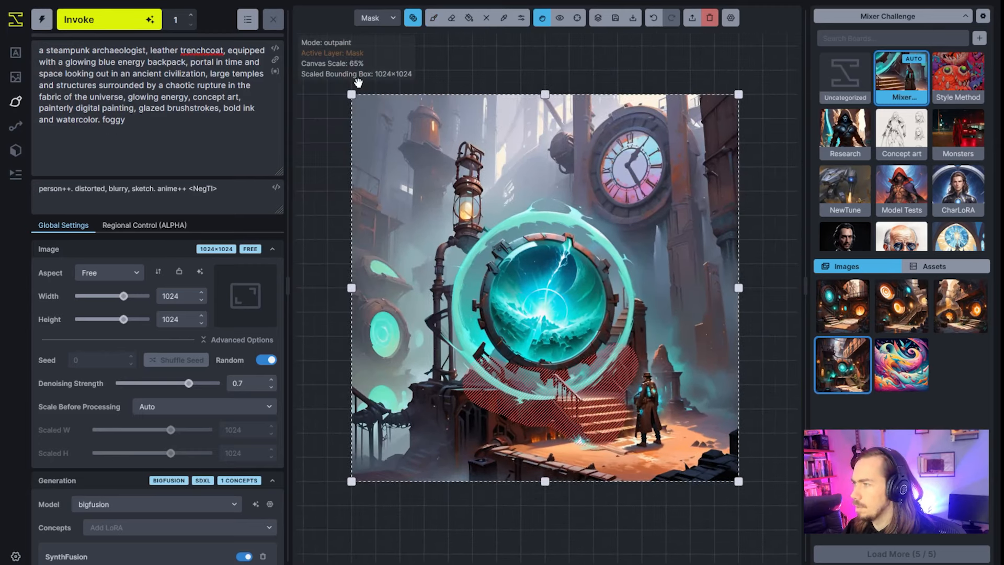
pyautogui.moveTo(351, 95); pyautogui.dragTo(439, 215)
pyautogui.moveTo(746, 353); pyautogui.dragTo(699, 350)
pyautogui.scroll(5, 588, 323)
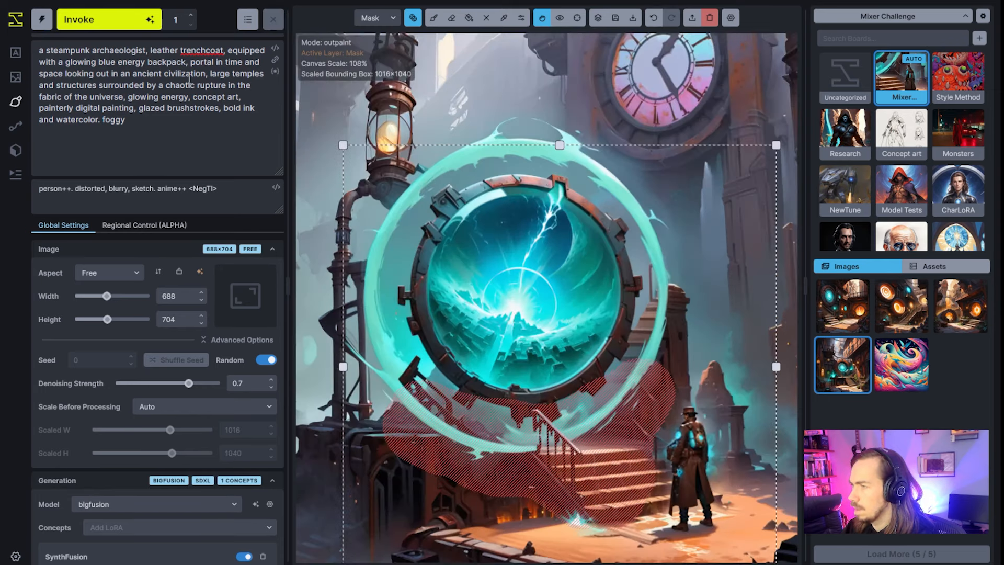
# Step: Add an IP Adapter using ip-adapter-plus_sdxl_vit-h, Composition Only (Beta), the canvas image as reference and a weight of 0.6
pyautogui.scroll(-3, 175, 163)
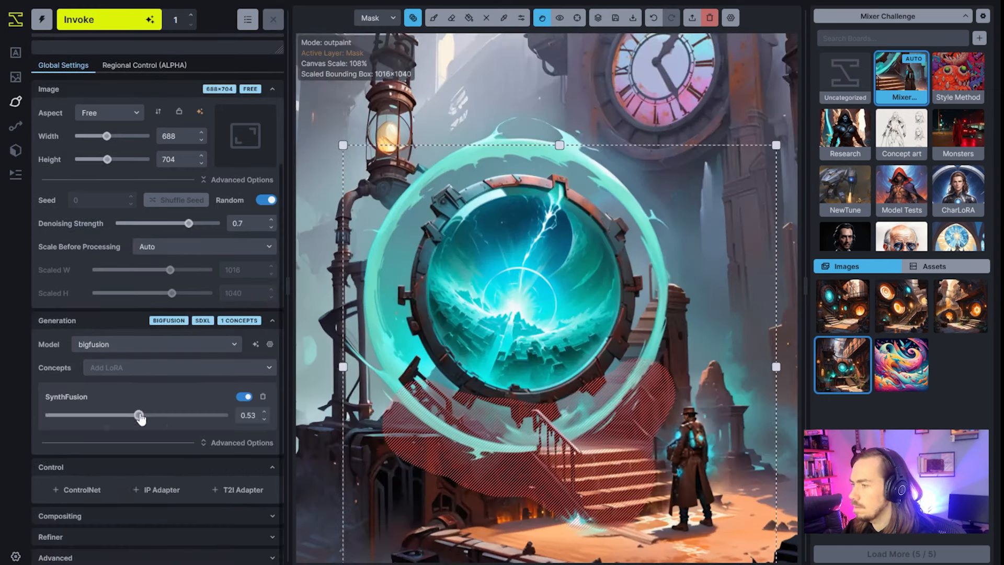
pyautogui.click(148, 489)
pyautogui.scroll(-3, 146, 417)
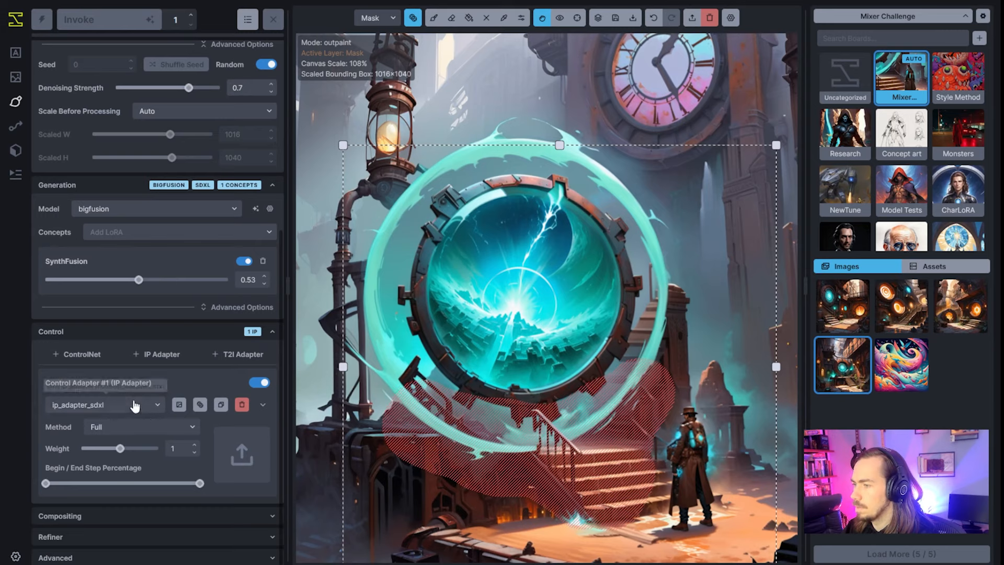
pyautogui.click(145, 406)
pyautogui.click(131, 476)
pyautogui.click(134, 426)
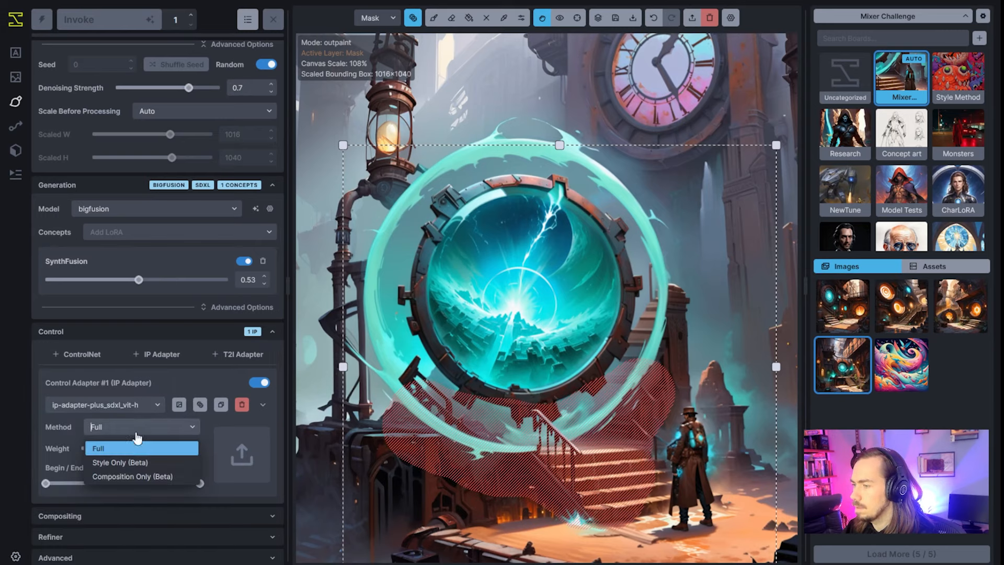
pyautogui.click(130, 475)
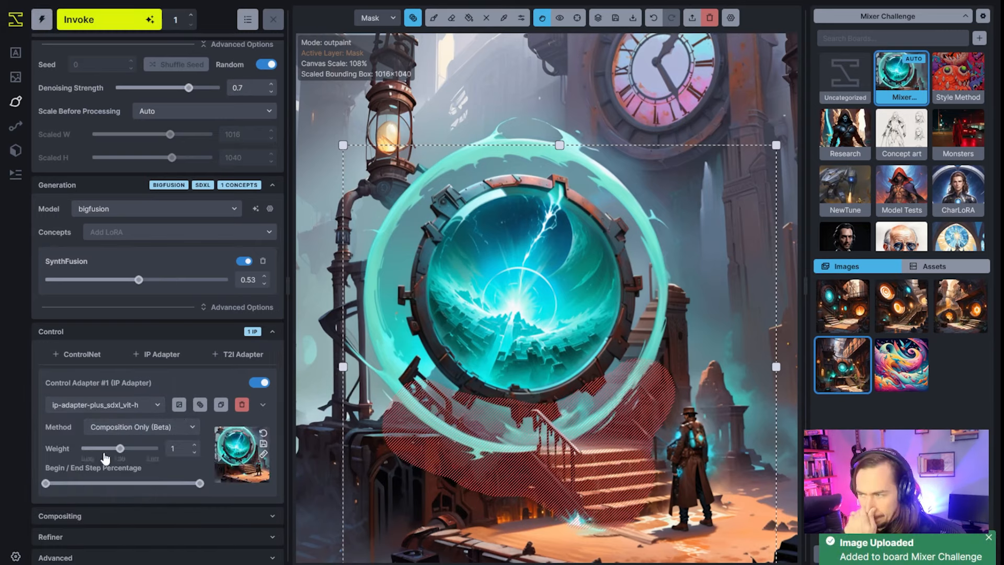
pyautogui.moveTo(119, 448); pyautogui.dragTo(104, 448)
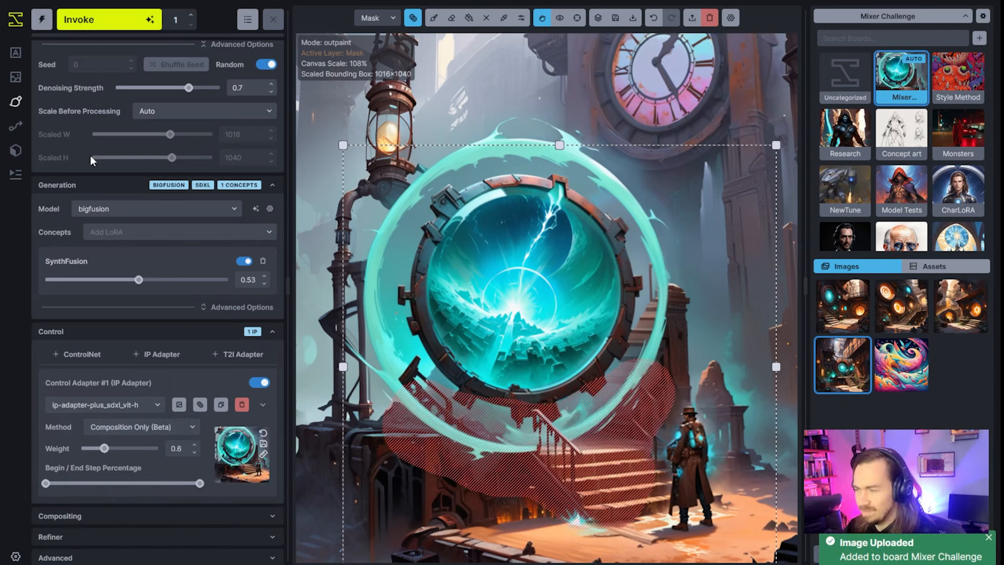
# Step: Generate new stairs and a new base in the masked area, inspect the result, and accept it
pyautogui.click(124, 26)
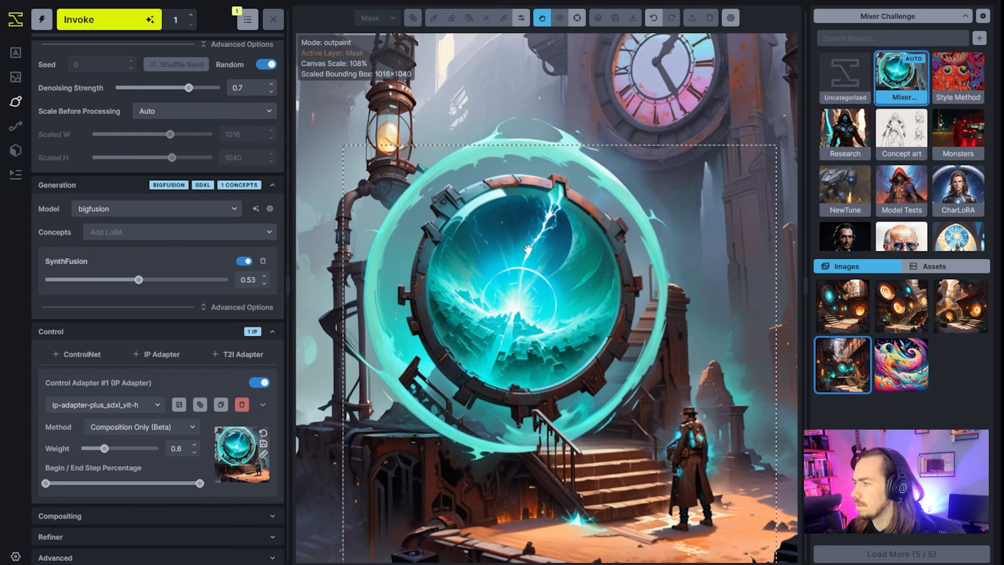
pyautogui.hotkey('ctrl', 'Return')
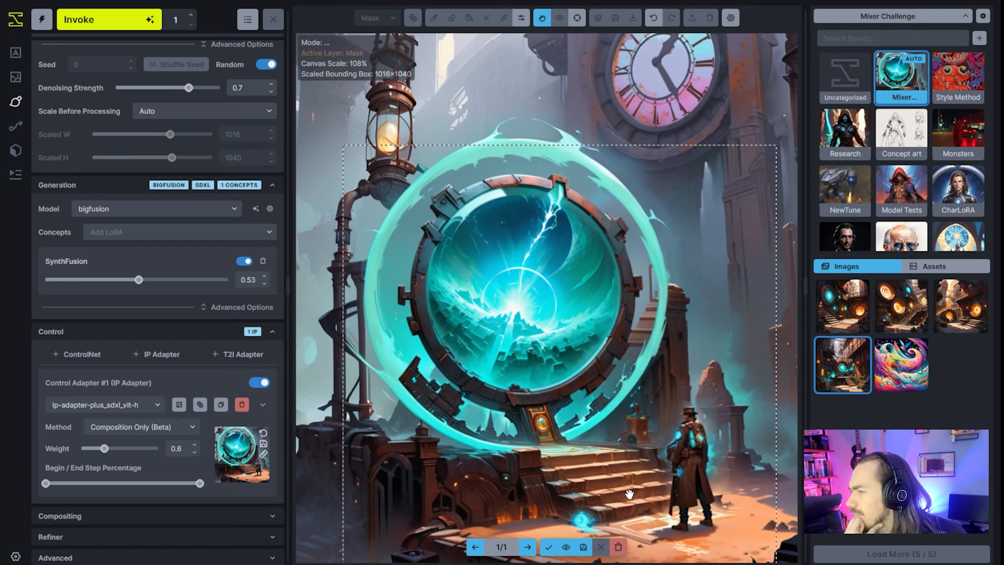
pyautogui.moveTo(636, 506); pyautogui.dragTo(621, 479)
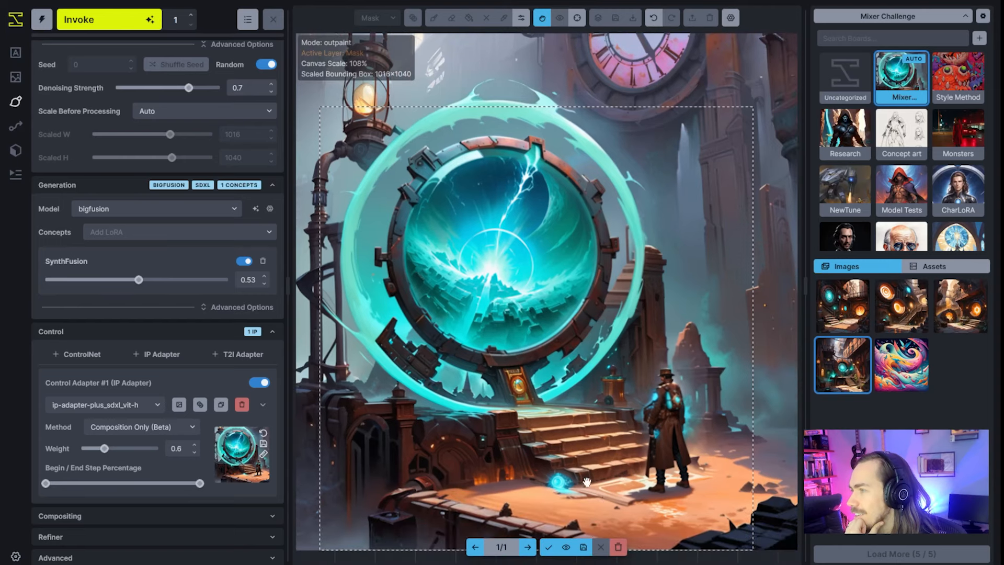
pyautogui.scroll(2, 560, 449)
pyautogui.scroll(-3, 566, 452)
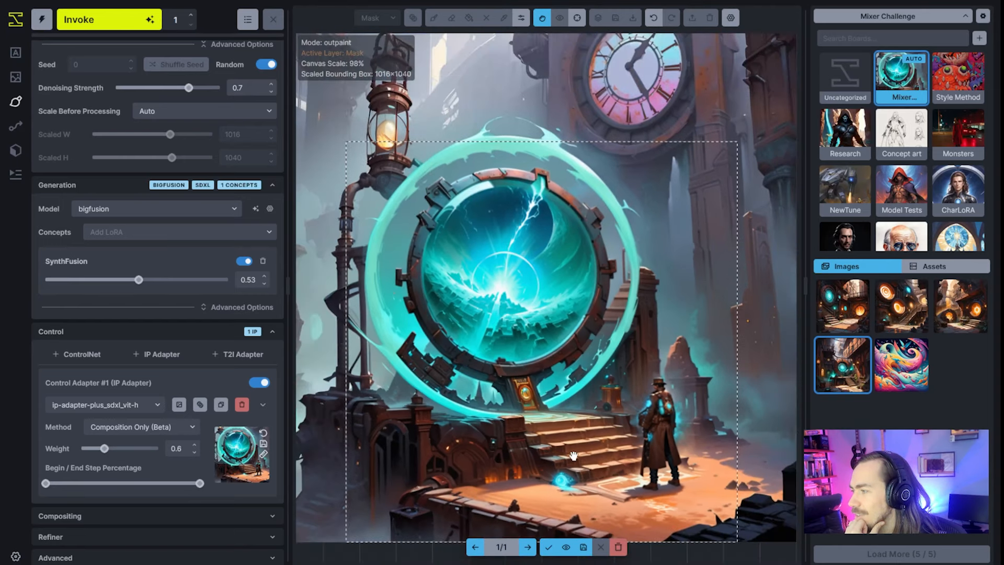
pyautogui.moveTo(606, 447); pyautogui.dragTo(586, 449)
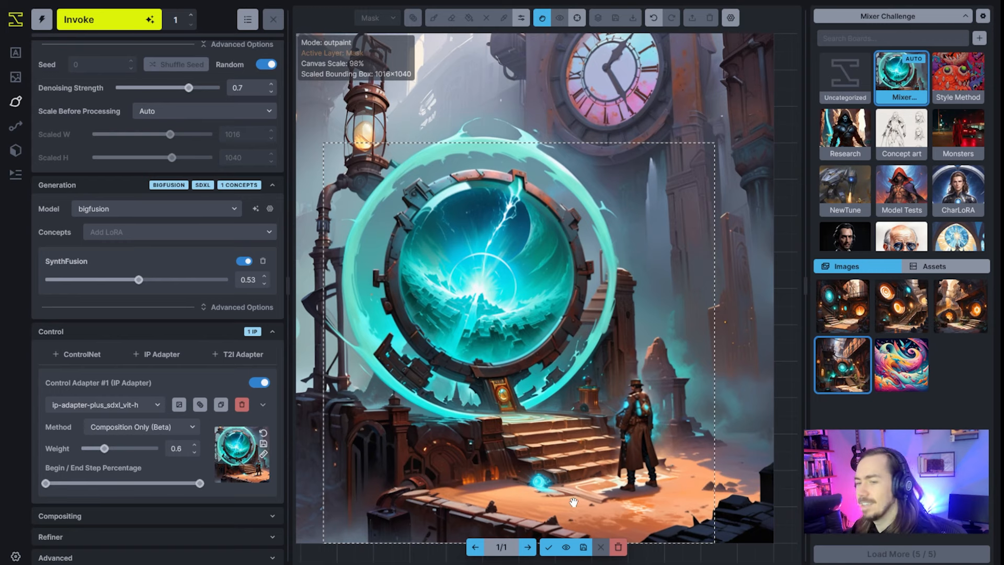
pyautogui.click(547, 546)
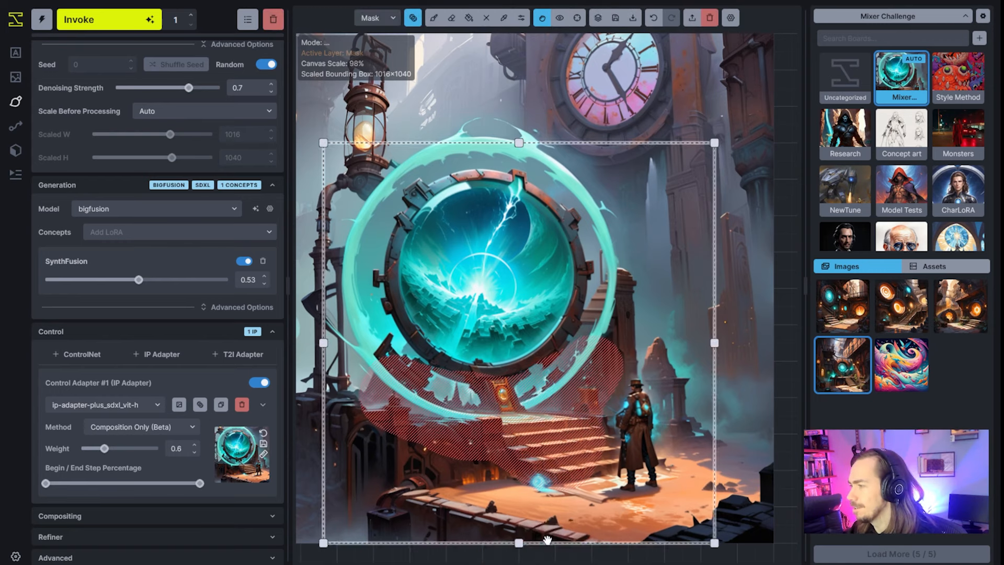
# Step: Clear the inpaint mask and enlarge the bounding box upward and outward to take in the lantern and part of the clock
pyautogui.scroll(-2, 537, 436)
pyautogui.moveTo(537, 436); pyautogui.dragTo(583, 464)
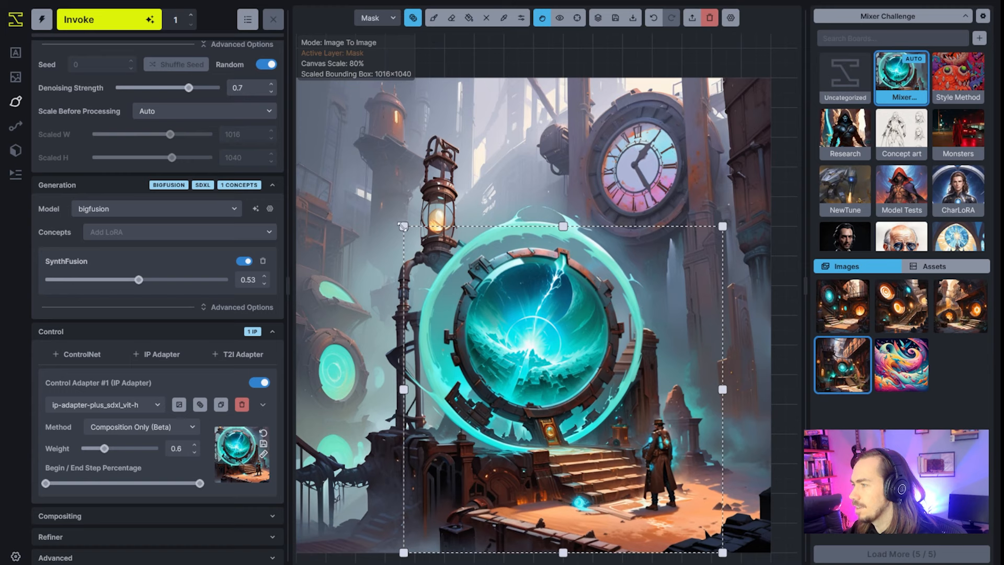
pyautogui.moveTo(402, 226); pyautogui.dragTo(341, 156)
# Step: Mask the portal's metal ring and surrounding energy halo, keeping its glowing centre and the stairs out of the mask
pyautogui.press('b')
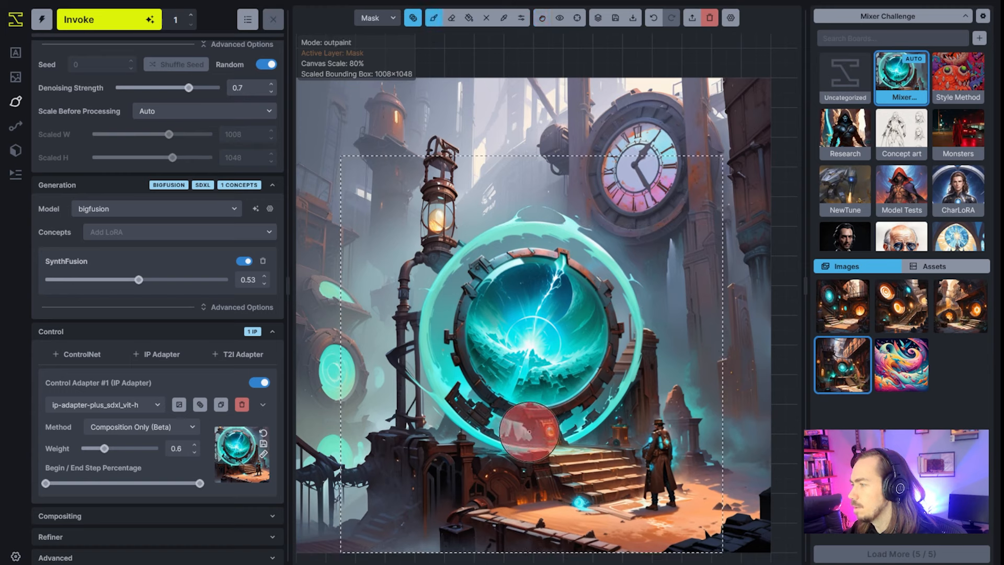
pyautogui.moveTo(476, 407)
pyautogui.mouseDown()
pyautogui.moveTo(441, 355)
pyautogui.moveTo(457, 284)
pyautogui.moveTo(472, 263)
pyautogui.moveTo(526, 237)
pyautogui.moveTo(569, 249)
pyautogui.moveTo(604, 269)
pyautogui.moveTo(627, 318)
pyautogui.moveTo(618, 397)
pyautogui.moveTo(566, 425)
pyautogui.moveTo(618, 512)
pyautogui.moveTo(519, 454)
pyautogui.moveTo(633, 382)
pyautogui.moveTo(471, 491)
pyautogui.moveTo(519, 465)
pyautogui.moveTo(560, 462)
pyautogui.moveTo(547, 444)
pyautogui.mouseUp()
pyautogui.press('e')
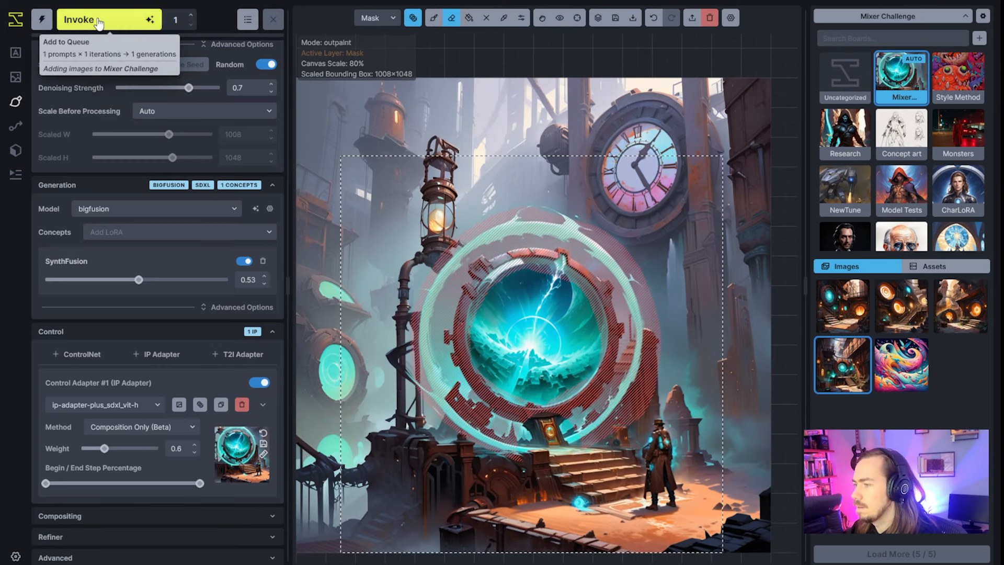
# Step: Replace the IP Adapter reference with the current canvas image and queue a generation of the masked portal ring
pyautogui.click(192, 406)
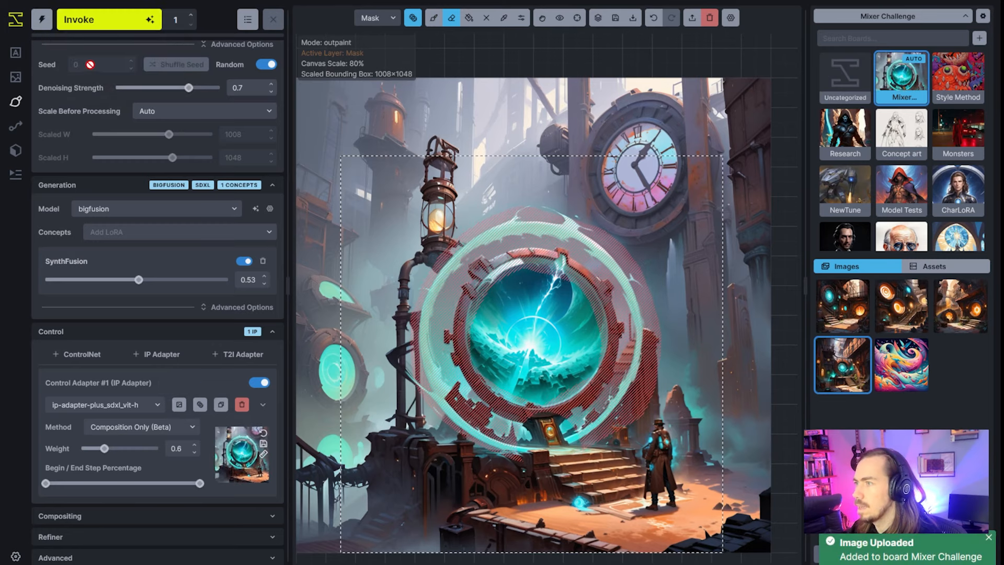
pyautogui.click(100, 23)
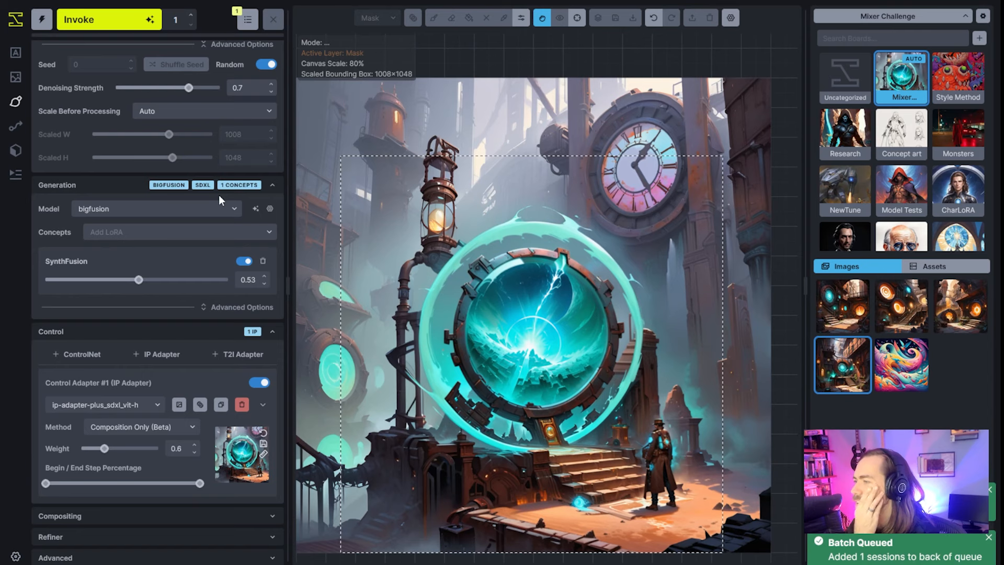
# Step: Set Denoising Strength to 0.75 and queue two more generations of the portal ring
pyautogui.click(203, 88)
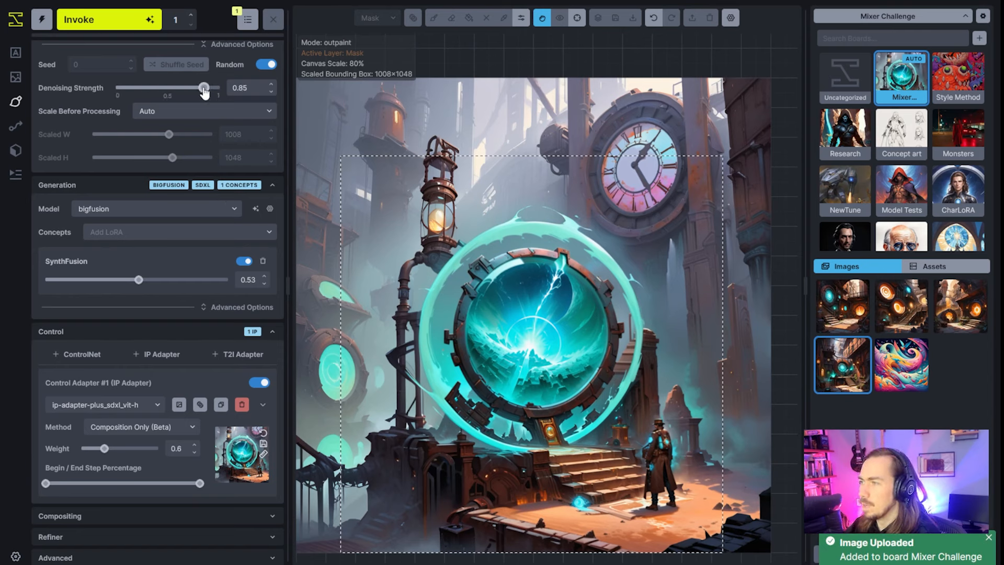
pyautogui.moveTo(204, 90); pyautogui.dragTo(199, 91)
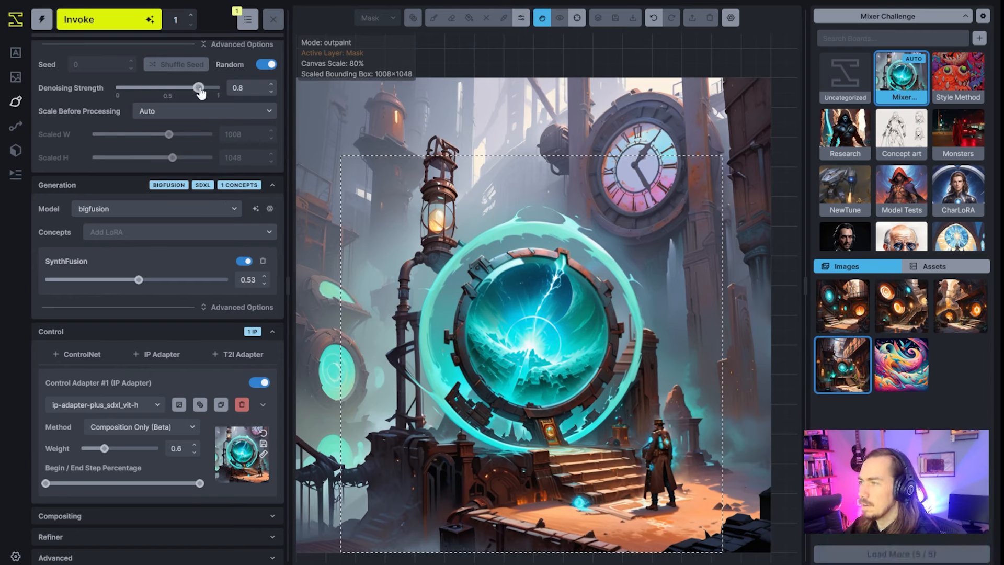
pyautogui.click(137, 27)
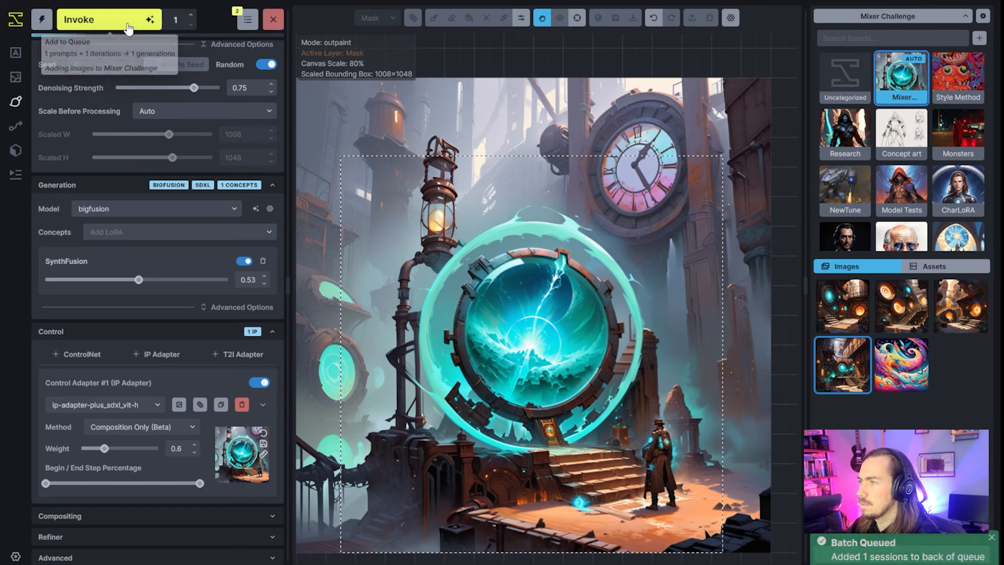
pyautogui.click(129, 28)
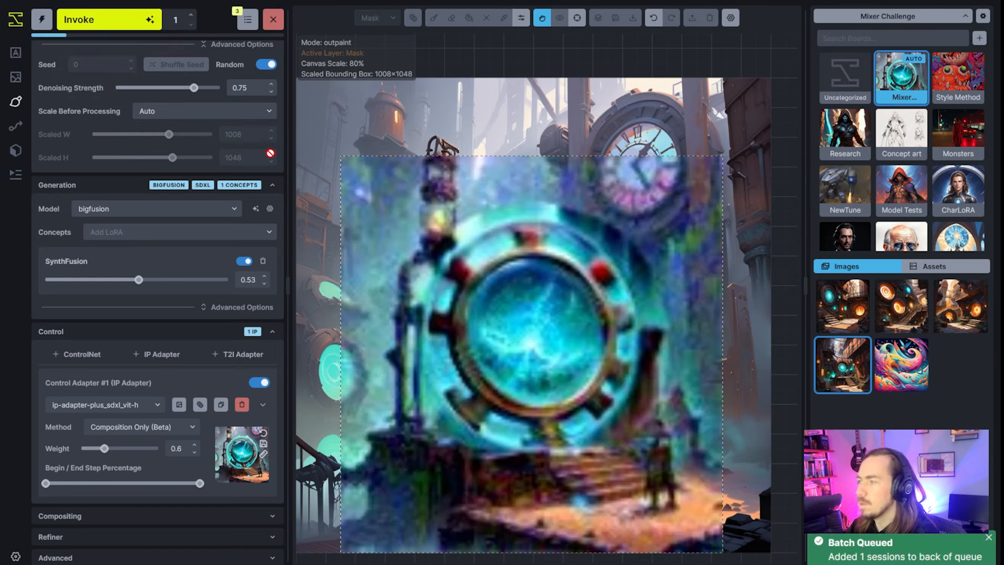
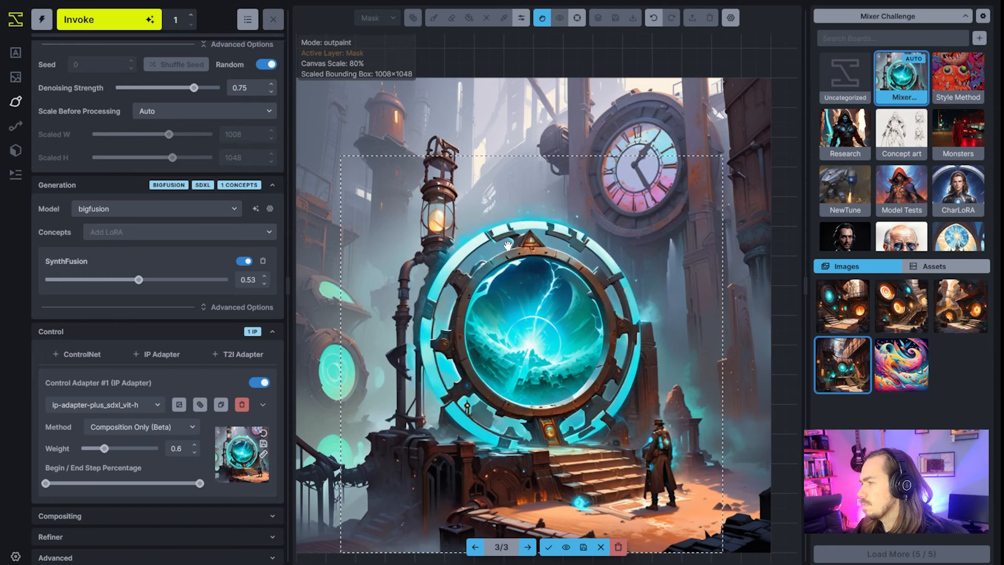
# Step: Compare the three staged portal ring variations and accept the first one
pyautogui.press('Left')
pyautogui.press('Left')
pyautogui.press('Left')
pyautogui.press('Left')
pyautogui.press('Left')
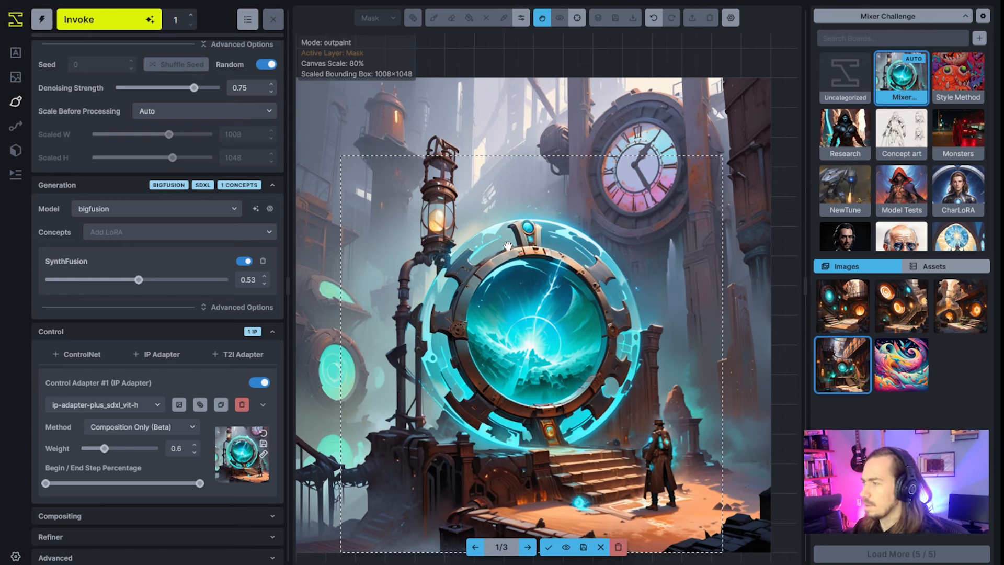
pyautogui.click(549, 549)
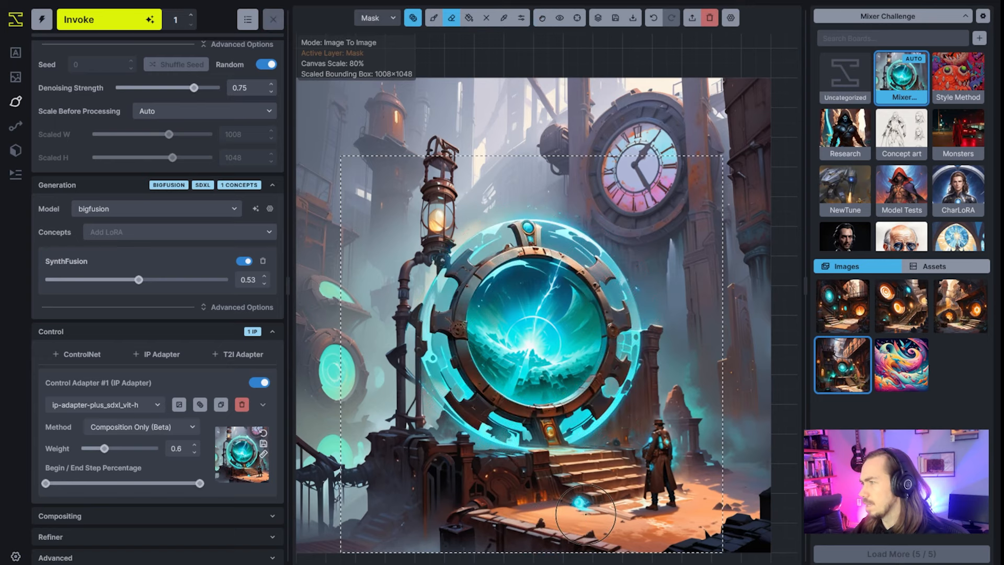
# Step: Mask the pipework beside the portal, the rubble at its base, and the metal ring, leaving the glowing centre unmasked
pyautogui.scroll(-5, 586, 512)
pyautogui.scroll(3, 596, 499)
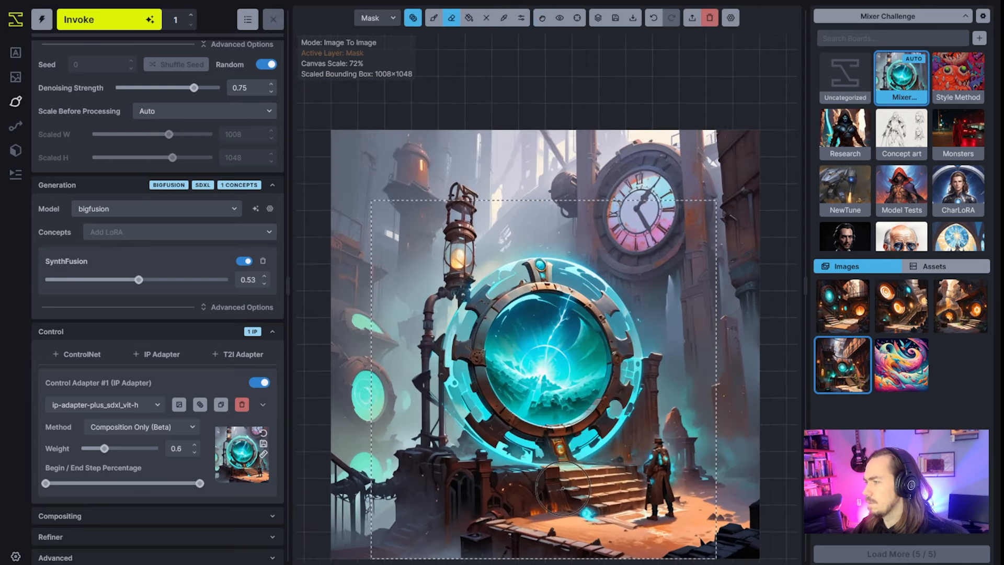
pyautogui.press('v')
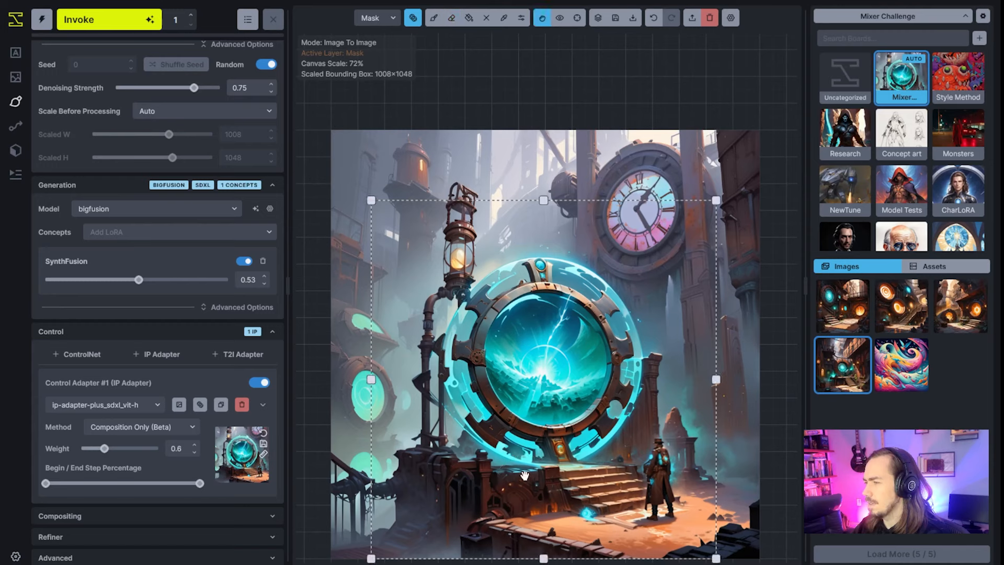
pyautogui.press('b')
pyautogui.moveTo(520, 466)
pyautogui.mouseDown()
pyautogui.moveTo(469, 404)
pyautogui.moveTo(462, 357)
pyautogui.moveTo(479, 297)
pyautogui.moveTo(465, 350)
pyautogui.moveTo(462, 443)
pyautogui.moveTo(448, 454)
pyautogui.moveTo(440, 414)
pyautogui.mouseUp()
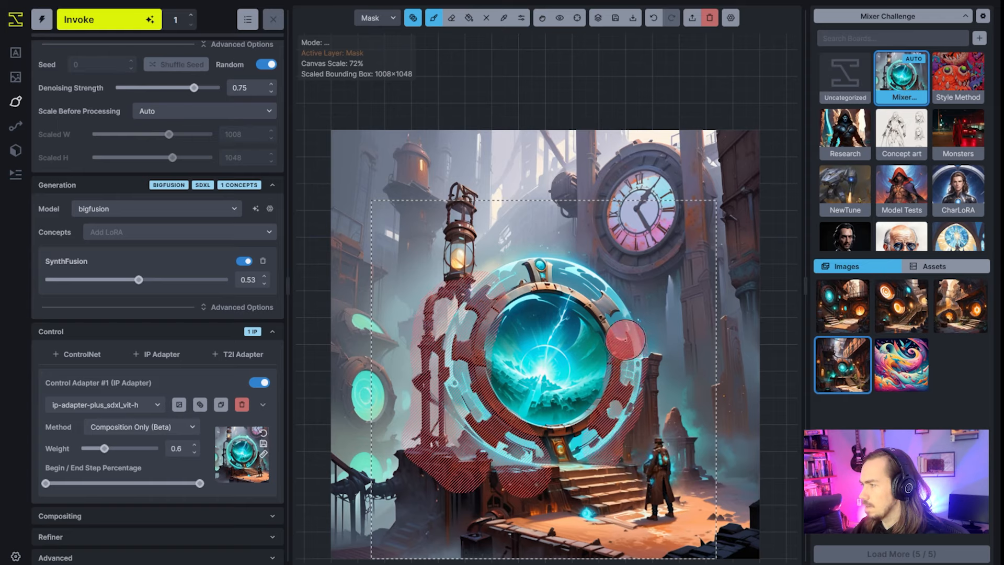
pyautogui.moveTo(626, 339)
pyautogui.mouseDown()
pyautogui.moveTo(648, 319)
pyautogui.moveTo(646, 397)
pyautogui.moveTo(627, 439)
pyautogui.moveTo(637, 453)
pyautogui.mouseUp()
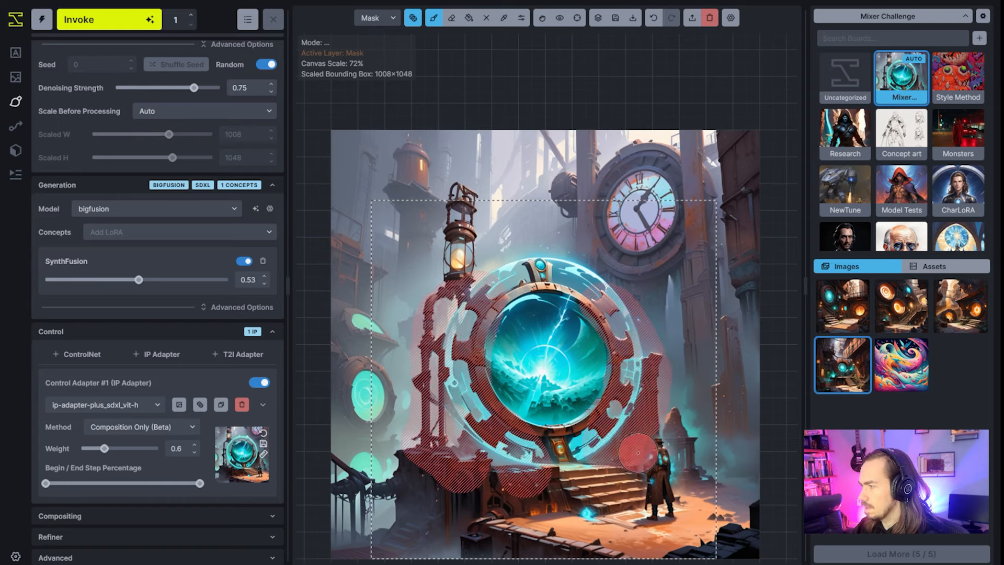
pyautogui.press('e')
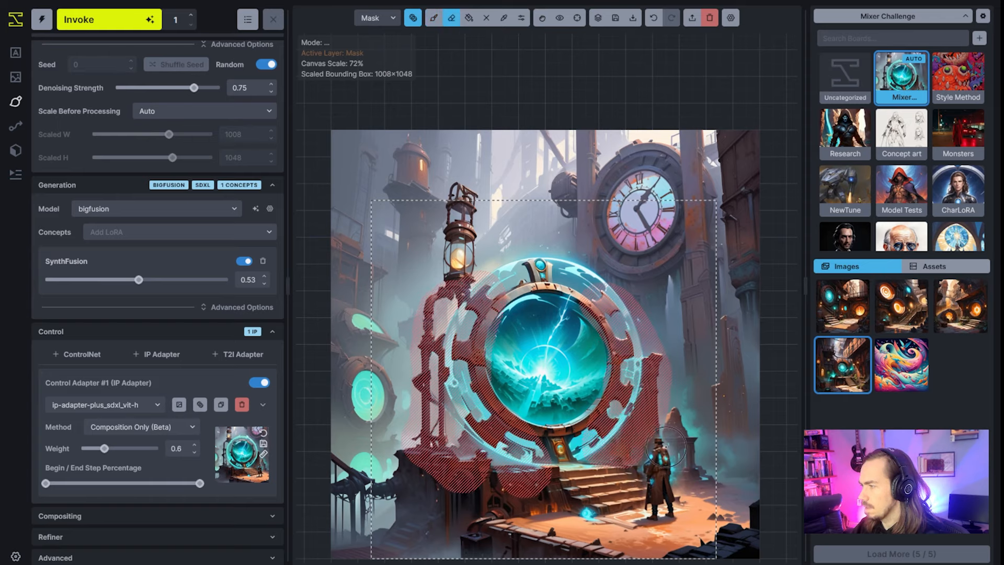
# Step: Generate a new version of the masked portal ring and surrounding structures, inspect it up close, and accept it
pyautogui.click(121, 21)
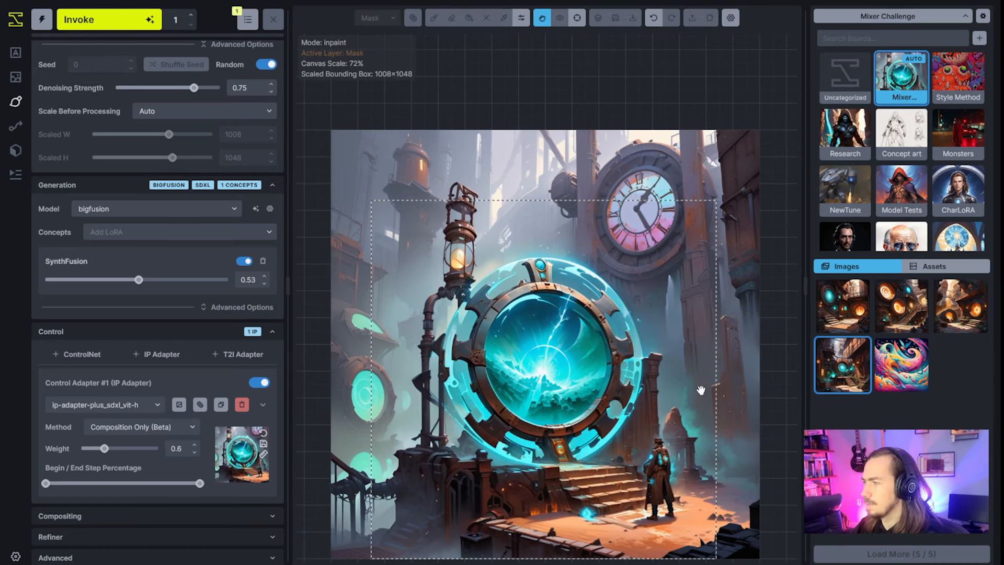
pyautogui.scroll(5, 648, 385)
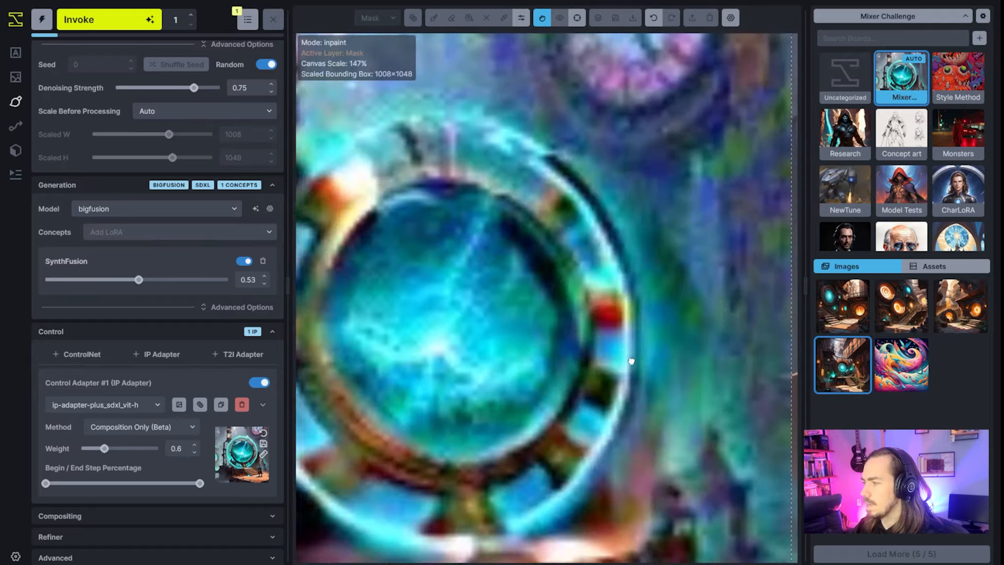
pyautogui.scroll(-5, 657, 356)
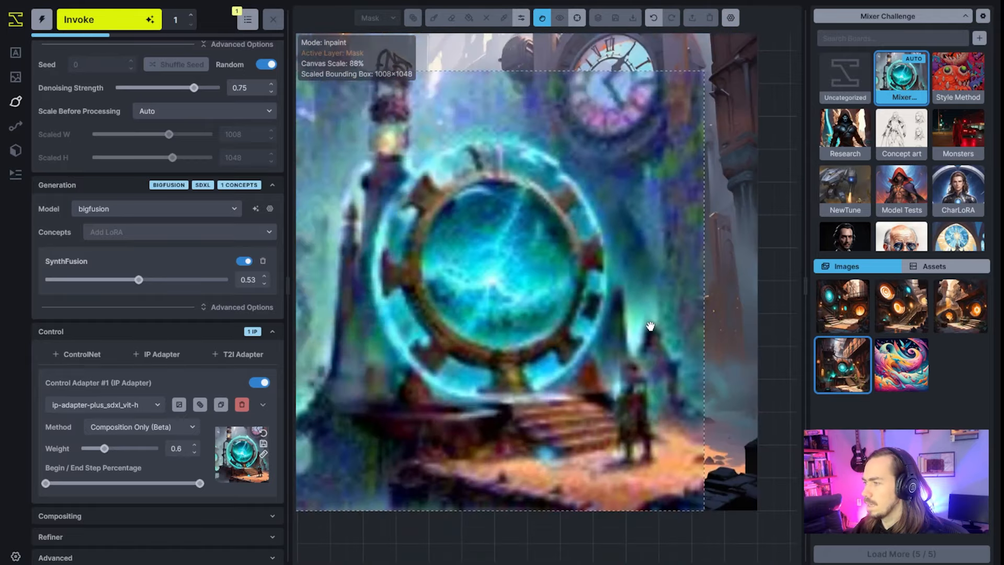
pyautogui.moveTo(651, 326); pyautogui.dragTo(661, 328)
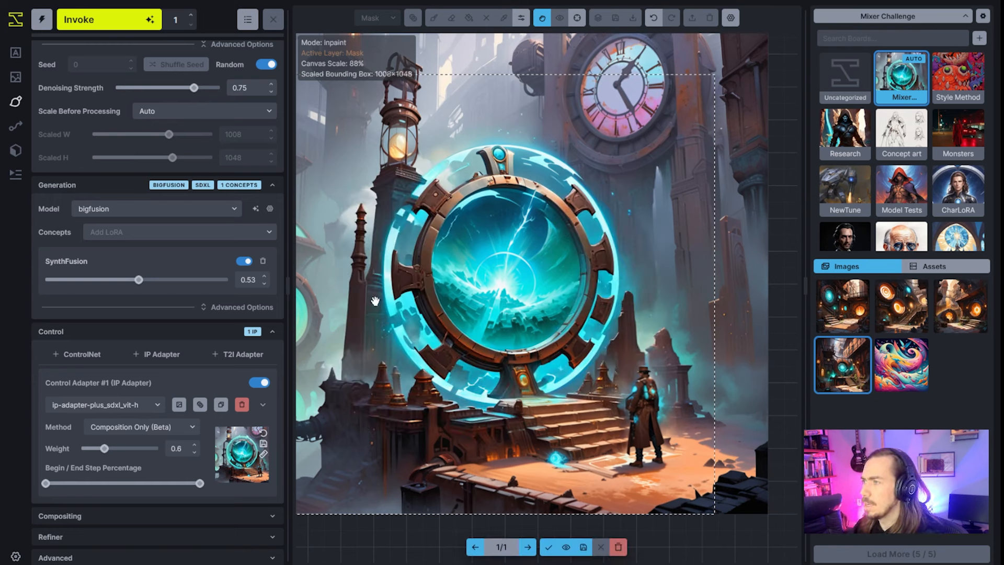
pyautogui.scroll(-4, 618, 374)
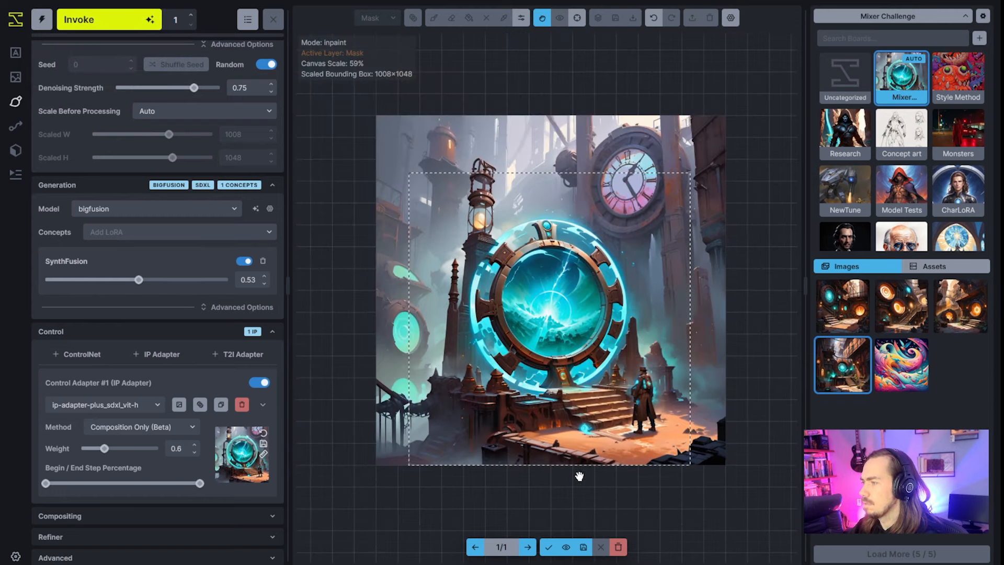
pyautogui.click(548, 546)
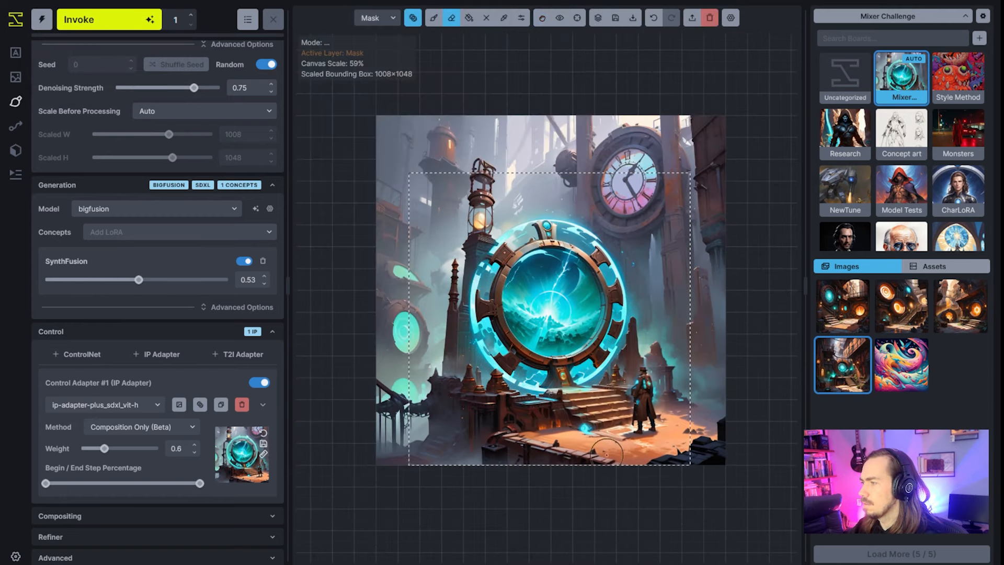
# Step: Shift the bounding box toward the canvas's upper-left corner and mask the lantern on the pillar beside the portal
pyautogui.press('v')
pyautogui.moveTo(700, 391); pyautogui.dragTo(647, 292)
pyautogui.press('b')
pyautogui.scroll(10, 418, 141)
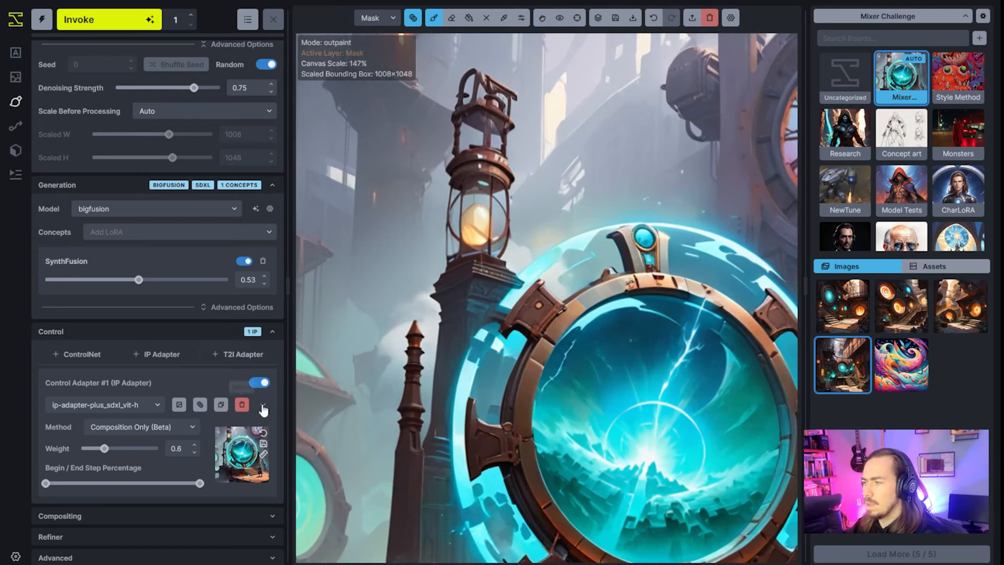
pyautogui.press('q')
pyautogui.moveTo(477, 235)
pyautogui.mouseDown()
pyautogui.moveTo(481, 178)
pyautogui.moveTo(497, 138)
pyautogui.moveTo(488, 100)
pyautogui.moveTo(495, 226)
pyautogui.moveTo(489, 166)
pyautogui.mouseUp()
pyautogui.scroll(-5, 480, 217)
pyautogui.press('q')
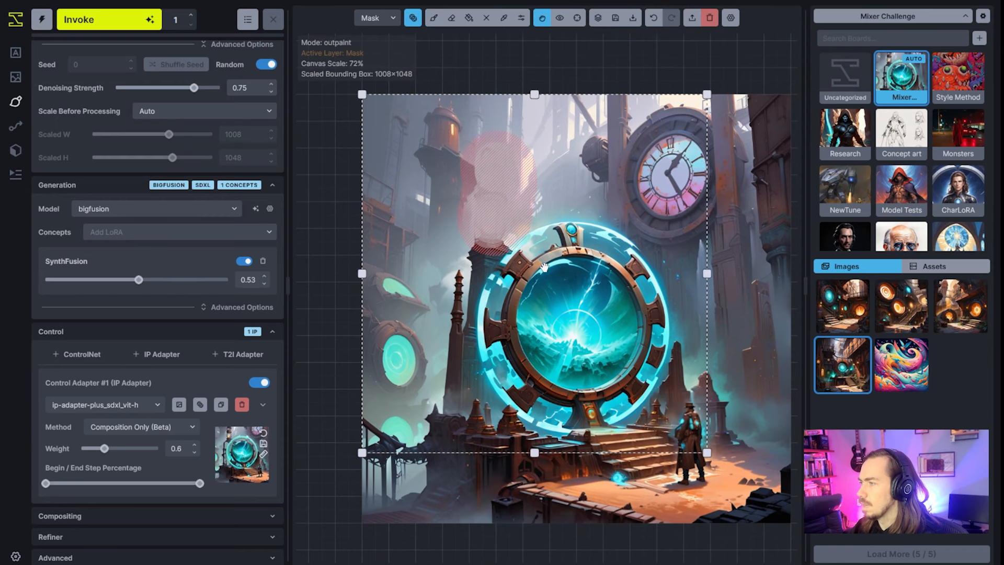
pyautogui.press('e')
pyautogui.press('b')
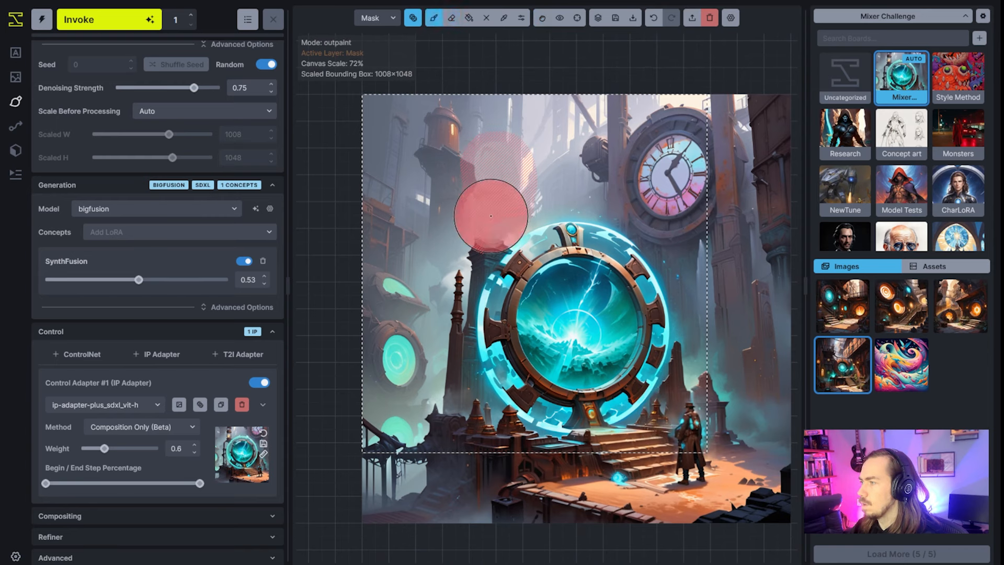
# Step: Regenerate the masked lantern with the bounding box recentred over the portal and the current canvas as IP Adapter reference, accepting the result
pyautogui.press('v')
pyautogui.moveTo(708, 357); pyautogui.dragTo(762, 411)
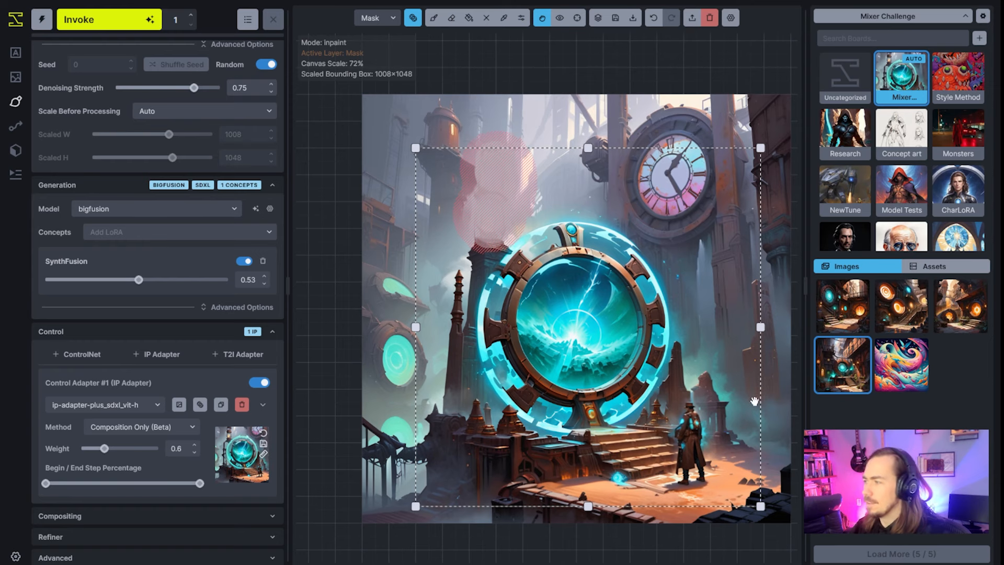
pyautogui.moveTo(755, 401); pyautogui.dragTo(754, 375)
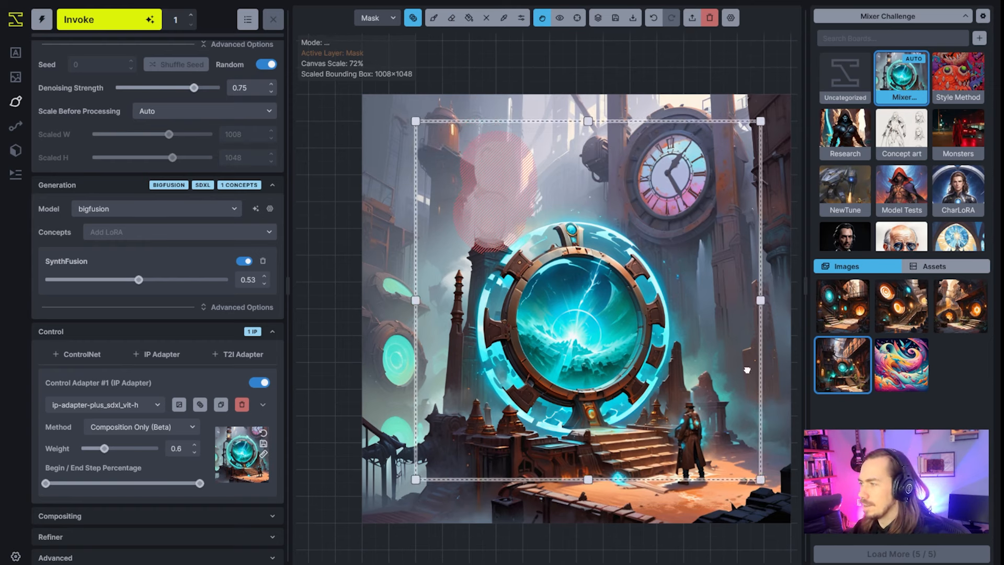
pyautogui.click(200, 404)
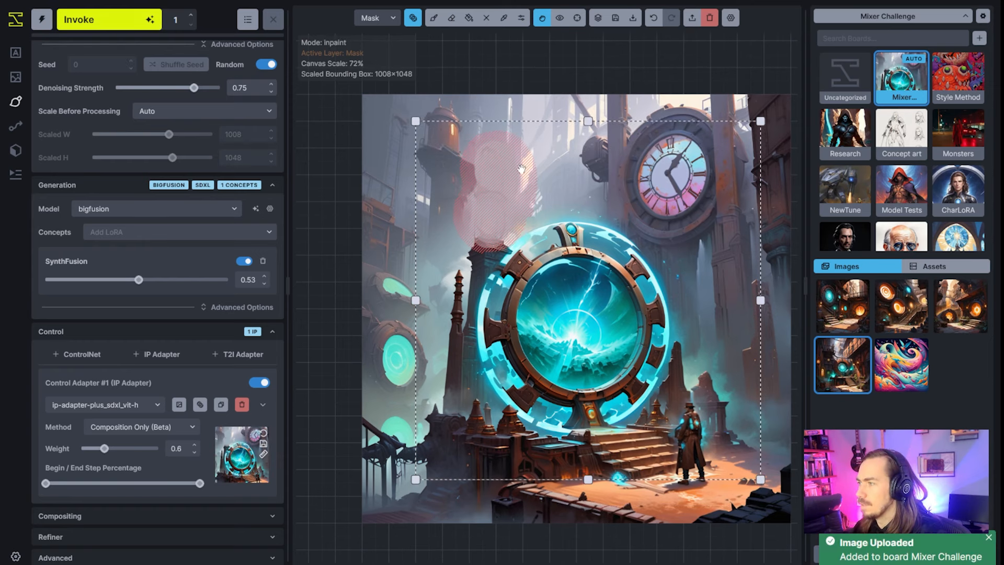
pyautogui.hotkey('ctrl', 'Return')
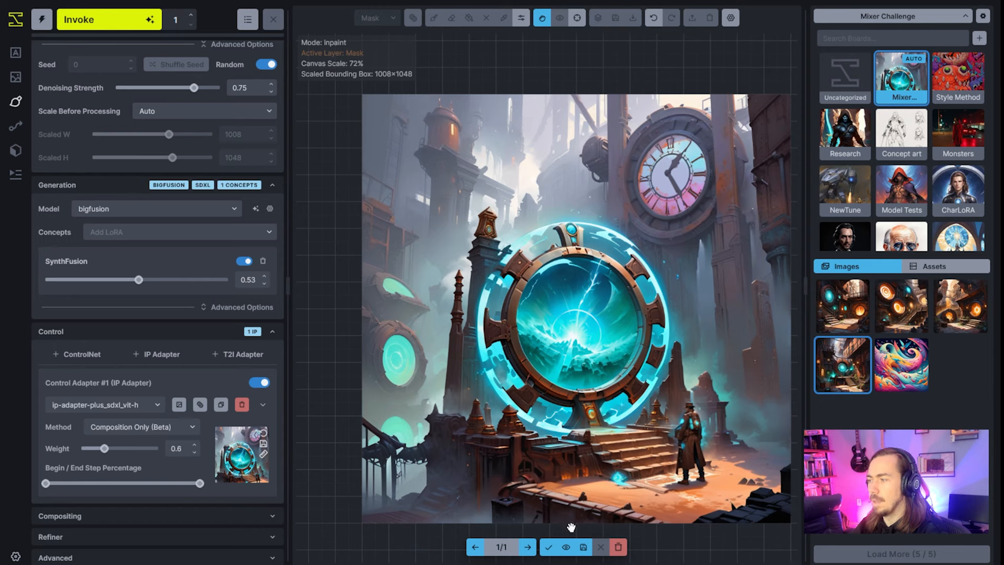
pyautogui.click(548, 547)
# Step: Examine the updated canvas, the generation settings, and the IP Adapter's expanded options and reference image
pyautogui.scroll(4, 218, 335)
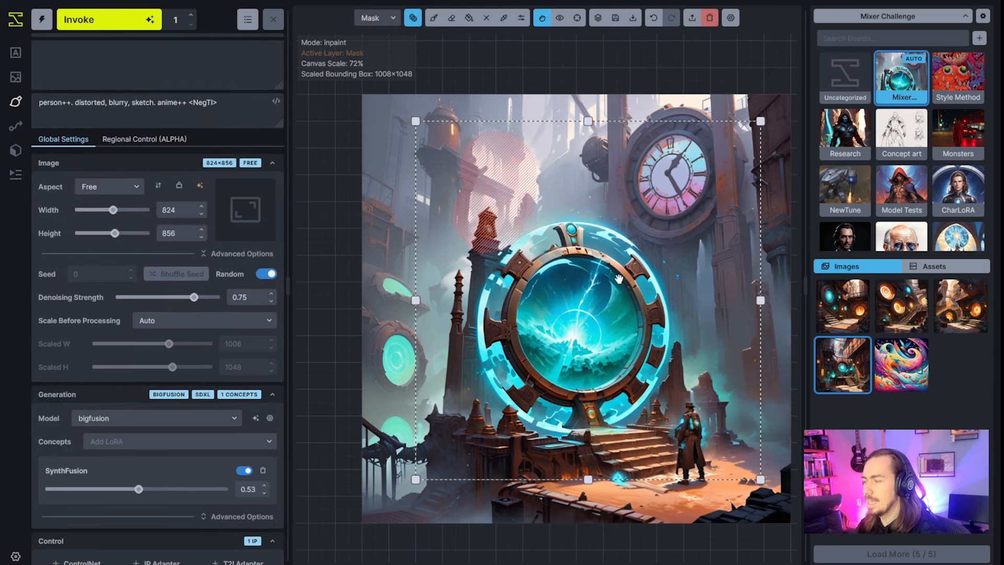
pyautogui.scroll(2, 519, 254)
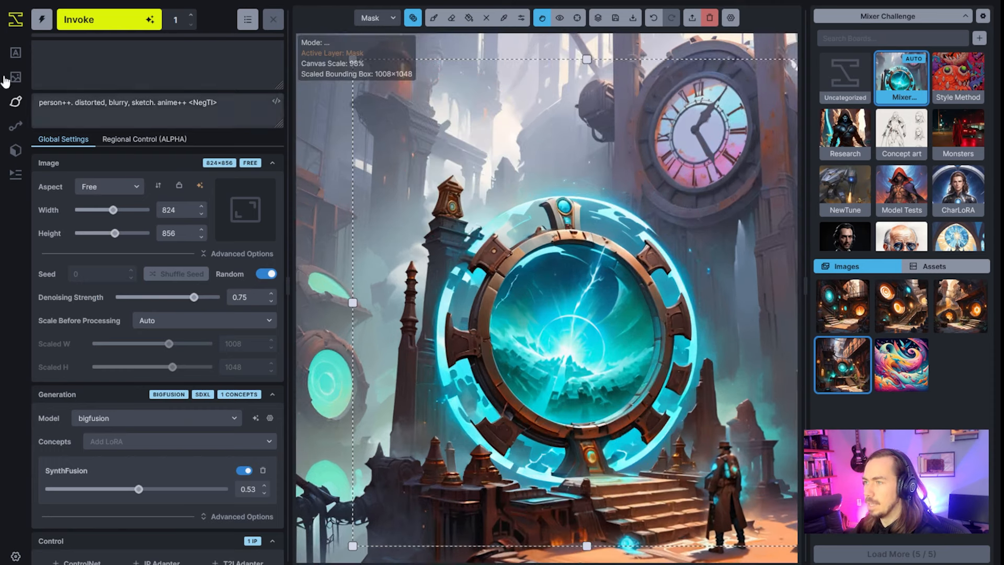
pyautogui.click(16, 52)
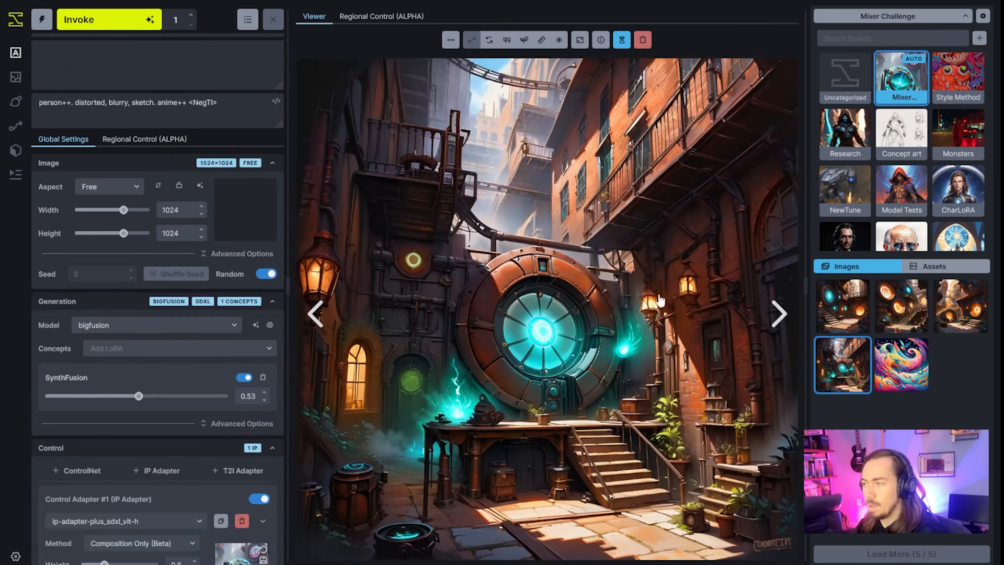
pyautogui.click(16, 102)
pyautogui.scroll(-2, 648, 248)
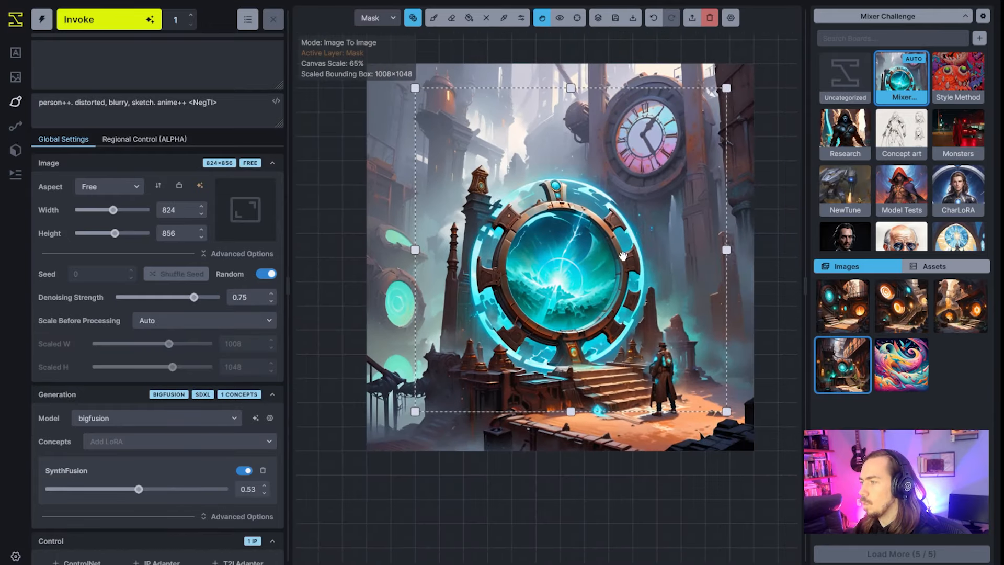
pyautogui.scroll(-4, 250, 412)
pyautogui.scroll(5, 203, 443)
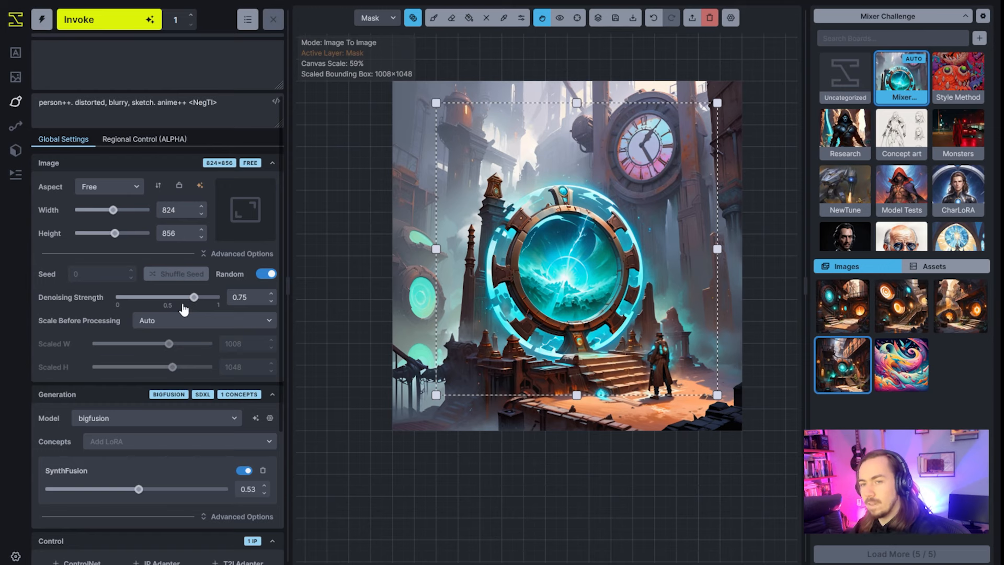
pyautogui.scroll(-5, 219, 391)
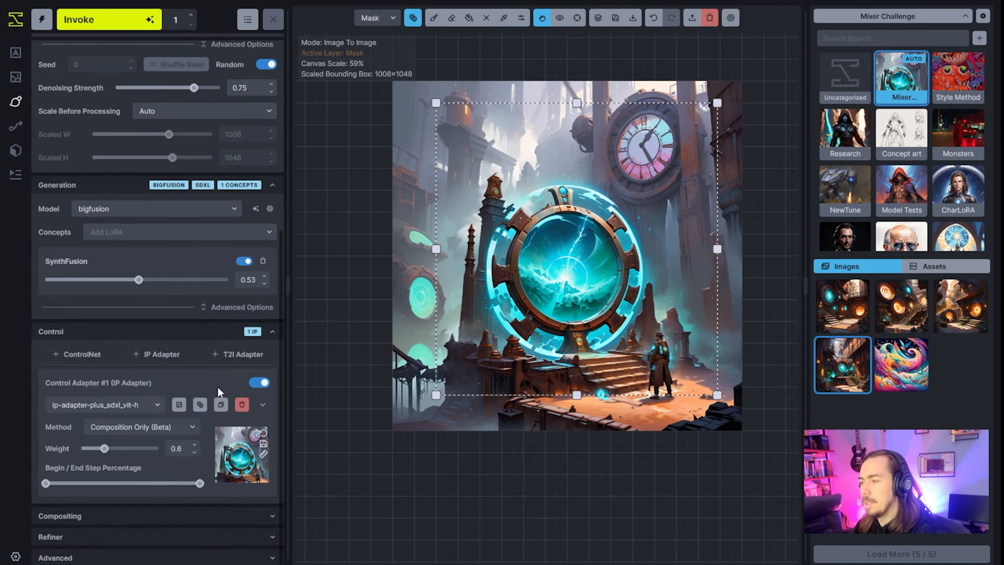
pyautogui.click(262, 405)
pyautogui.scroll(-5, 256, 418)
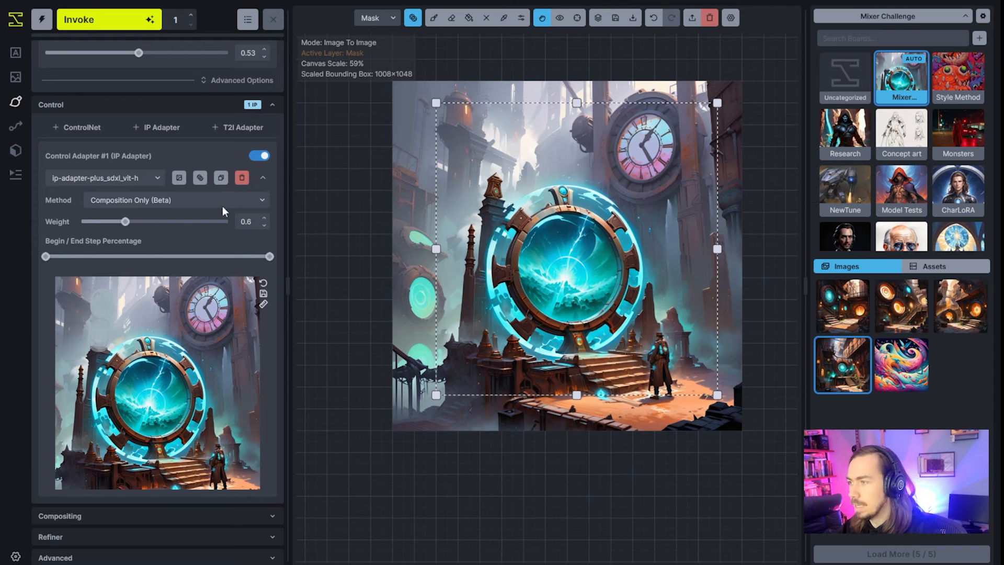
pyautogui.scroll(10, 230, 293)
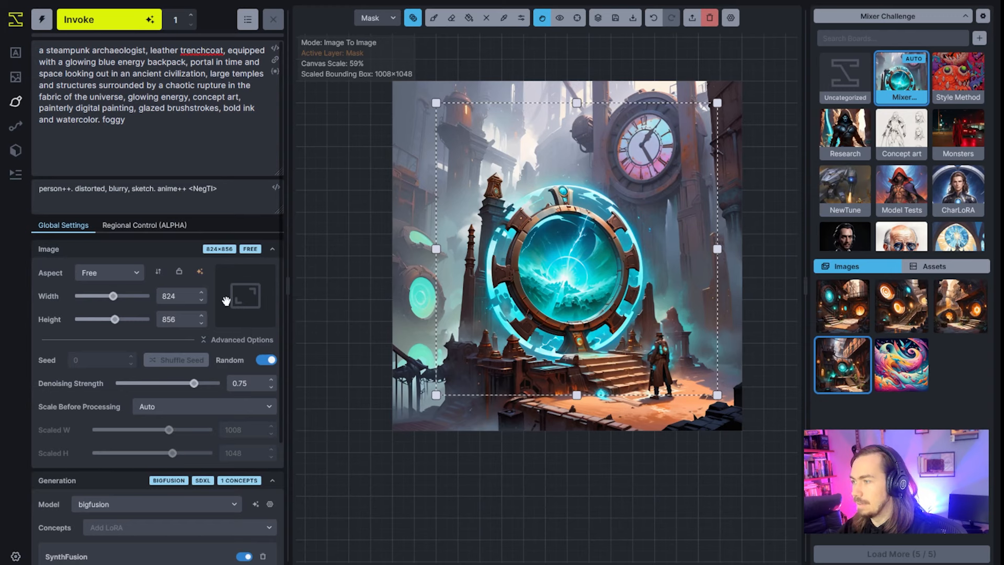
# Step: Lower the bounding box slightly, mask the whole portal including its centre, and queue a generation at Denoising Strength 0.85
pyautogui.moveTo(193, 383); pyautogui.dragTo(204, 383)
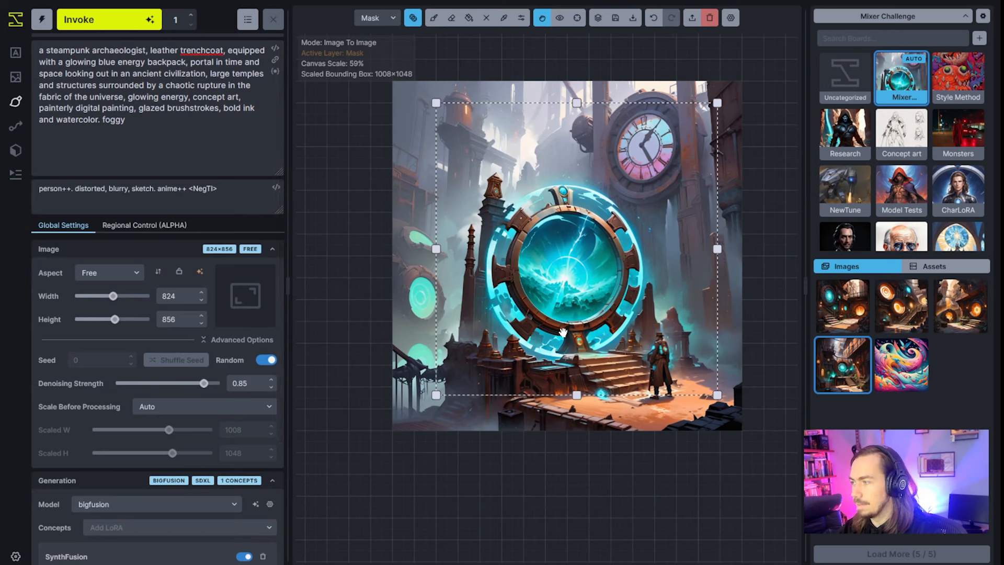
pyautogui.moveTo(563, 332); pyautogui.dragTo(563, 355)
pyautogui.press('b')
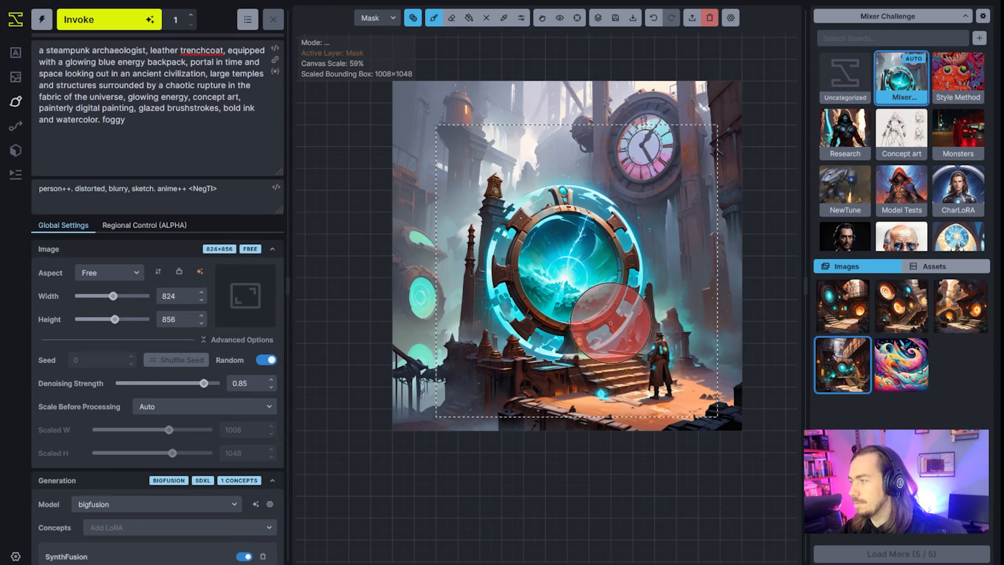
pyautogui.scroll(12, 610, 323)
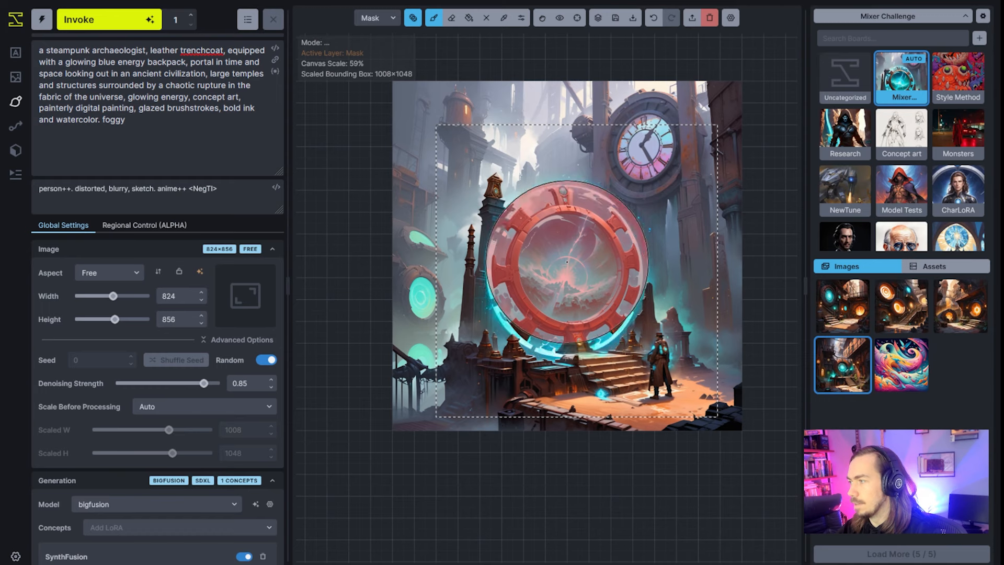
pyautogui.click(567, 261)
pyautogui.click(109, 19)
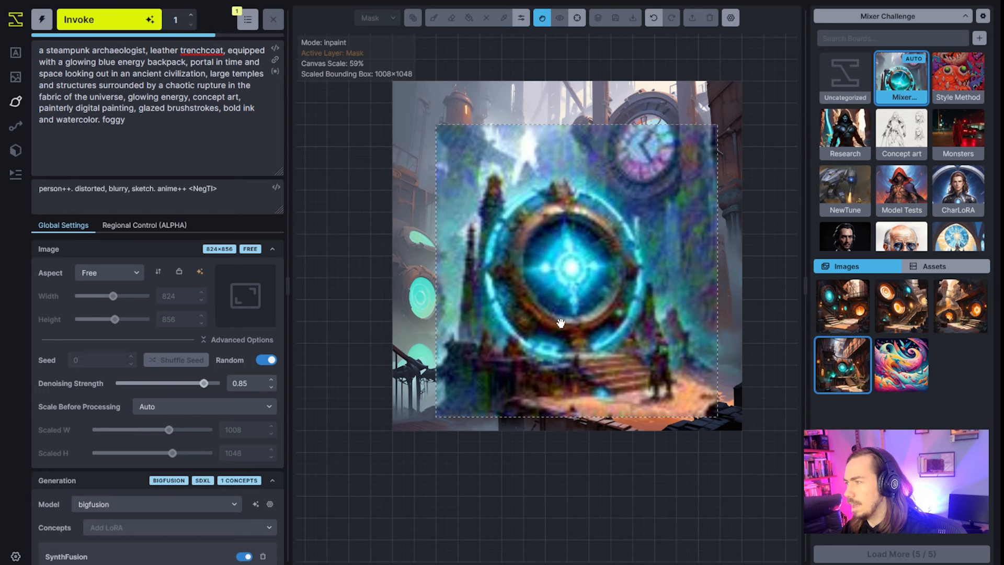
# Step: Inspect the staged portal variation and compare it with the previous canvas by hiding and showing it
pyautogui.scroll(2, 594, 331)
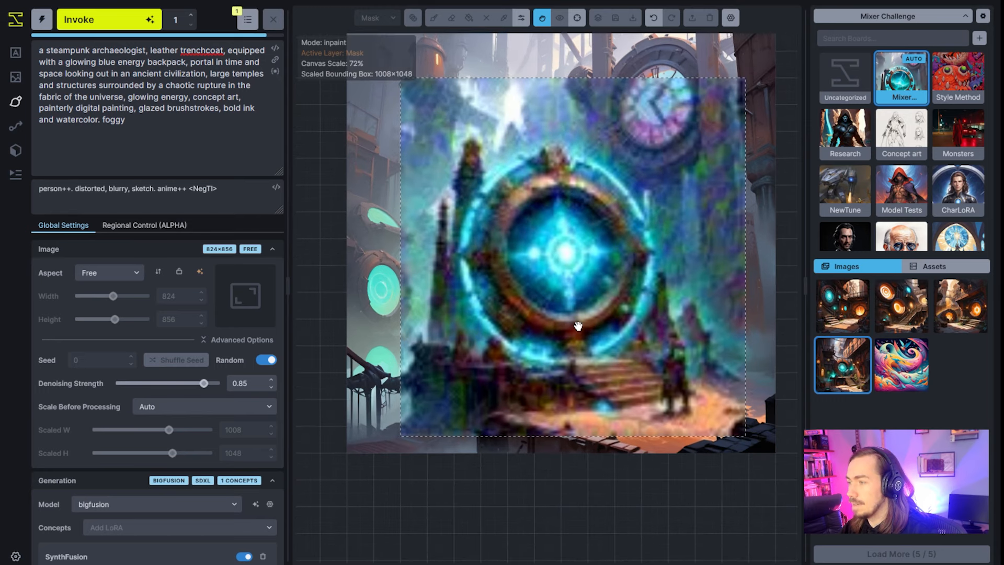
pyautogui.scroll(1, 578, 326)
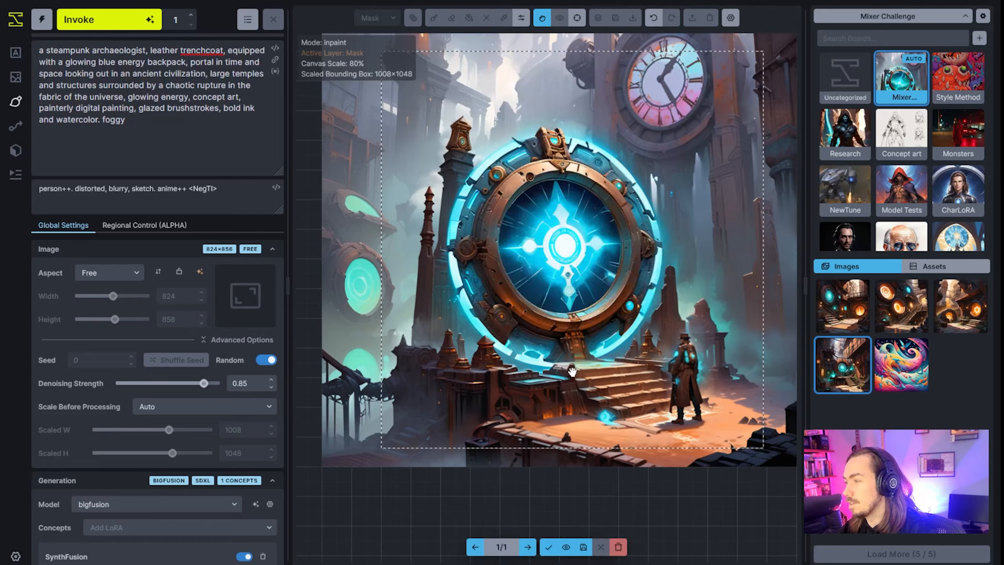
pyautogui.scroll(-3, 558, 396)
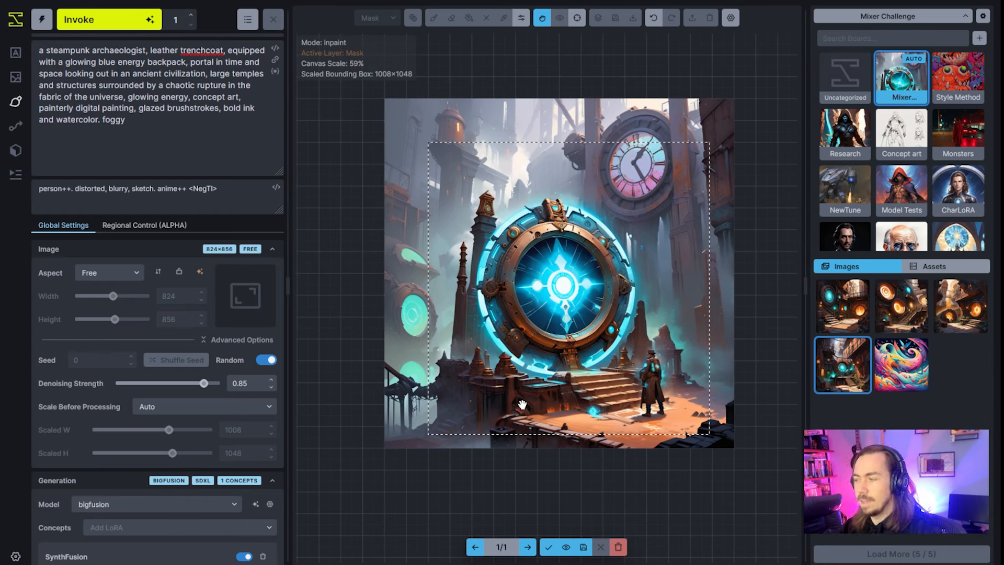
pyautogui.click(565, 547)
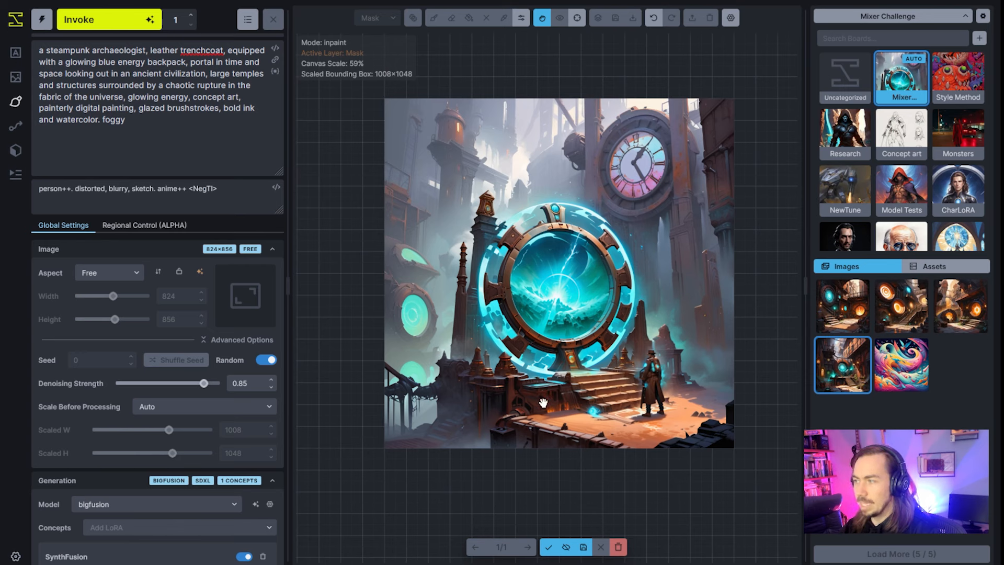
pyautogui.click(566, 546)
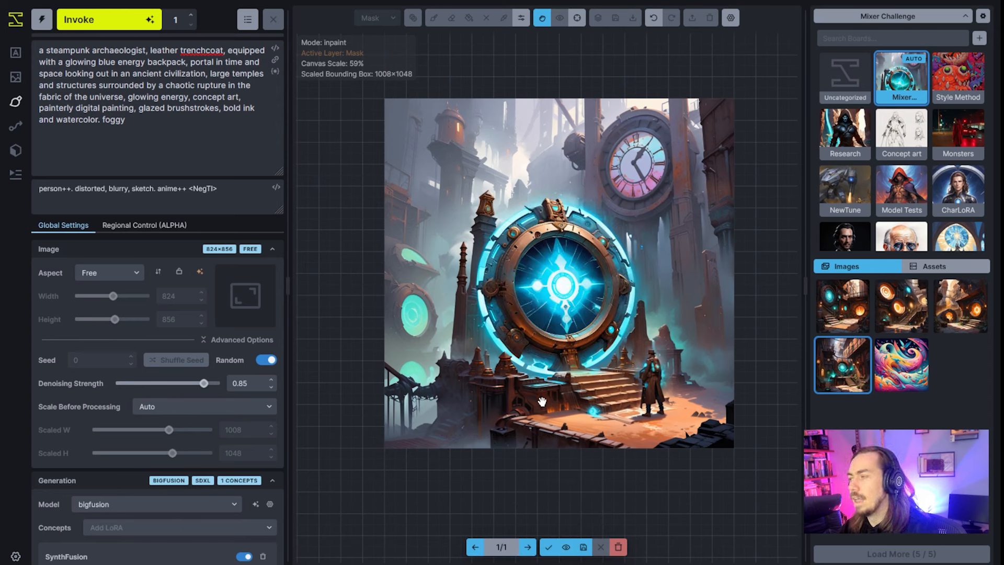
# Step: Add an IP Adapter with the ip-adapter-plus_sdxl_vit-h model, the Composition Only (Beta) method and the original canvas image as its reference
pyautogui.click(566, 547)
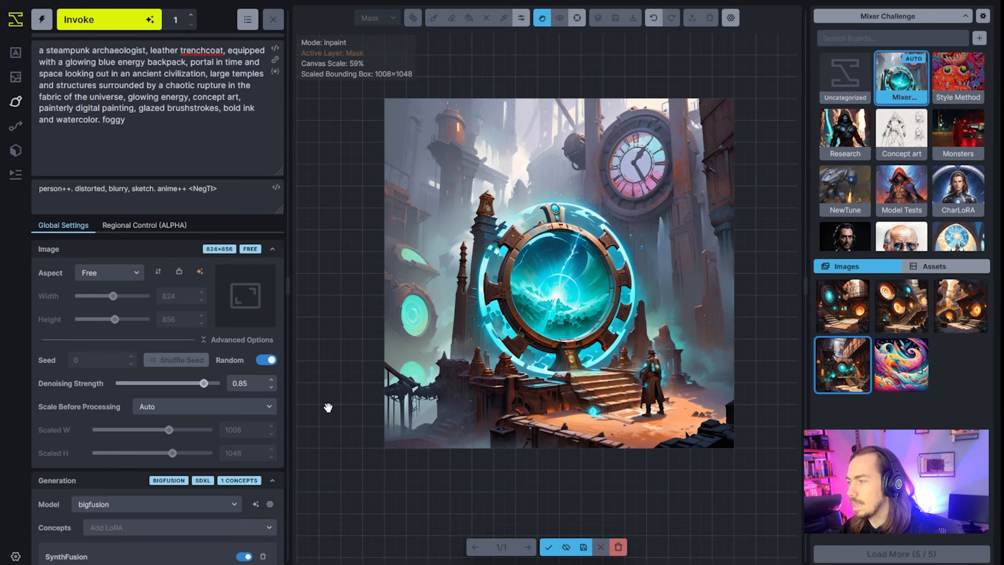
pyautogui.scroll(-3, 276, 395)
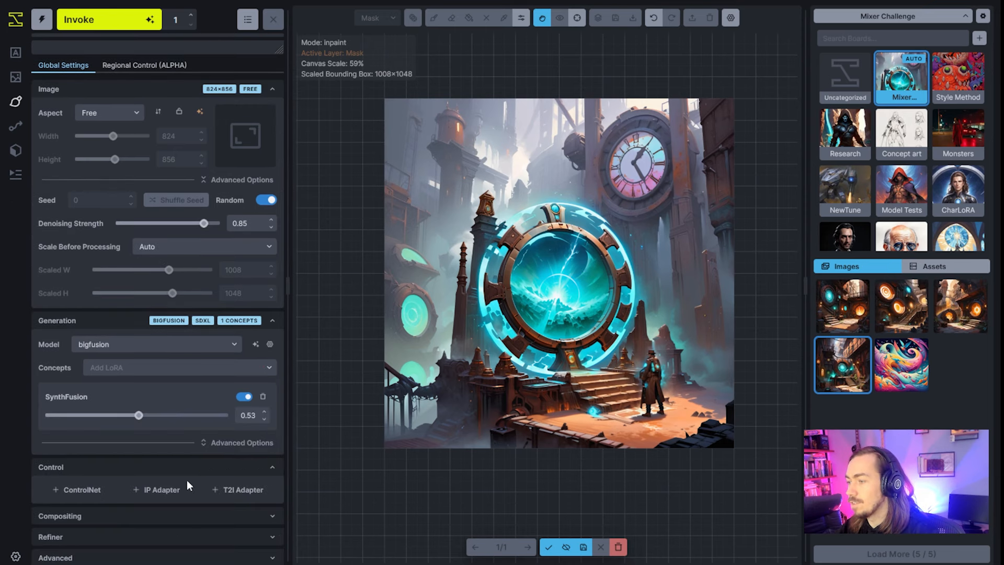
pyautogui.click(157, 489)
pyautogui.click(136, 411)
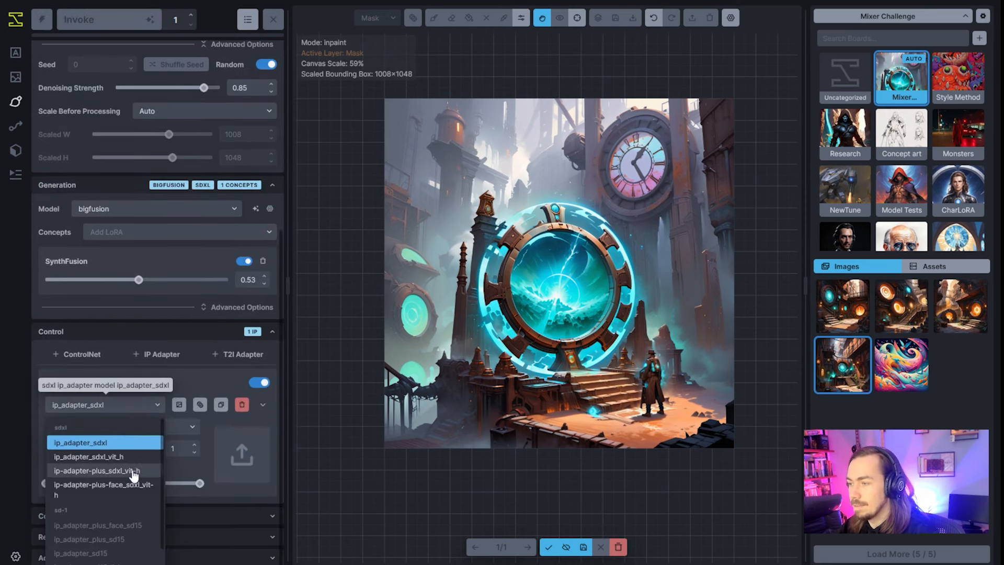
pyautogui.click(134, 470)
pyautogui.click(152, 426)
pyautogui.click(155, 476)
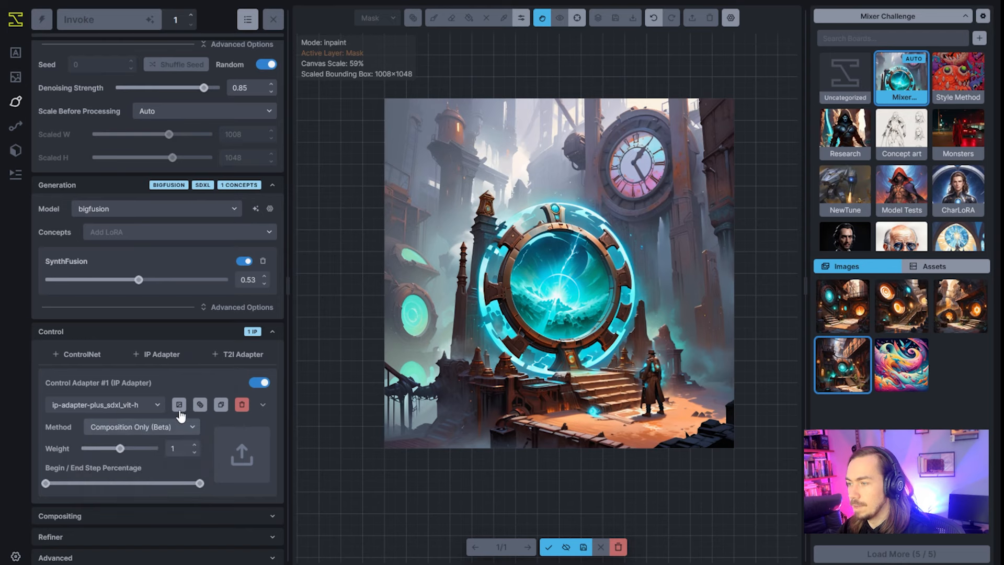
pyautogui.click(179, 404)
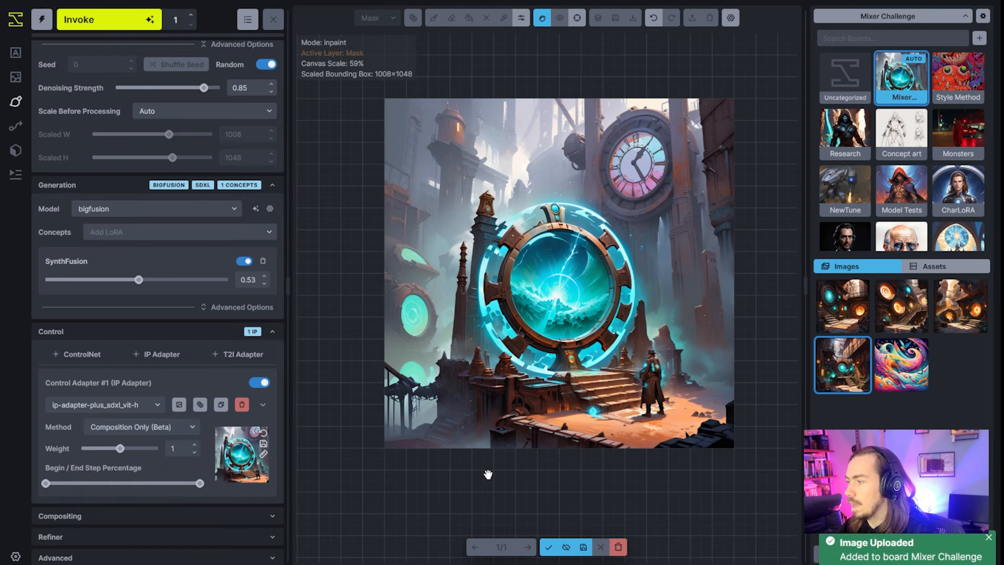
# Step: Discard the staged result, turn off the random seed and generate the masked portal with the IP Adapter enabled
pyautogui.click(618, 547)
pyautogui.scroll(5, 140, 199)
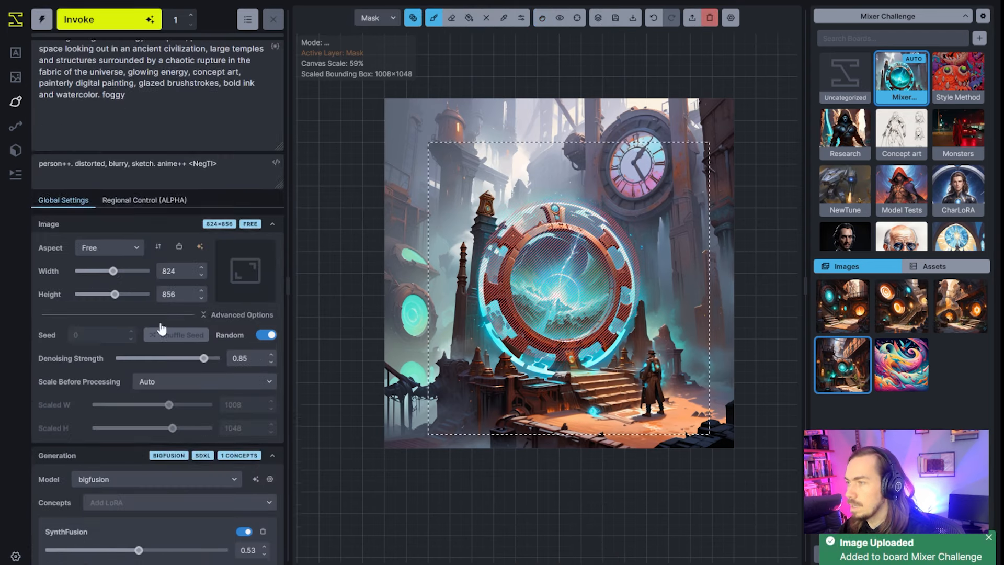
pyautogui.click(268, 345)
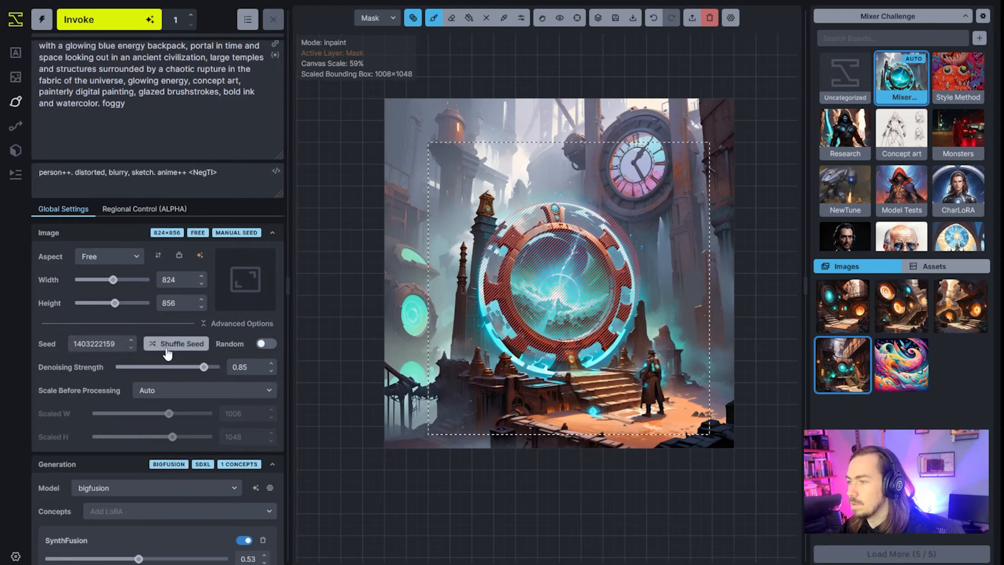
pyautogui.scroll(-5, 95, 379)
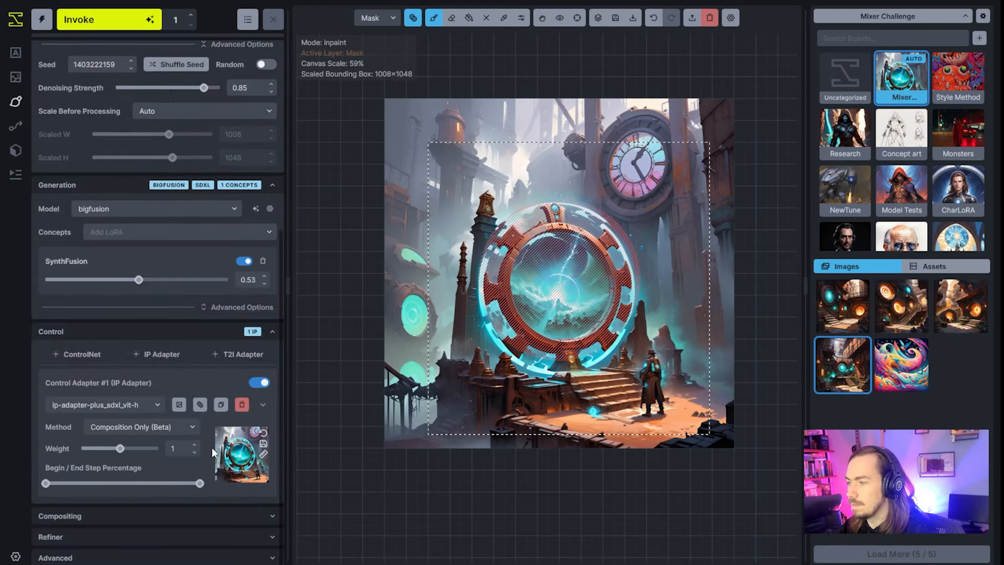
pyautogui.click(122, 21)
# Step: Disable the IP Adapter and queue another generation of the portal with the same seed
pyautogui.click(259, 385)
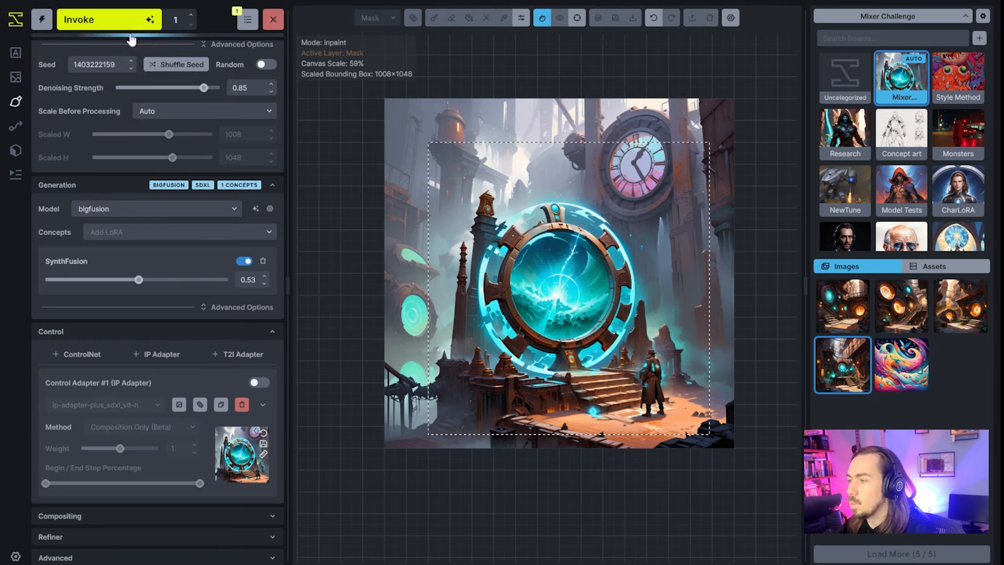
pyautogui.click(126, 22)
pyautogui.scroll(6, 183, 483)
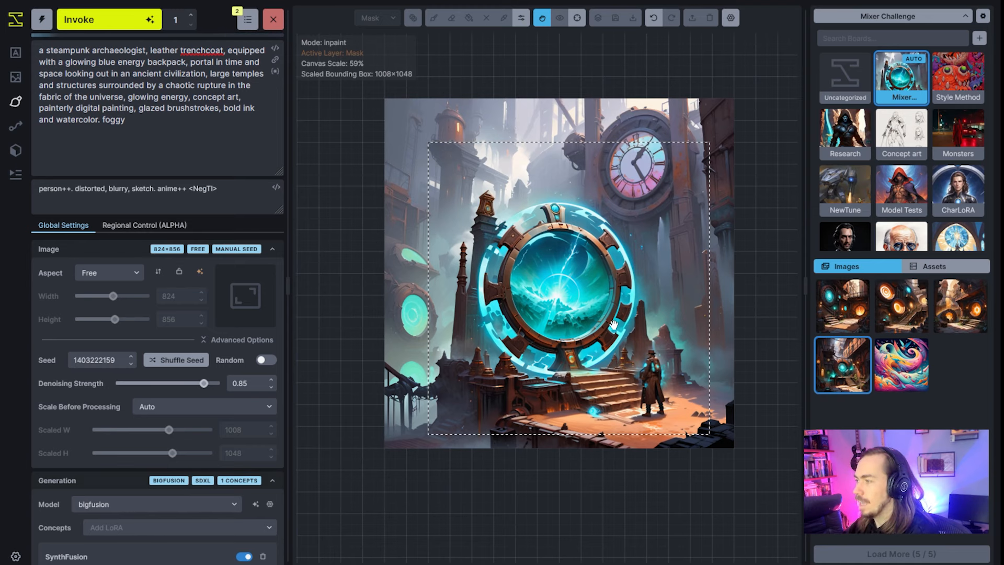
# Step: Examine the generated portal up close while the second generation renders
pyautogui.scroll(6, 635, 313)
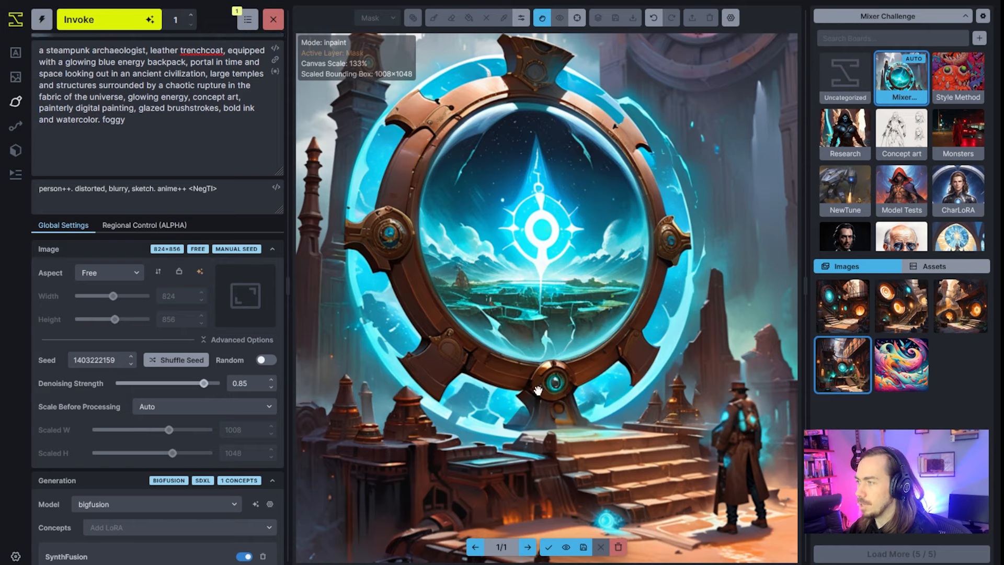
pyautogui.scroll(-3, 585, 318)
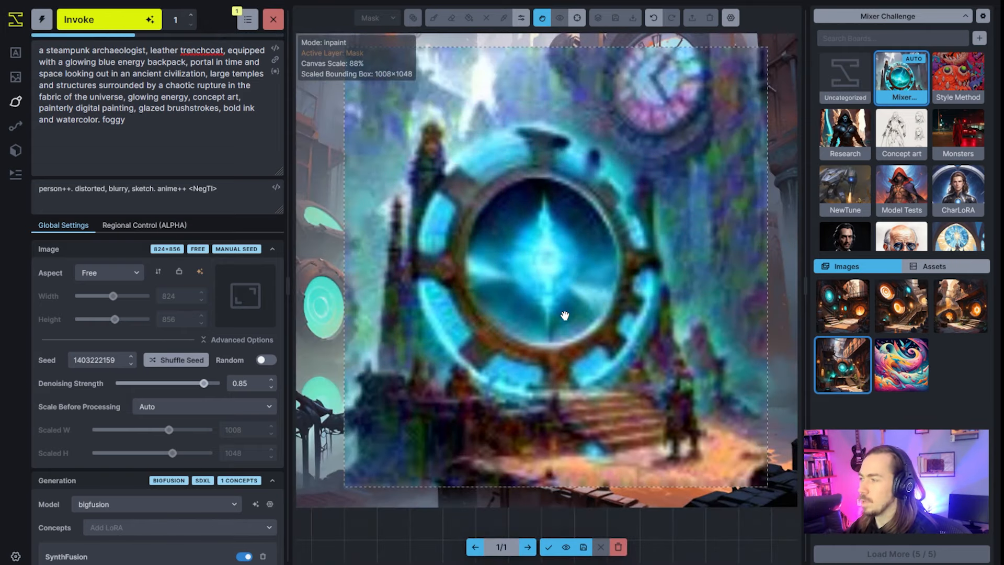
pyautogui.scroll(3, 565, 315)
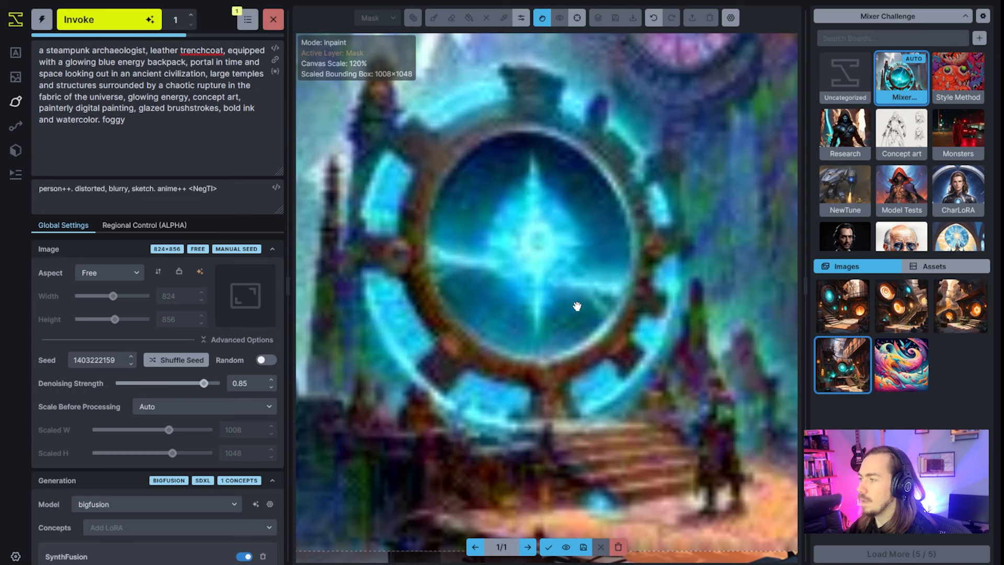
pyautogui.scroll(-3, 578, 308)
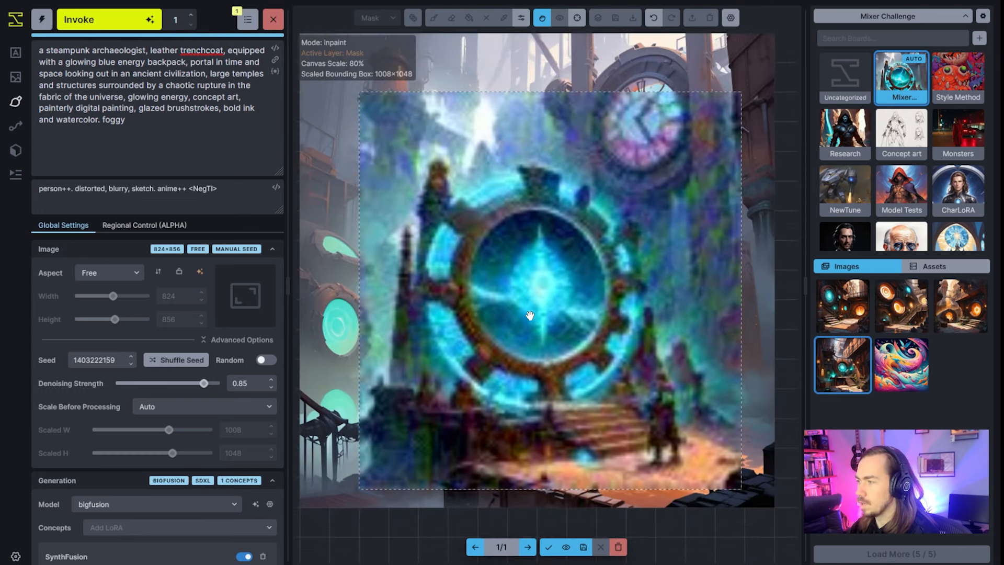
pyautogui.scroll(2, 555, 283)
pyautogui.scroll(2, 555, 282)
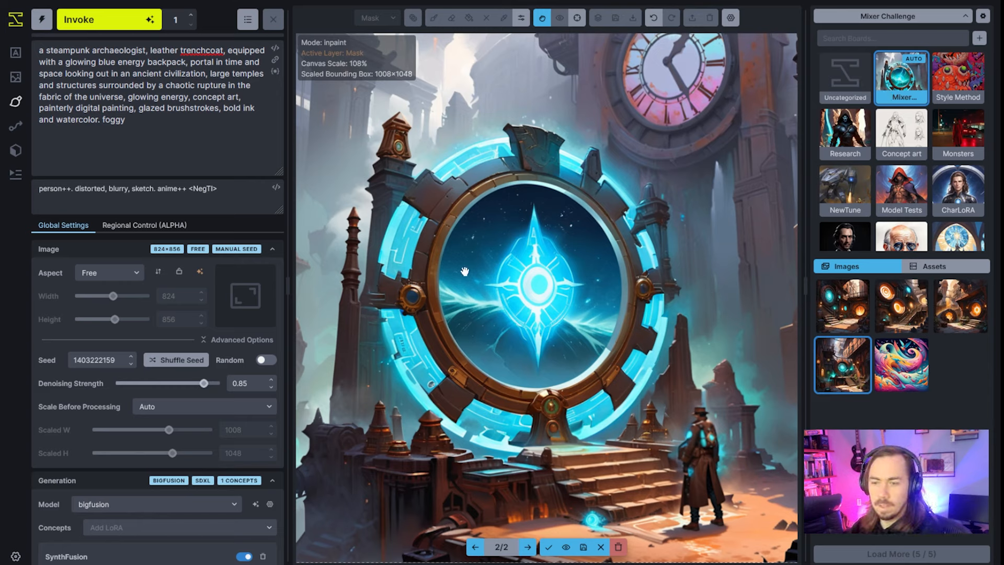
# Step: Compare the two staged portal results with each other and with the original canvas image
pyautogui.click(565, 547)
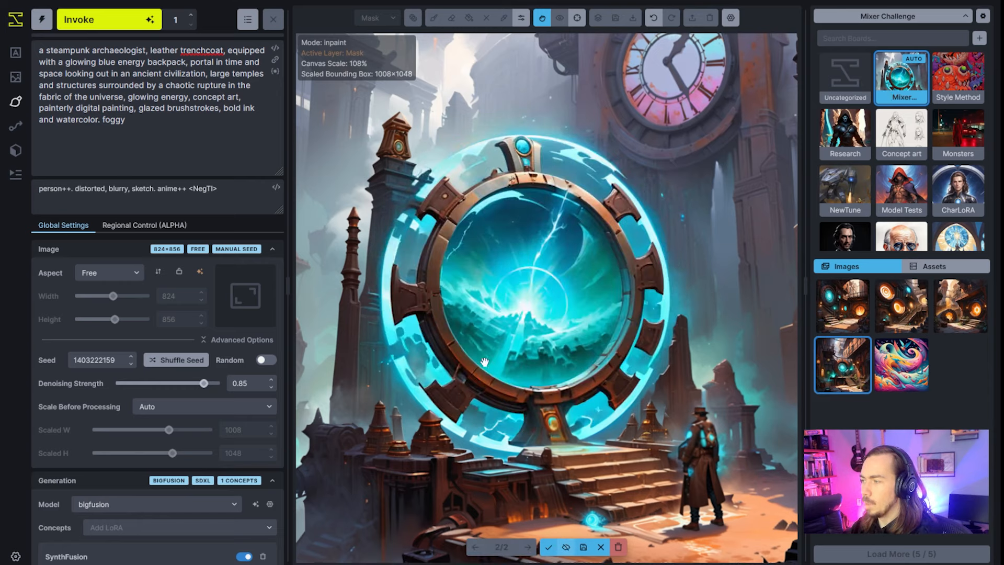
pyautogui.click(566, 547)
pyautogui.click(475, 547)
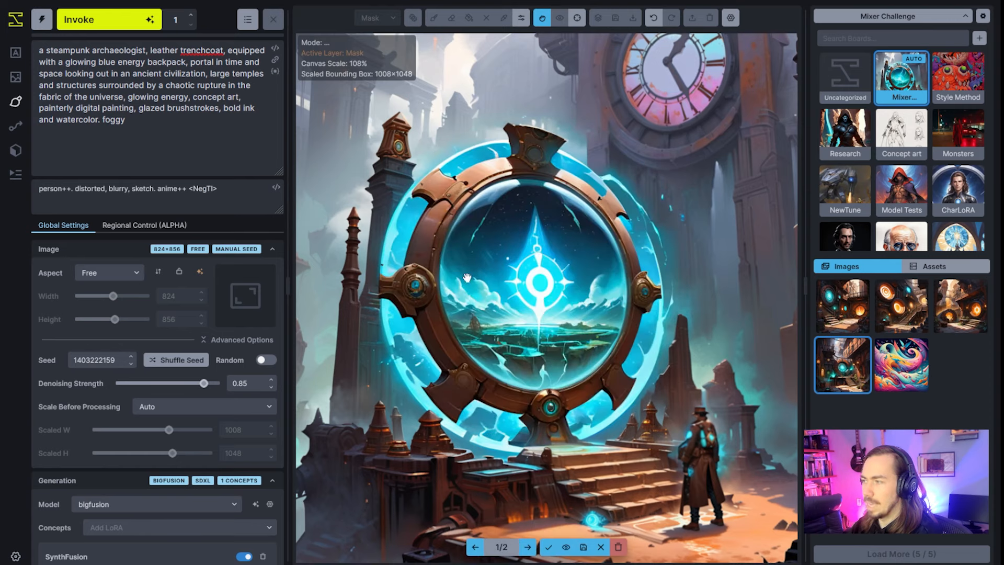
pyautogui.scroll(-3, 499, 334)
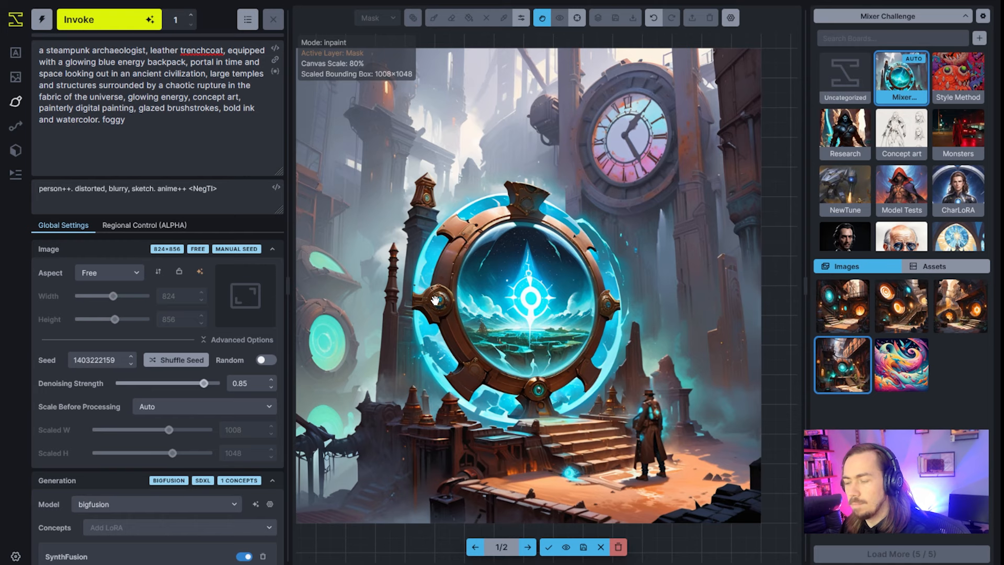
pyautogui.scroll(-5, 252, 296)
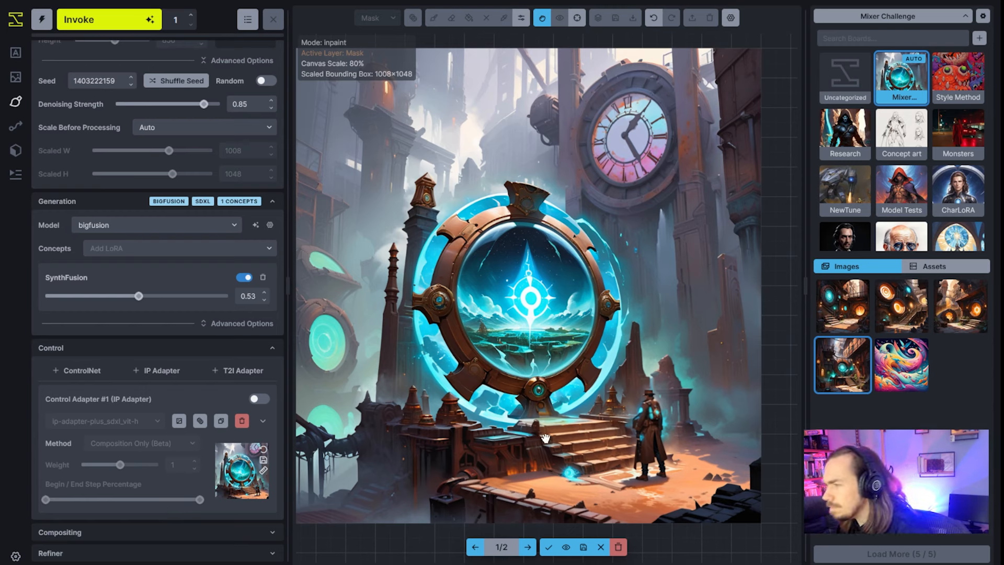
pyautogui.press('Right')
pyautogui.press('Left')
pyautogui.press('Right')
pyautogui.press('Left')
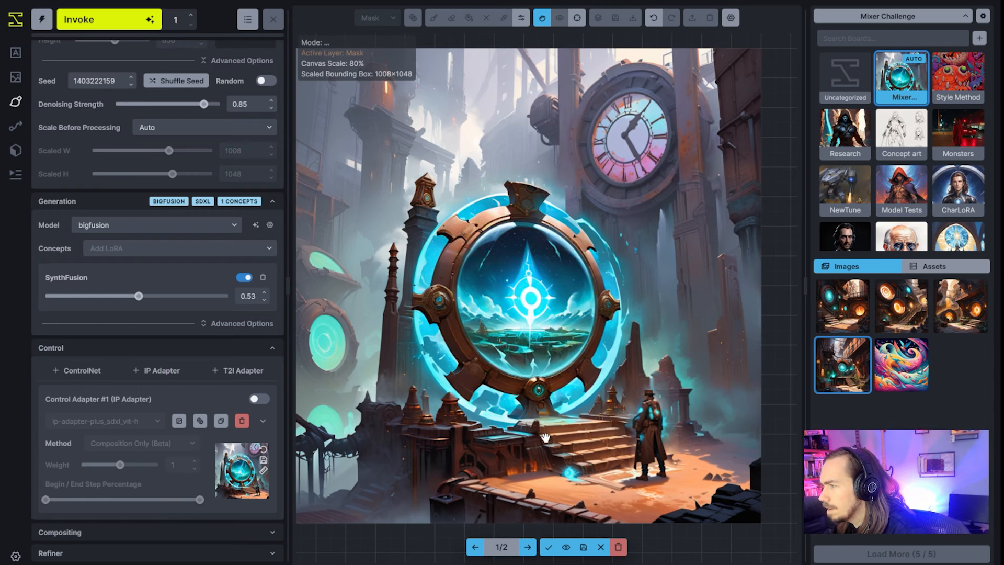
pyautogui.click(566, 547)
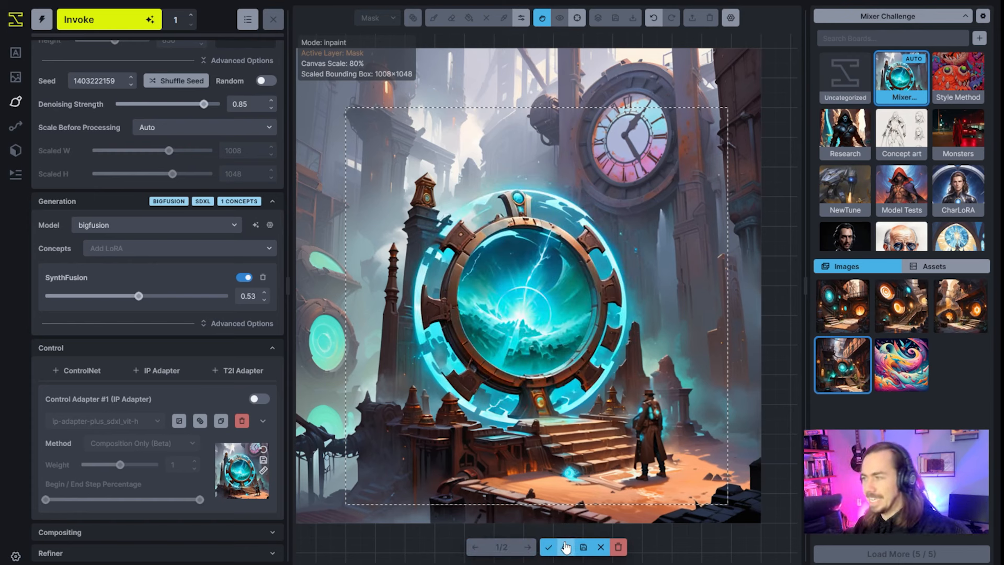
pyautogui.click(566, 546)
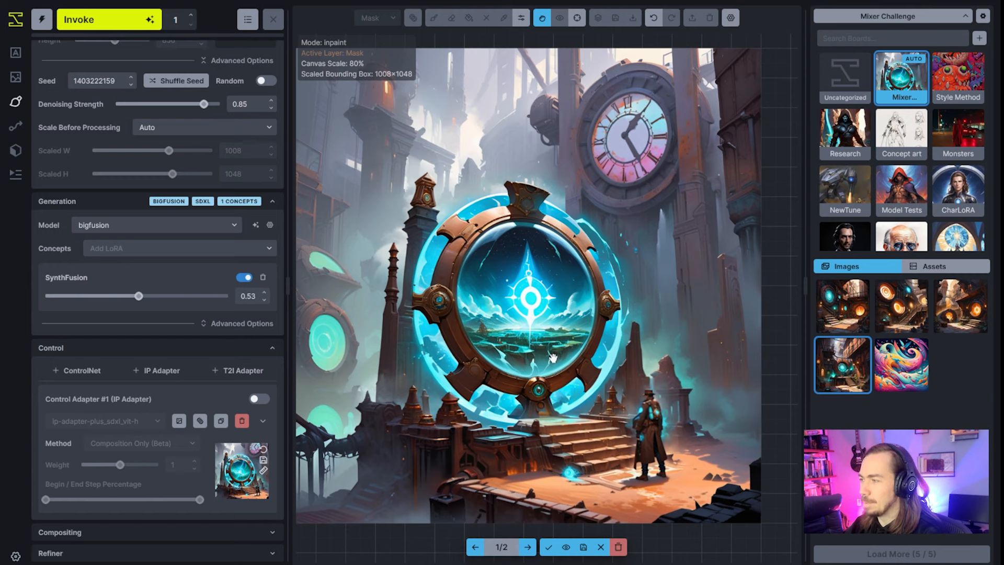
# Step: Accept the first staged portal result onto the canvas
pyautogui.press('shift')
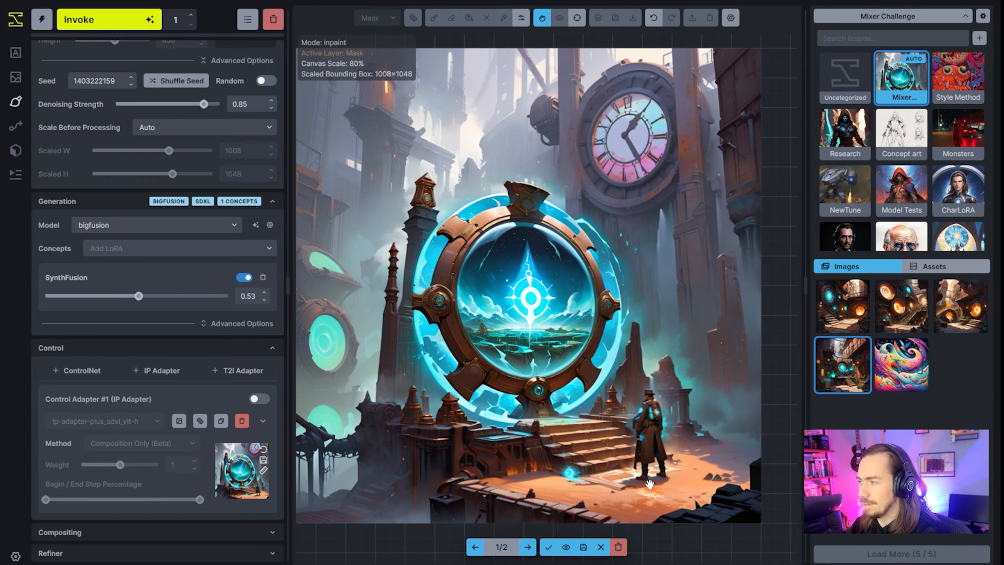
pyautogui.scroll(-3, 650, 483)
pyautogui.click(549, 547)
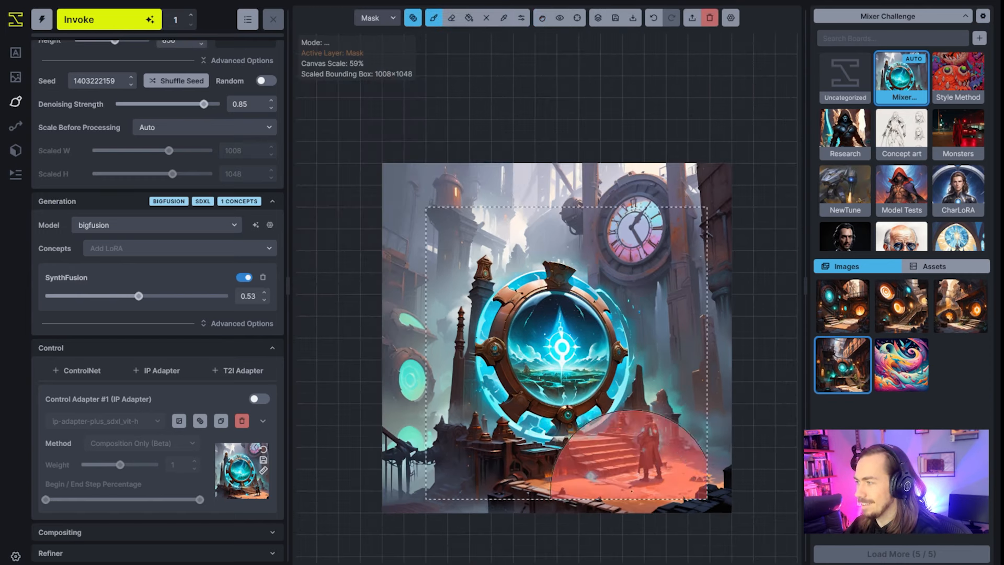
# Step: Move the bounding box to the lower-right corner of the canvas image and save the canvas to the gallery
pyautogui.press('v')
pyautogui.moveTo(702, 274)
pyautogui.mouseDown()
pyautogui.moveTo(654, 292)
pyautogui.moveTo(732, 293)
pyautogui.mouseUp()
pyautogui.press('shift')
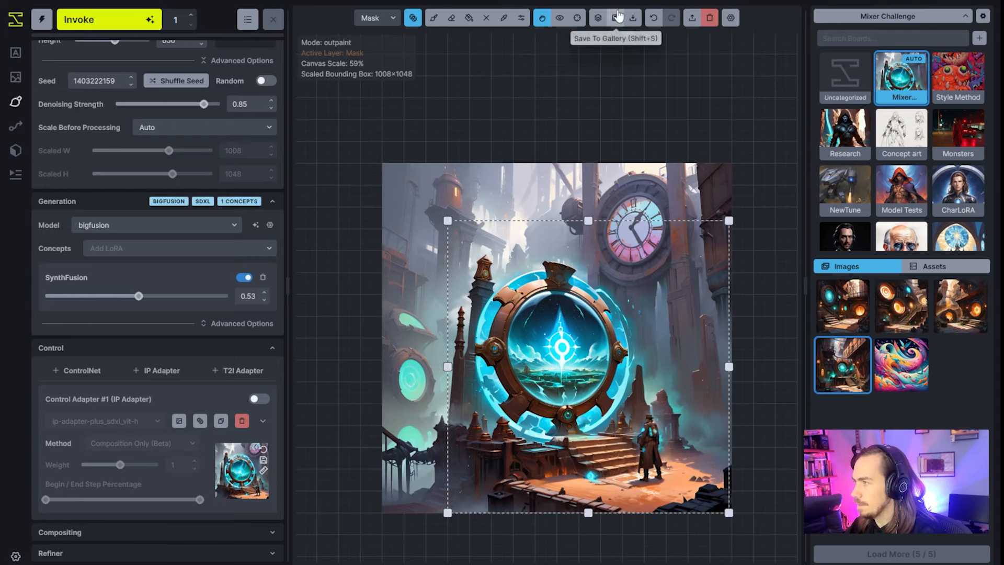
pyautogui.click(616, 17)
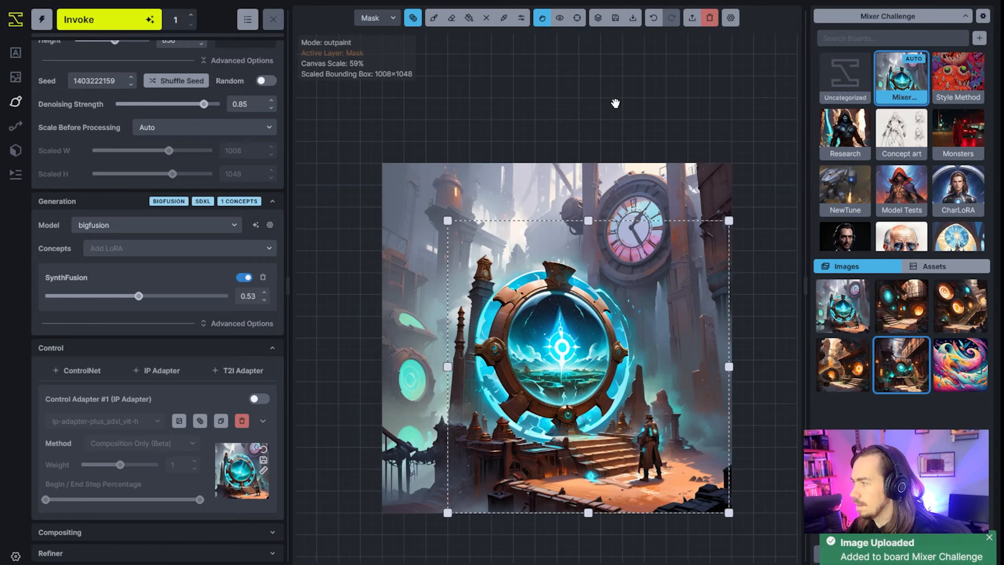
# Step: Open the text-to-image workspace, switch to the Invoker chat in ChatGPT and regenerate the challenge
pyautogui.click(15, 53)
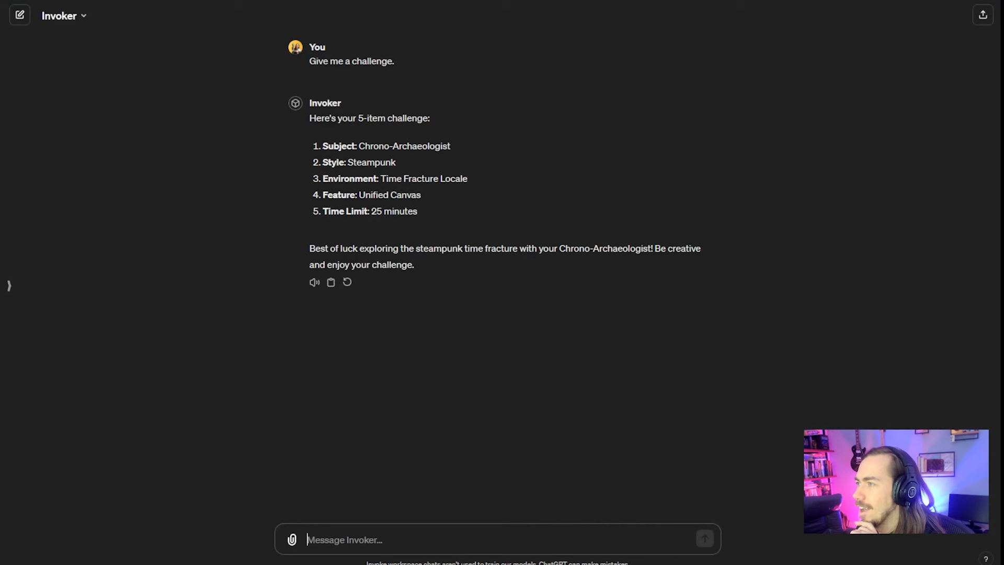
pyautogui.click(347, 283)
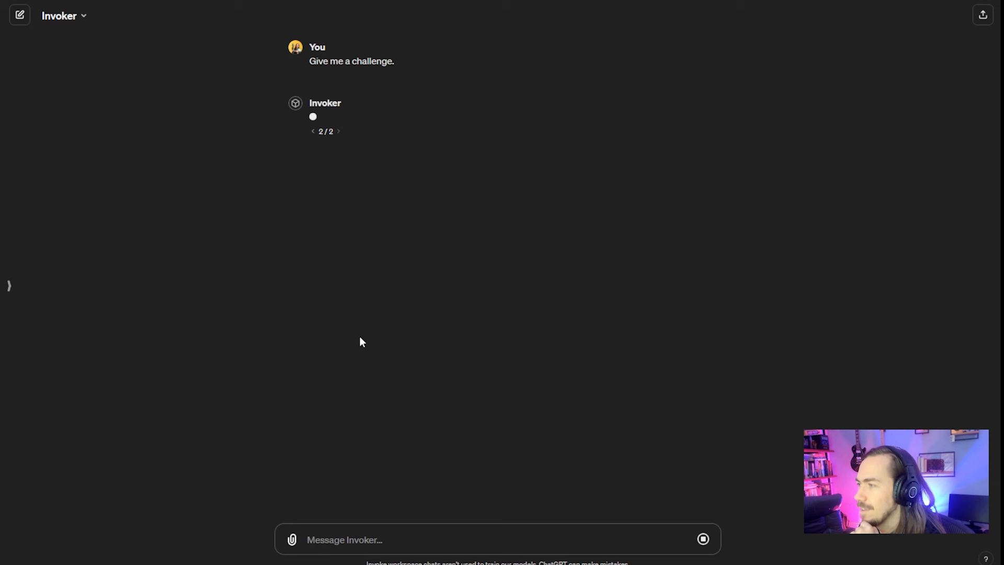
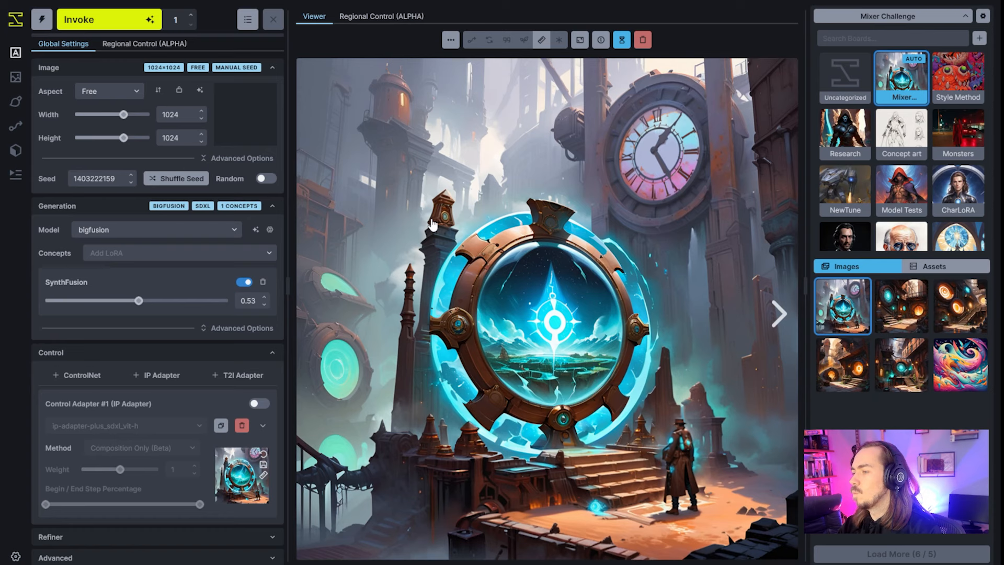
# Step: Remove "foggy" and everything before ", concept art" from the positive prompt in Invoke, keeping only the style terms
pyautogui.scroll(5, 213, 242)
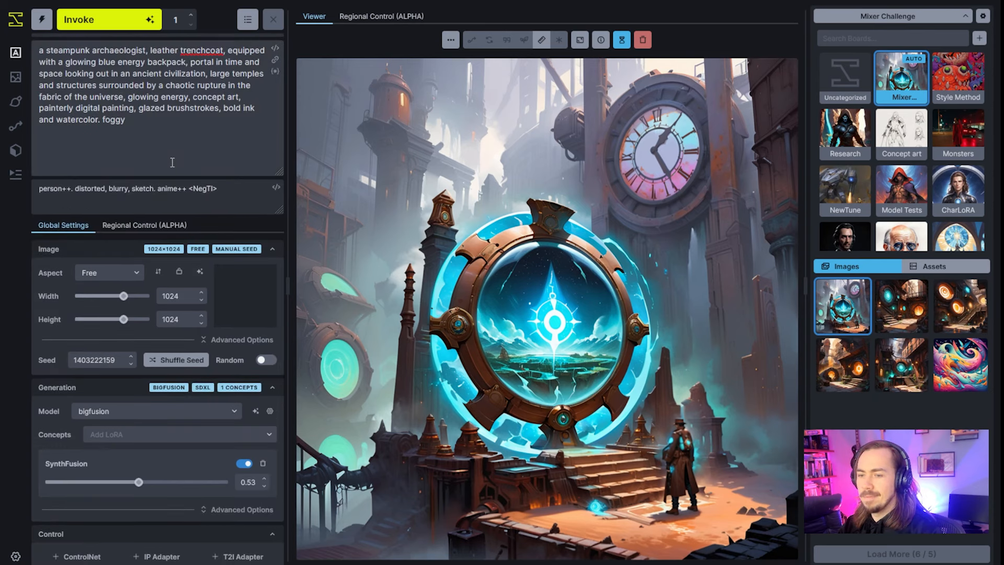
pyautogui.moveTo(173, 138)
pyautogui.mouseDown()
pyautogui.moveTo(125, 97)
pyautogui.moveTo(40, 51)
pyautogui.moveTo(189, 122)
pyautogui.moveTo(183, 108)
pyautogui.moveTo(223, 108)
pyautogui.moveTo(104, 122)
pyautogui.mouseUp()
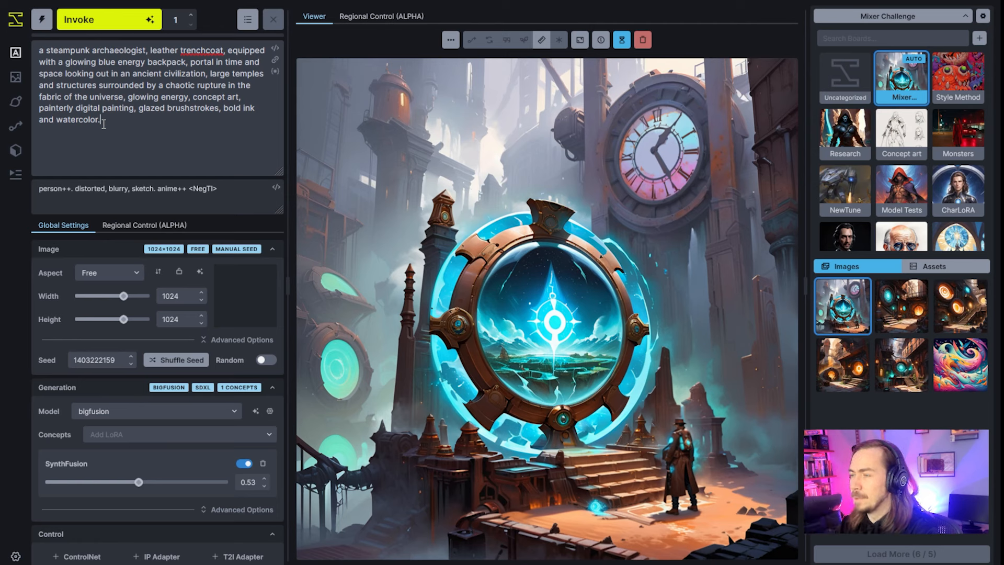
pyautogui.moveTo(124, 93); pyautogui.dragTo(5, 24)
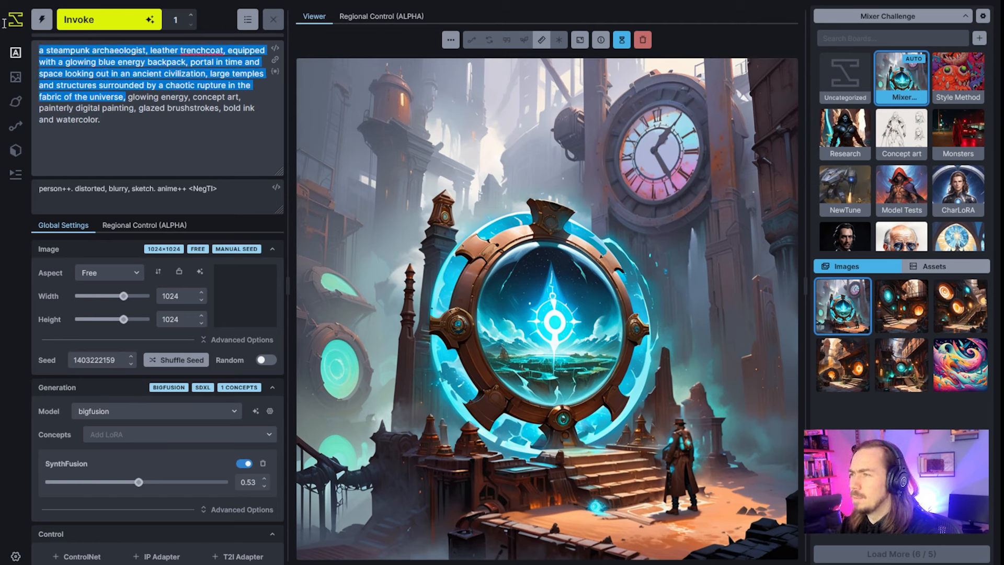
pyautogui.keyDown('shift'); pyautogui.click(186, 98); pyautogui.keyUp('shift')
pyautogui.press('BackSpace')
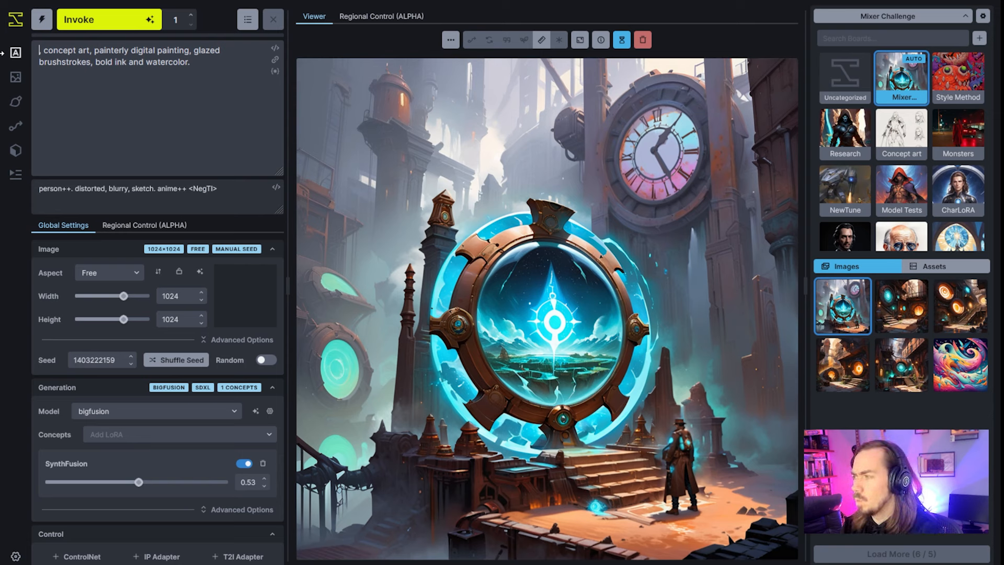
# Step: Begin the positive prompt with "a vast library", ahead of the style terms
pyautogui.write('a')
pyautogui.press('BackSpace')
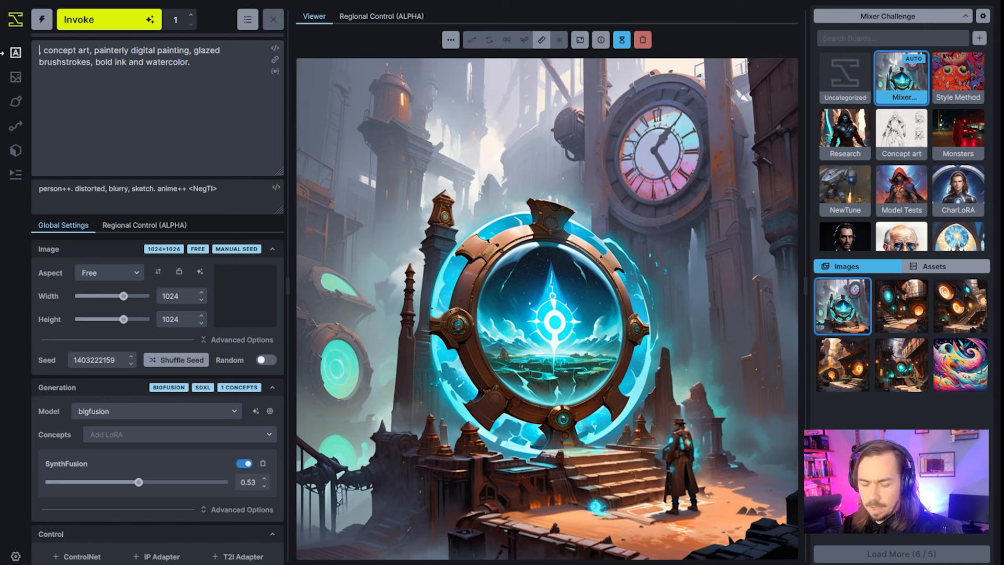
pyautogui.write('a vast libar')
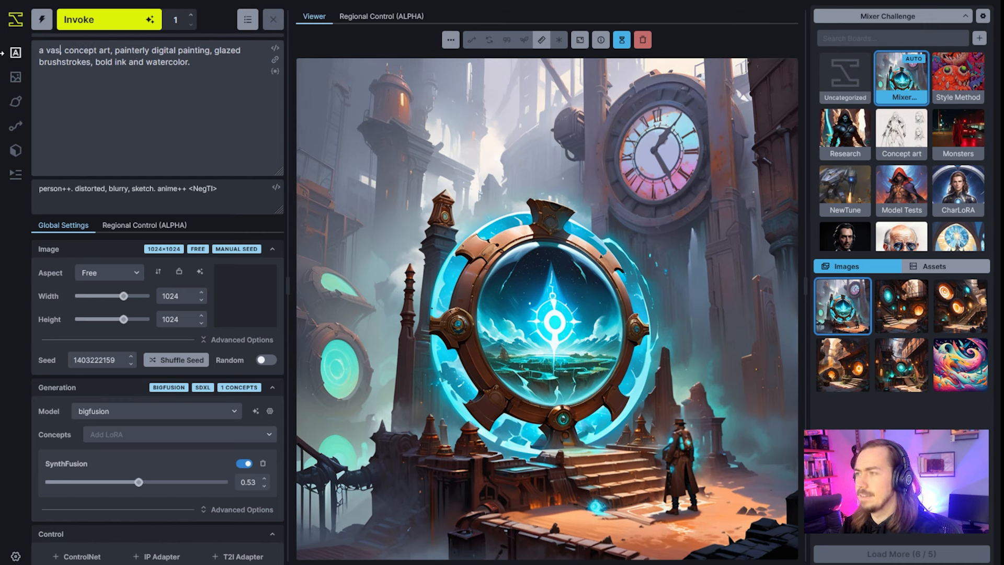
pyautogui.press('BackSpace')
pyautogui.press('BackSpace')
pyautogui.write('rary')
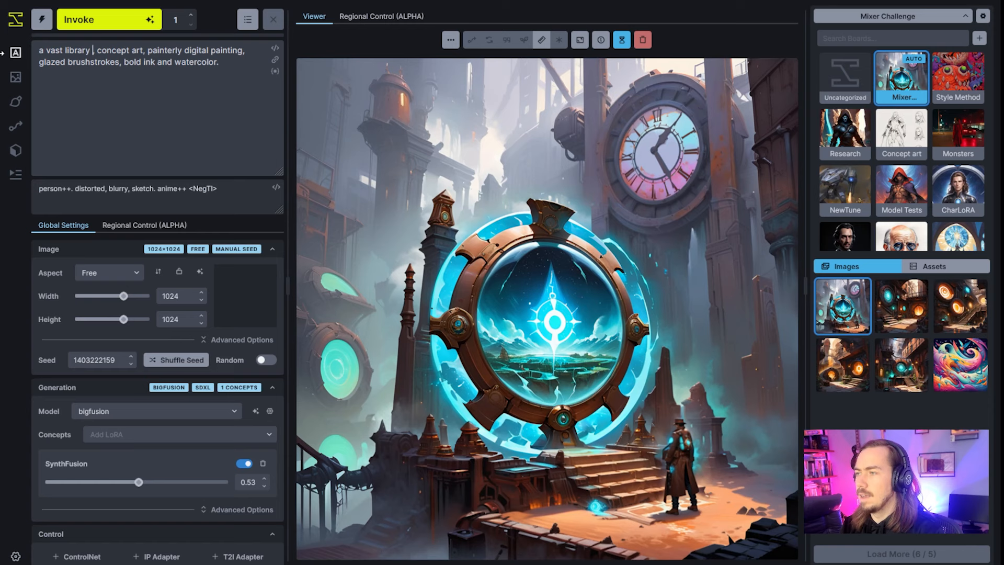
pyautogui.press('BackSpace')
# Step: Add "vaulted ceilings, distant shelves of books," after "a vast library" in the positive prompt and append "chiaroscuro" at its end
pyautogui.press('Right')
pyautogui.press('Right')
pyautogui.write('vaul')
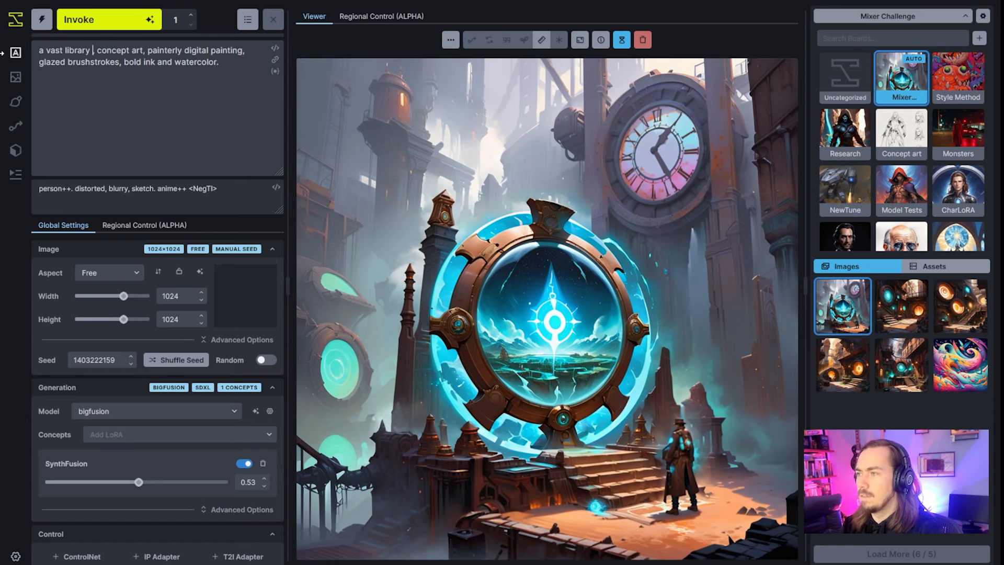
pyautogui.write('ted ceilings')
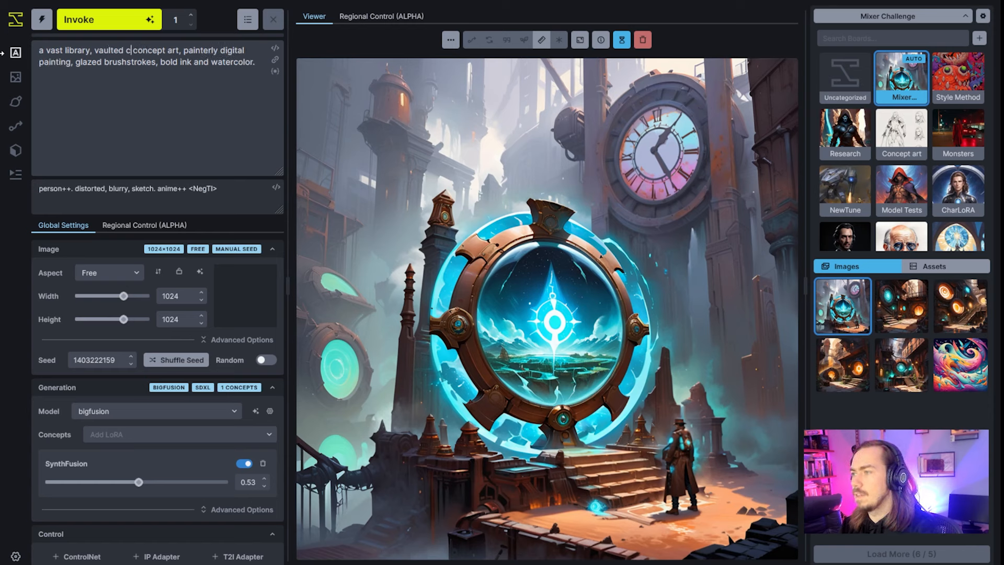
pyautogui.press('BackSpace')
pyautogui.press('BackSpace')
pyautogui.press('BackSpace')
pyautogui.press('BackSpace')
pyautogui.press('BackSpace')
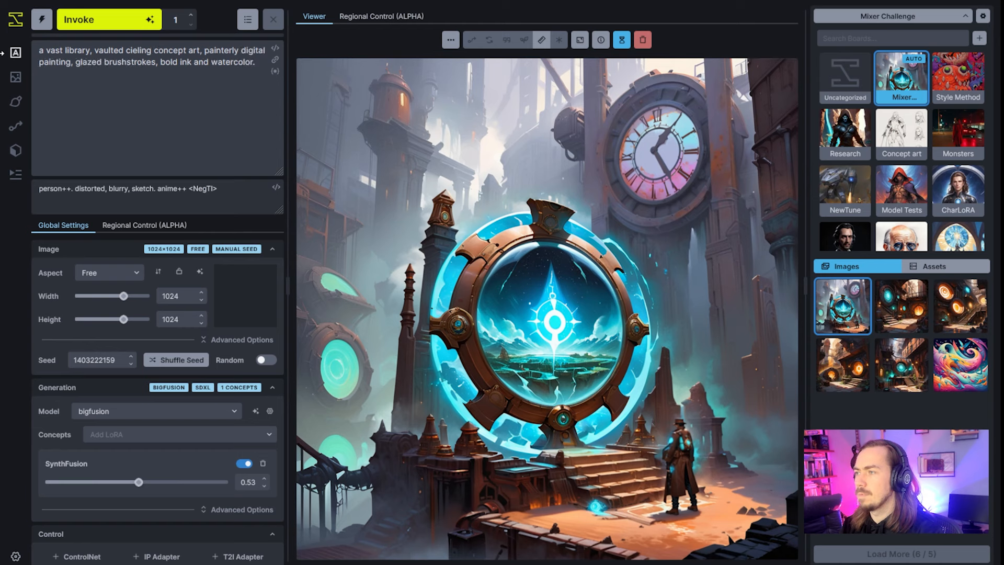
pyautogui.write('ings')
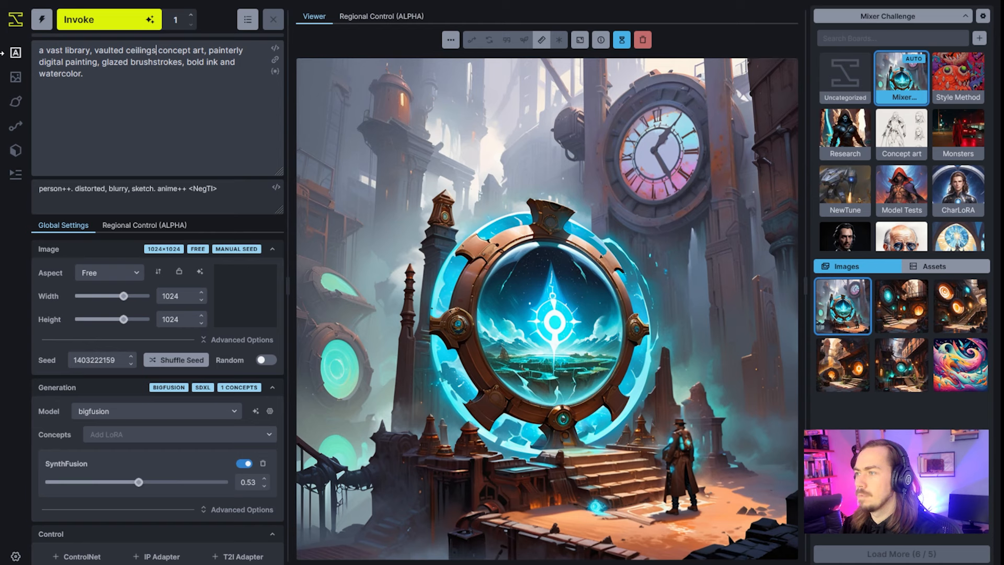
pyautogui.write(', distant shelves of book')
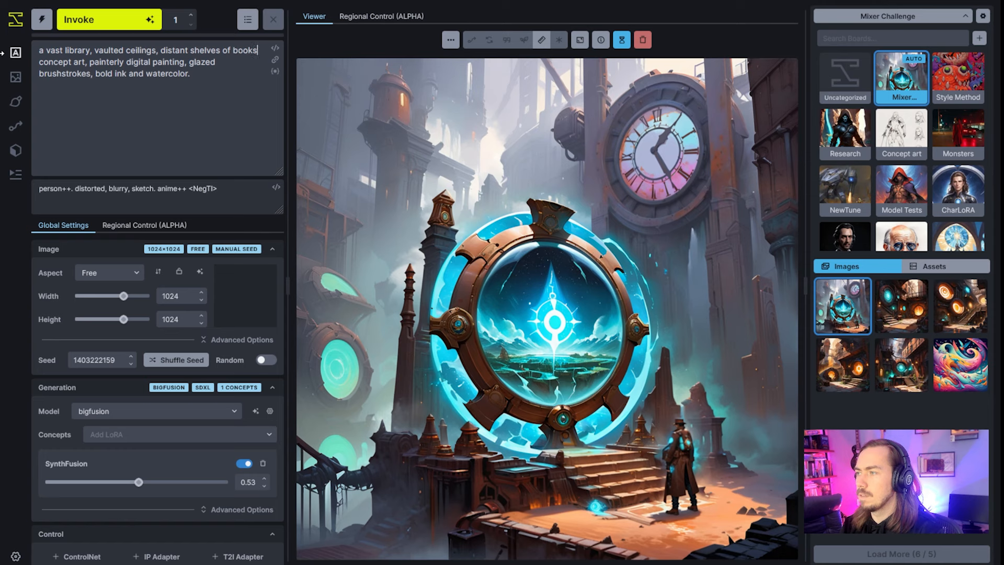
pyautogui.write('s,')
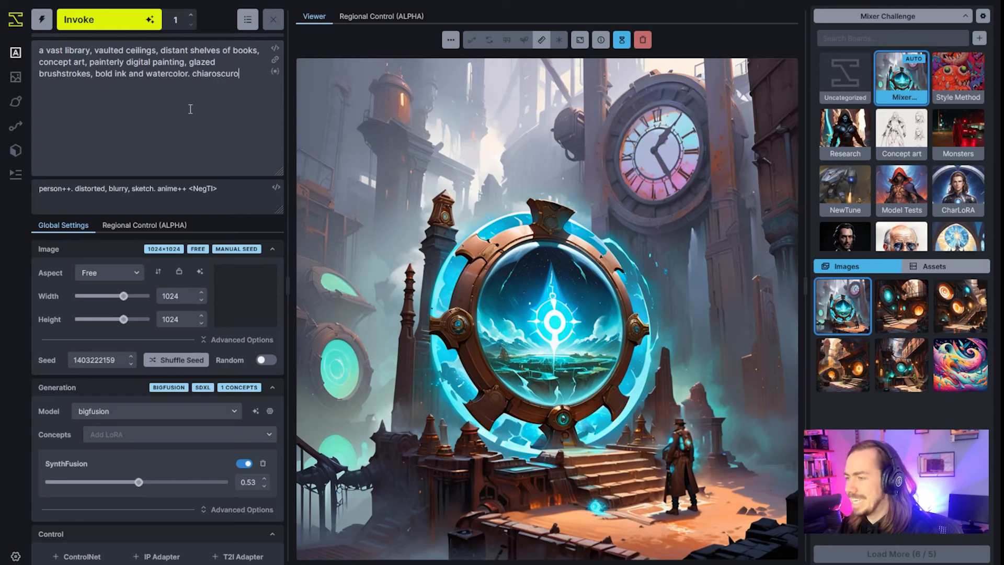
# Step: Delete the disabled IP Adapter and generate the library image with a random seed
pyautogui.scroll(-3, 187, 349)
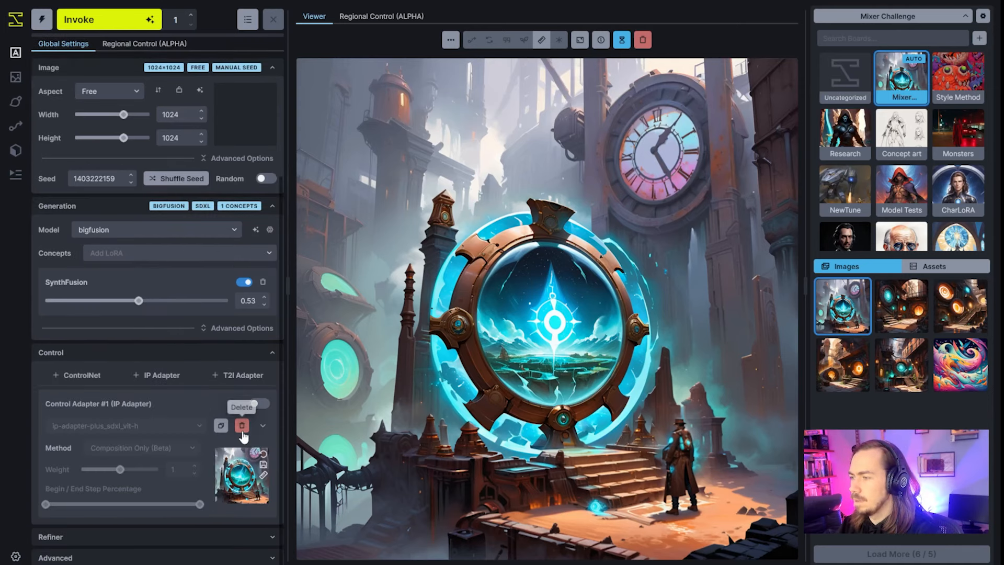
pyautogui.scroll(3, 235, 418)
pyautogui.click(264, 360)
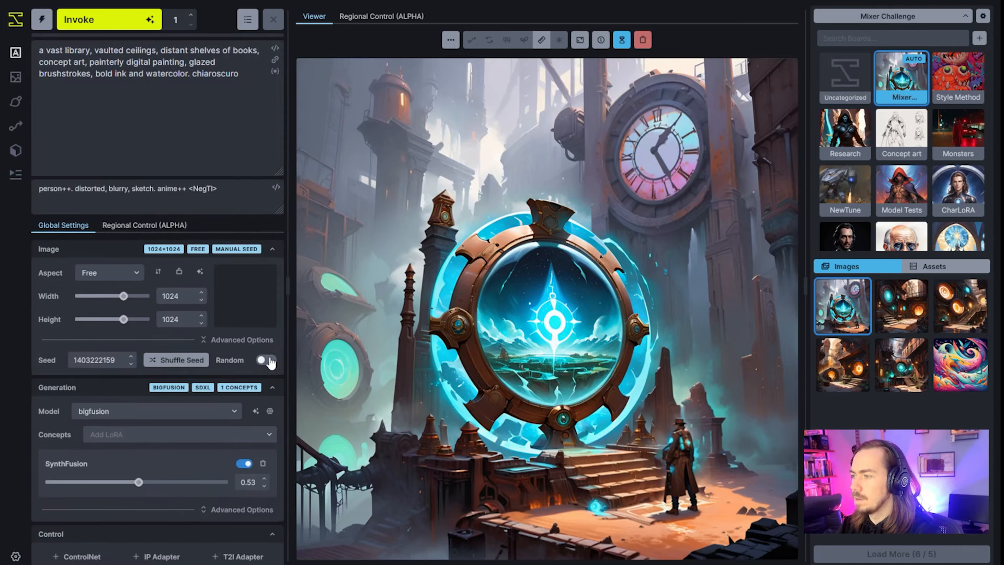
pyautogui.hotkey('ctrl', 'Return')
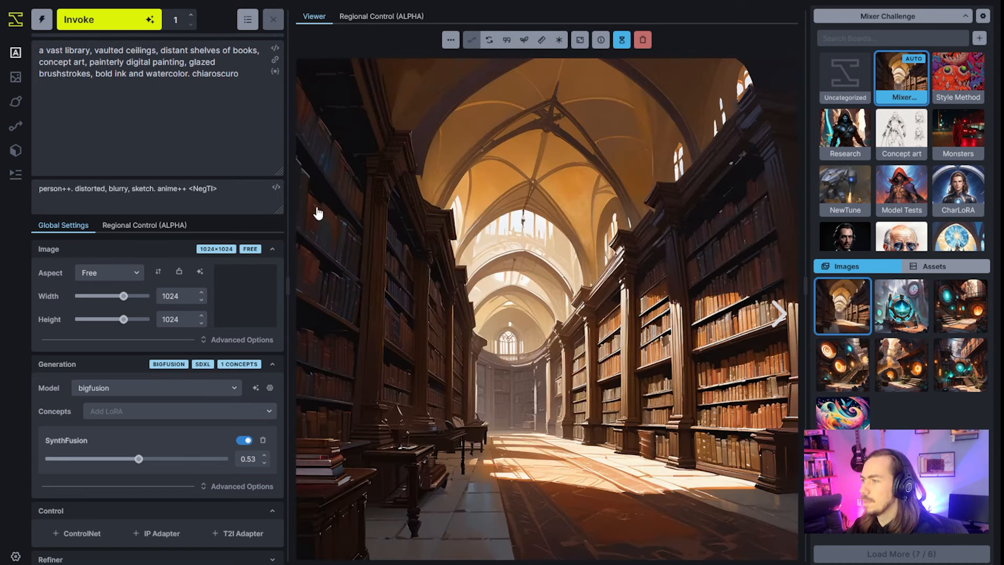
# Step: Add a ControlNet that uses the SDXLsoftedge model and expand its detailed settings
pyautogui.scroll(-1, 209, 366)
pyautogui.click(79, 510)
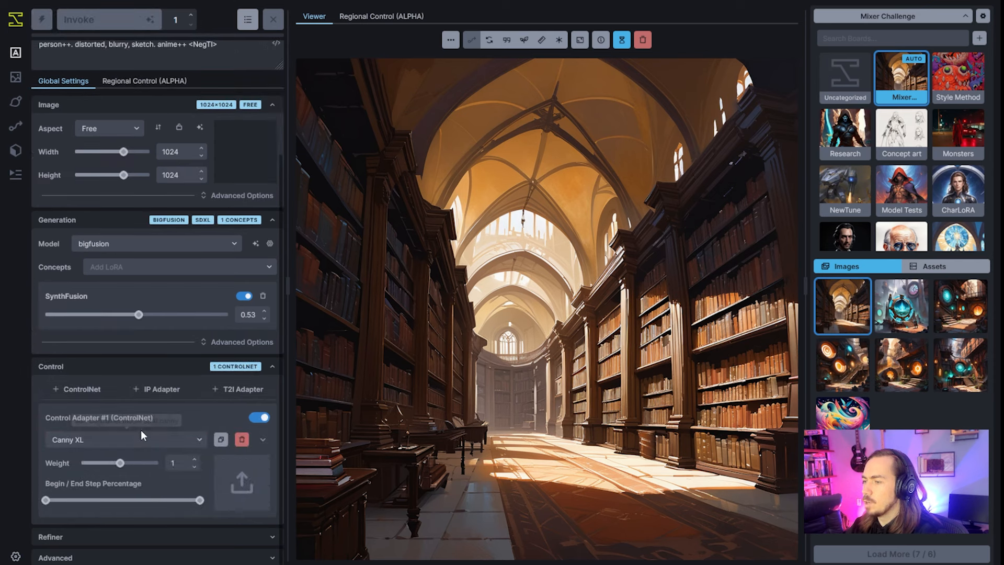
pyautogui.click(126, 439)
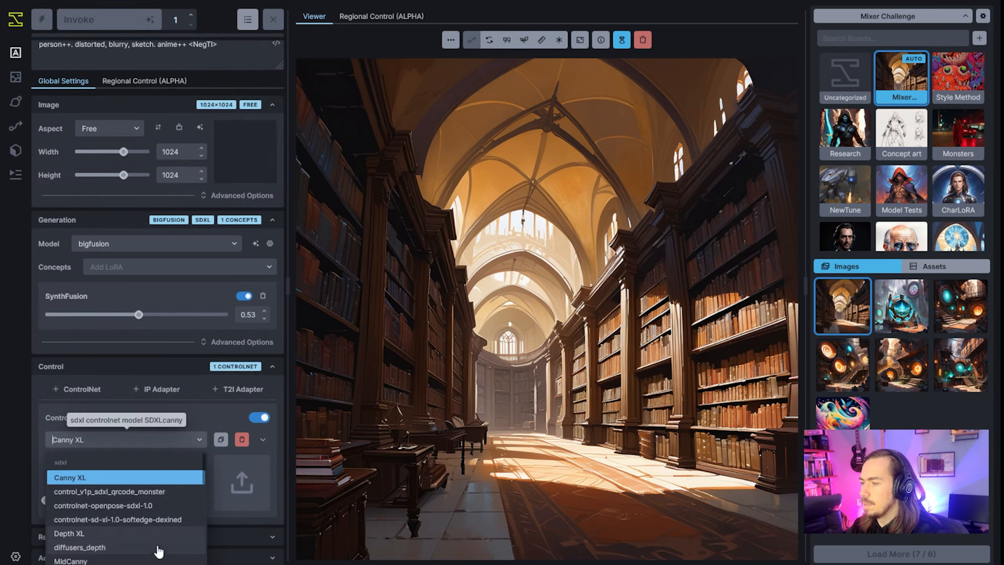
pyautogui.scroll(-3, 138, 542)
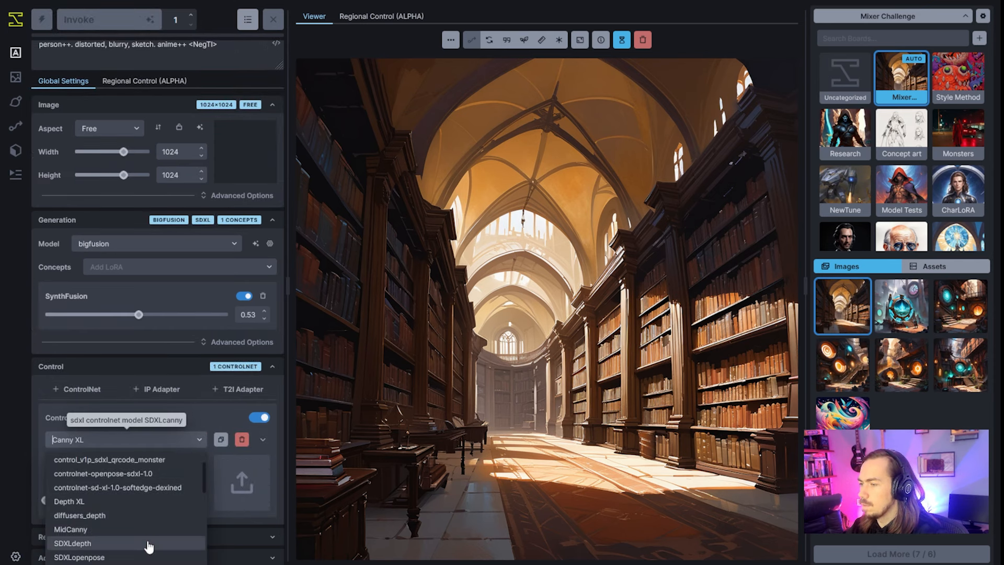
pyautogui.click(115, 502)
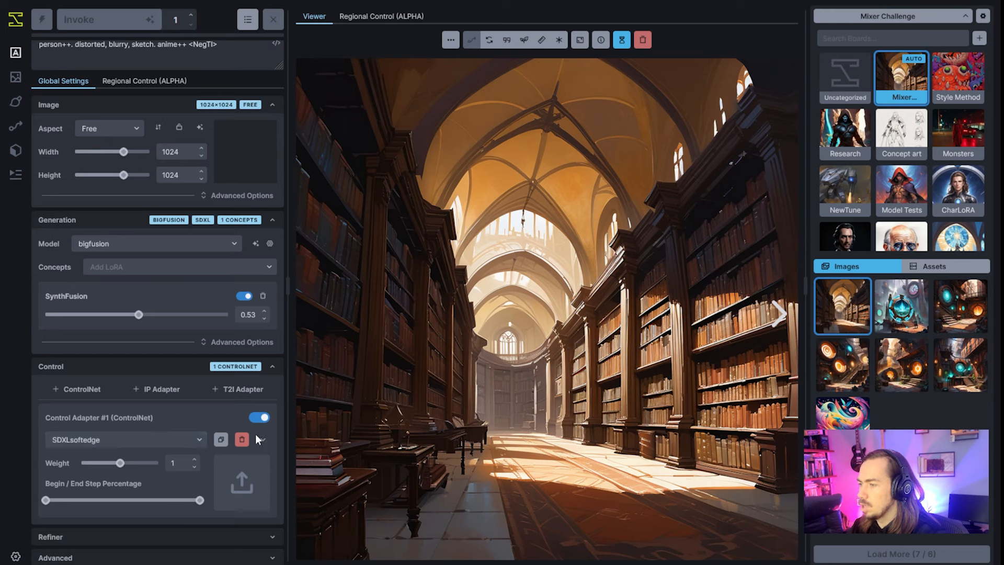
pyautogui.scroll(-3, 258, 446)
pyautogui.scroll(-1, 257, 446)
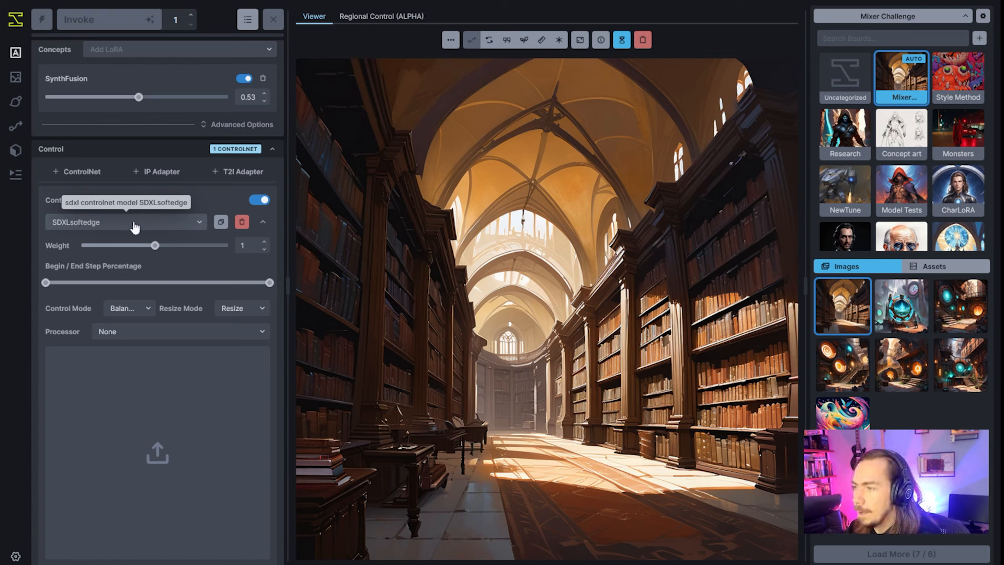
# Step: Use the generated library image as the ControlNet's control image and process it with PIDI
pyautogui.moveTo(410, 265); pyautogui.dragTo(182, 418)
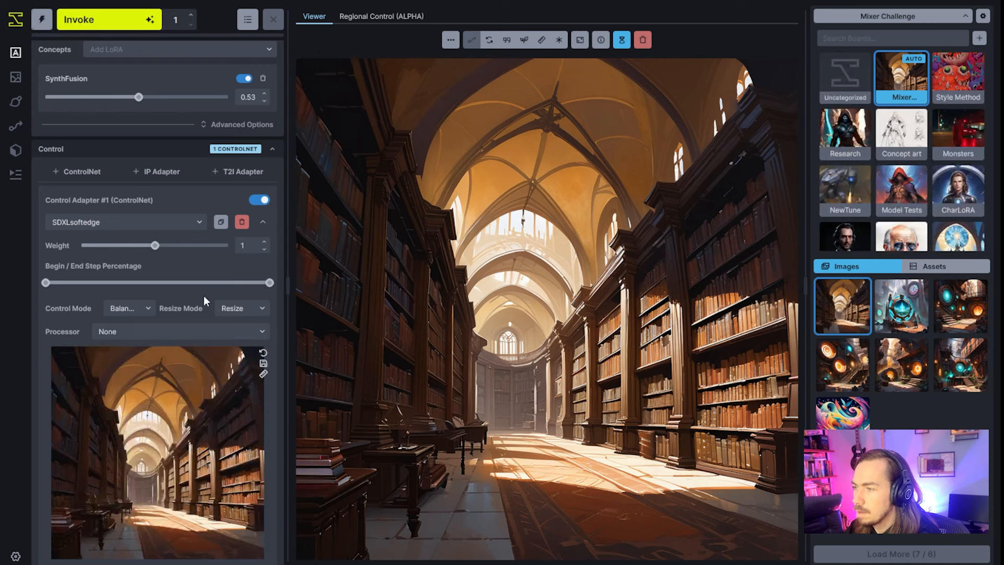
pyautogui.click(249, 332)
pyautogui.scroll(-2, 156, 471)
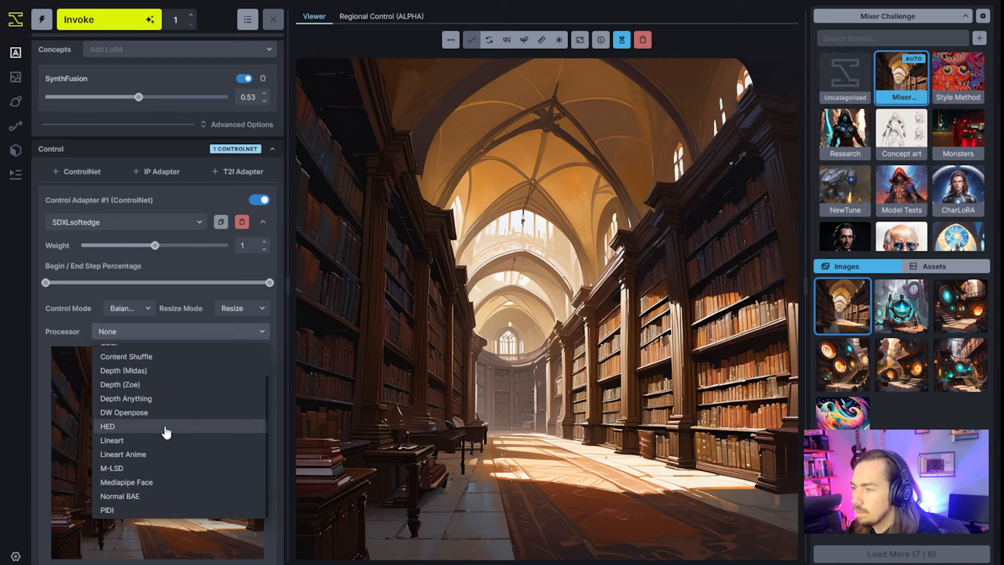
pyautogui.click(157, 510)
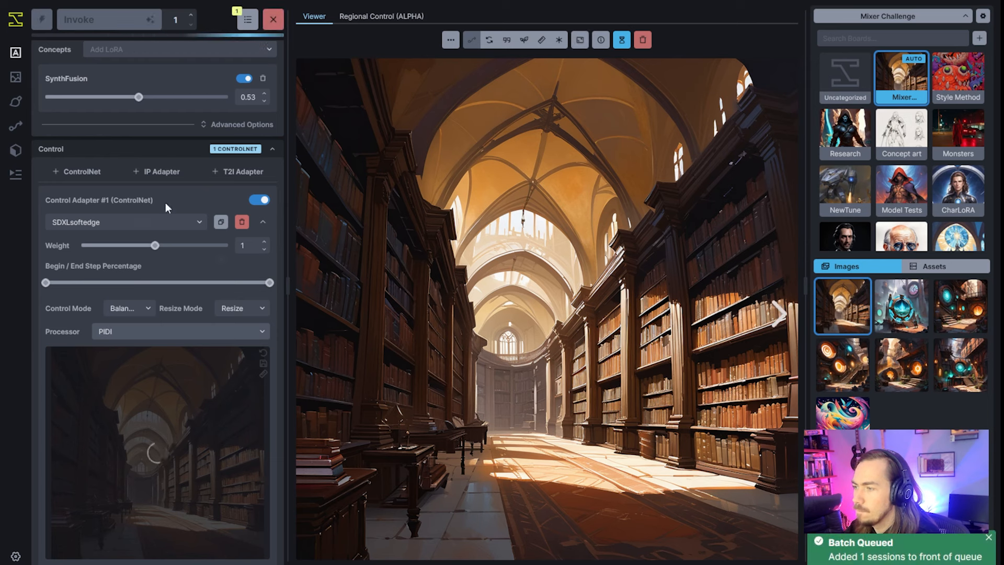
pyautogui.scroll(-3, 165, 208)
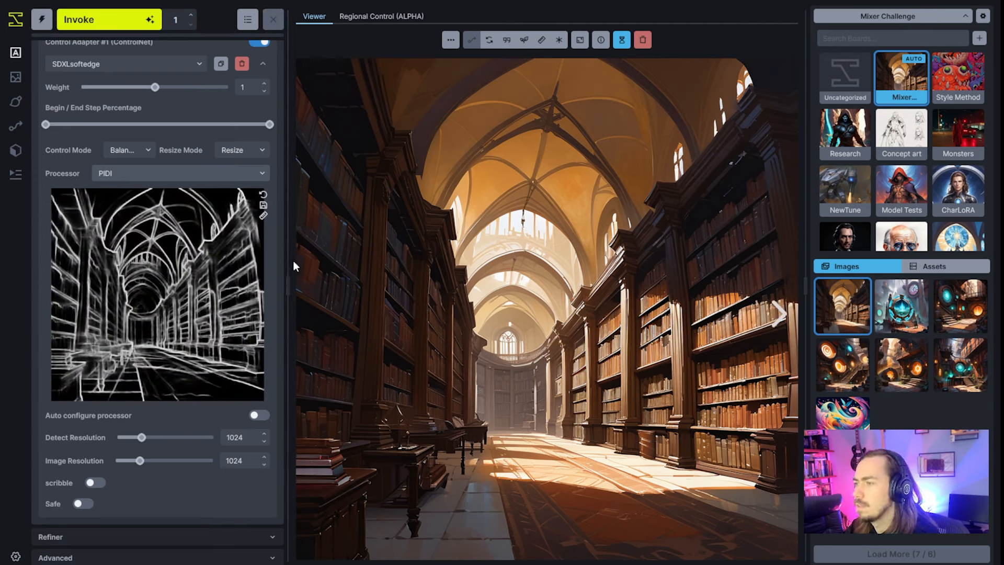
# Step: Save the processed soft-edge control image to the gallery and send it to the Unified Canvas
pyautogui.click(264, 205)
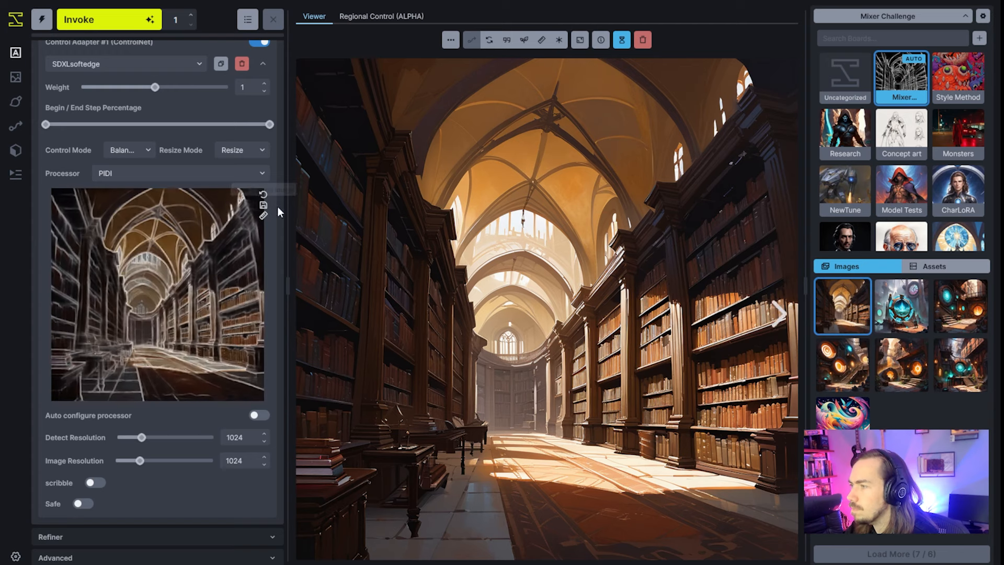
pyautogui.click(264, 207)
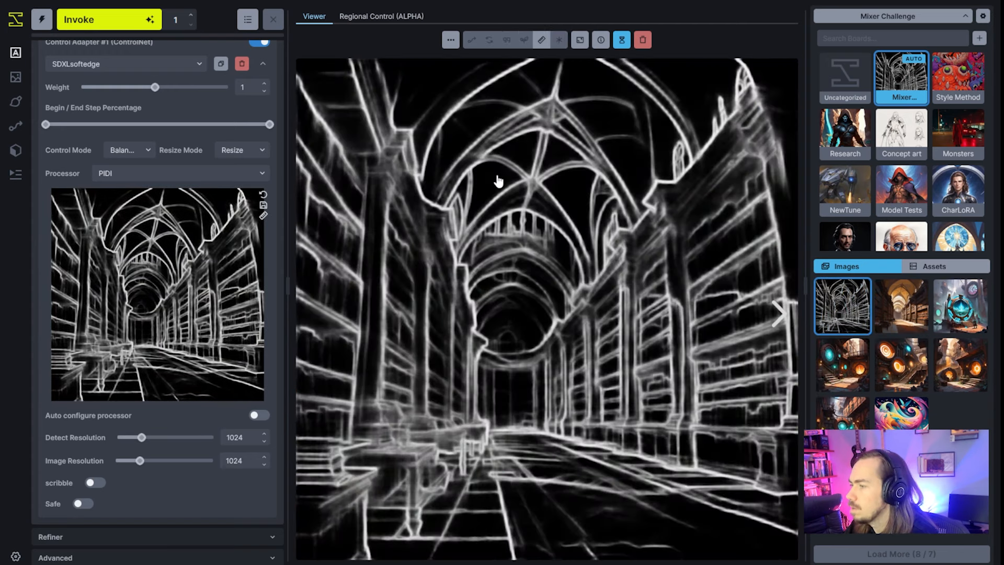
pyautogui.click(450, 40)
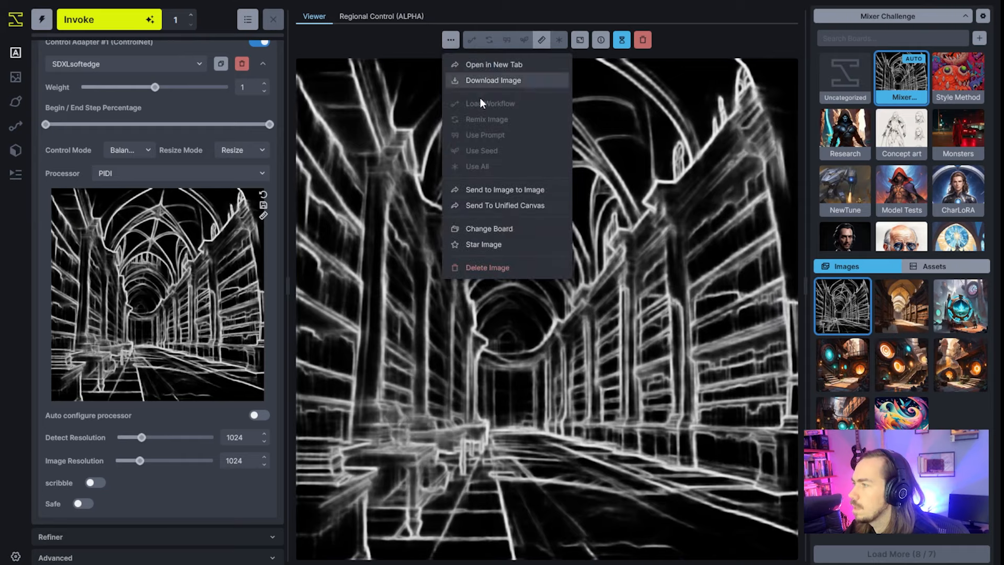
pyautogui.press('Return')
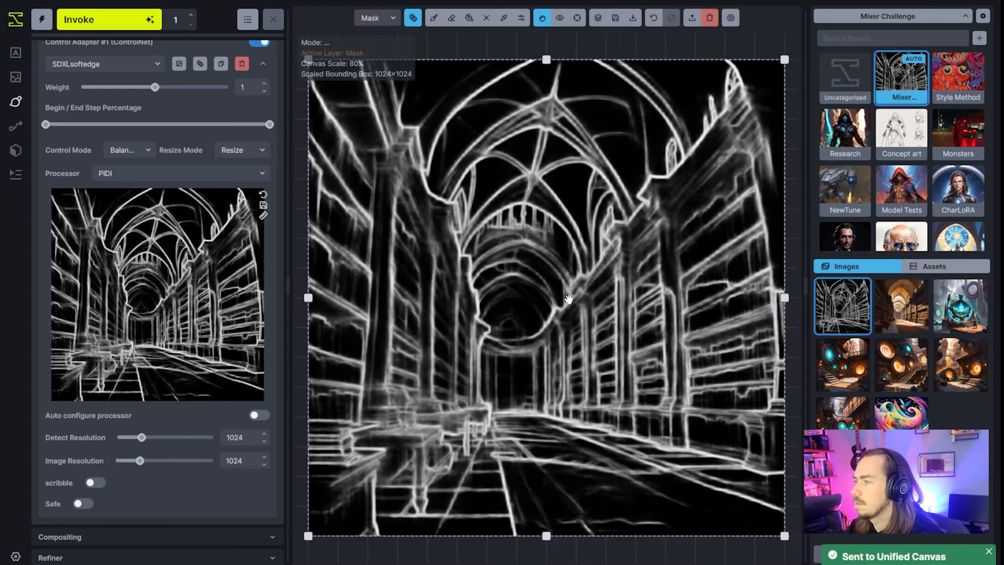
# Step: Paint out the vaulted ceiling lines above the bookshelves with a black brush on the base layer
pyautogui.press('q')
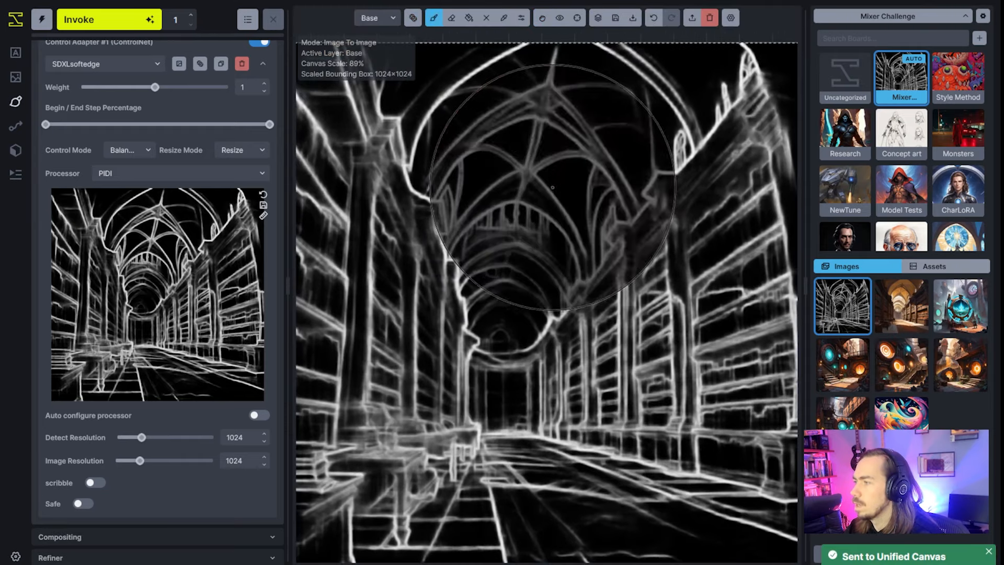
pyautogui.press(']')
pyautogui.press(']')
pyautogui.press(']')
pyautogui.moveTo(506, 164)
pyautogui.mouseDown()
pyautogui.moveTo(513, 255)
pyautogui.moveTo(479, 127)
pyautogui.moveTo(514, 221)
pyautogui.moveTo(450, 85)
pyautogui.moveTo(468, 138)
pyautogui.moveTo(449, 134)
pyautogui.moveTo(469, 111)
pyautogui.moveTo(495, 105)
pyautogui.moveTo(502, 62)
pyautogui.moveTo(520, 100)
pyautogui.moveTo(542, 105)
pyautogui.moveTo(560, 91)
pyautogui.moveTo(546, 119)
pyautogui.moveTo(544, 189)
pyautogui.moveTo(608, 114)
pyautogui.moveTo(617, 78)
pyautogui.moveTo(554, 204)
pyautogui.moveTo(638, 61)
pyautogui.moveTo(627, 103)
pyautogui.moveTo(561, 222)
pyautogui.moveTo(616, 97)
pyautogui.moveTo(598, 52)
pyautogui.moveTo(565, 130)
pyautogui.moveTo(523, 95)
pyautogui.moveTo(512, 195)
pyautogui.moveTo(480, 156)
pyautogui.moveTo(496, 228)
pyautogui.moveTo(433, 123)
pyautogui.moveTo(452, 153)
pyautogui.moveTo(553, 185)
pyautogui.moveTo(653, 75)
pyautogui.moveTo(626, 142)
pyautogui.moveTo(718, 67)
pyautogui.moveTo(732, 43)
pyautogui.moveTo(603, 166)
pyautogui.moveTo(593, 57)
pyautogui.moveTo(522, 75)
pyautogui.moveTo(506, 57)
pyautogui.moveTo(520, 216)
pyautogui.moveTo(499, 272)
pyautogui.moveTo(465, 189)
pyautogui.moveTo(513, 265)
pyautogui.moveTo(506, 258)
pyautogui.moveTo(506, 297)
pyautogui.moveTo(549, 219)
pyautogui.moveTo(648, 84)
pyautogui.moveTo(708, 62)
pyautogui.moveTo(750, 66)
pyautogui.moveTo(665, 178)
pyautogui.moveTo(527, 320)
pyautogui.moveTo(500, 319)
pyautogui.moveTo(430, 157)
pyautogui.moveTo(356, 71)
pyautogui.moveTo(491, 296)
pyautogui.mouseUp()
pyautogui.scroll(-5, 637, 103)
pyautogui.scroll(2, 635, 133)
pyautogui.click(697, 147)
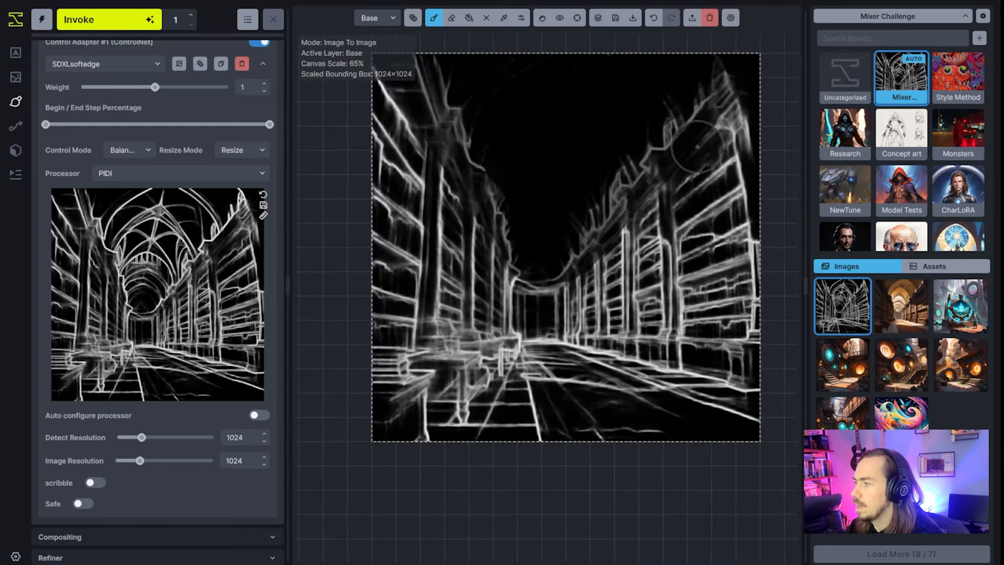
# Step: Pick a light line colour from the edge map and paint a small round spot in the blacked-out area above the shelves
pyautogui.scroll(3, 667, 145)
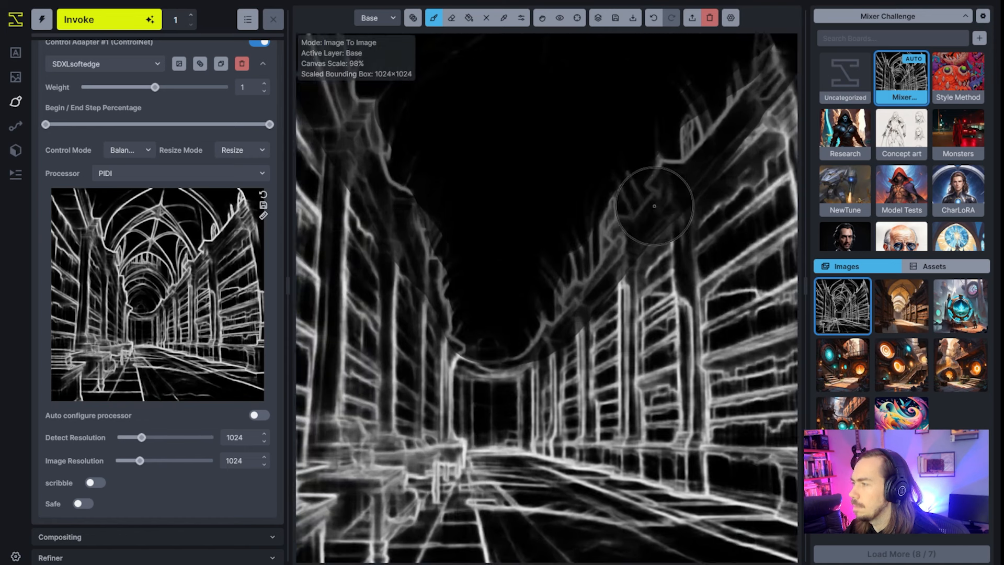
pyautogui.press('c')
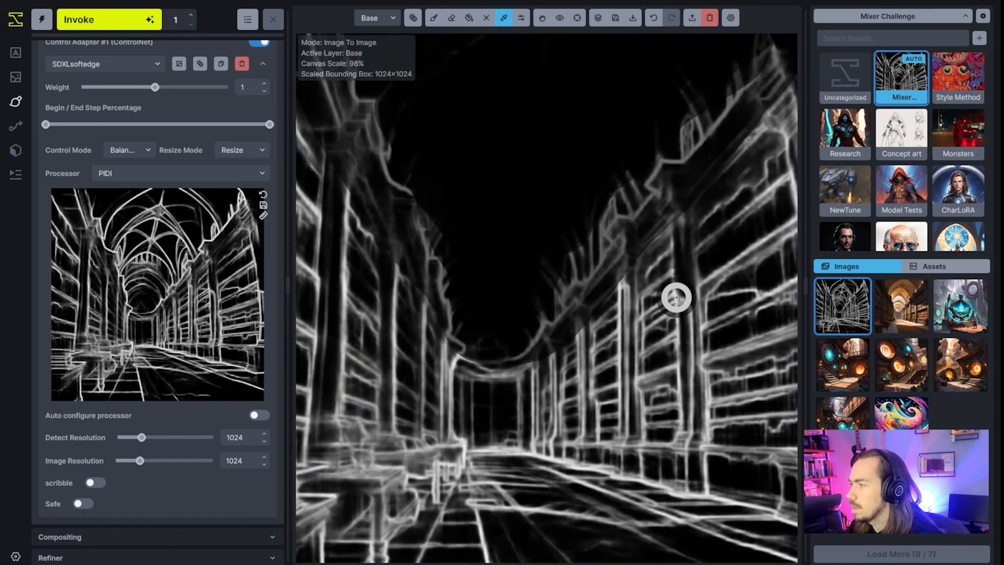
pyautogui.click(677, 297)
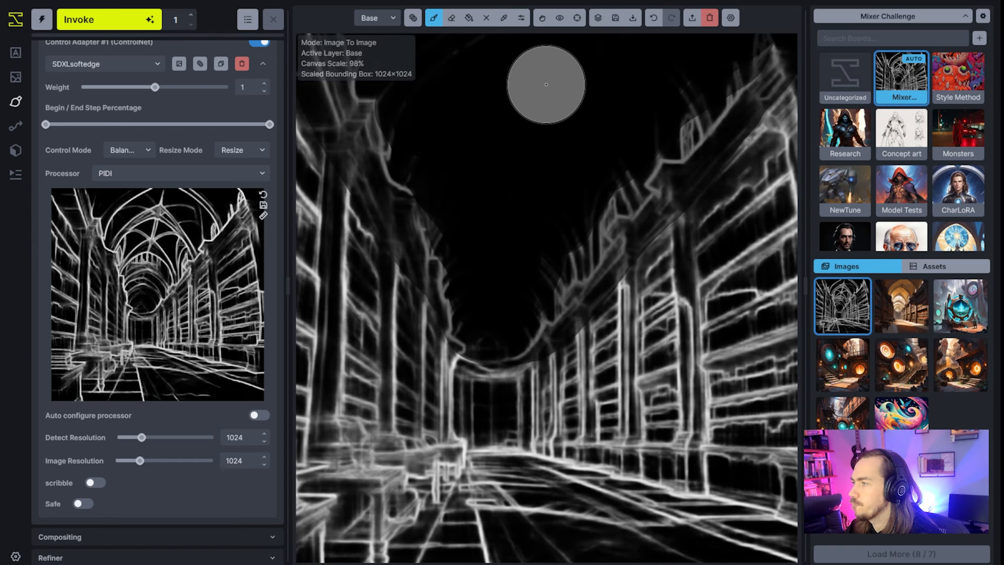
pyautogui.press('[')
pyautogui.press('[')
pyautogui.press('[')
pyautogui.press('[')
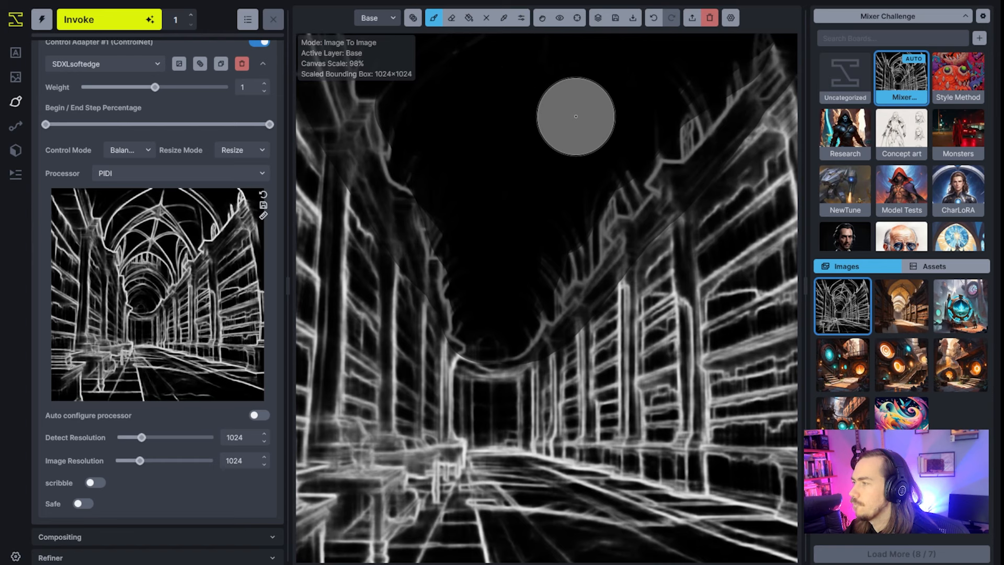
pyautogui.press(']')
pyautogui.click(573, 119)
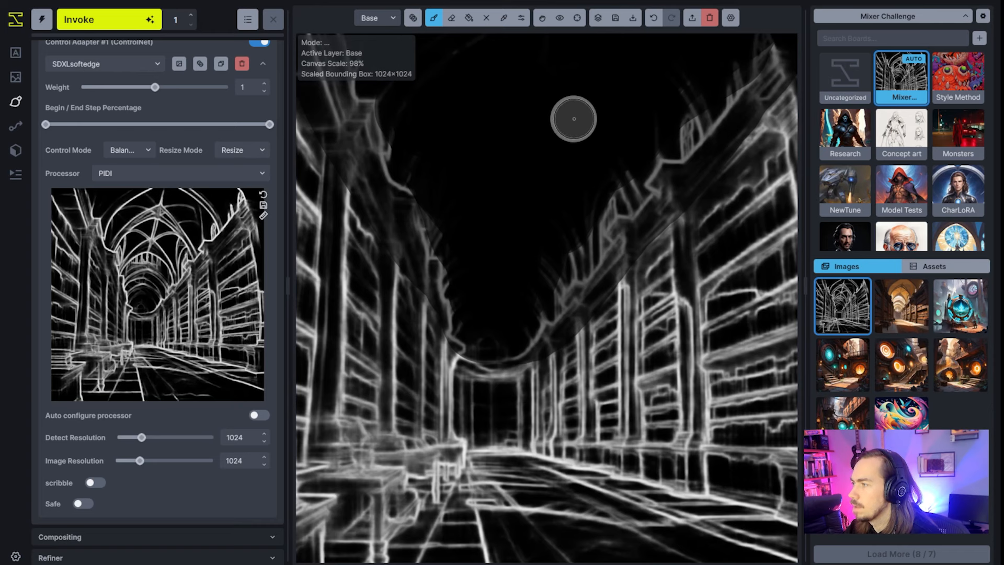
# Step: Hollow out the round spot with a slightly smaller black brush, redoing the last dab to leave a thin ring outline
pyautogui.click(574, 119)
pyautogui.click(574, 119)
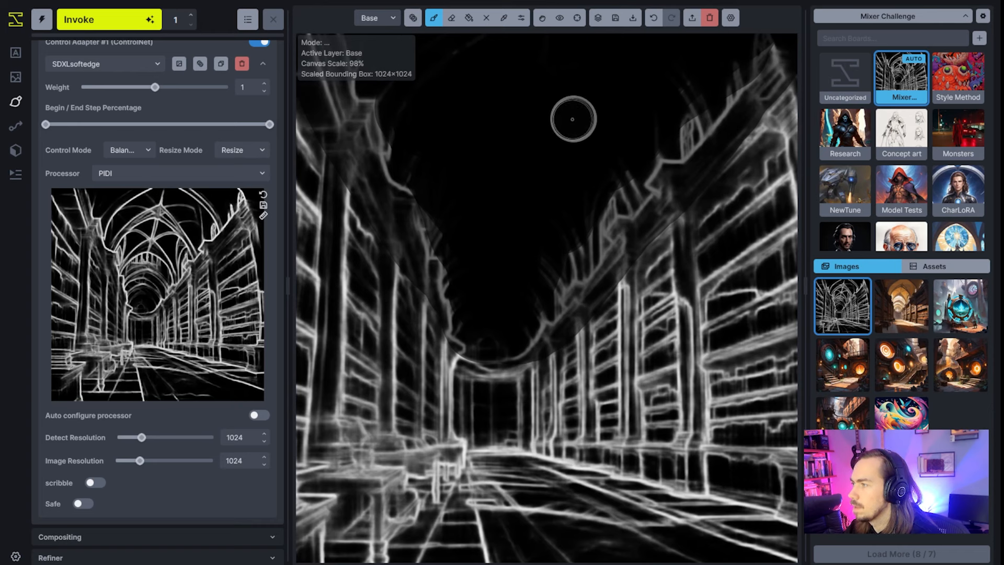
pyautogui.hotkey('ctrl', 'z')
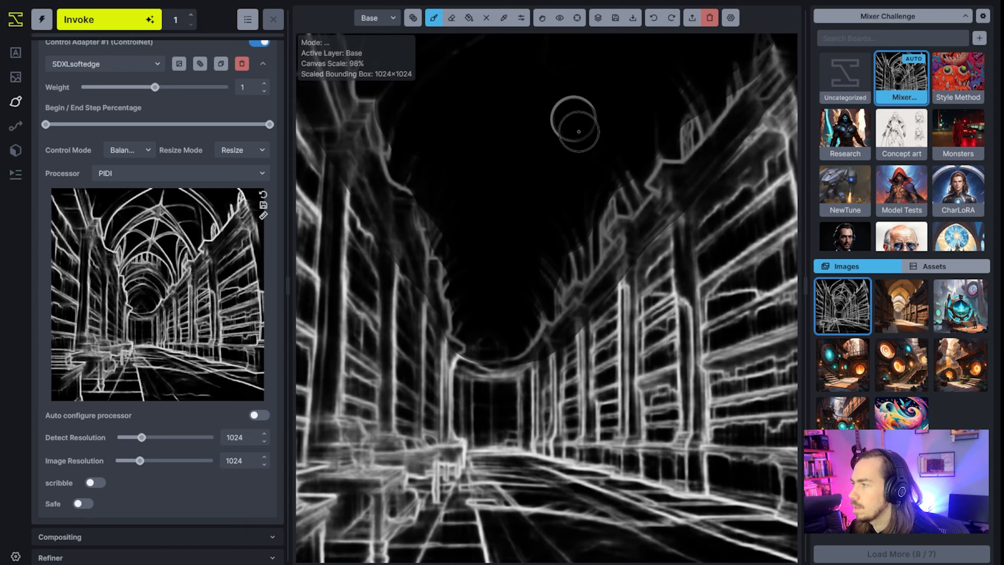
pyautogui.click(573, 119)
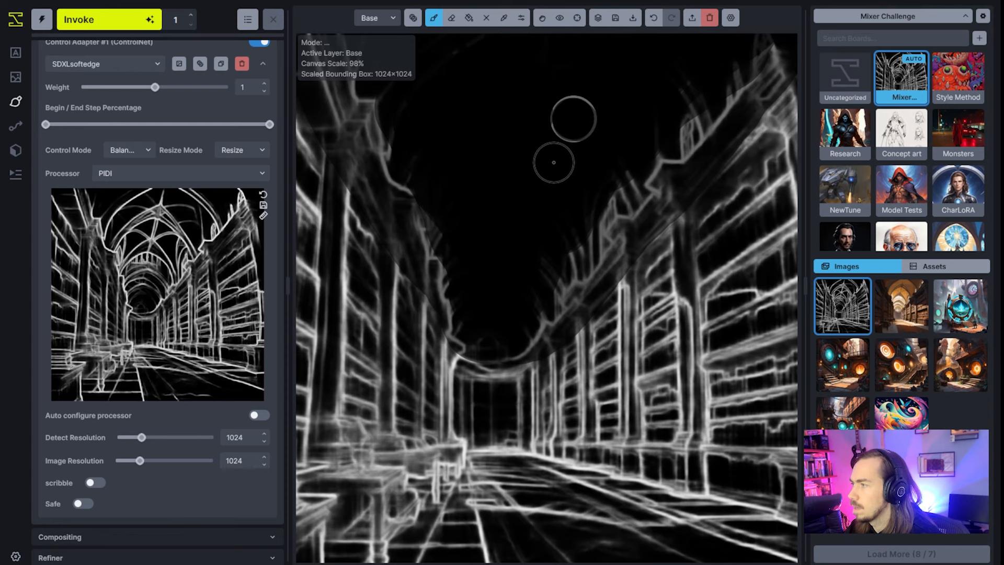
# Step: Undo the last brush stroke and save the edited edge map to the gallery
pyautogui.hotkey('ctrl', 'z')
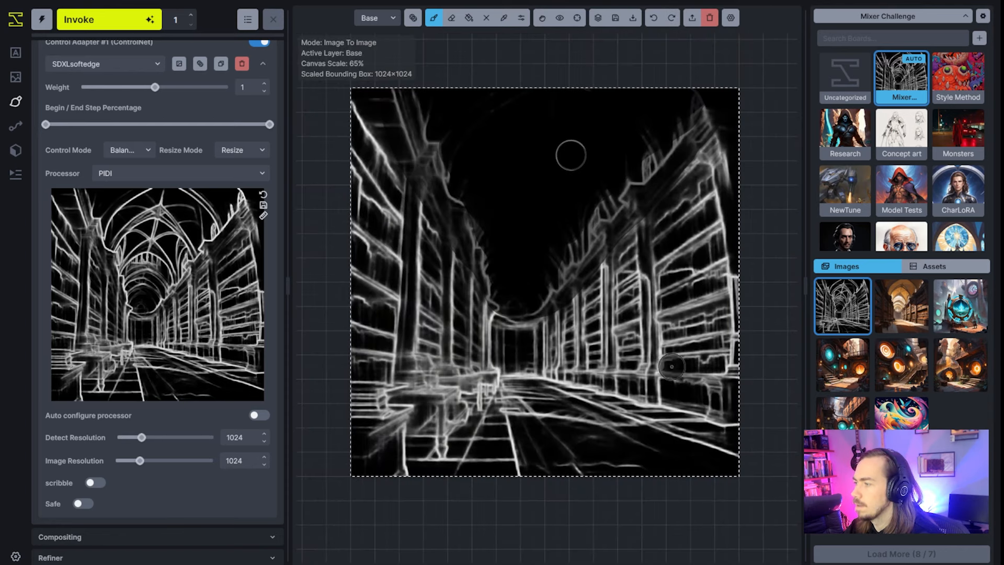
pyautogui.click(640, 15)
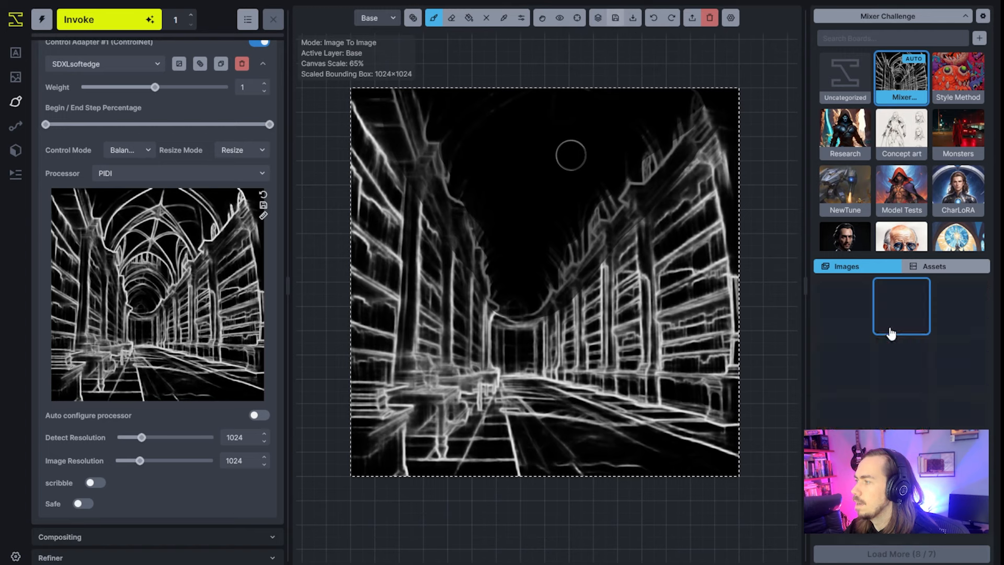
# Step: Set the ControlNet processor to None and load the saved edited edge map as the control image for a regular generation
pyautogui.click(16, 52)
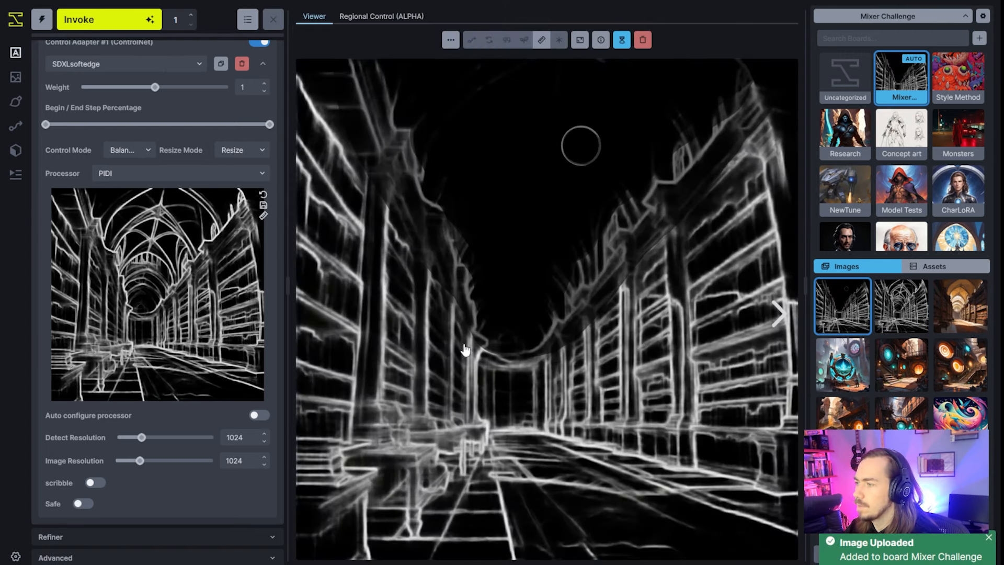
pyautogui.click(178, 173)
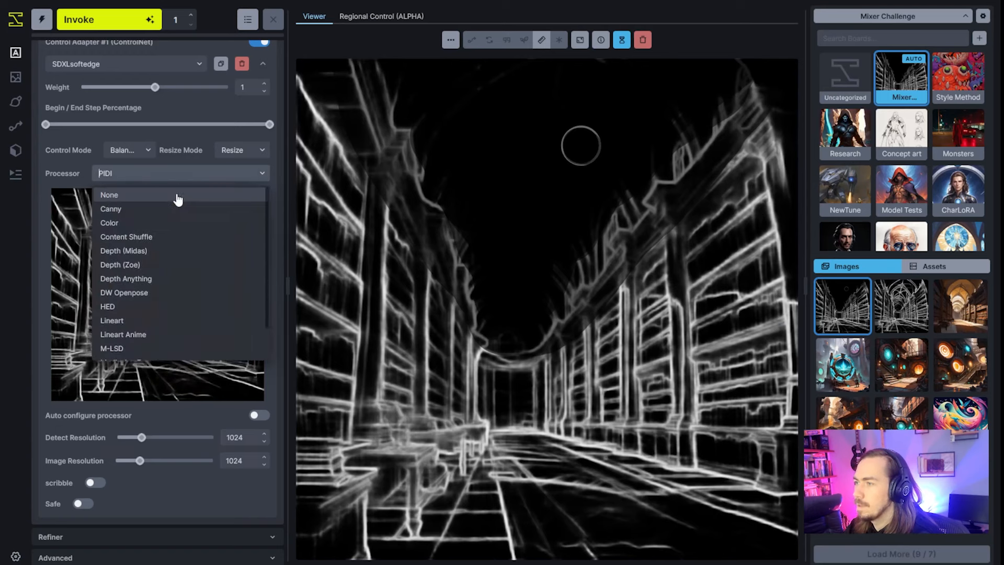
pyautogui.click(180, 195)
pyautogui.moveTo(502, 267)
pyautogui.mouseDown()
pyautogui.moveTo(213, 392)
pyautogui.moveTo(148, 354)
pyautogui.mouseUp()
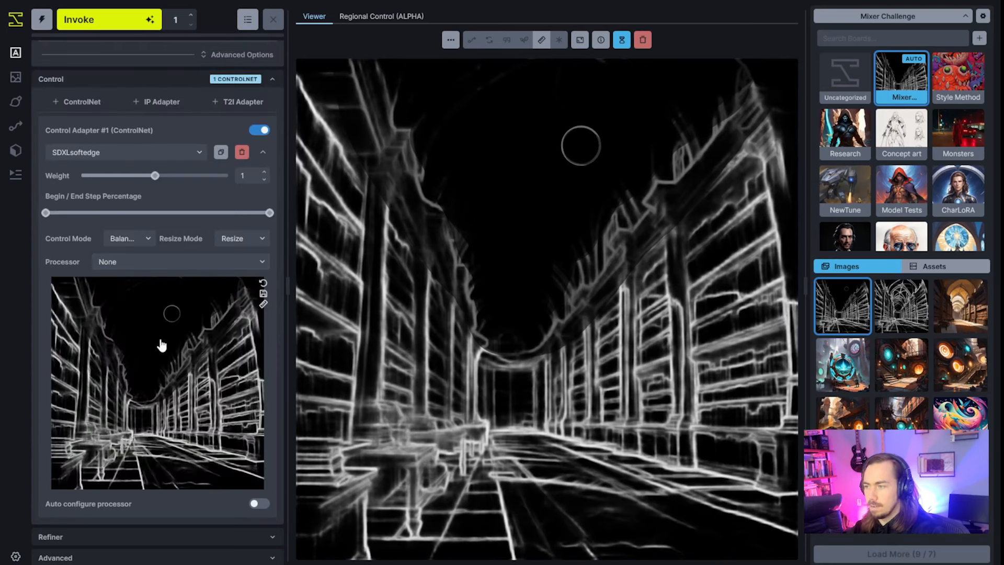
# Step: In the positive prompt, replace "vaulted ceilings" with "cosmic distant stars above" and delete "distant" before "shelves of books"
pyautogui.scroll(8, 194, 418)
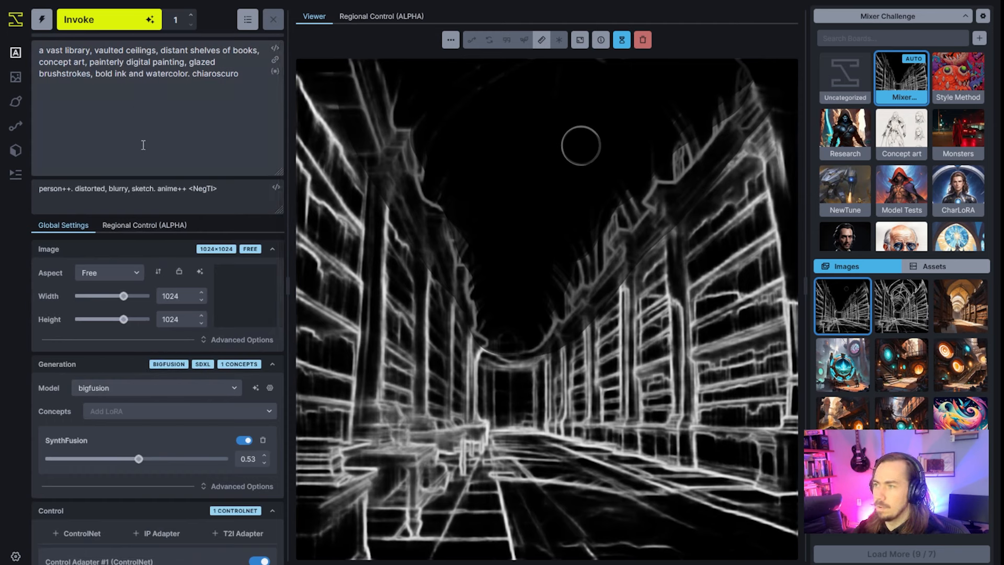
pyautogui.hotkey('ctrl', 'shift', 'Right')
pyautogui.press('Delete')
pyautogui.hotkey('ctrl', 'shift', 'Right')
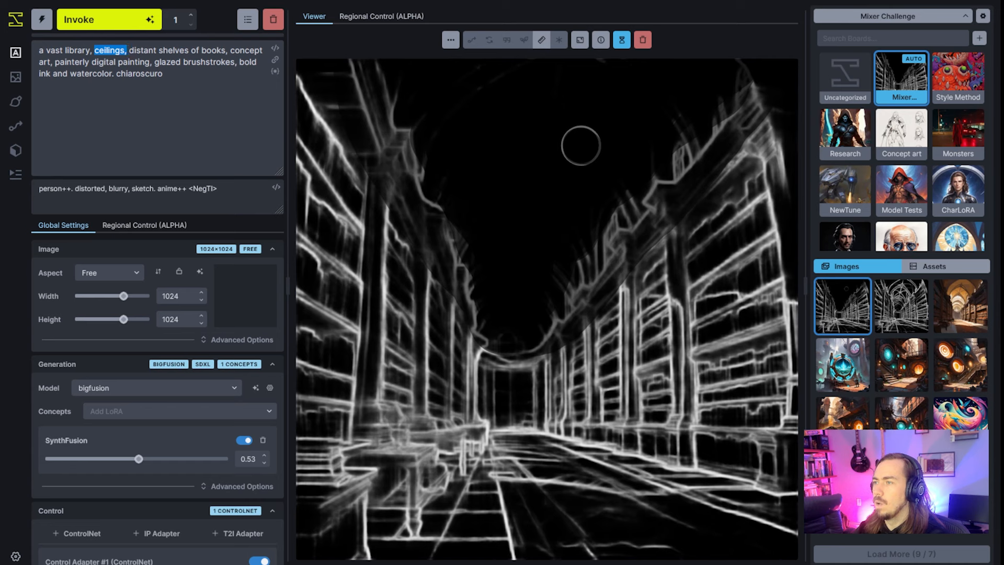
pyautogui.write('cosm')
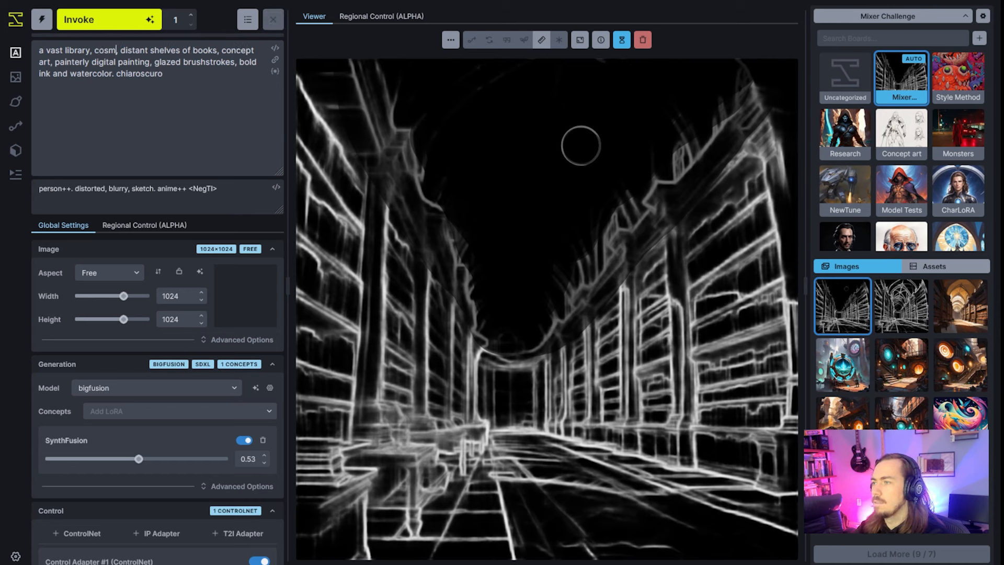
pyautogui.write('ic distan')
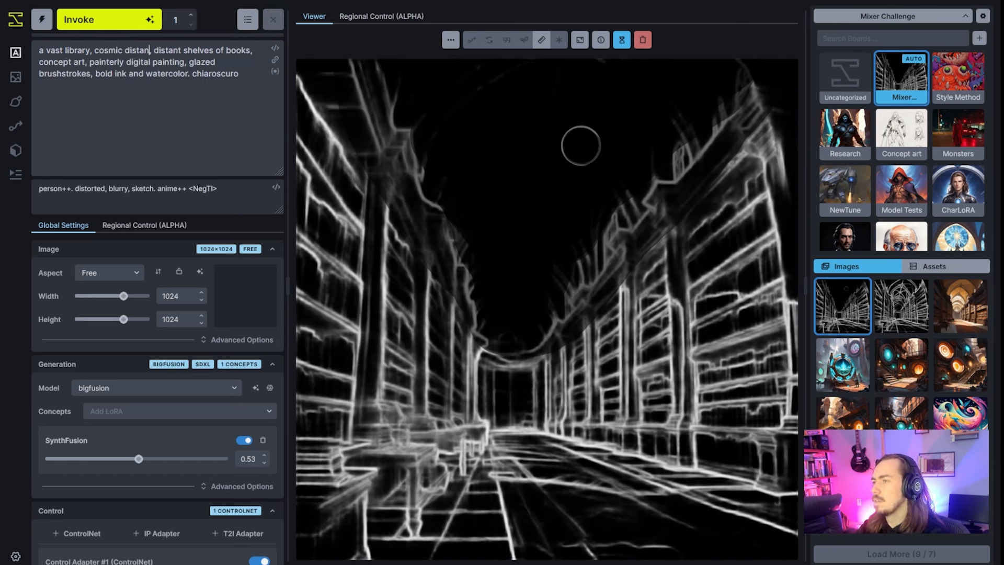
pyautogui.write('t stars')
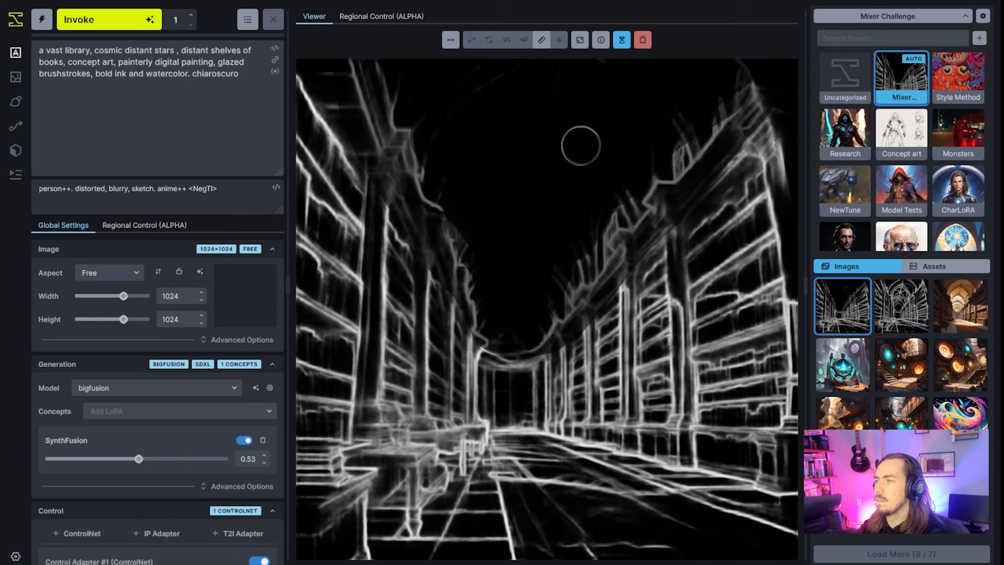
pyautogui.write(' above')
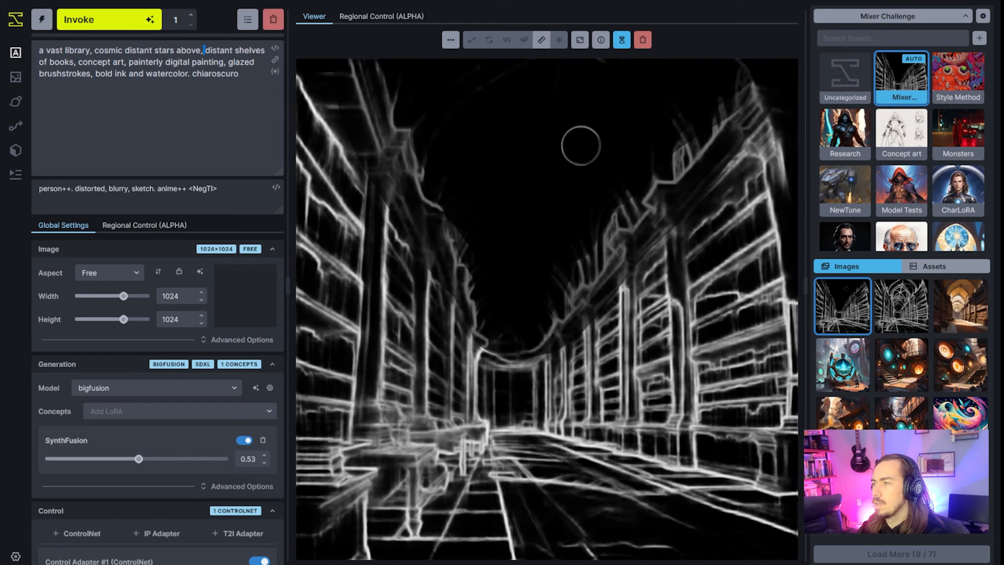
pyautogui.hotkey('ctrl', 'shift', 'Right')
pyautogui.press('BackSpace')
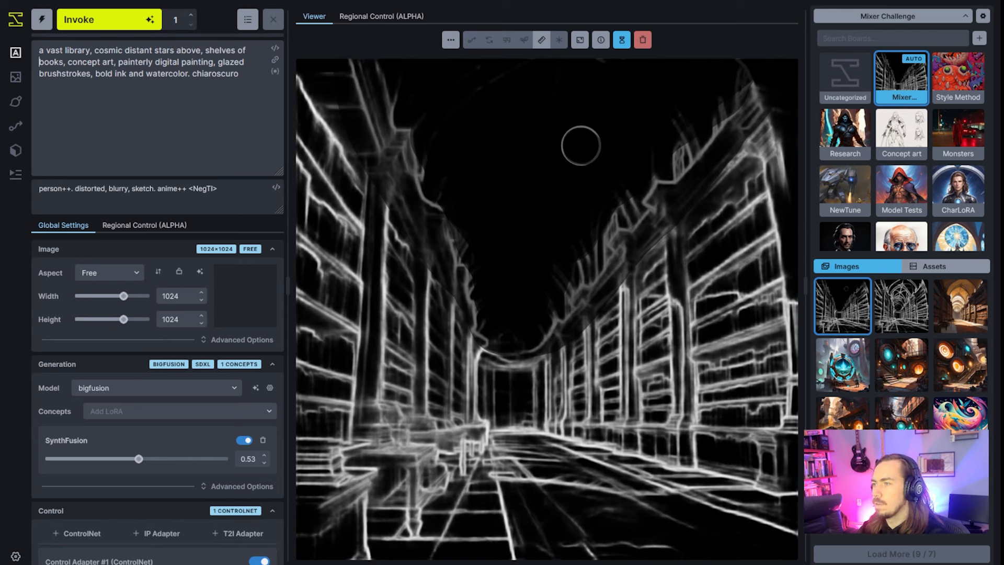
# Step: Insert "illuminated scene, stars, nebulas, galaxies," before "concept art" in the prompt and queue a generation
pyautogui.write('dar')
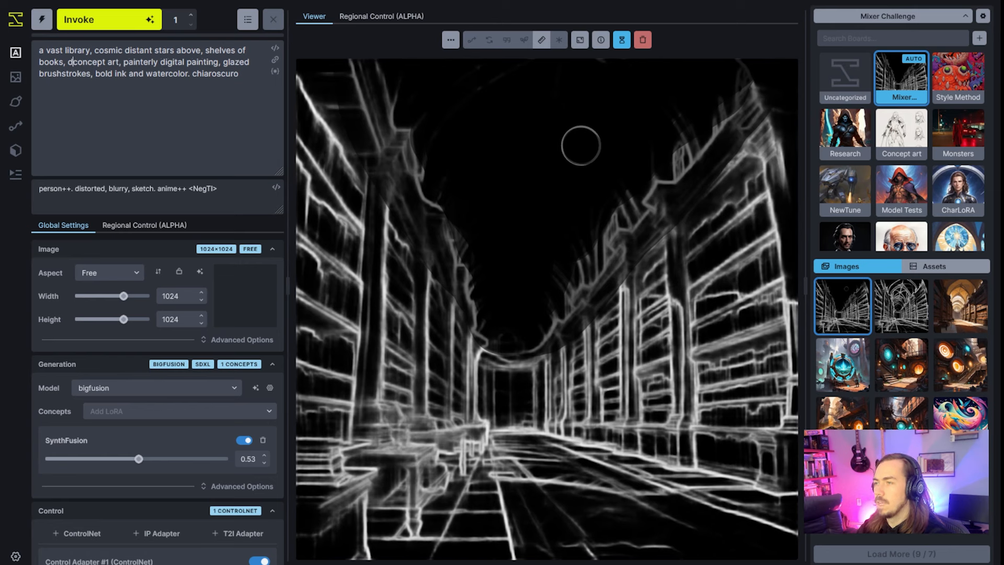
pyautogui.press('BackSpace')
pyautogui.press('BackSpace')
pyautogui.press('BackSpace')
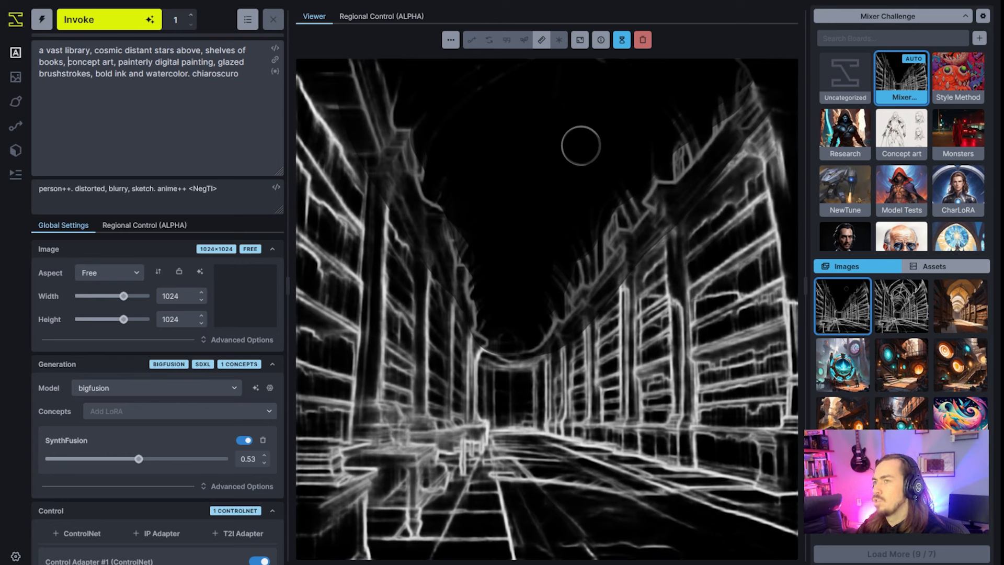
pyautogui.write('illuminated')
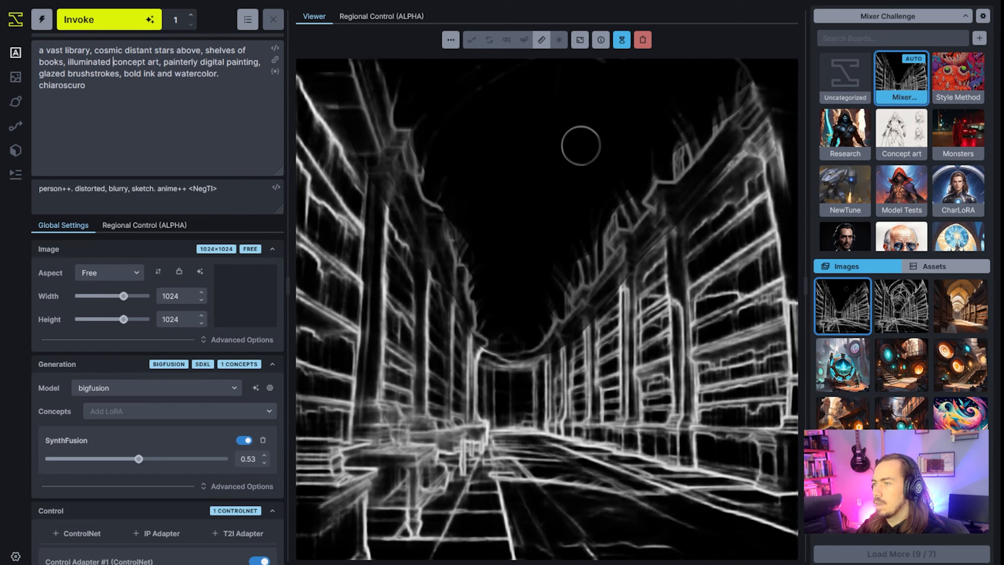
pyautogui.write(' scene, ')
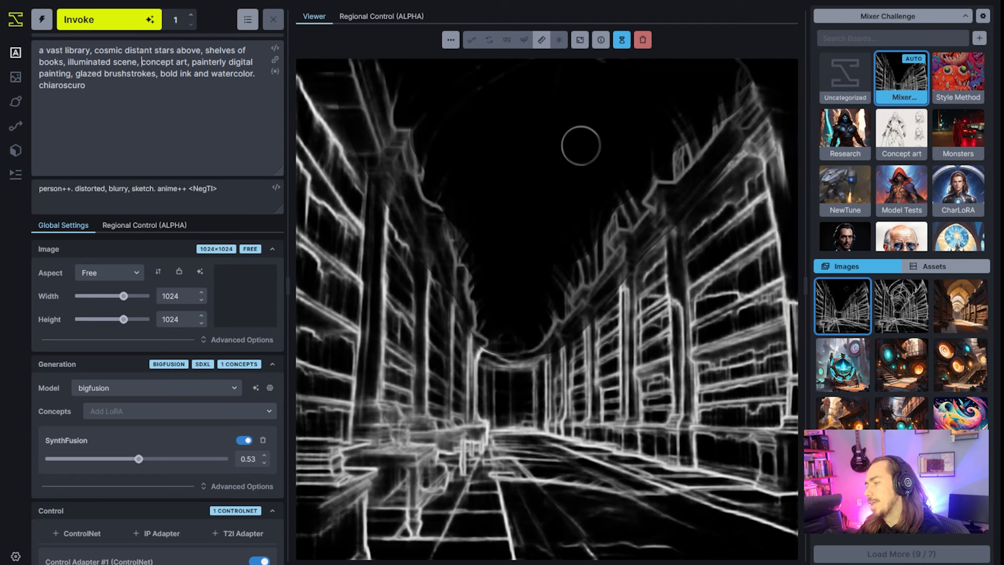
pyautogui.write('stars')
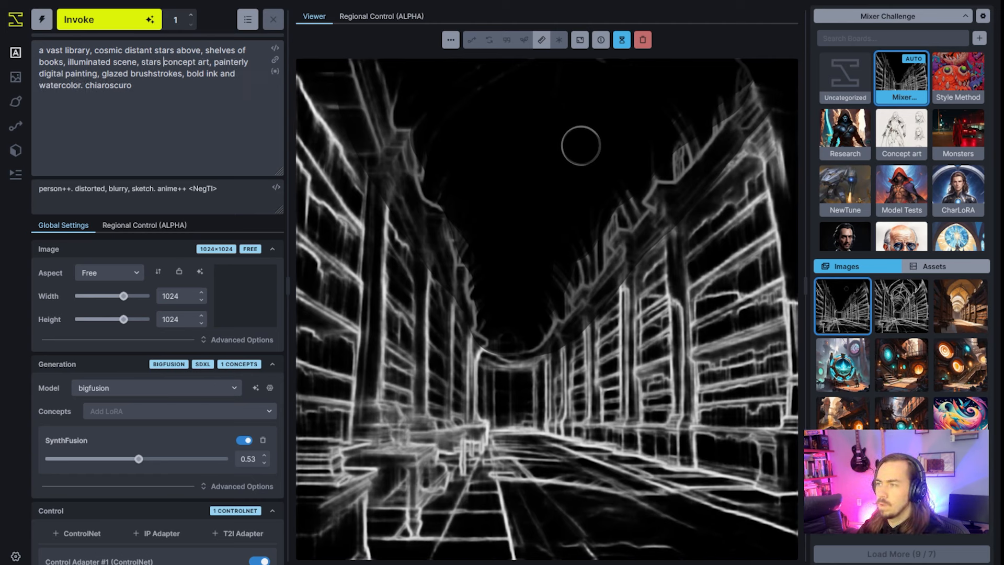
pyautogui.press('BackSpace')
pyautogui.write(', nebulas,')
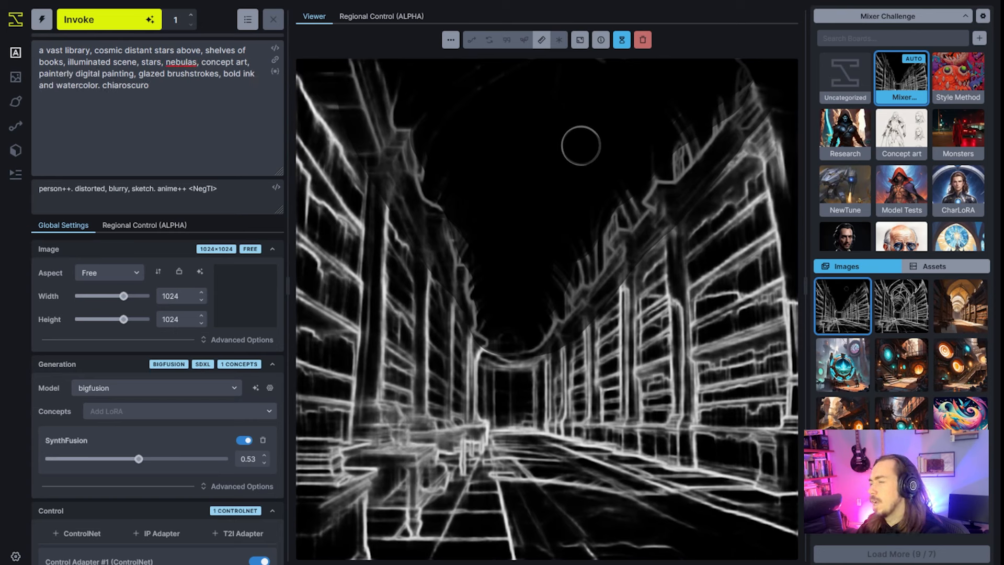
pyautogui.write(' galaxies,')
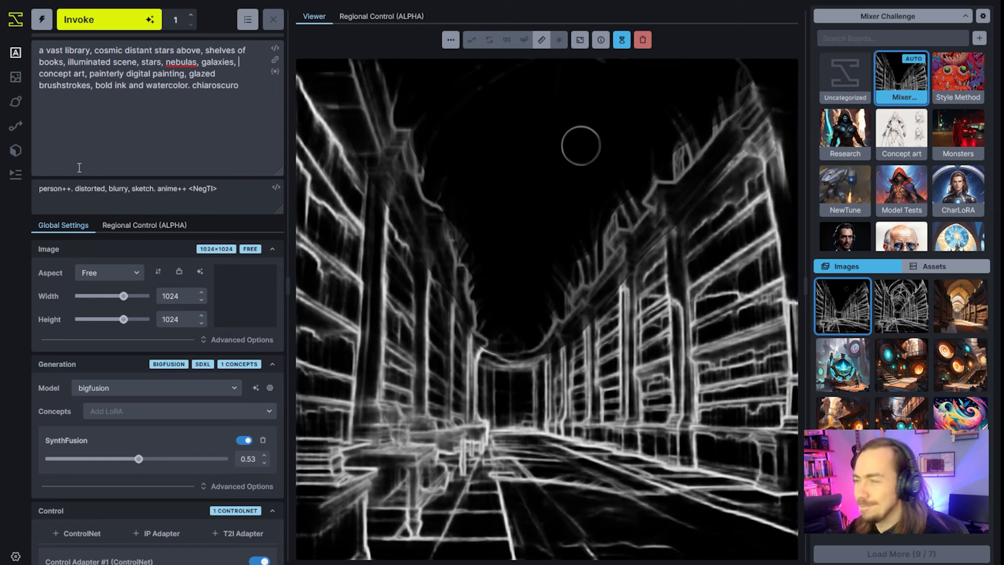
pyautogui.click(116, 15)
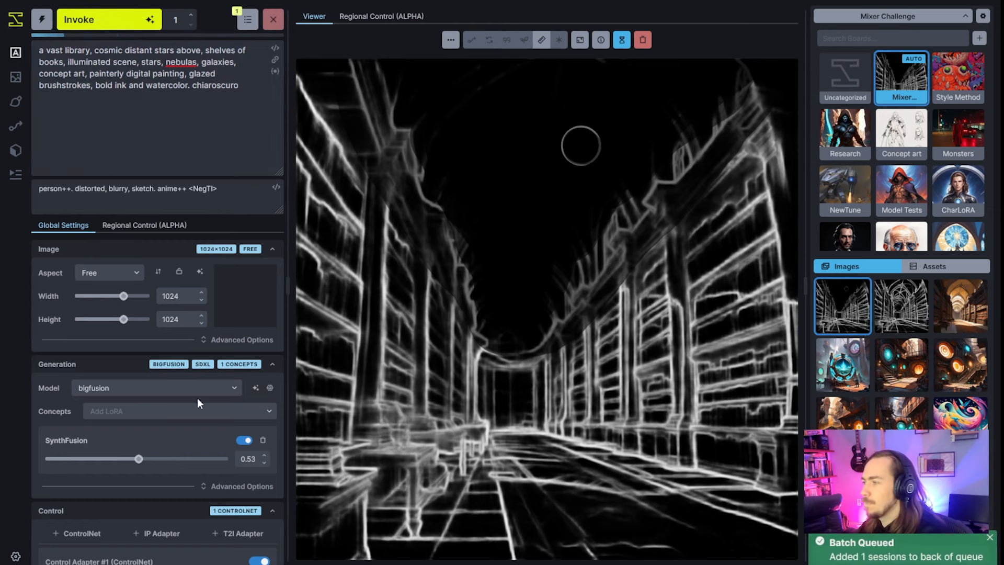
# Step: Reduce the ControlNet weight to 0.9, end its influence at about 70 percent of the steps, and queue a second generation
pyautogui.scroll(-8, 196, 398)
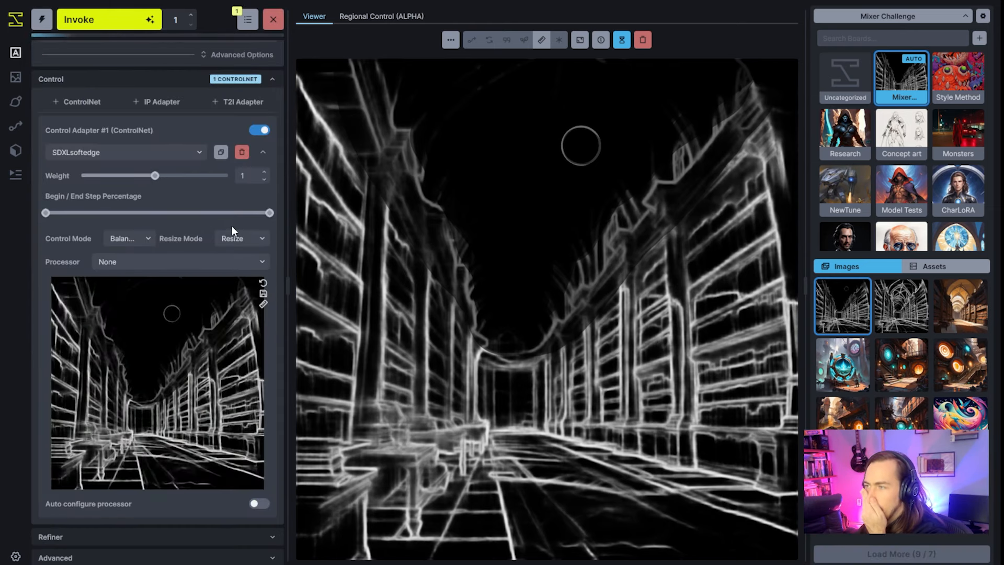
pyautogui.moveTo(269, 214); pyautogui.dragTo(203, 216)
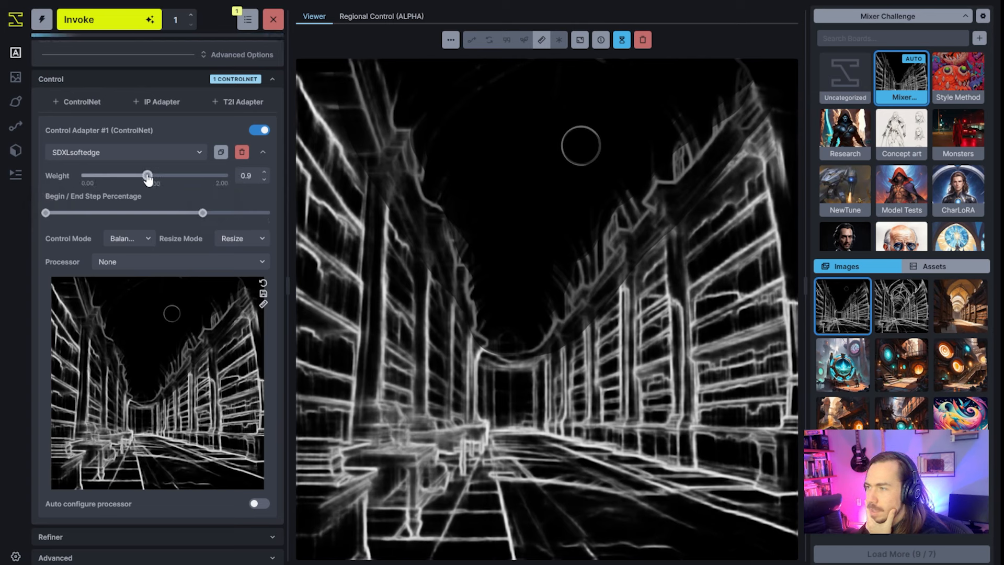
pyautogui.click(105, 20)
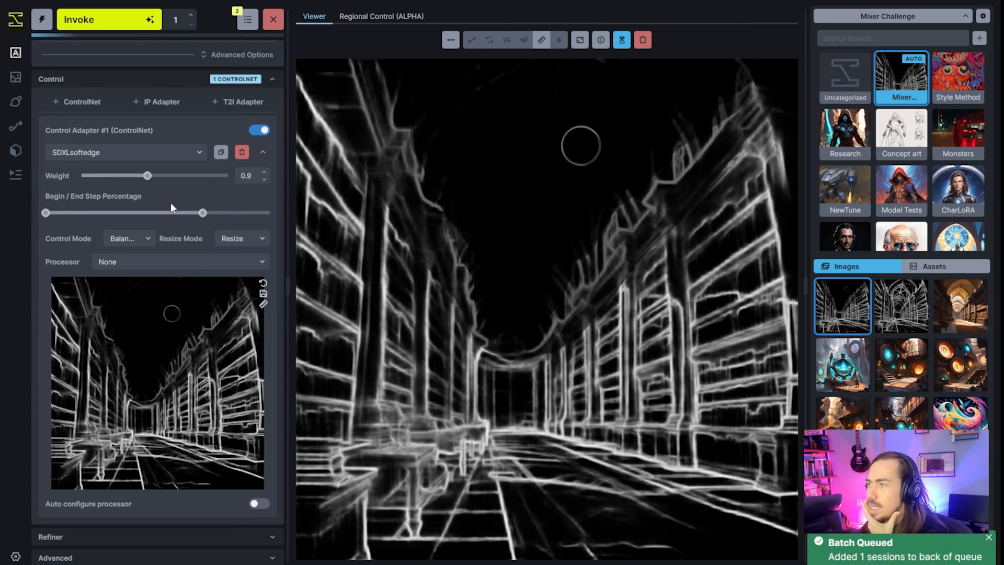
# Step: Switch to the generated library with the red nebula and round moon, and send it to the Unified Canvas
pyautogui.moveTo(185, 216)
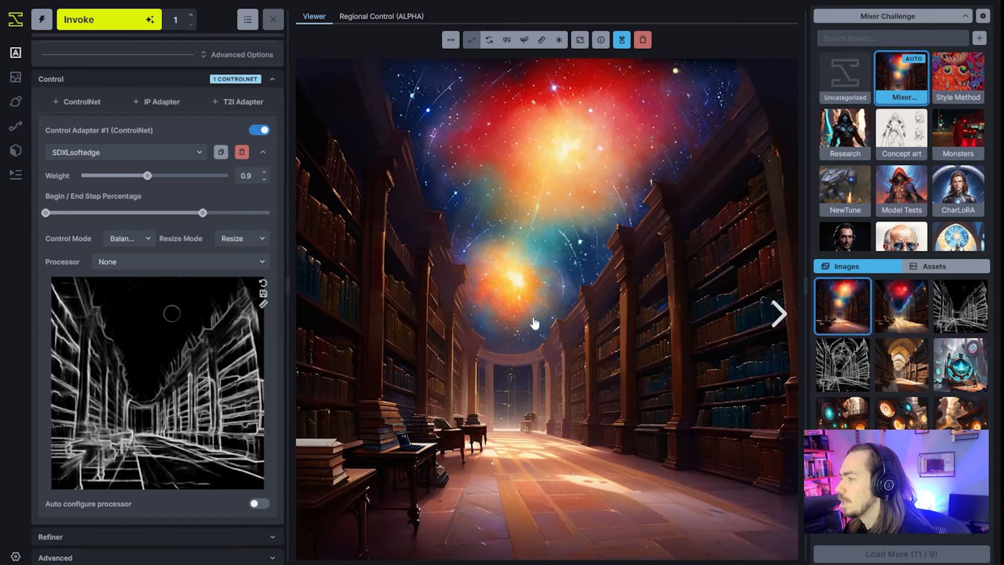
pyautogui.press('Right')
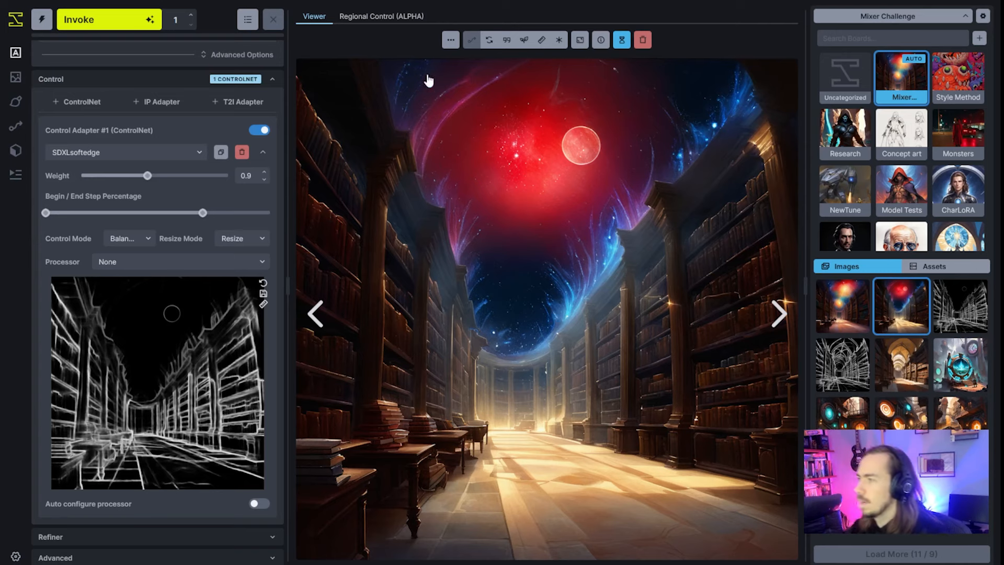
pyautogui.click(450, 40)
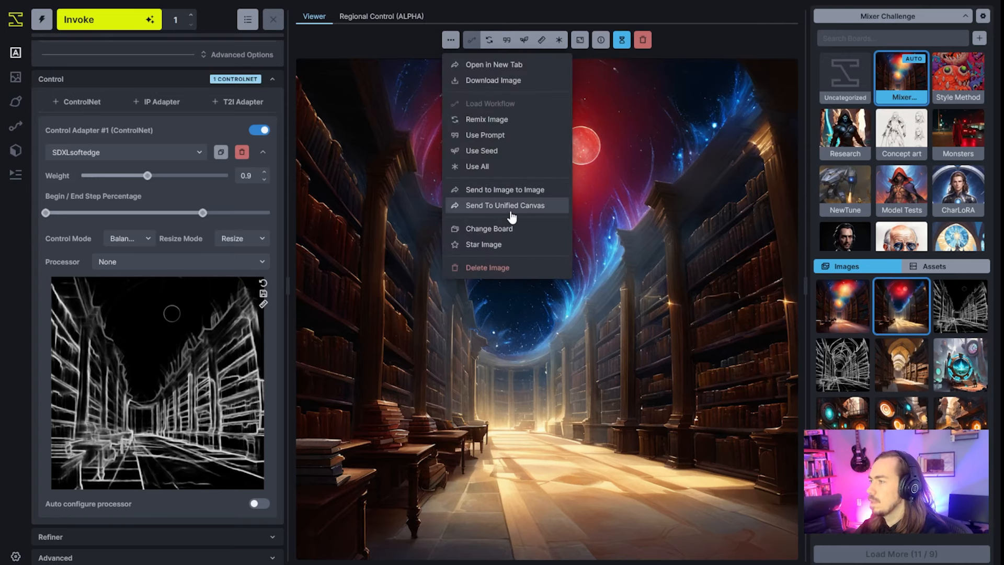
pyautogui.click(471, 205)
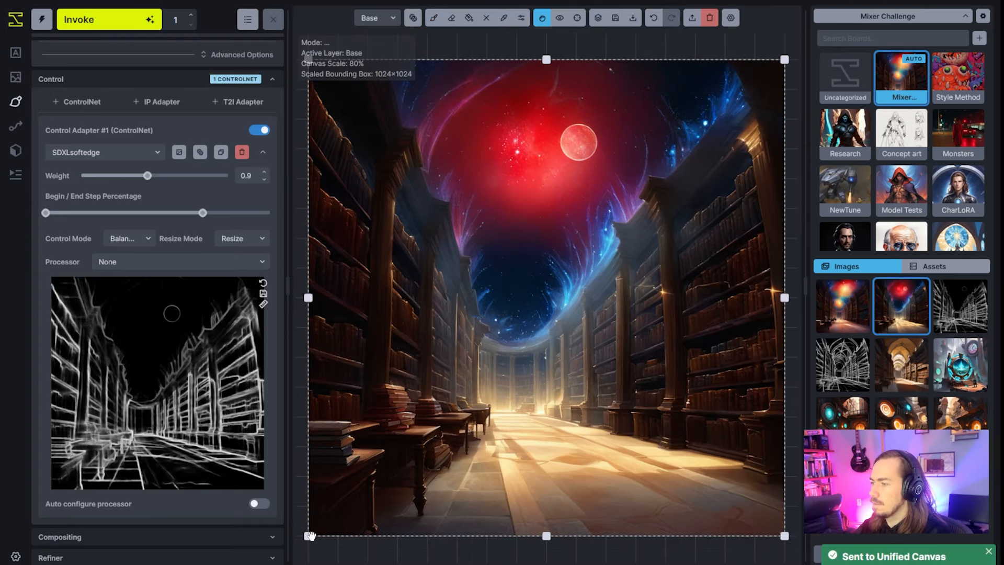
# Step: Shrink the bounding box to a 1064×992 scaled area around the sky and right-hand shelves, and process that area as a PIDI control image
pyautogui.moveTo(310, 535); pyautogui.dragTo(368, 446)
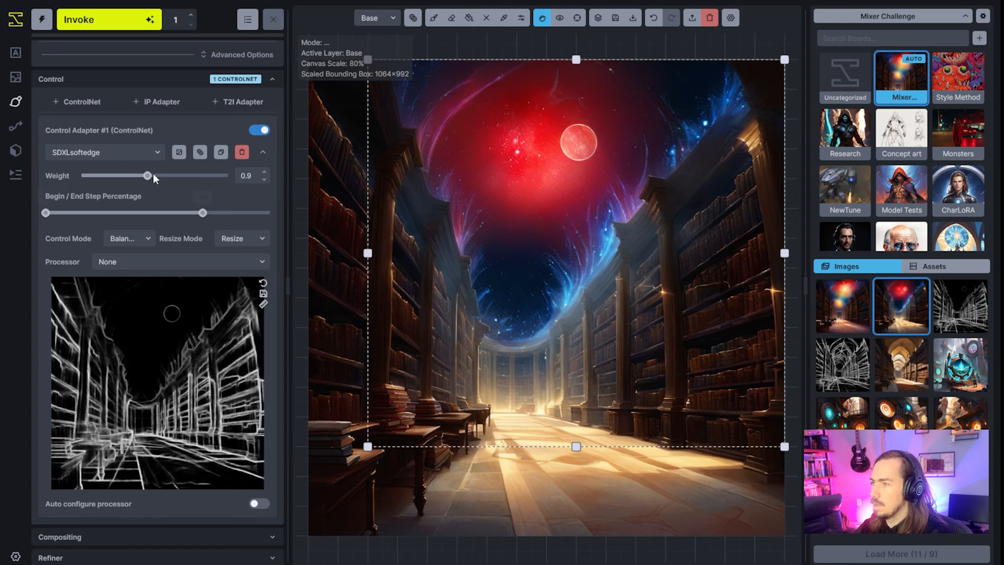
pyautogui.click(179, 152)
pyautogui.click(207, 262)
pyautogui.scroll(-1, 193, 408)
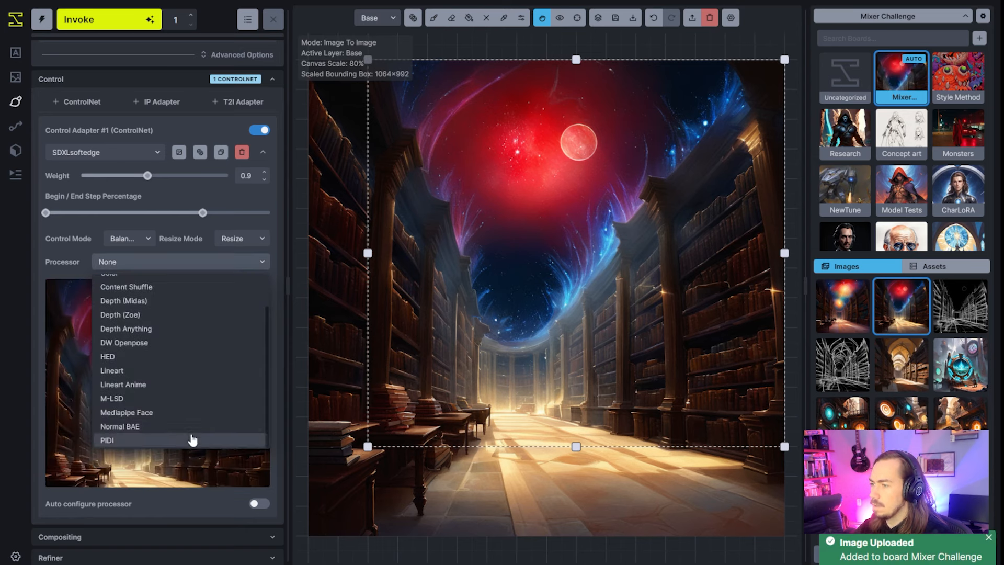
pyautogui.click(193, 441)
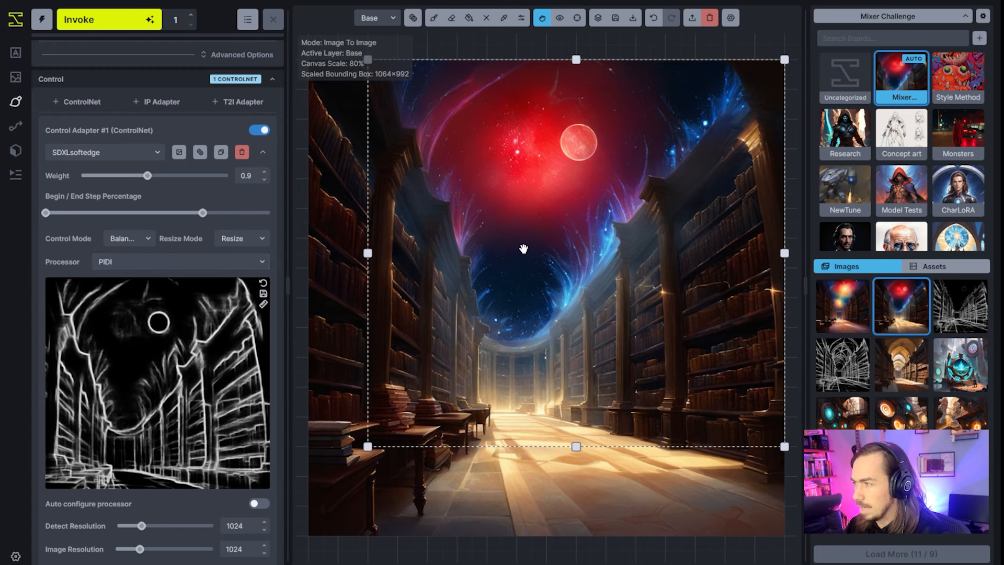
# Step: Darken the red nebula and surrounding sky on the base layer with a large translucent dark brush
pyautogui.press('b')
pyautogui.press('q')
pyautogui.scroll(-1, 530, 246)
pyautogui.press('q')
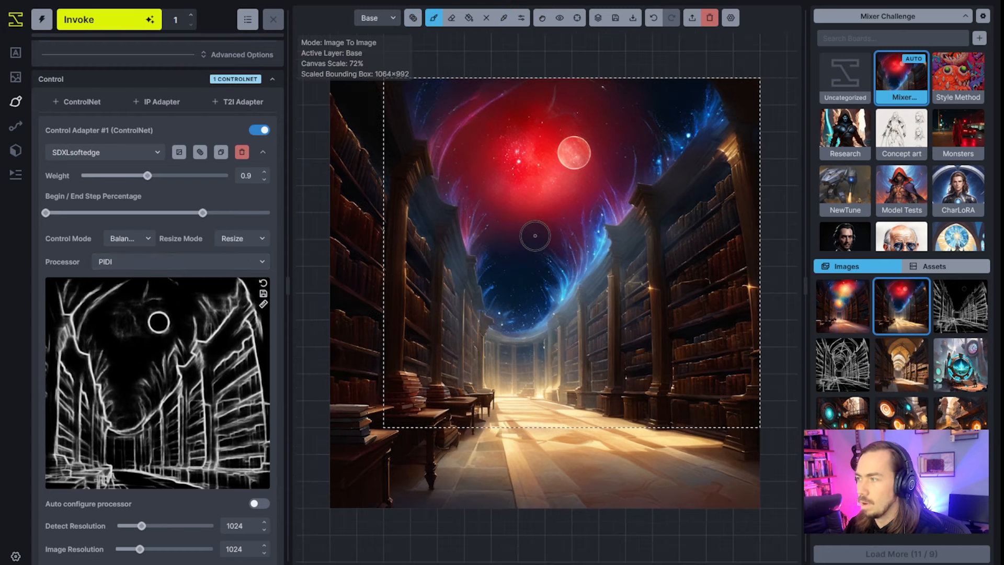
pyautogui.press(']')
pyautogui.press(']')
pyautogui.press(']')
pyautogui.press(']')
pyautogui.moveTo(531, 227)
pyautogui.mouseDown()
pyautogui.moveTo(503, 212)
pyautogui.moveTo(492, 159)
pyautogui.moveTo(520, 187)
pyautogui.moveTo(571, 129)
pyautogui.moveTo(570, 192)
pyautogui.moveTo(551, 208)
pyautogui.moveTo(614, 128)
pyautogui.moveTo(487, 158)
pyautogui.moveTo(491, 113)
pyautogui.mouseUp()
# Step: Pick a pale colour from the moon and paint a solid round disc over it with a moon-sized brush
pyautogui.scroll(2, 621, 187)
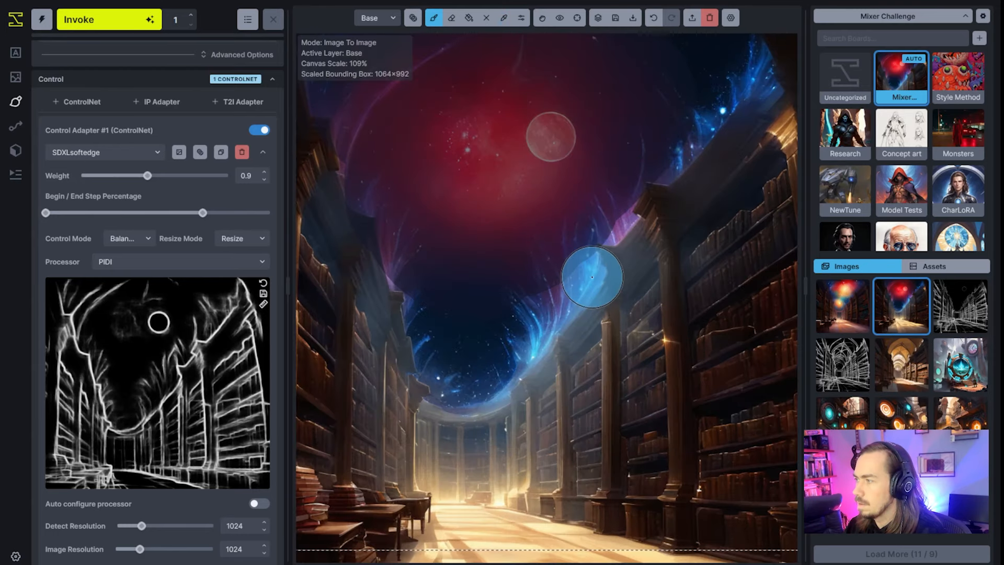
pyautogui.press('c')
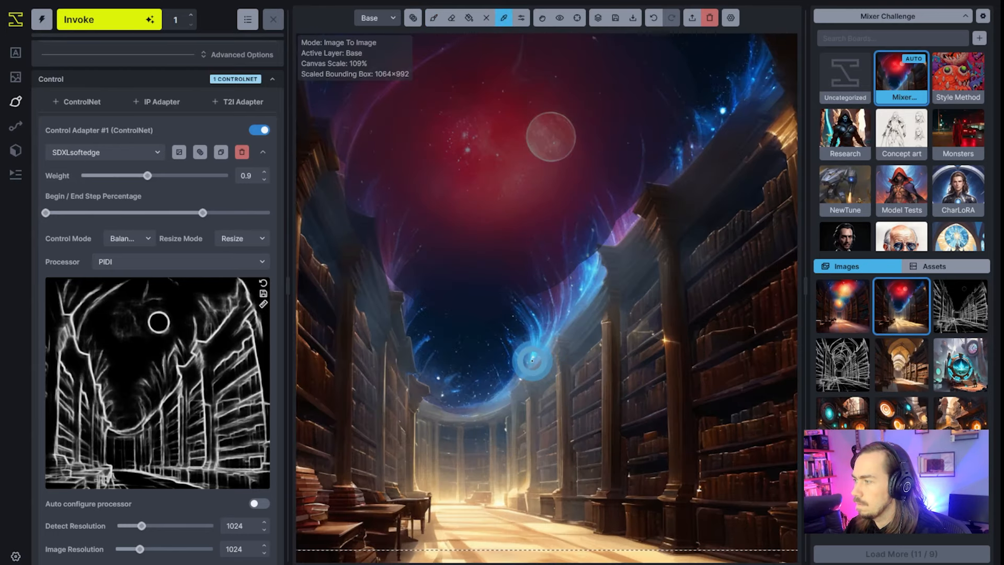
pyautogui.click(549, 135)
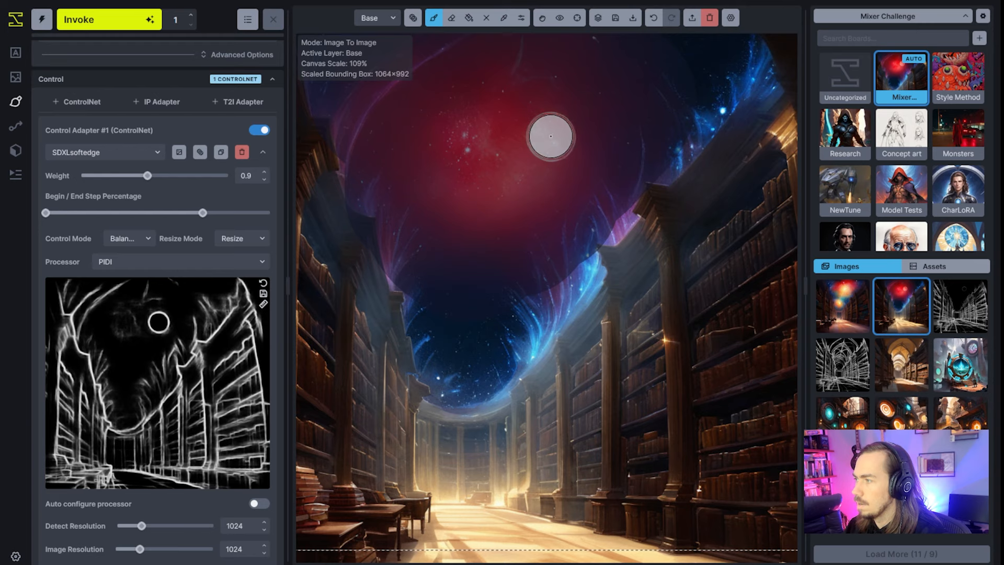
pyautogui.scroll(-2, 550, 239)
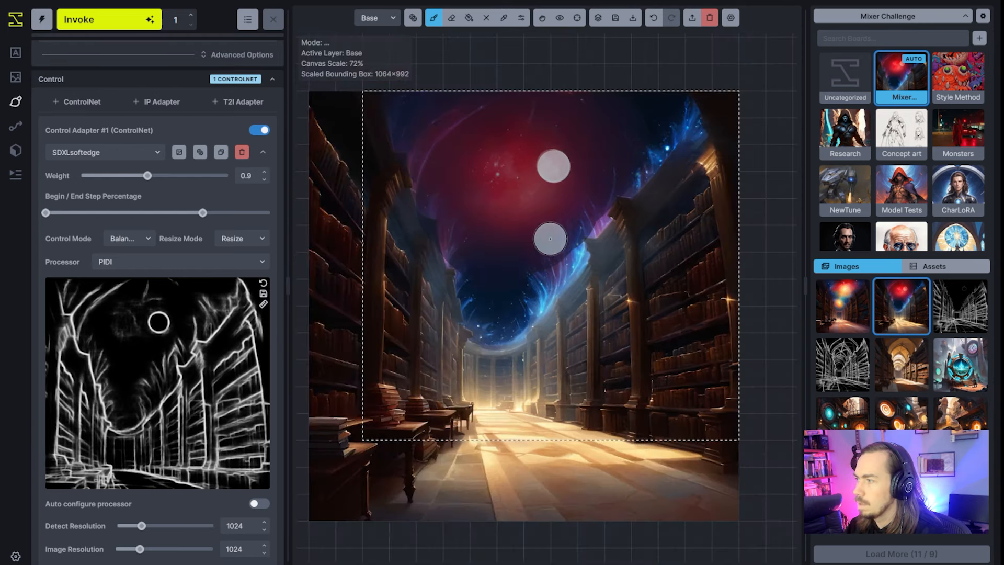
# Step: On the mask layer, paint over the nebula, moon and open sky between the shelves with a large brush
pyautogui.press('q')
pyautogui.scroll(-13, 533, 274)
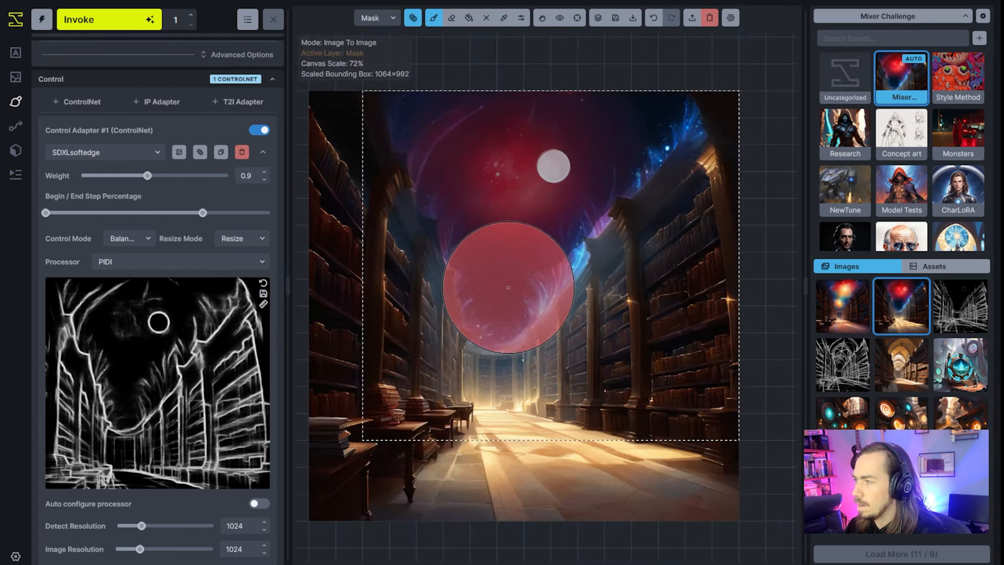
pyautogui.moveTo(508, 287)
pyautogui.mouseDown()
pyautogui.moveTo(493, 224)
pyautogui.moveTo(445, 125)
pyautogui.moveTo(605, 117)
pyautogui.moveTo(600, 172)
pyautogui.mouseUp()
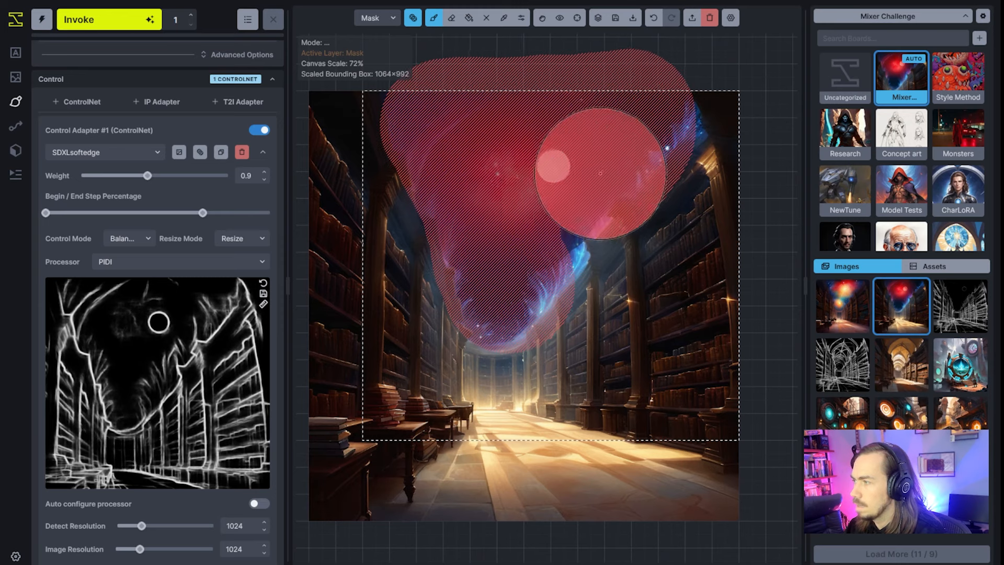
# Step: Set the SynthFusion weight to 0.73, generate two variations of the masked sky and accept the second
pyautogui.scroll(2, 147, 236)
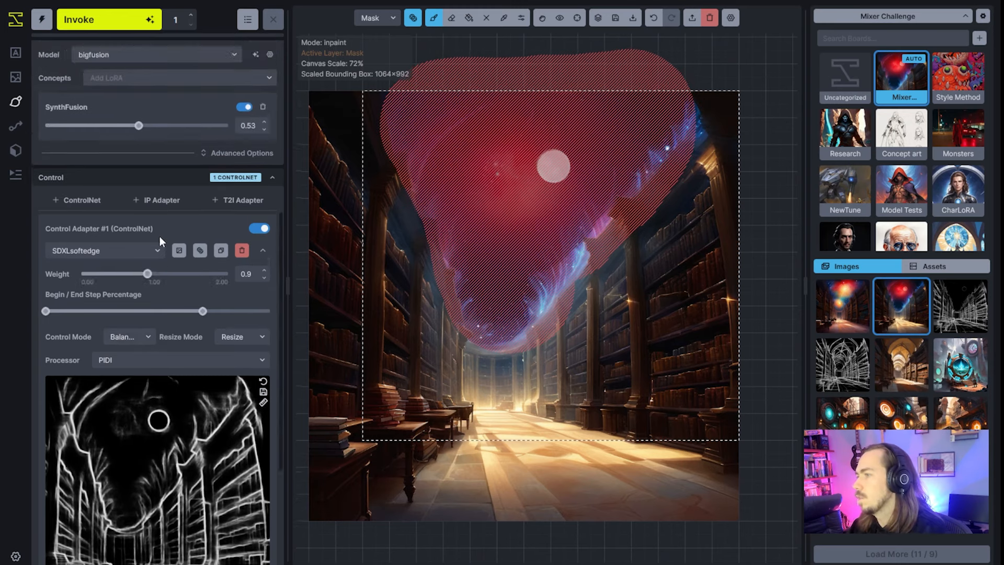
pyautogui.scroll(2, 159, 236)
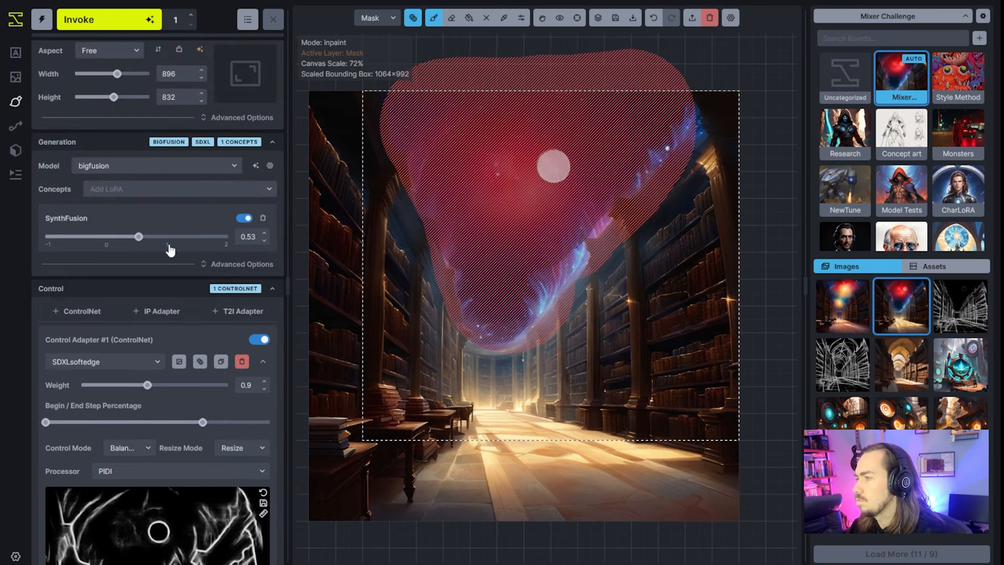
pyautogui.moveTo(152, 238); pyautogui.dragTo(152, 237)
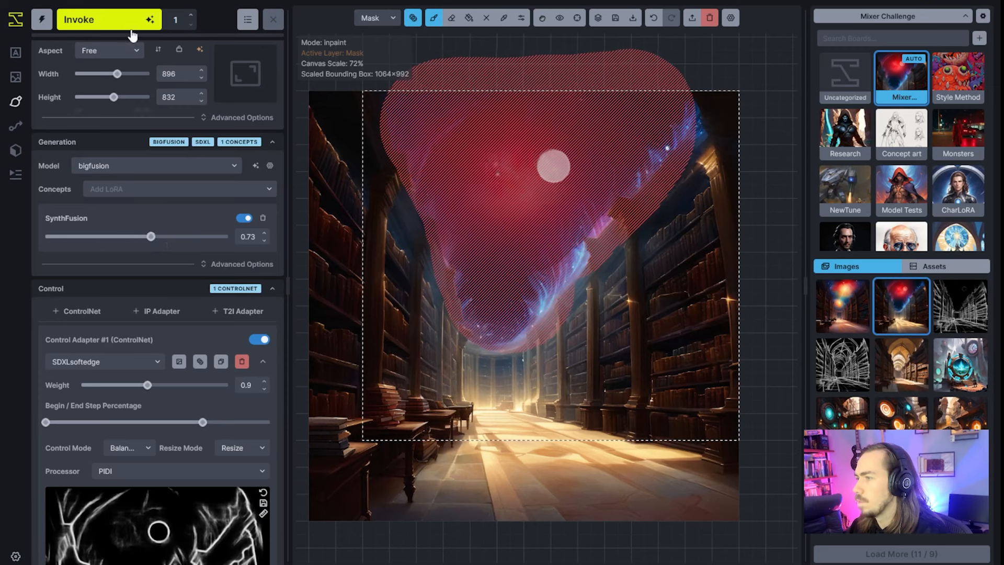
pyautogui.click(131, 21)
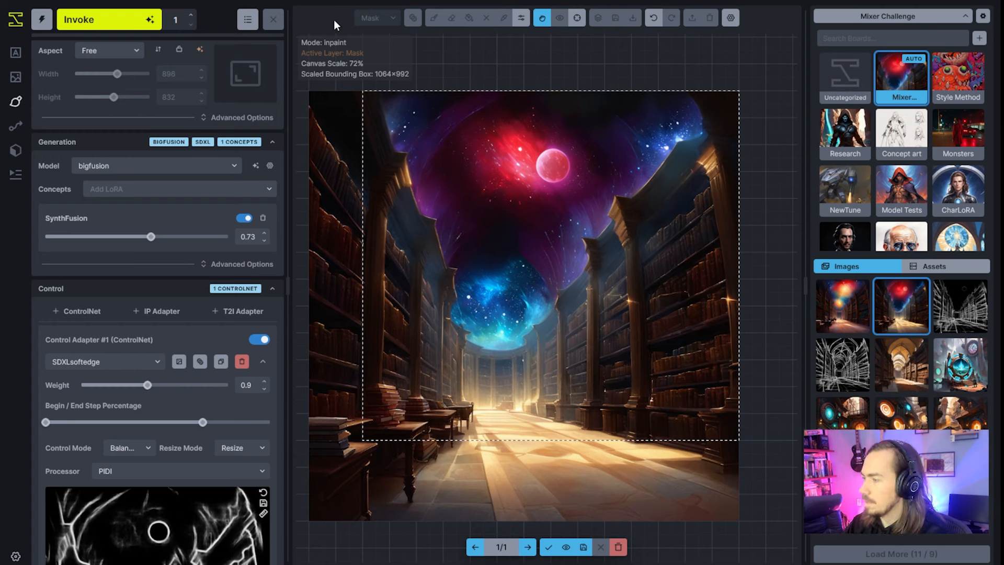
pyautogui.click(120, 21)
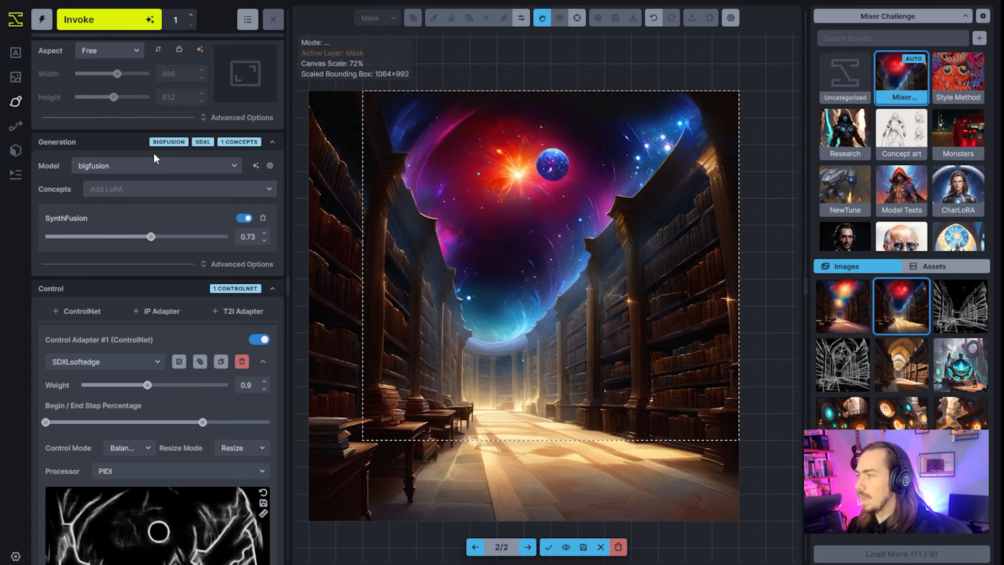
pyautogui.click(548, 547)
# Step: With Control Adapter #1 disabled, fit a 392×424 bounding box around the red star and planet and mask both
pyautogui.press('v')
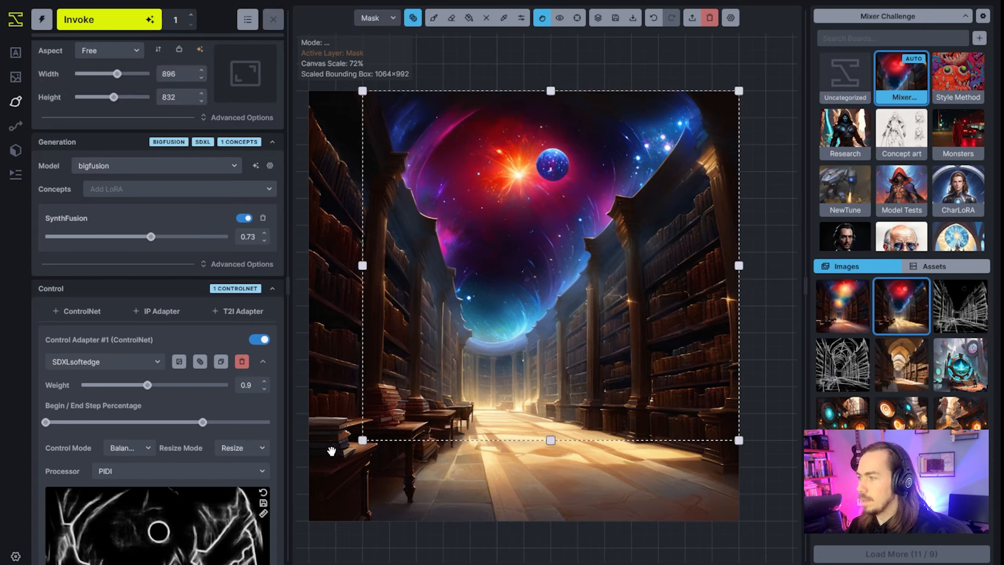
pyautogui.moveTo(363, 440); pyautogui.dragTo(472, 274)
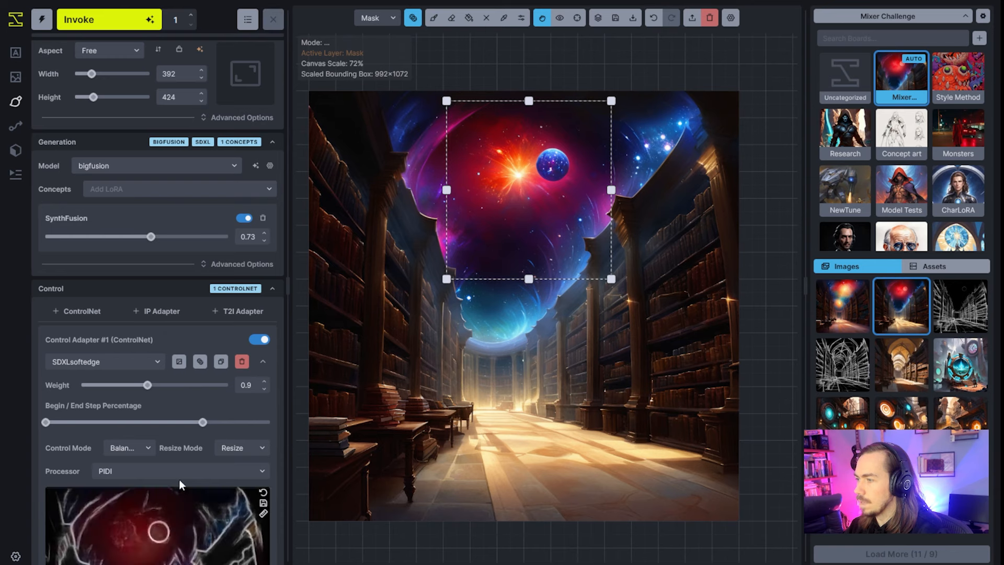
pyautogui.click(259, 340)
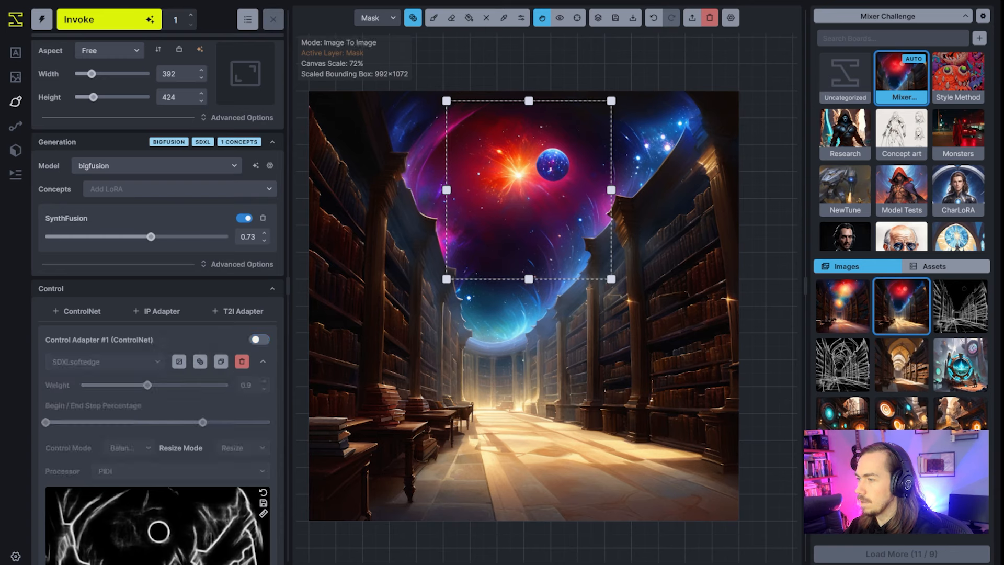
pyautogui.press('b')
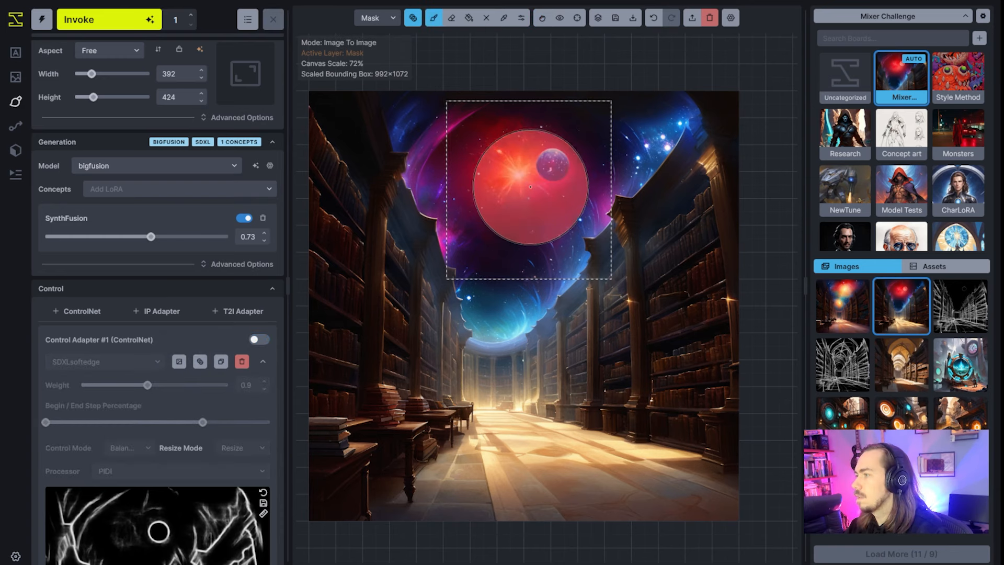
pyautogui.moveTo(526, 185); pyautogui.dragTo(519, 148)
# Step: Remove "a vast library" and "above, shelves of books" from the prompt so it starts with "cosmic distant stars, illuminated scene"
pyautogui.scroll(5, 74, 102)
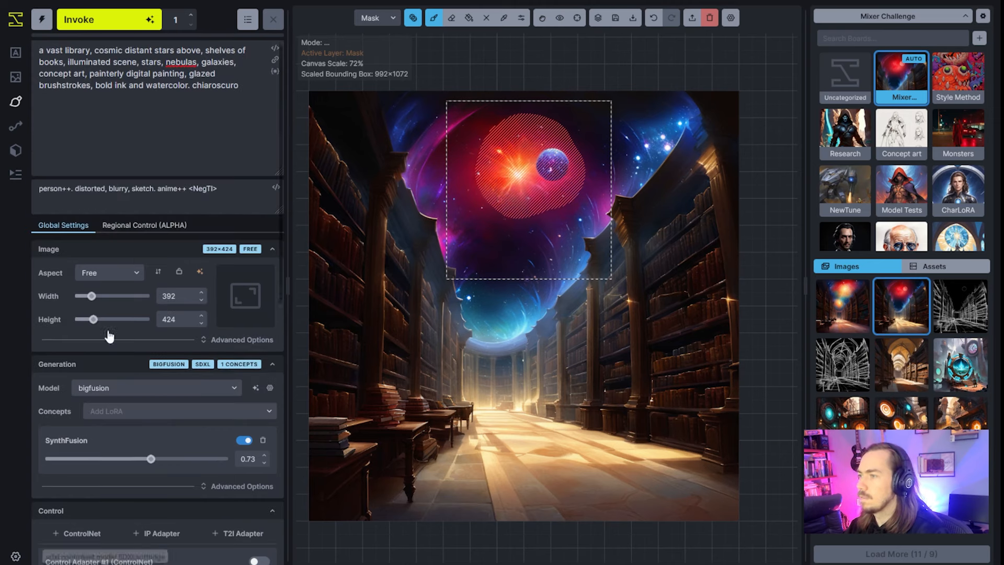
pyautogui.doubleClick(52, 51)
pyautogui.moveTo(94, 51); pyautogui.dragTo(16, 55)
pyautogui.press('BackSpace')
pyautogui.doubleClick(136, 50)
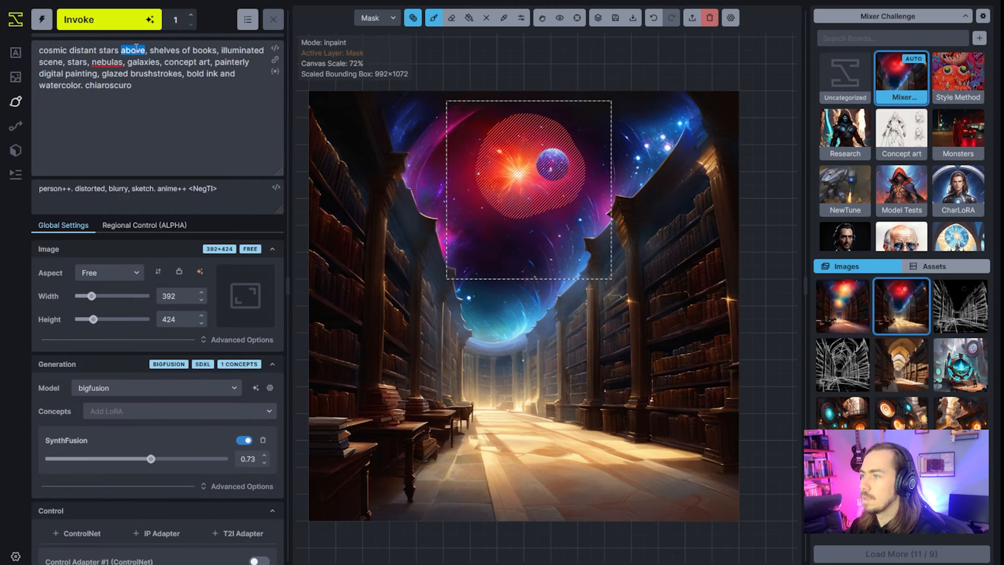
pyautogui.moveTo(222, 52); pyautogui.dragTo(196, 45)
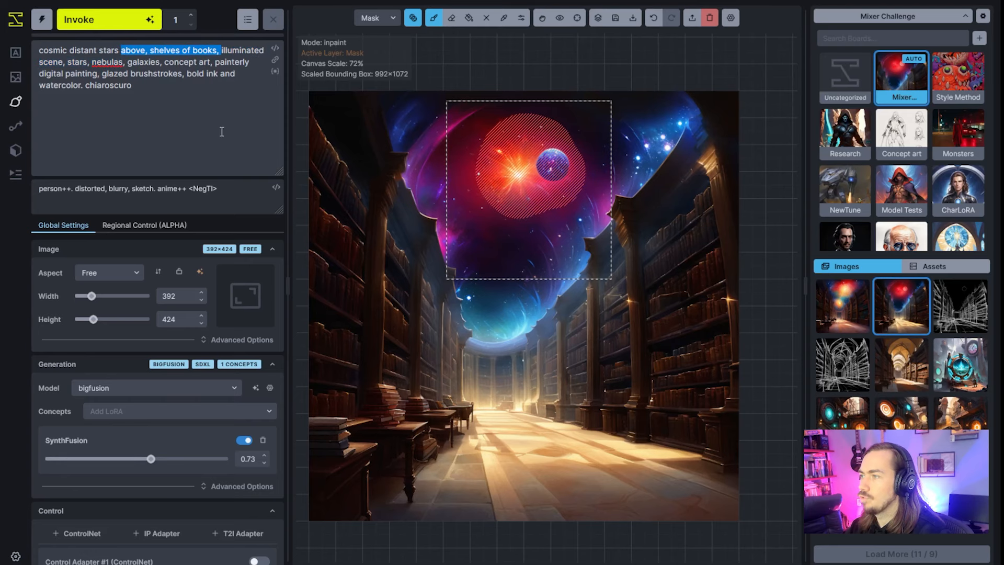
pyautogui.press('BackSpace')
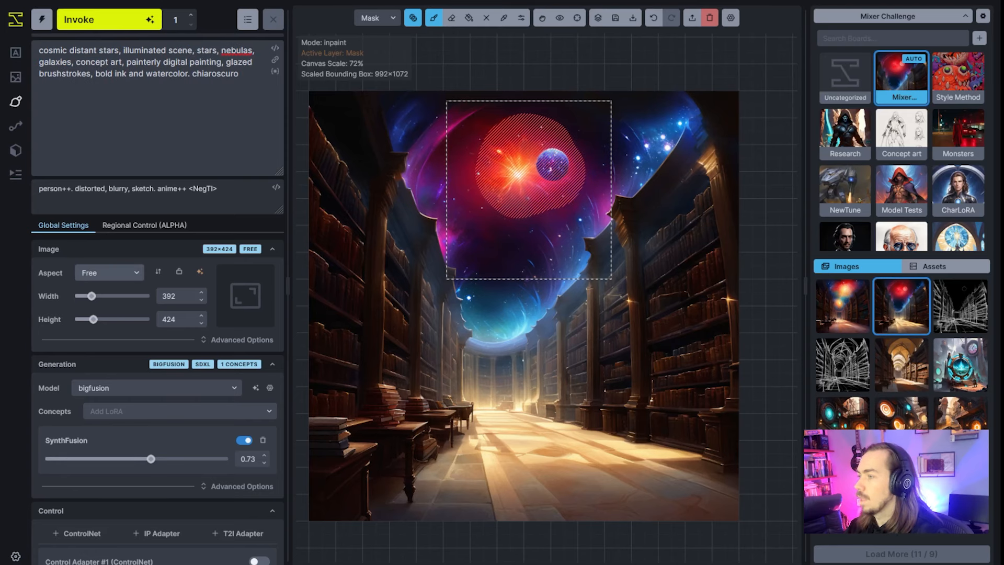
# Step: Set the SynthFusion weight to 0.53 and the denoising strength to 0.55
pyautogui.scroll(-5, 162, 355)
pyautogui.scroll(5, 180, 246)
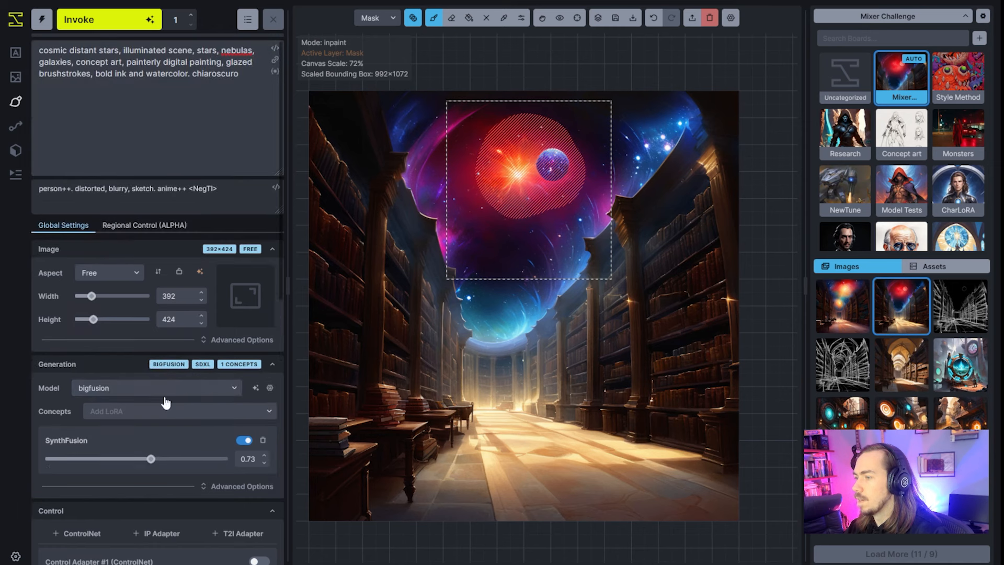
pyautogui.moveTo(151, 459); pyautogui.dragTo(139, 459)
pyautogui.click(266, 340)
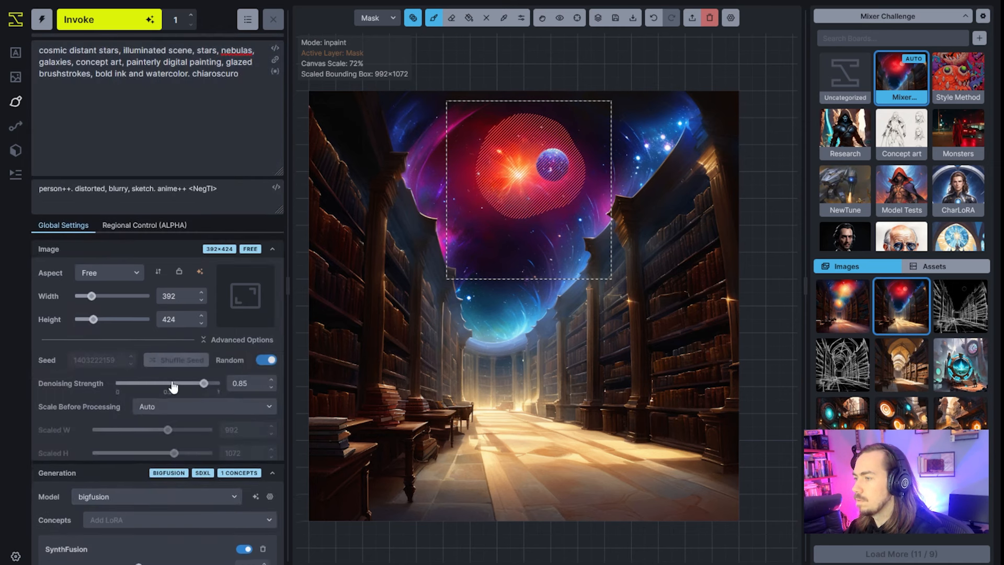
pyautogui.moveTo(190, 385); pyautogui.dragTo(172, 385)
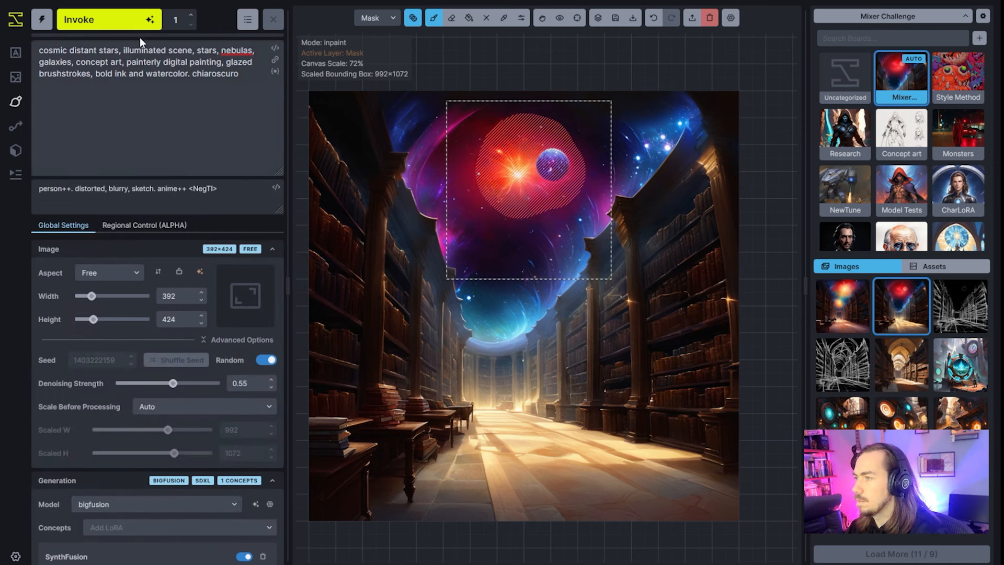
# Step: Generate the masked star and planet area and accept the result
pyautogui.click(127, 96)
pyautogui.hotkey('ctrl', 'Return')
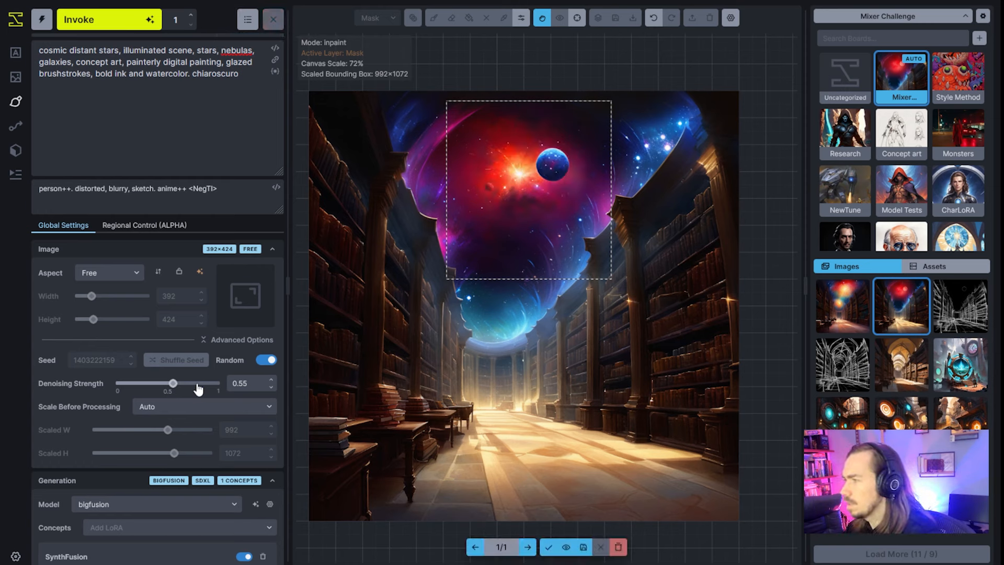
pyautogui.click(548, 547)
# Step: Clear the existing mask and mask only the blue planet with a planet-sized brush
pyautogui.hotkey('shift', 'c')
pyautogui.scroll(3, 549, 161)
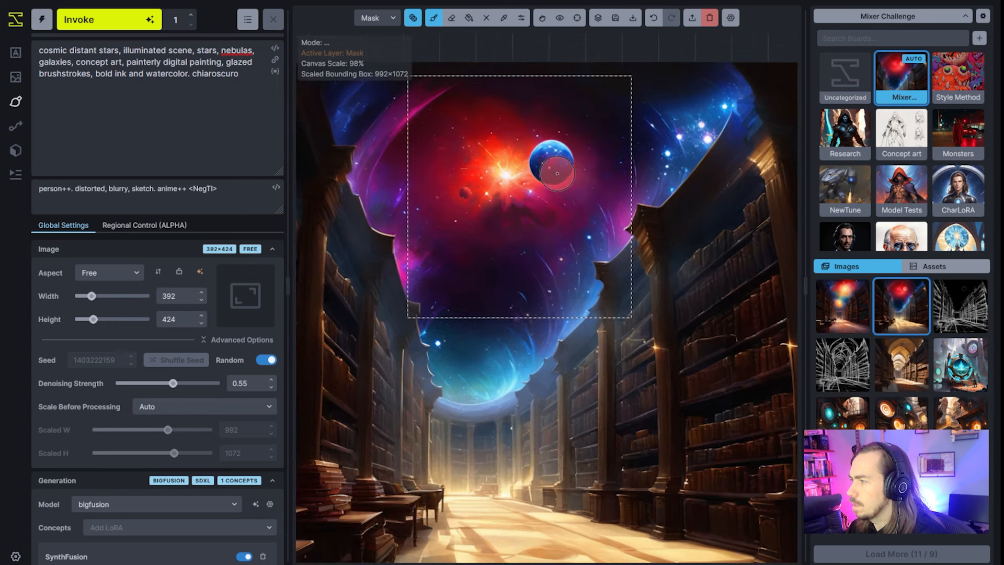
pyautogui.moveTo(561, 156); pyautogui.dragTo(552, 164)
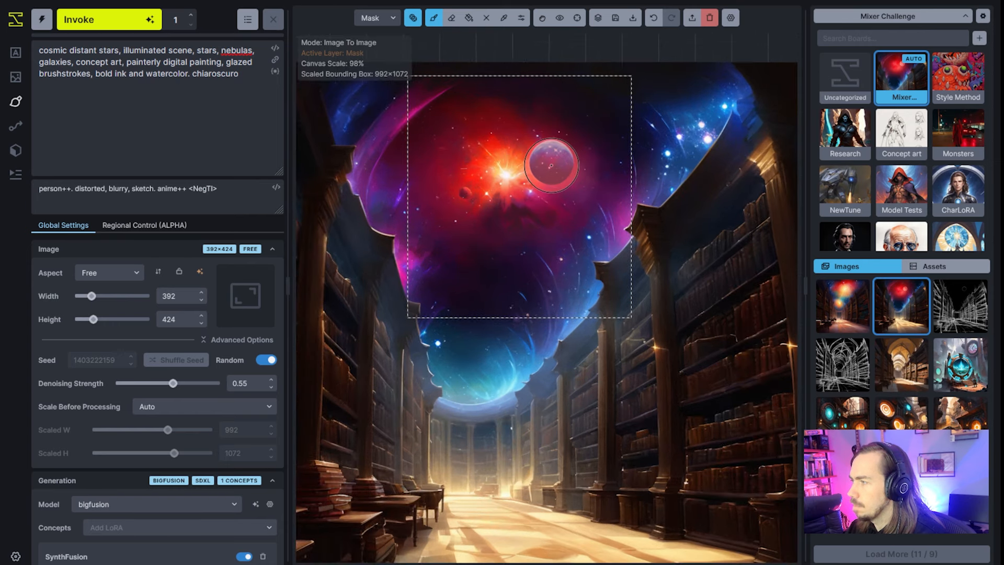
# Step: Set the denoising strength to 0.7 and generate a new version of the masked planet
pyautogui.moveTo(173, 383); pyautogui.dragTo(188, 383)
pyautogui.click(142, 24)
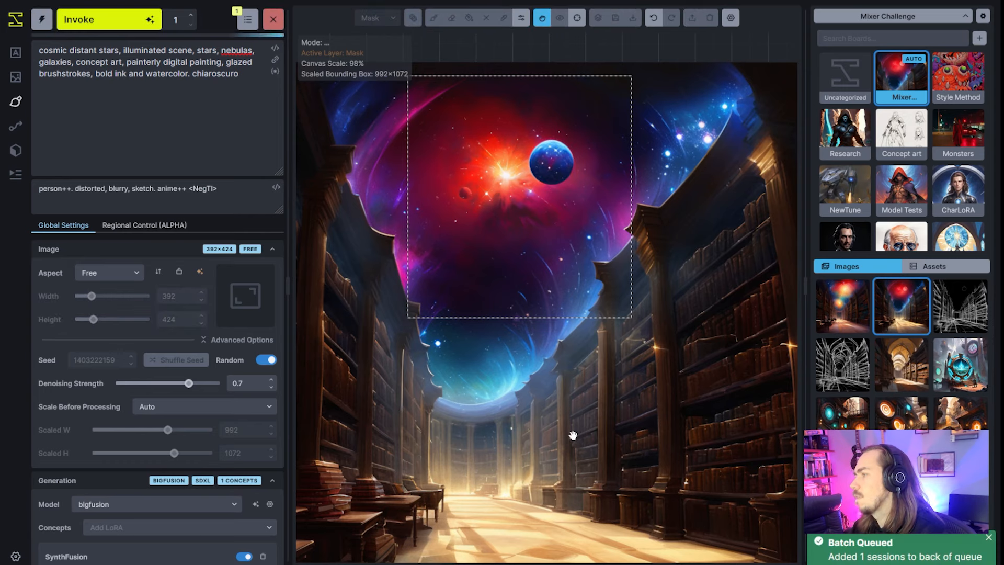
pyautogui.scroll(-2, 573, 438)
pyautogui.scroll(2, 573, 437)
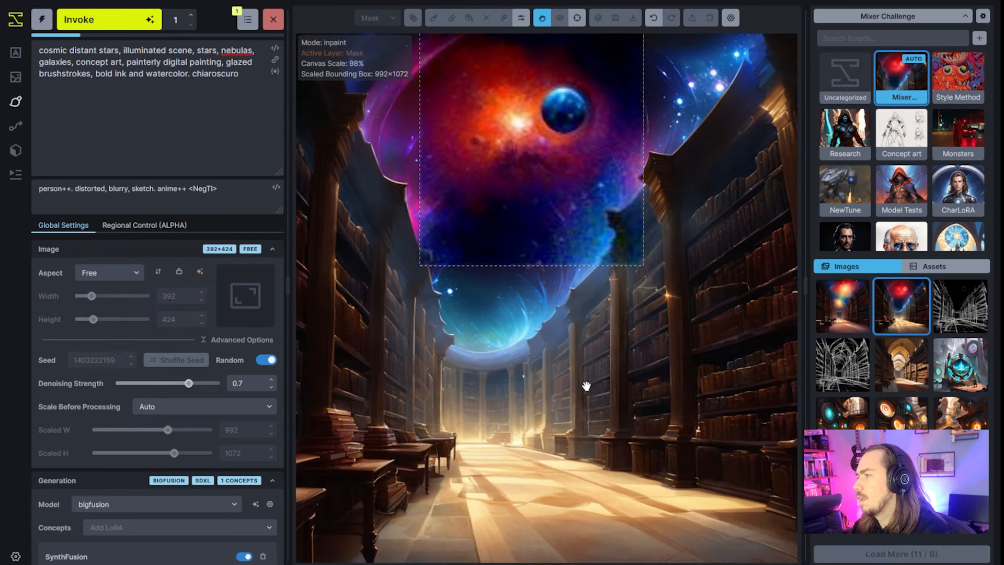
pyautogui.scroll(1, 580, 314)
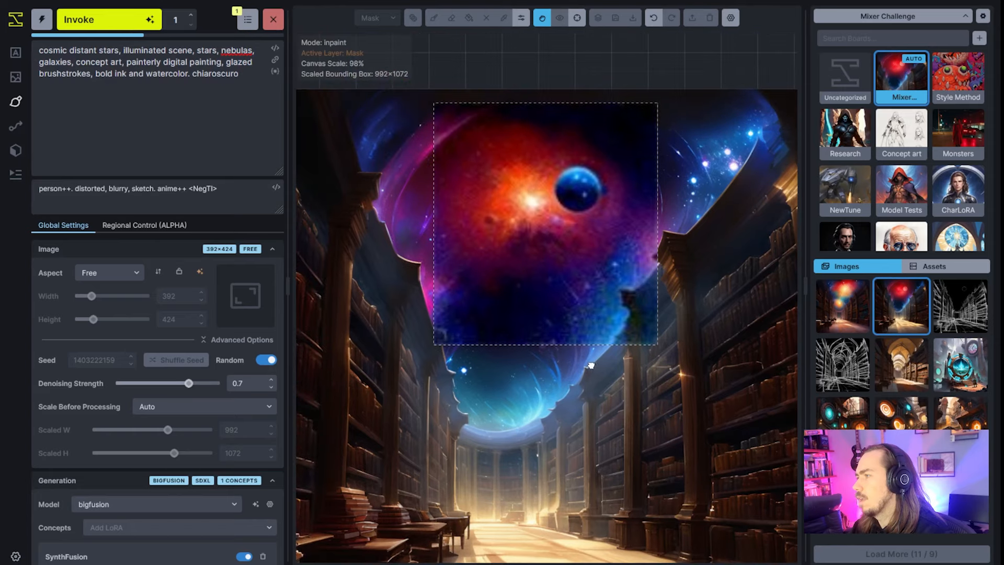
pyautogui.scroll(1, 585, 310)
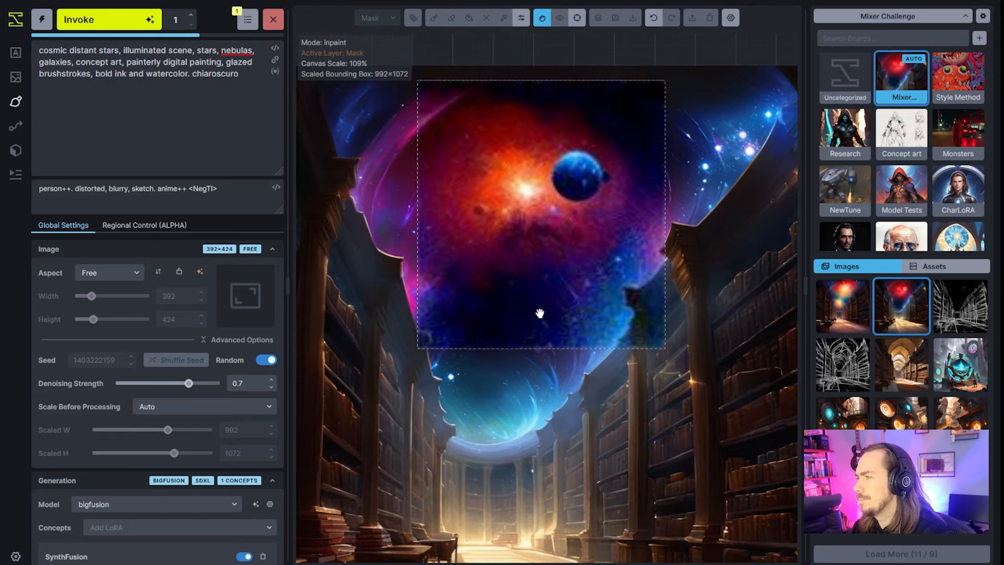
# Step: Accept the generated planet and add "a blue ice planet," at the beginning of the prompt
pyautogui.click(50, 45)
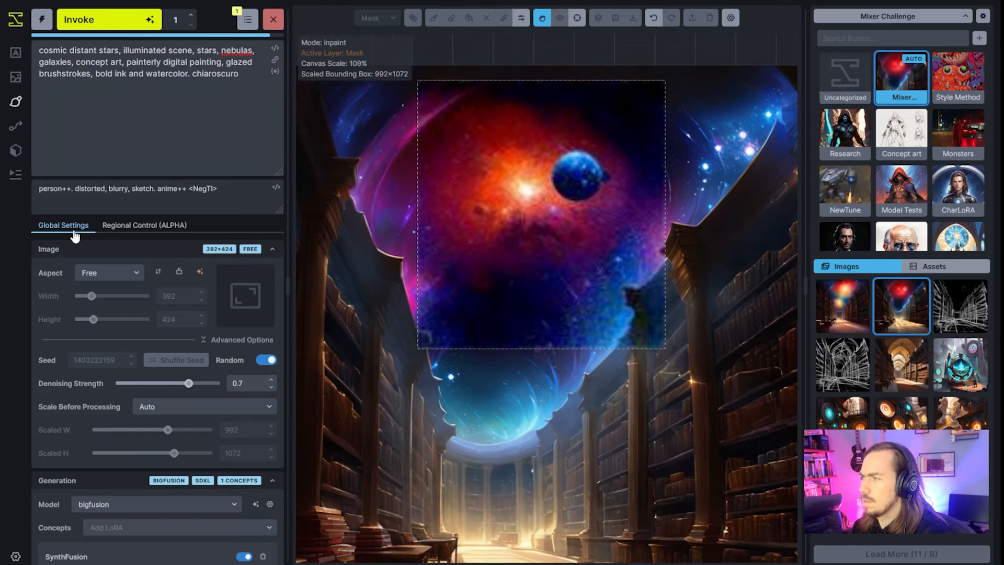
pyautogui.write('a')
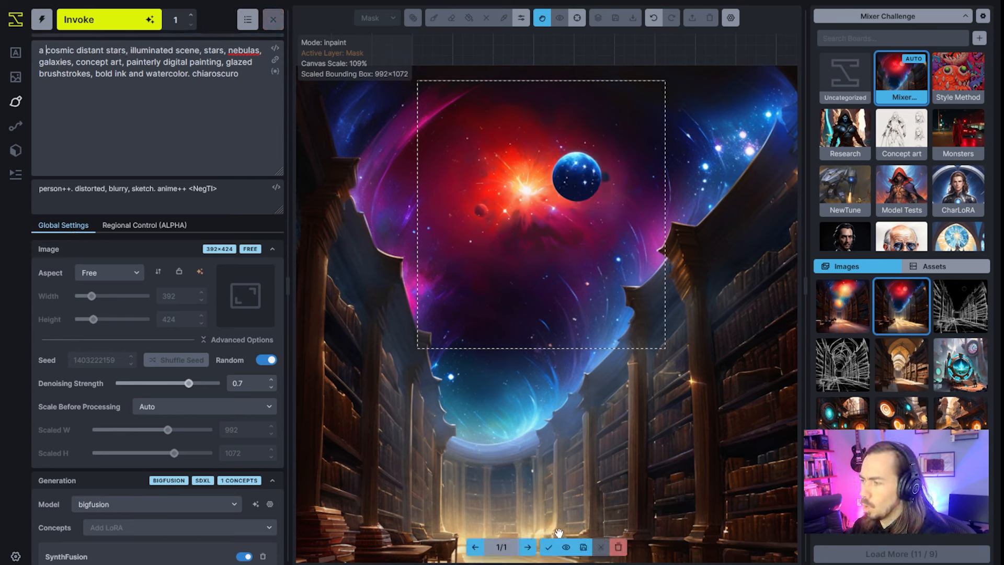
pyautogui.click(548, 546)
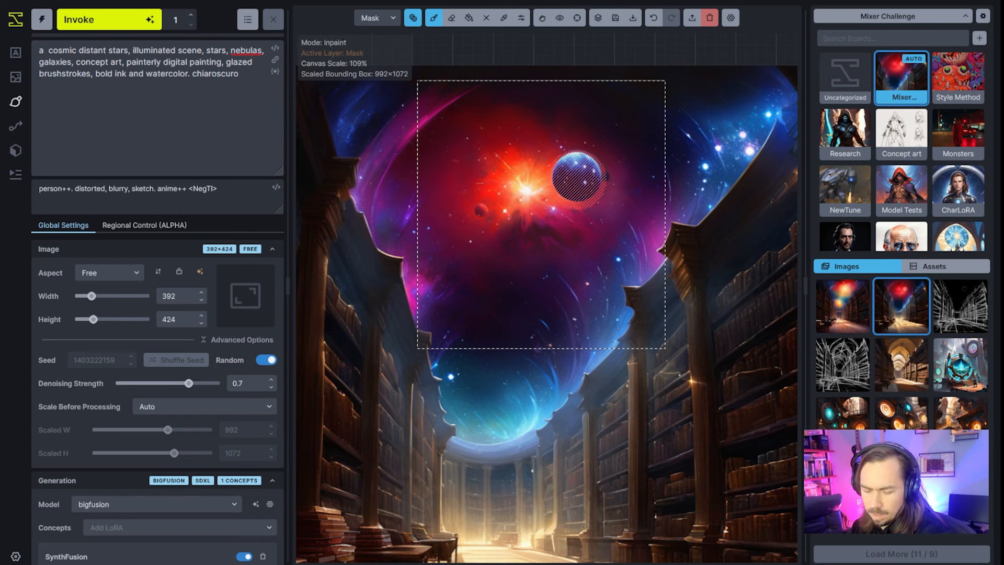
pyautogui.write('blue ice planet')
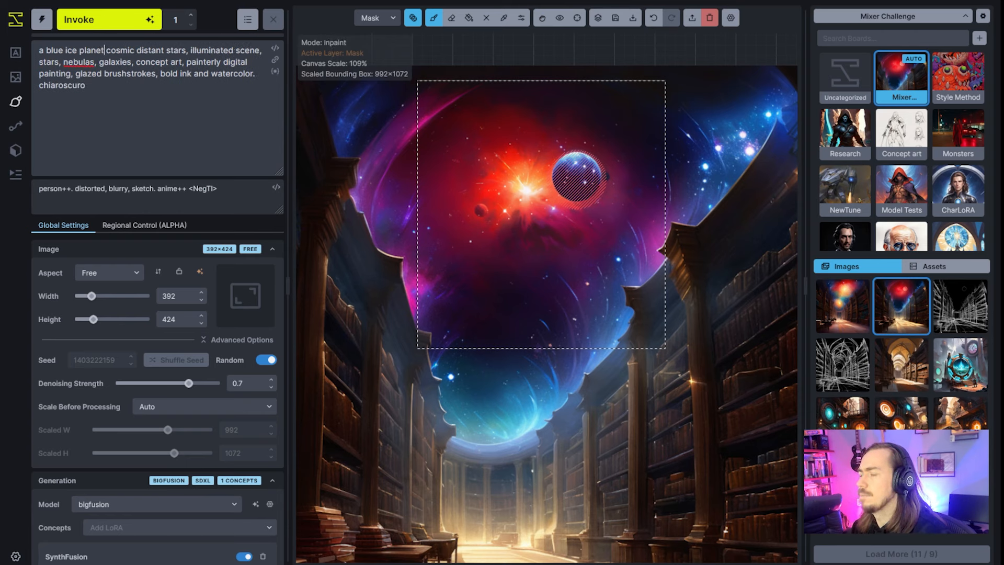
# Step: Generate and accept the ice planet, and expand the bounding box to cover the full 1024×1024 image
pyautogui.click(126, 33)
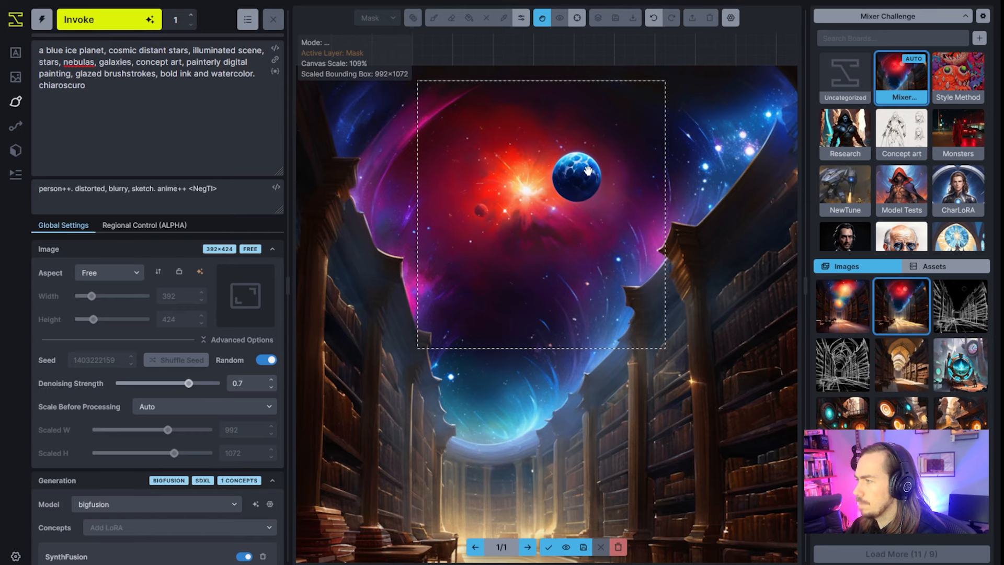
pyautogui.click(549, 546)
pyautogui.scroll(-2, 626, 466)
pyautogui.moveTo(626, 466); pyautogui.dragTo(760, 509)
pyautogui.scroll(-3, 596, 315)
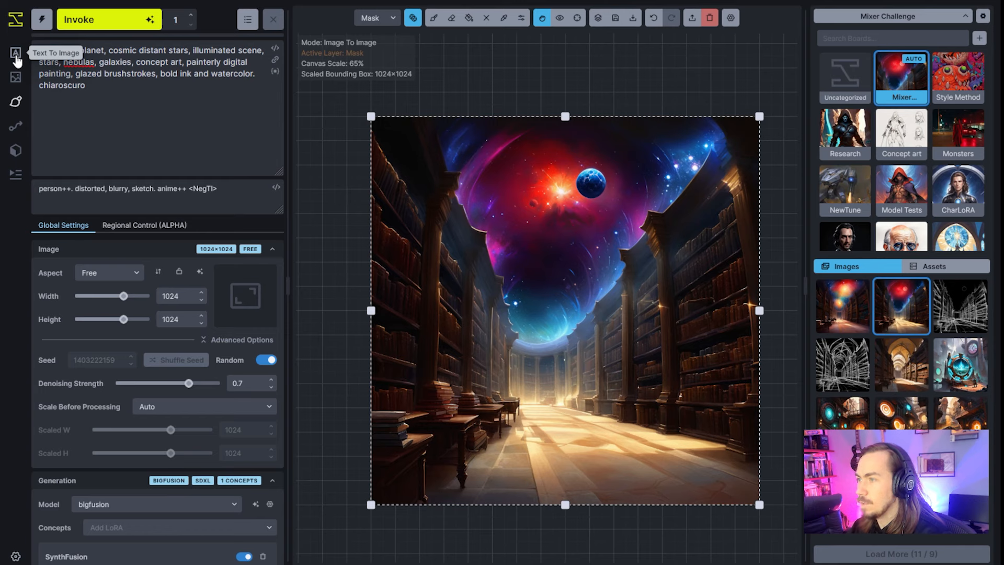
# Step: Browse the CharLoRA board from Text To Image and select the long-haired astronaut portrait with the white and orange suit
pyautogui.click(16, 57)
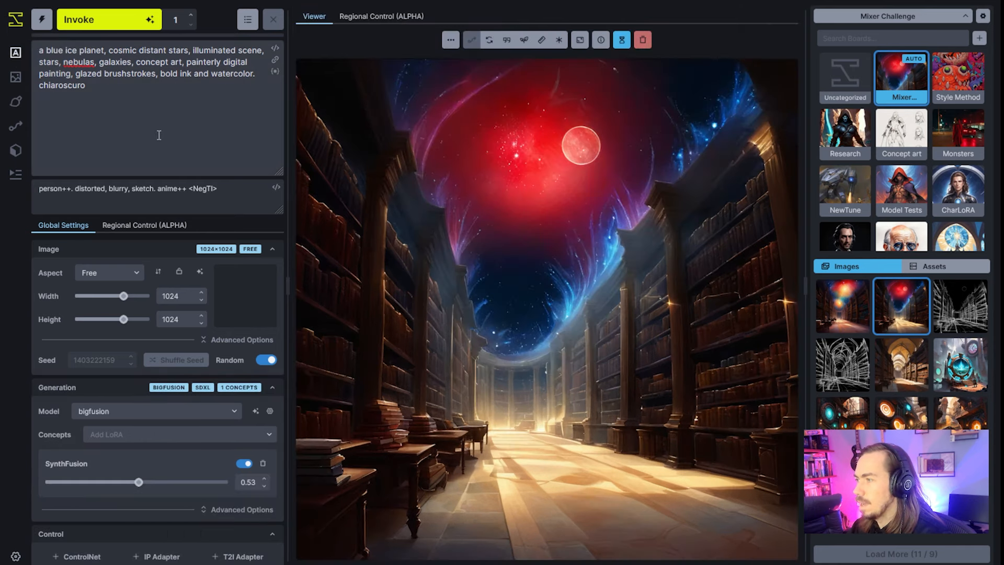
pyautogui.click(970, 182)
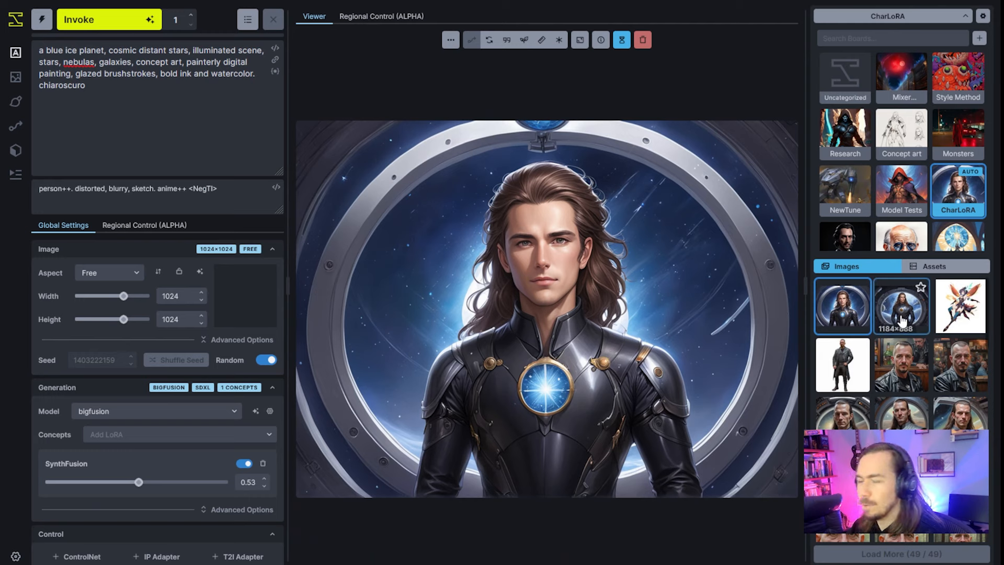
pyautogui.scroll(-10, 901, 321)
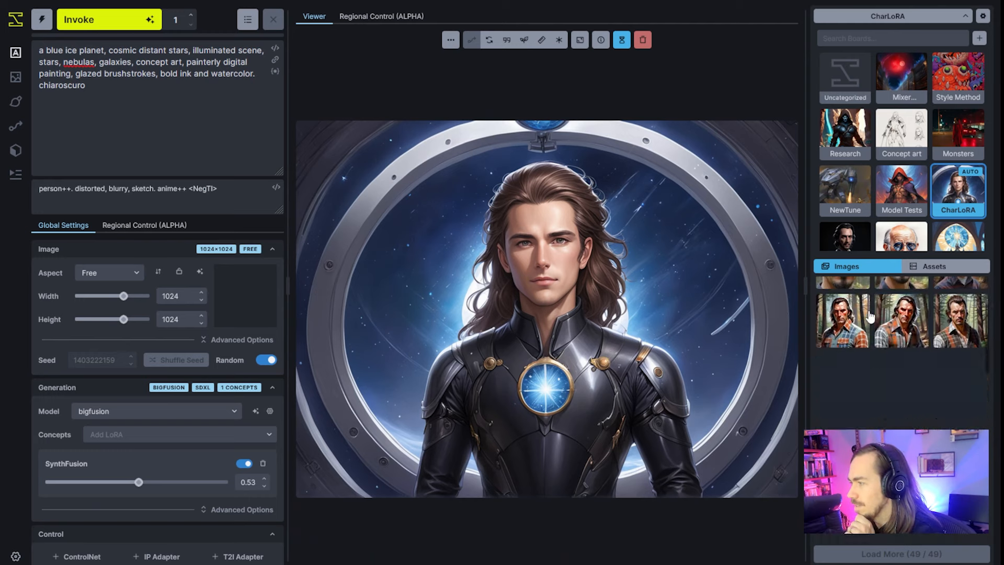
pyautogui.scroll(2, 909, 360)
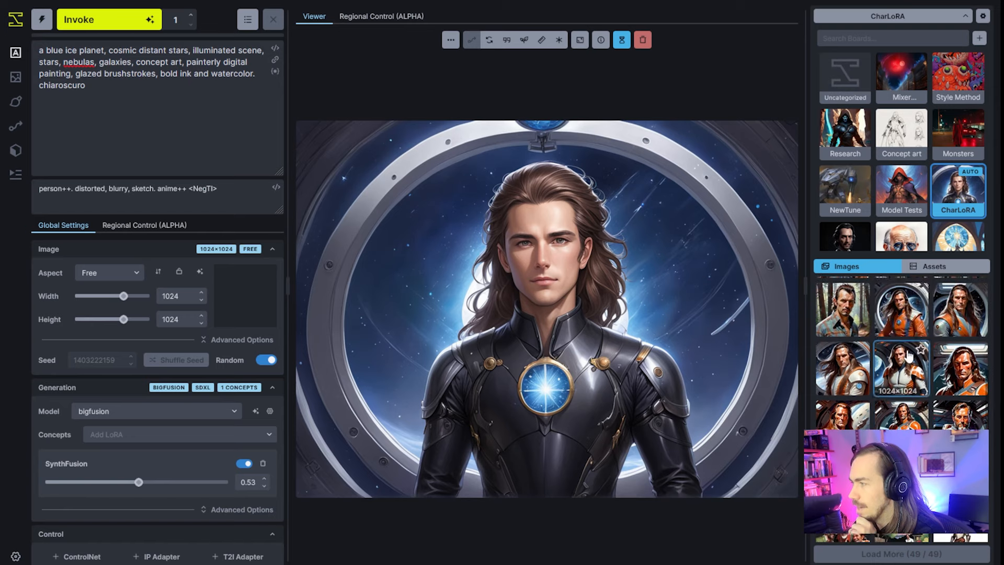
pyautogui.click(899, 316)
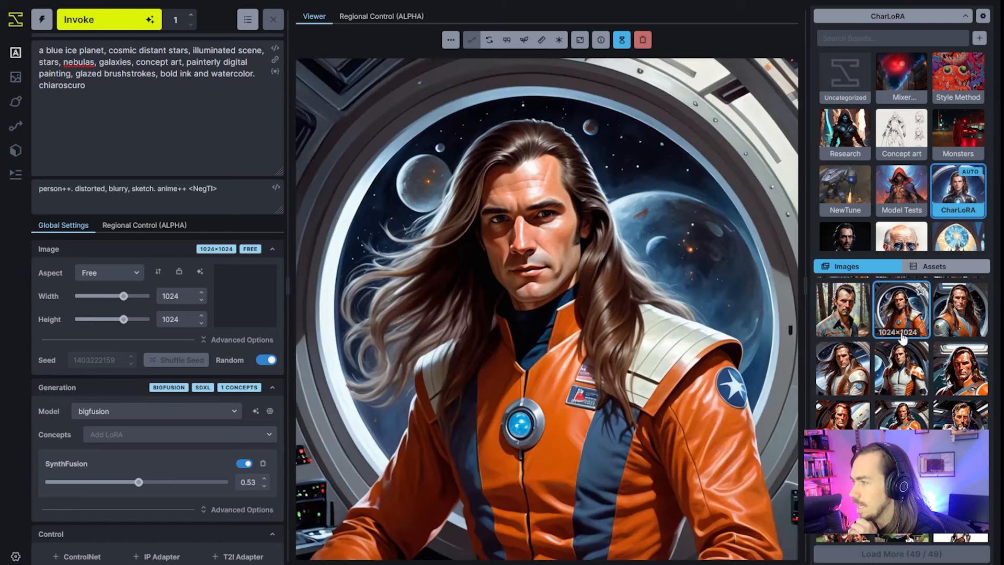
pyautogui.click(903, 371)
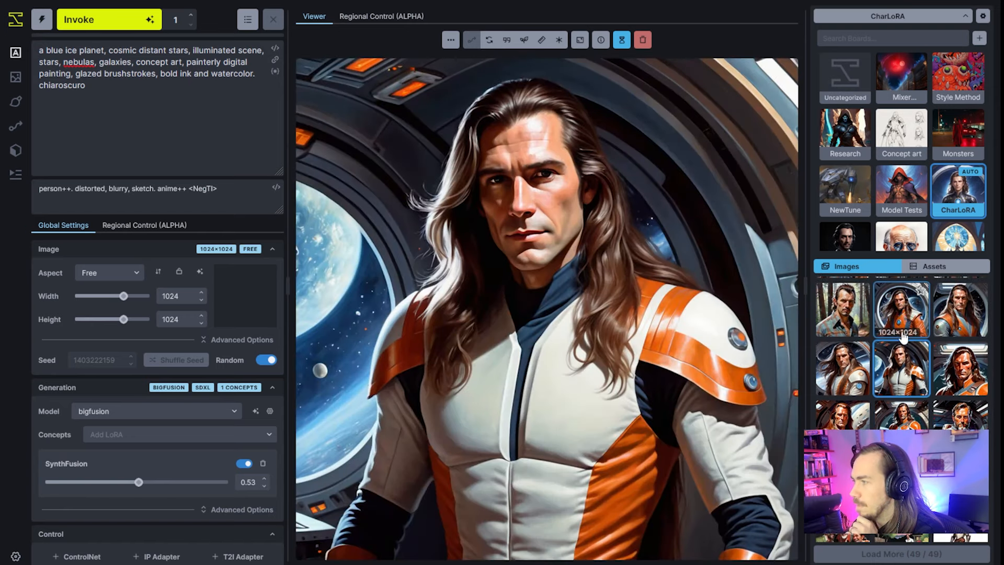
pyautogui.click(899, 316)
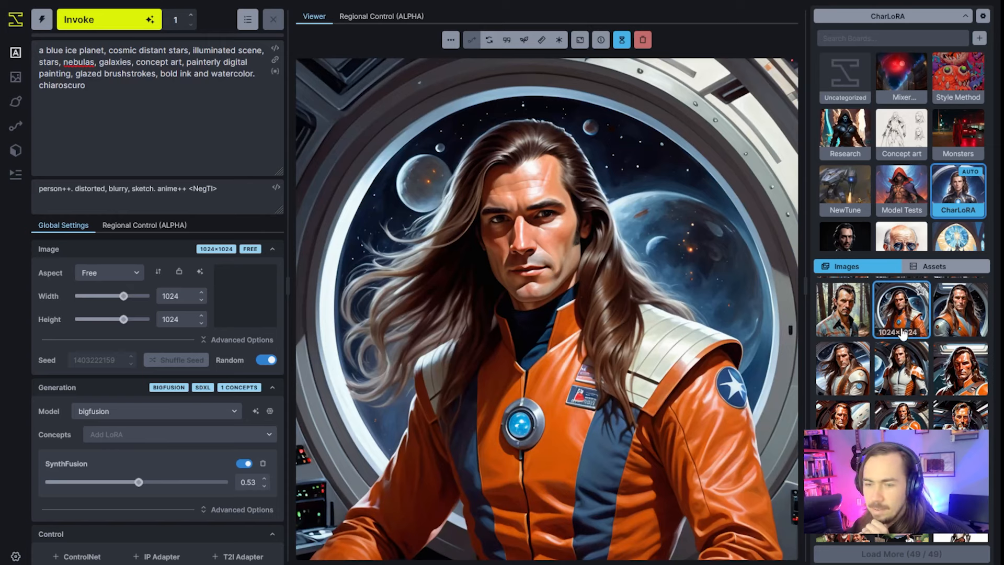
pyautogui.click(892, 362)
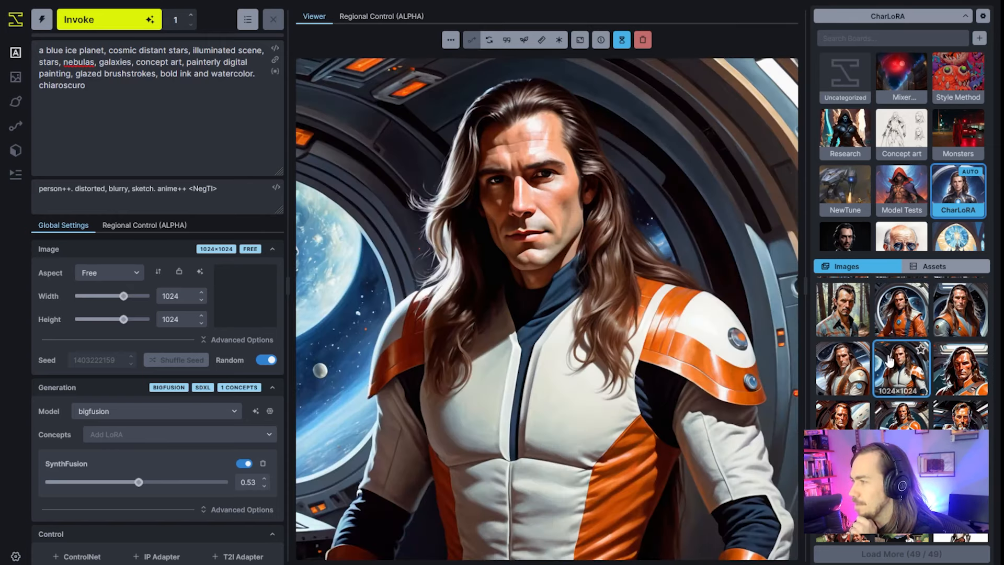
# Step: Enable the SDXLsoftedge ControlNet and use the white-suited astronaut portrait as its control image
pyautogui.scroll(-8, 226, 406)
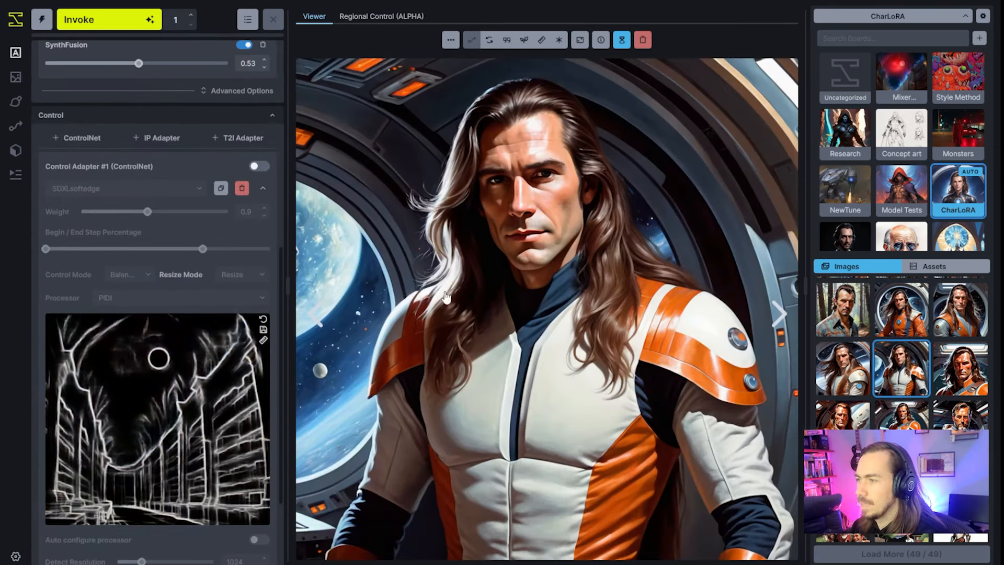
pyautogui.moveTo(445, 296); pyautogui.dragTo(157, 415)
pyautogui.click(261, 168)
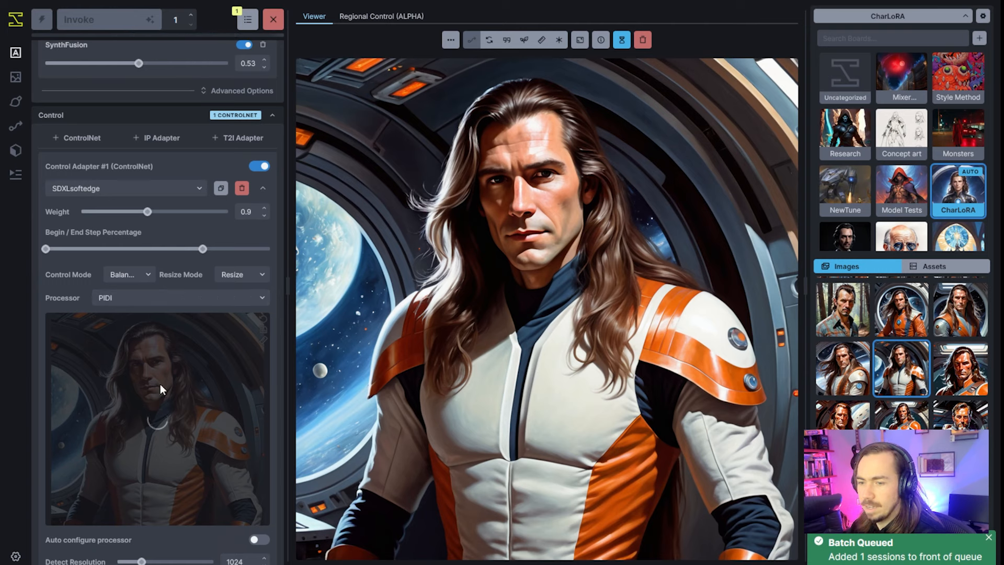
pyautogui.scroll(2, 159, 384)
pyautogui.scroll(-4, 159, 384)
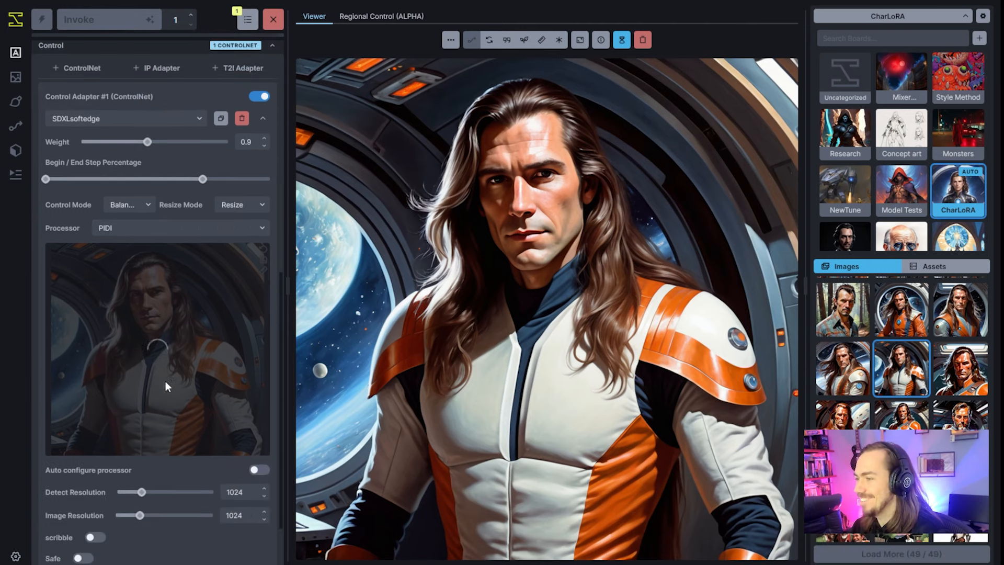
# Step: Save the processed soft-edge map of the astronaut portrait to the gallery
pyautogui.moveTo(200, 179)
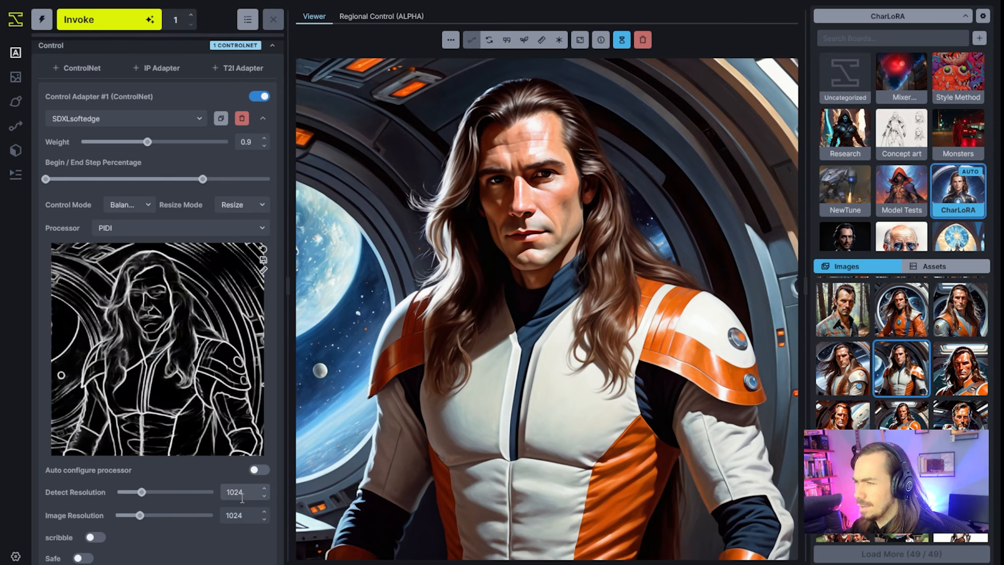
pyautogui.scroll(2, 219, 489)
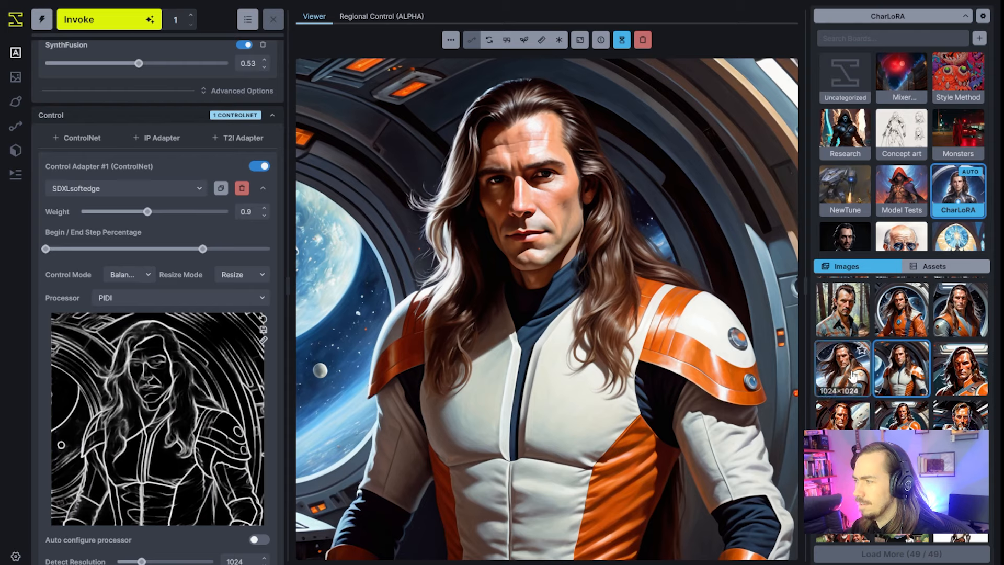
pyautogui.scroll(-1, 853, 375)
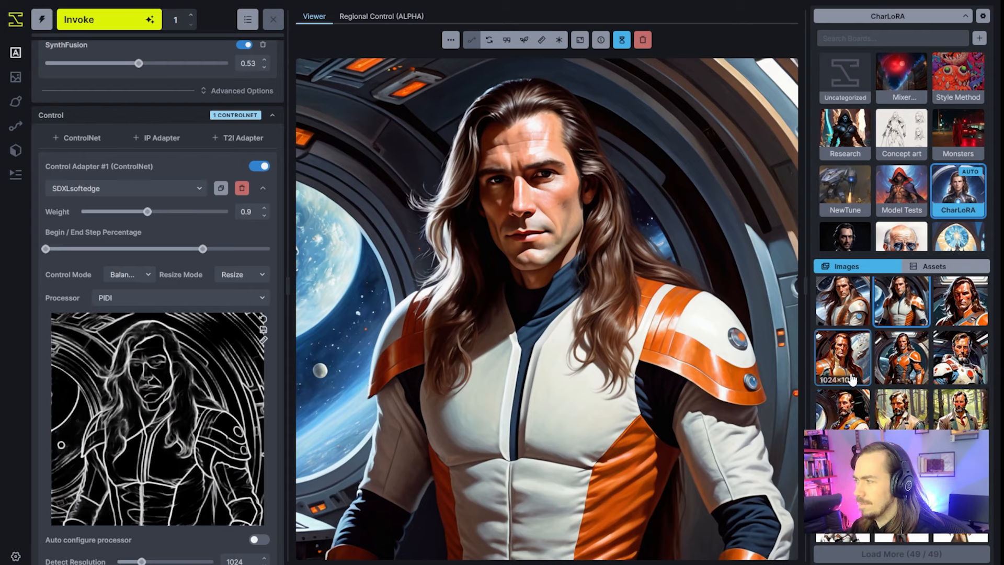
pyautogui.scroll(1, 157, 418)
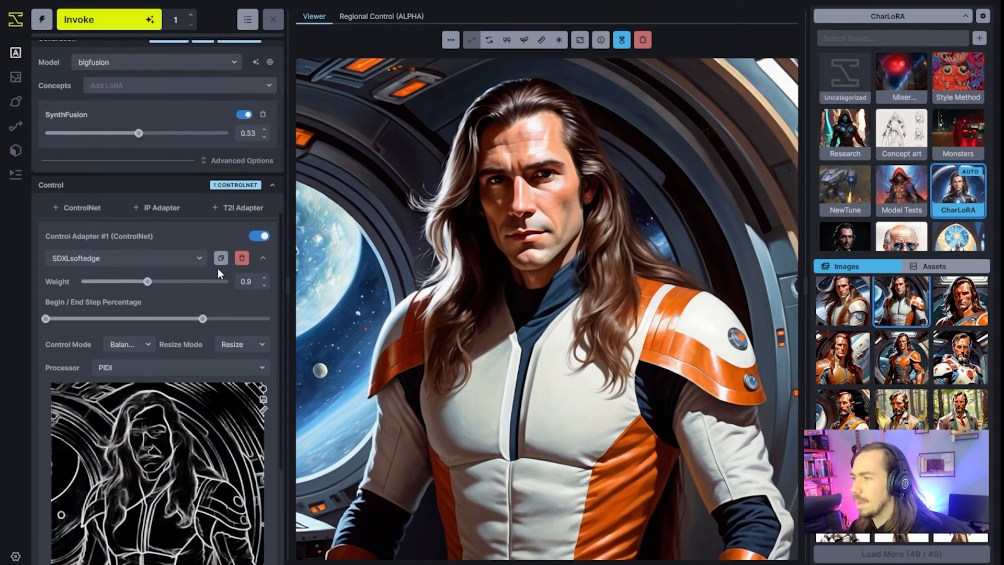
pyautogui.scroll(-1, 218, 273)
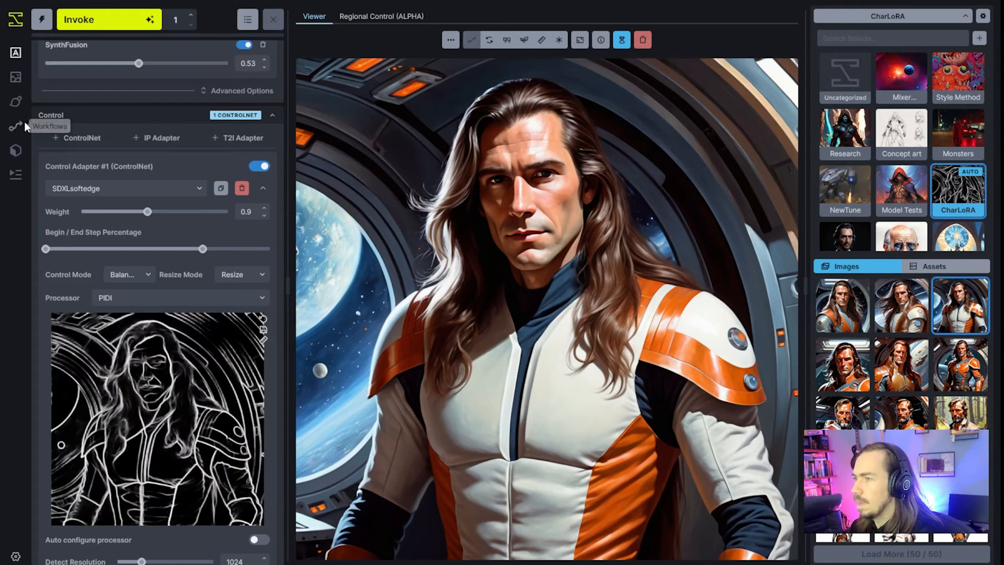
# Step: Save the library canvas to the gallery, and move it and the portrait edge map to the Mixer Challenge board
pyautogui.click(16, 101)
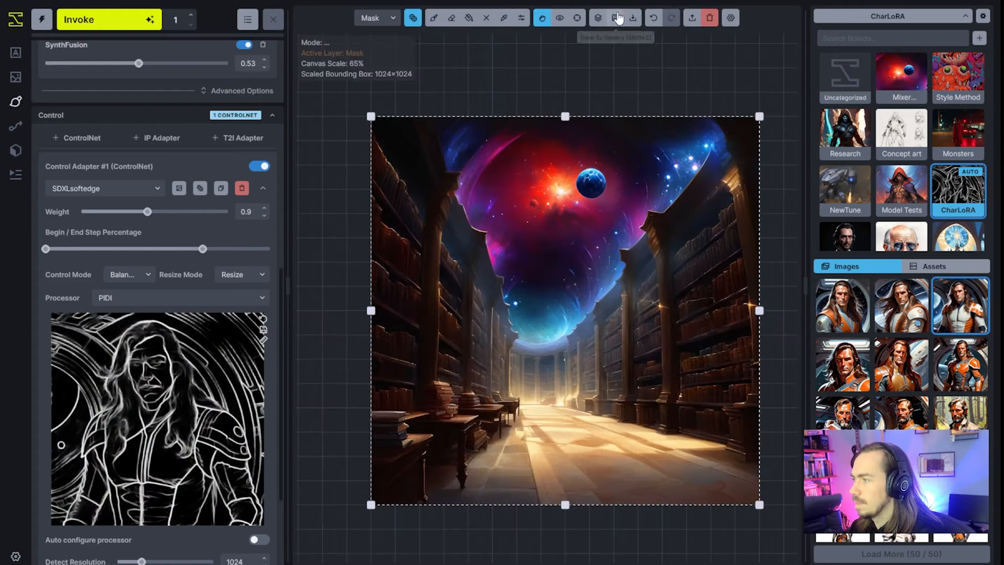
pyautogui.click(615, 17)
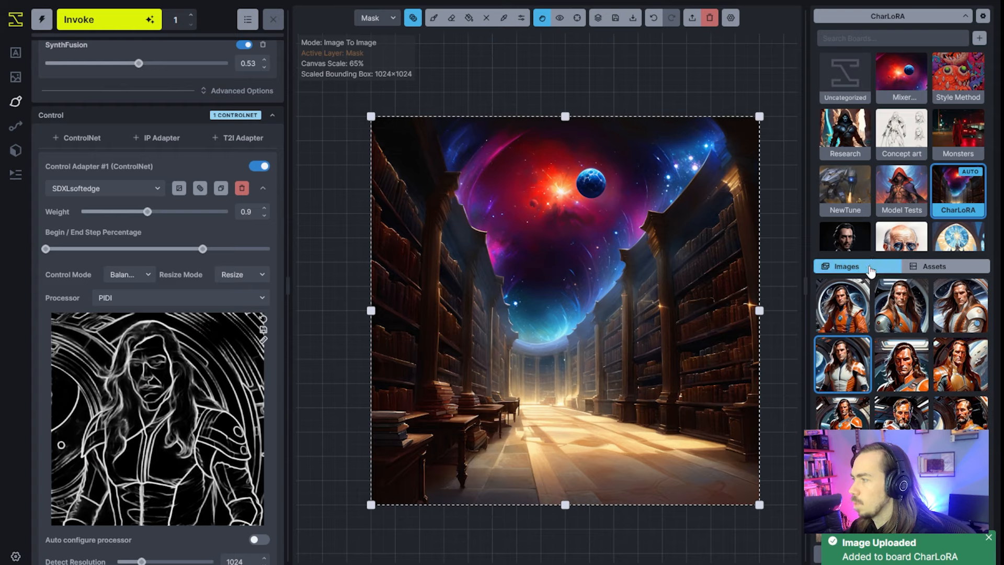
pyautogui.scroll(15, 928, 382)
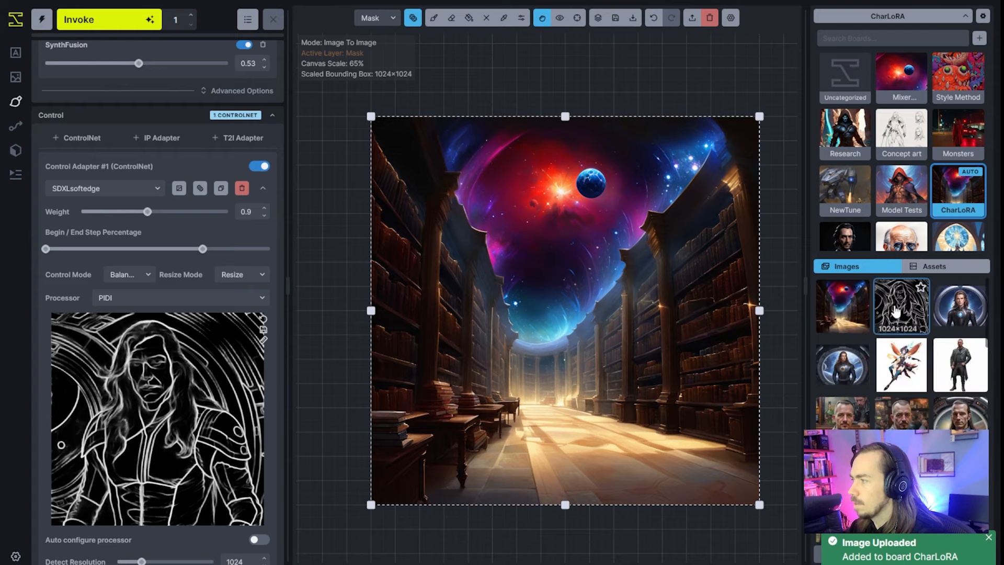
pyautogui.moveTo(898, 313); pyautogui.dragTo(898, 86)
pyautogui.moveTo(855, 296); pyautogui.dragTo(907, 77)
pyautogui.click(907, 77)
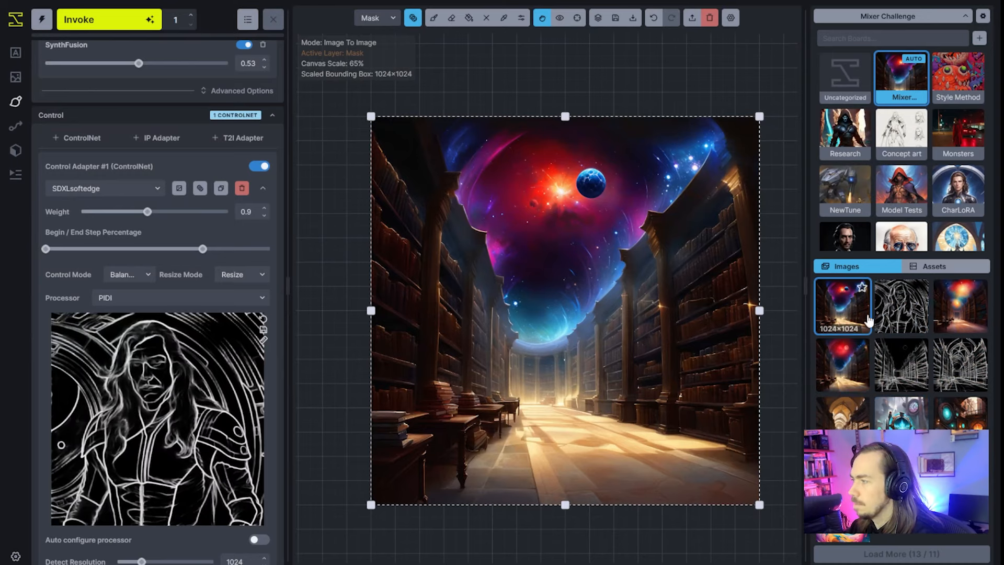
# Step: Place the astronaut edge map from the Mixer Challenge board on the Unified Canvas
pyautogui.moveTo(892, 309); pyautogui.dragTo(660, 256)
pyautogui.scroll(-4, 660, 256)
pyautogui.scroll(4, 659, 255)
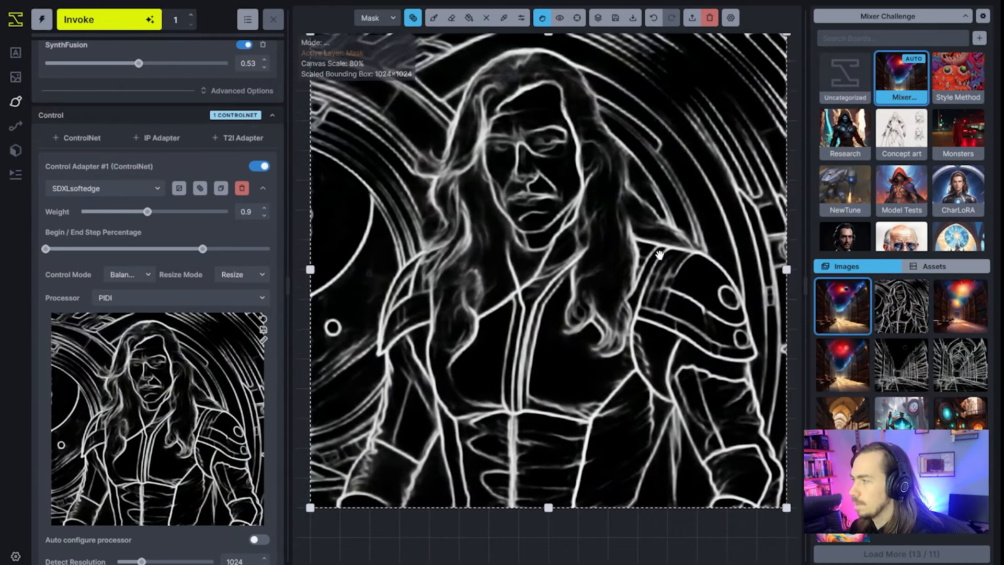
pyautogui.scroll(-3, 660, 255)
# Step: On the base layer, paint out the background lines around the figure with a fully opaque black brush
pyautogui.press('b')
pyautogui.press('q')
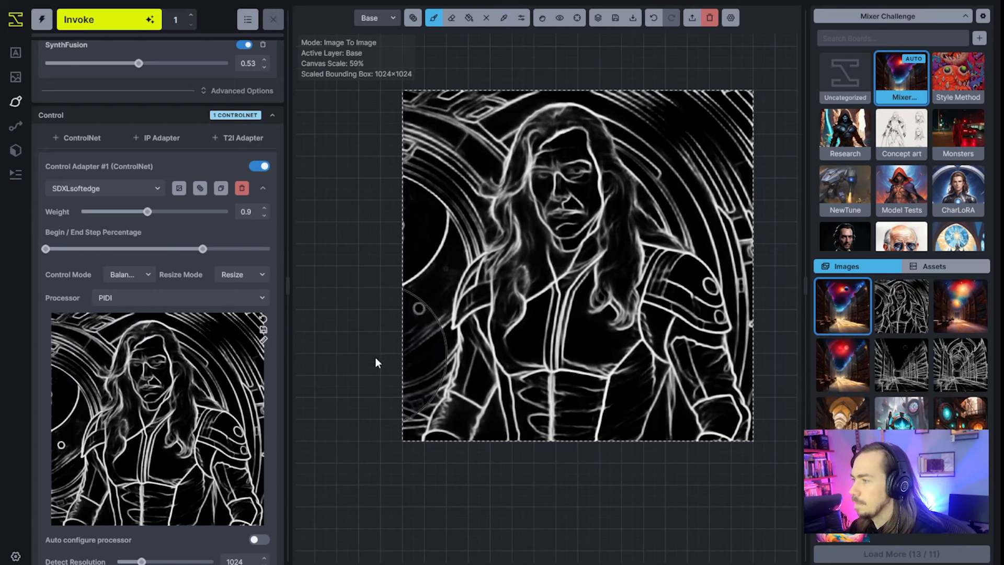
pyautogui.click(521, 18)
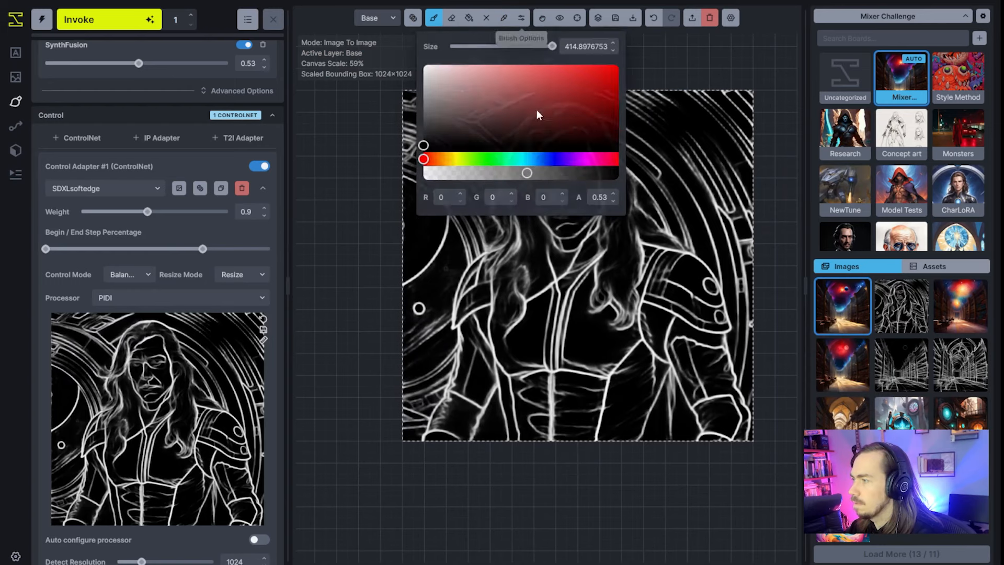
pyautogui.moveTo(527, 172); pyautogui.dragTo(619, 172)
pyautogui.moveTo(695, 209)
pyautogui.mouseDown()
pyautogui.moveTo(724, 160)
pyautogui.moveTo(695, 109)
pyautogui.moveTo(780, 242)
pyautogui.moveTo(804, 308)
pyautogui.moveTo(795, 366)
pyautogui.mouseUp()
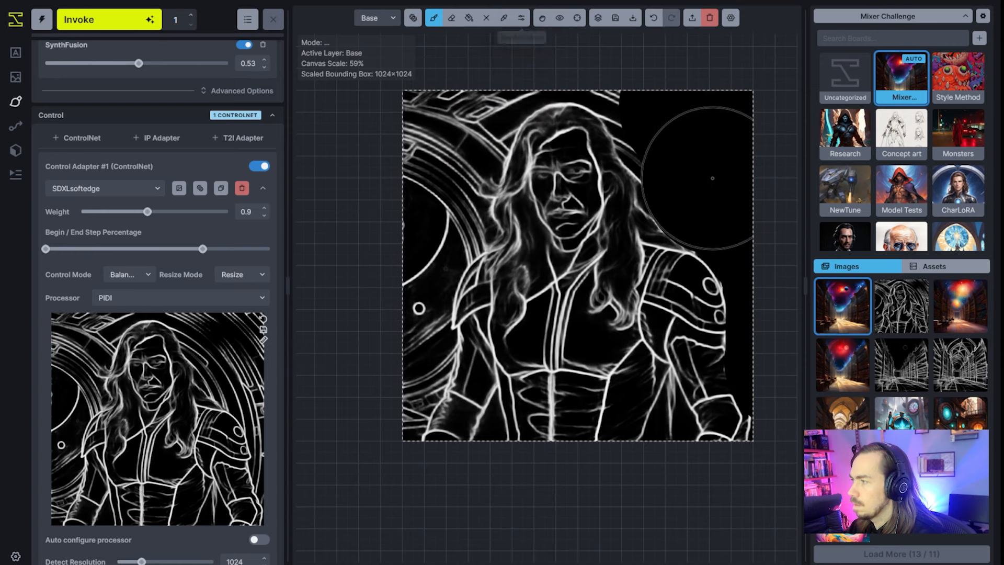
pyautogui.moveTo(712, 177)
pyautogui.mouseDown()
pyautogui.moveTo(677, 146)
pyautogui.moveTo(650, 63)
pyautogui.mouseUp()
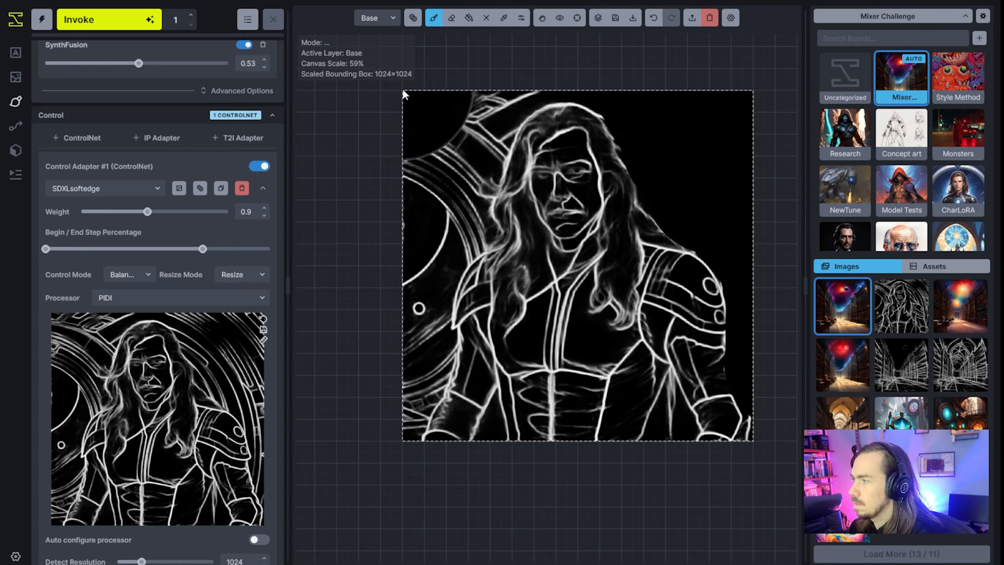
pyautogui.moveTo(403, 93)
pyautogui.mouseDown()
pyautogui.moveTo(470, 71)
pyautogui.moveTo(437, 129)
pyautogui.moveTo(417, 221)
pyautogui.moveTo(417, 209)
pyautogui.moveTo(381, 288)
pyautogui.moveTo(375, 359)
pyautogui.moveTo(382, 346)
pyautogui.moveTo(351, 398)
pyautogui.mouseUp()
# Step: Paint out the suit's chest and abdomen lines on both sides of the central seam with a smaller black brush
pyautogui.scroll(8, 543, 446)
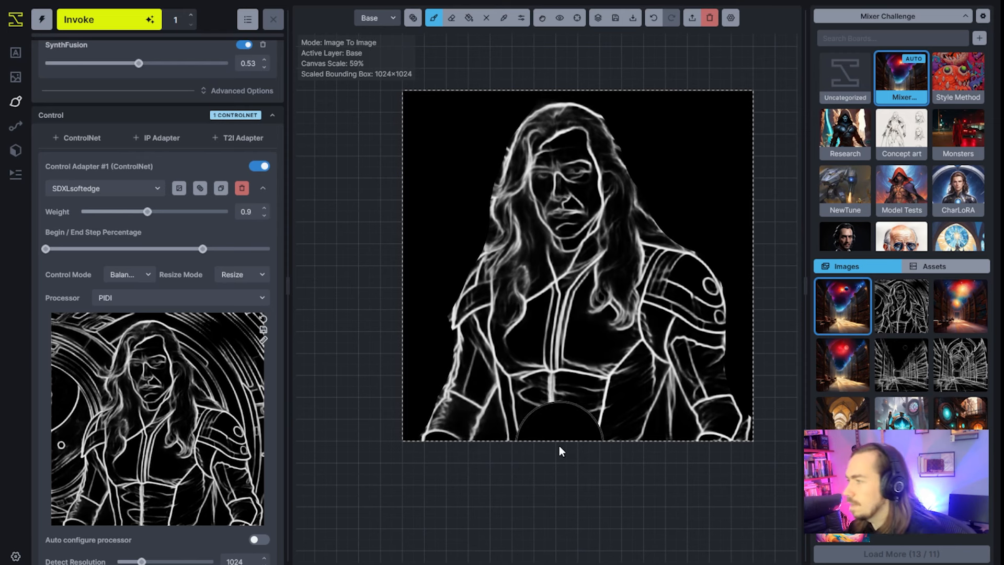
pyautogui.scroll(5, 588, 434)
pyautogui.moveTo(579, 445)
pyautogui.mouseDown()
pyautogui.moveTo(580, 379)
pyautogui.moveTo(588, 363)
pyautogui.moveTo(616, 358)
pyautogui.moveTo(608, 414)
pyautogui.moveTo(578, 448)
pyautogui.moveTo(536, 438)
pyautogui.mouseUp()
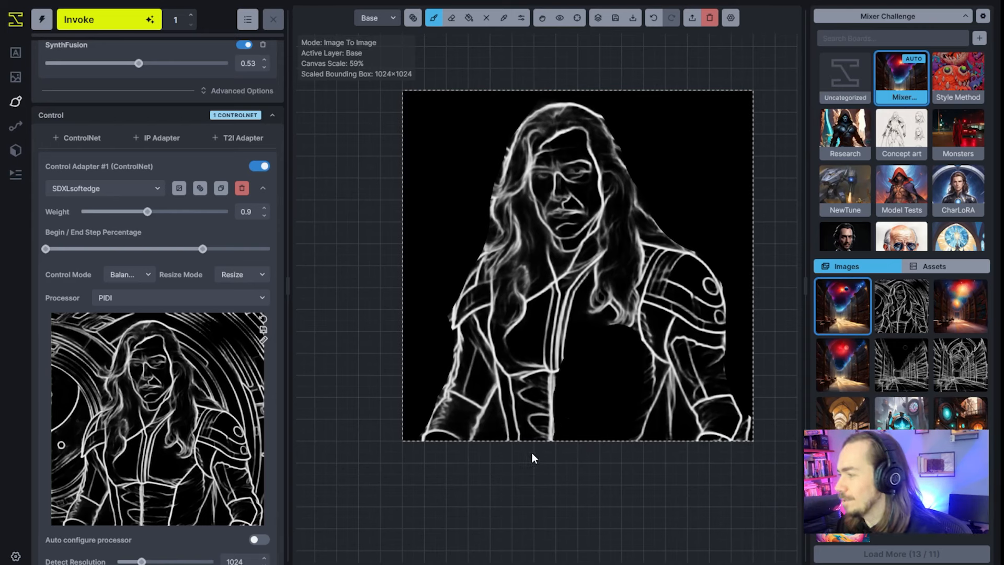
pyautogui.moveTo(528, 433); pyautogui.dragTo(521, 387)
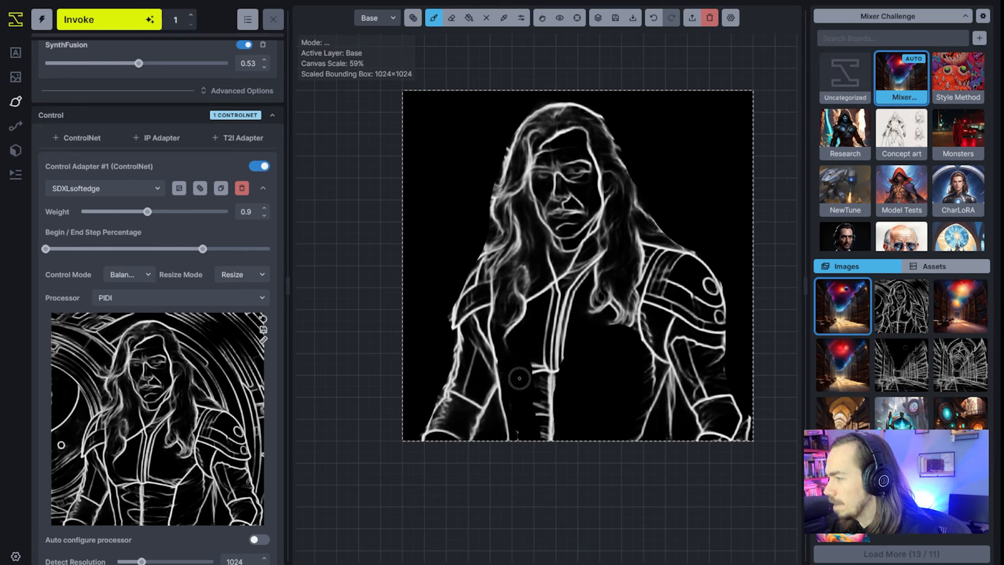
pyautogui.moveTo(533, 358); pyautogui.dragTo(535, 453)
# Step: Enlarge the brush and paint out the leftover marks beside the seam on the lower torso
pyautogui.press(']')
pyautogui.press(']')
pyautogui.press(']')
pyautogui.press(']')
pyautogui.press(']')
pyautogui.press(']')
pyautogui.press(']')
pyautogui.press(']')
pyautogui.press(']')
pyautogui.press(']')
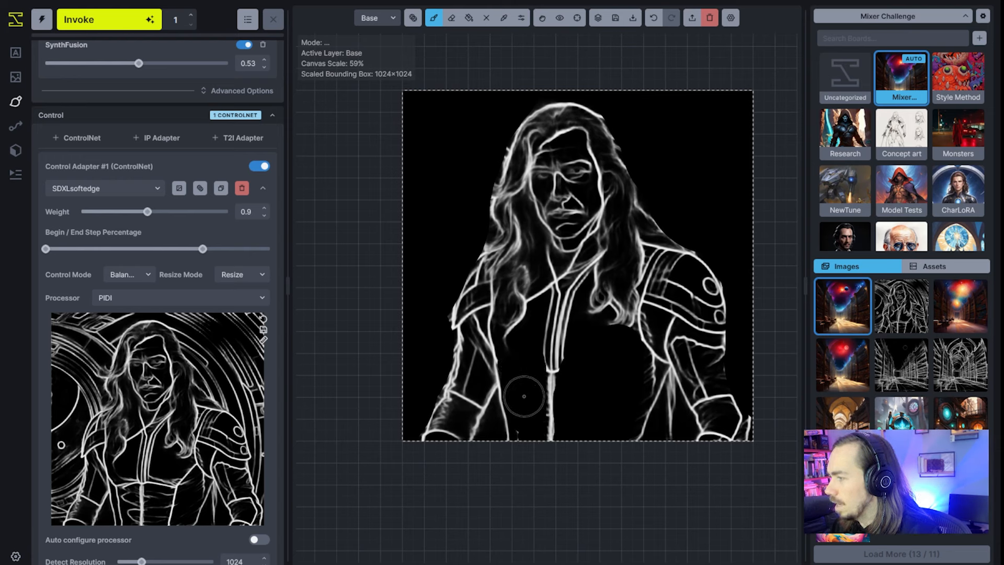
pyautogui.moveTo(526, 380)
pyautogui.mouseDown()
pyautogui.moveTo(524, 446)
pyautogui.moveTo(553, 446)
pyautogui.mouseUp()
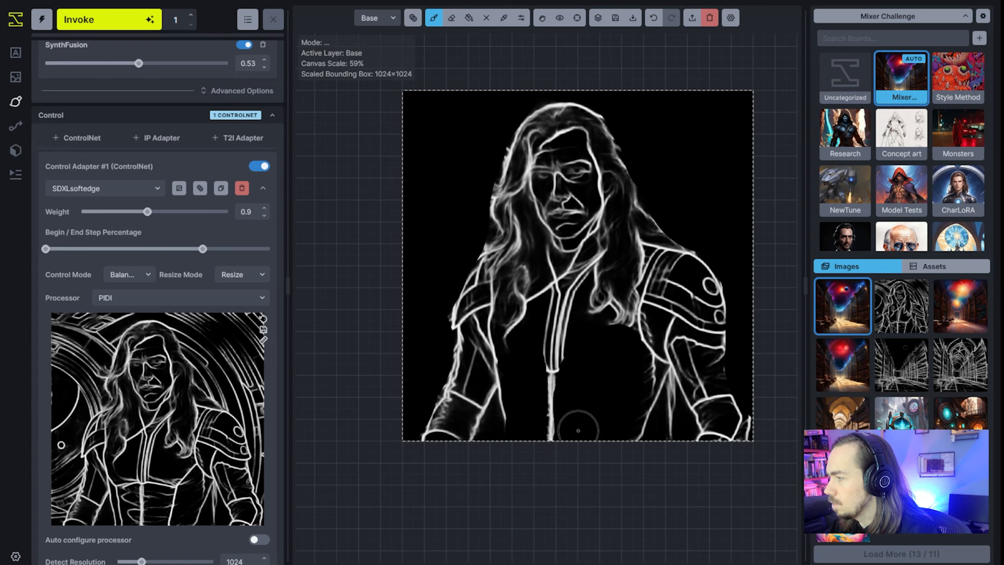
# Step: Reduce the brush to a much smaller size for fine cleanup at the figure's collar
pyautogui.press('[')
pyautogui.press('[')
pyautogui.press('[')
pyautogui.press('[')
pyautogui.press('[')
pyautogui.press('[')
pyautogui.press('[')
pyautogui.press('[')
pyautogui.press('[')
pyautogui.press('[')
pyautogui.press('[')
pyautogui.press('[')
pyautogui.press('[')
pyautogui.press('[')
pyautogui.press('[')
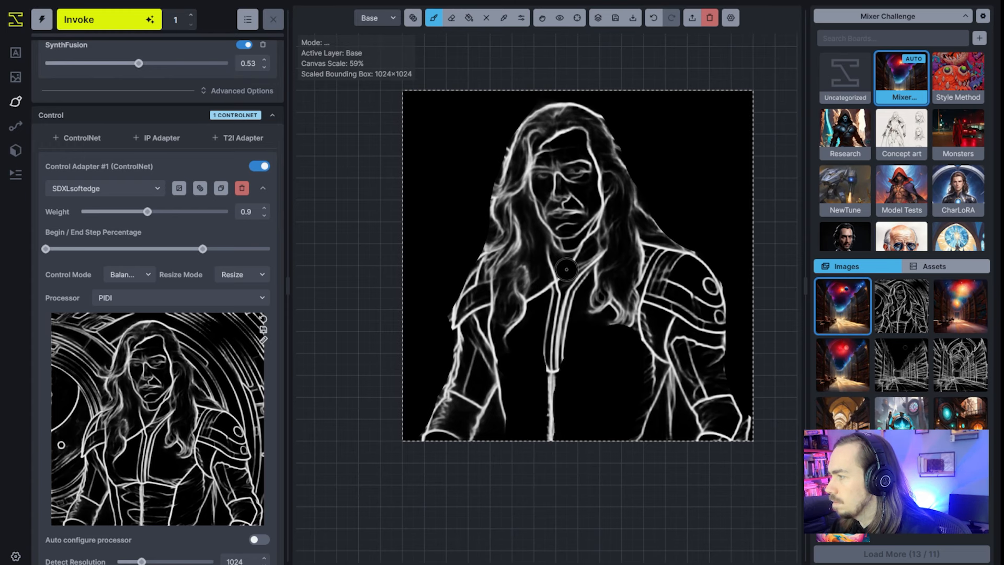
pyautogui.scroll(1, 572, 260)
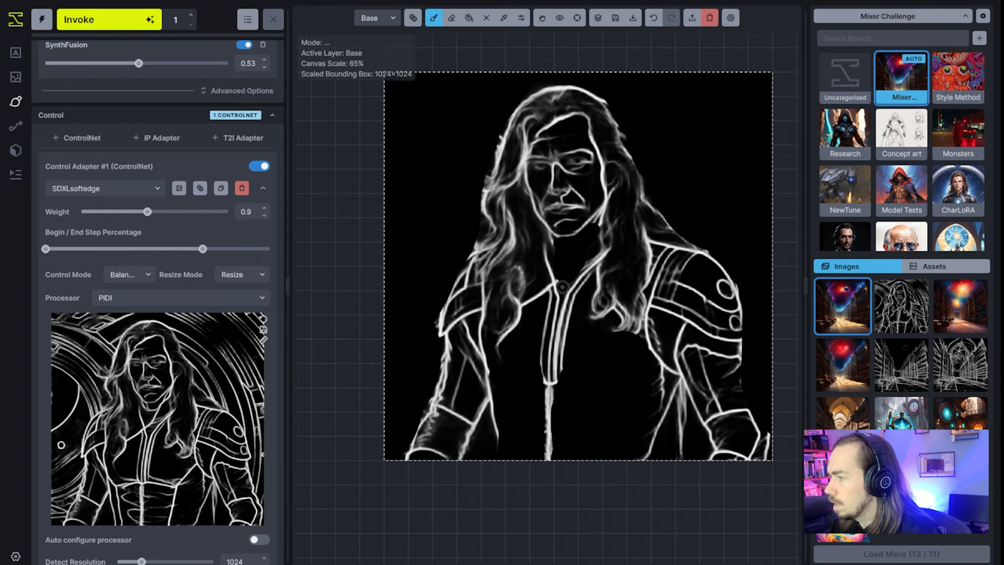
pyautogui.scroll(-4, 589, 365)
pyautogui.scroll(2, 595, 365)
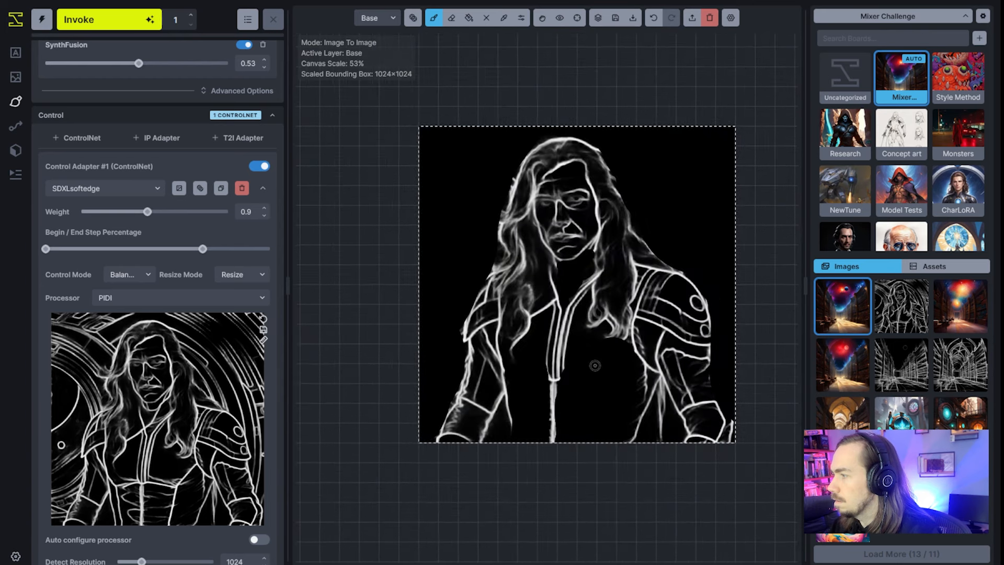
pyautogui.scroll(-2, 618, 182)
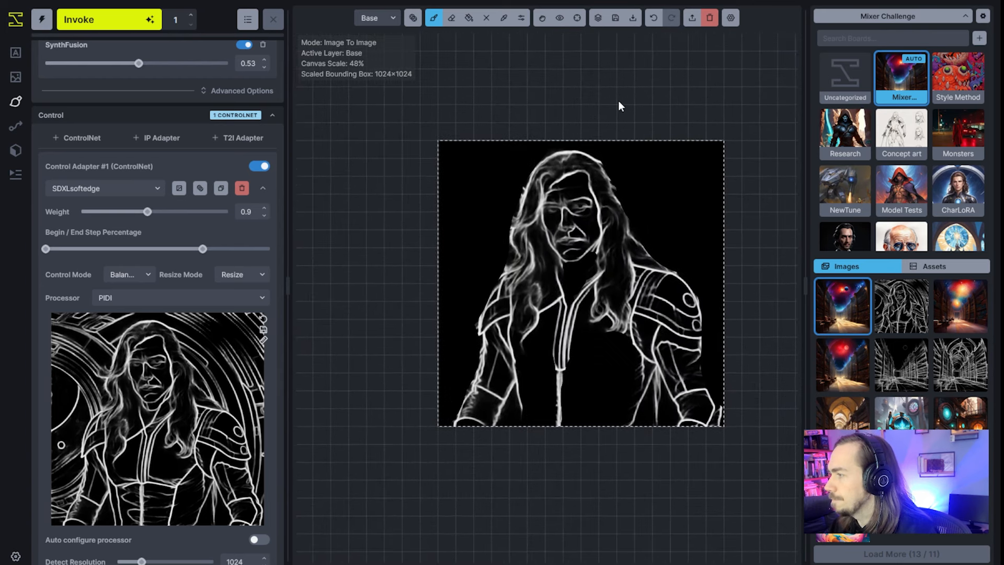
pyautogui.scroll(-1, 628, 136)
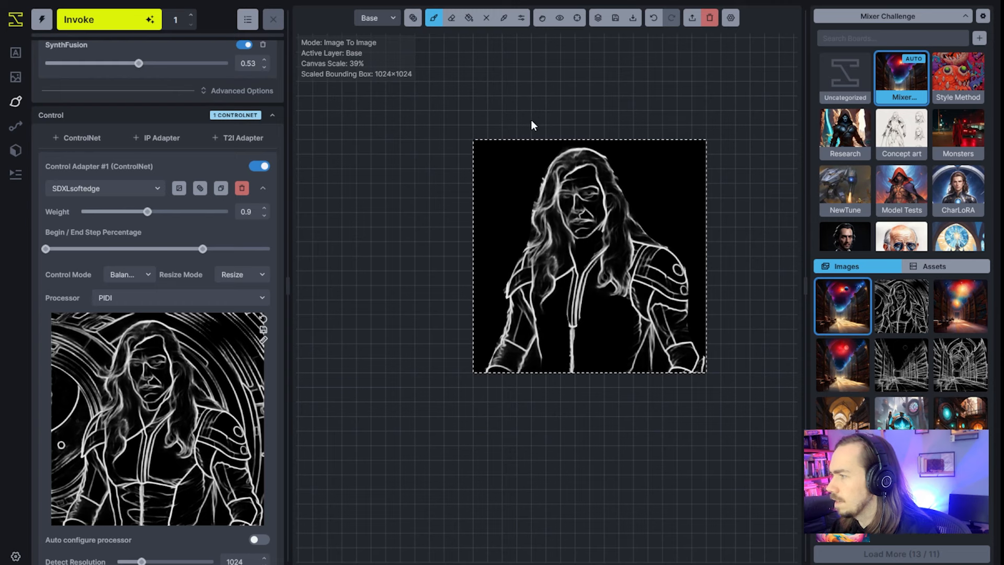
# Step: Enlarge the bounding box up and left of the figure, narrow it to the empty strip beside the map, and fill it with black
pyautogui.press('v')
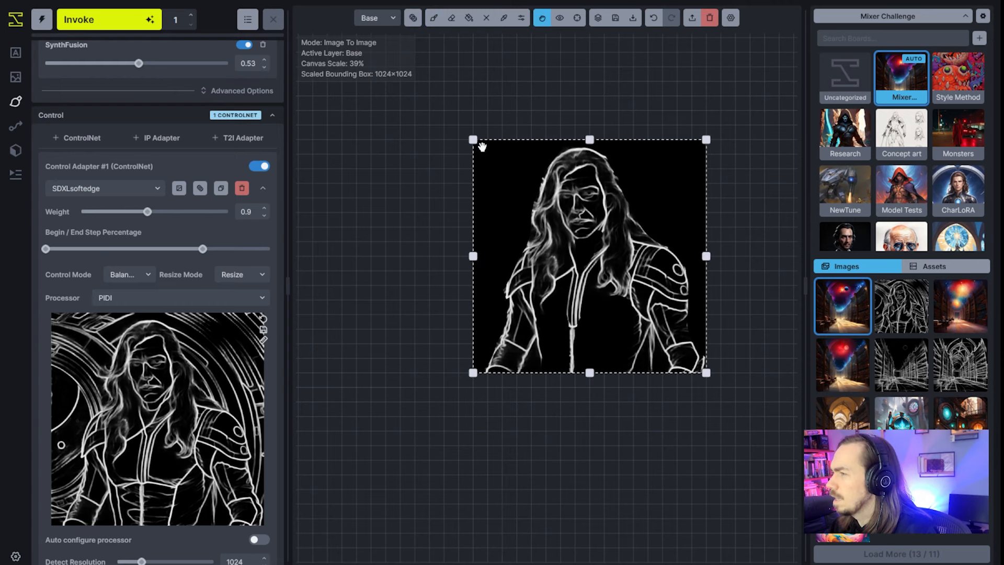
pyautogui.moveTo(473, 139); pyautogui.dragTo(389, 55)
pyautogui.moveTo(598, 183); pyautogui.dragTo(661, 243)
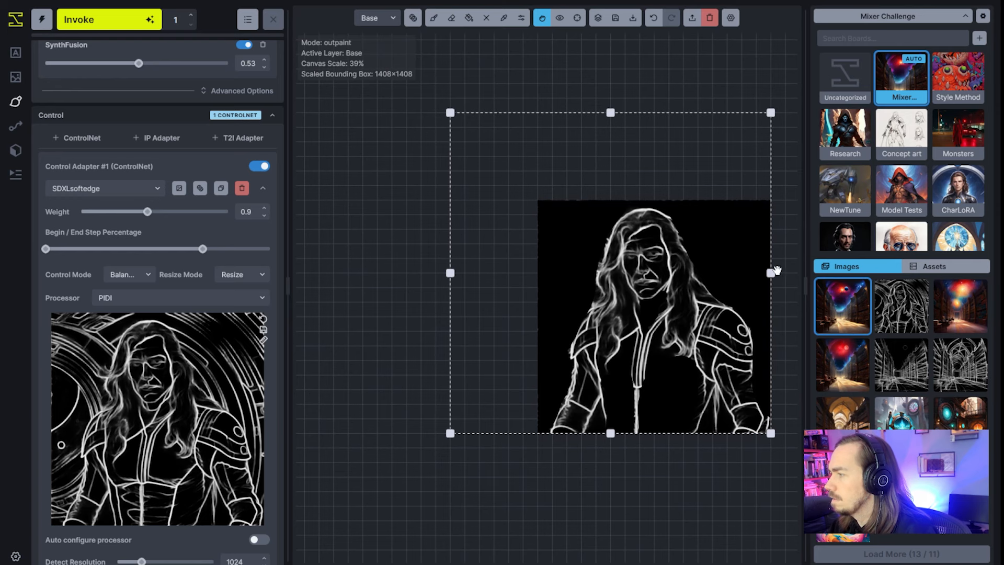
pyautogui.moveTo(769, 273); pyautogui.dragTo(552, 273)
pyautogui.click(522, 17)
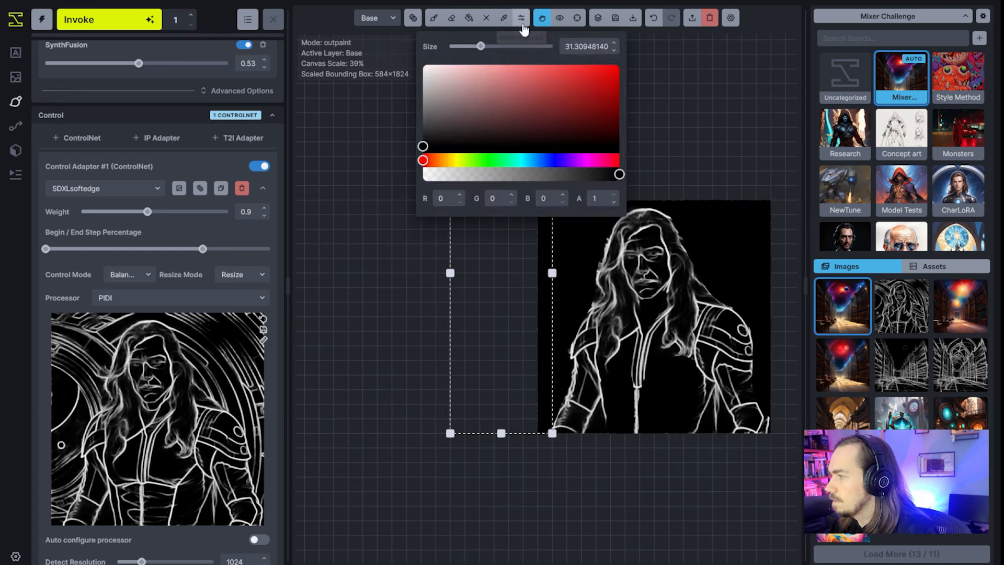
pyautogui.click(469, 18)
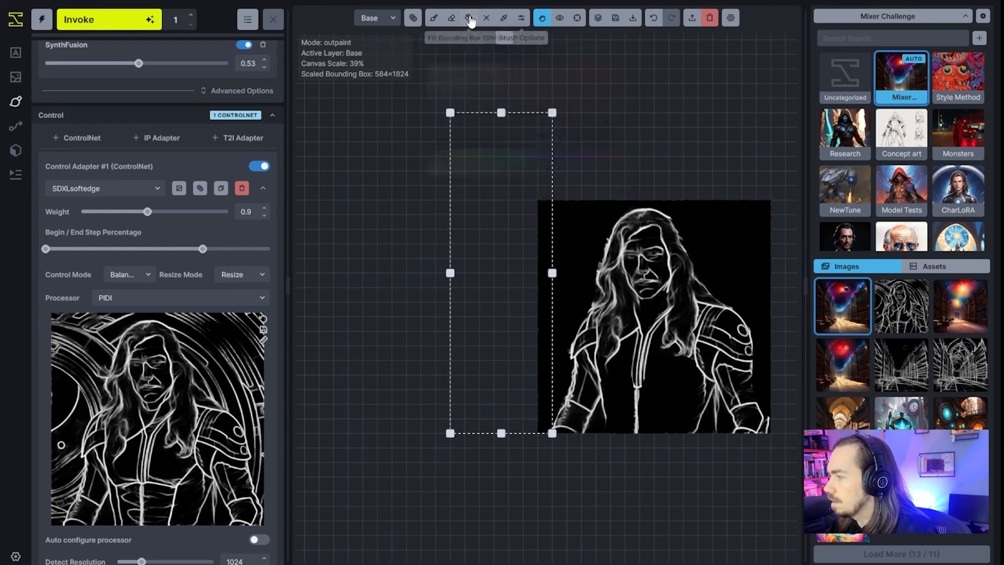
# Step: Reshape the bounding box to cover the full-width strip above the figure and fill it with black
pyautogui.moveTo(552, 434); pyautogui.dragTo(761, 205)
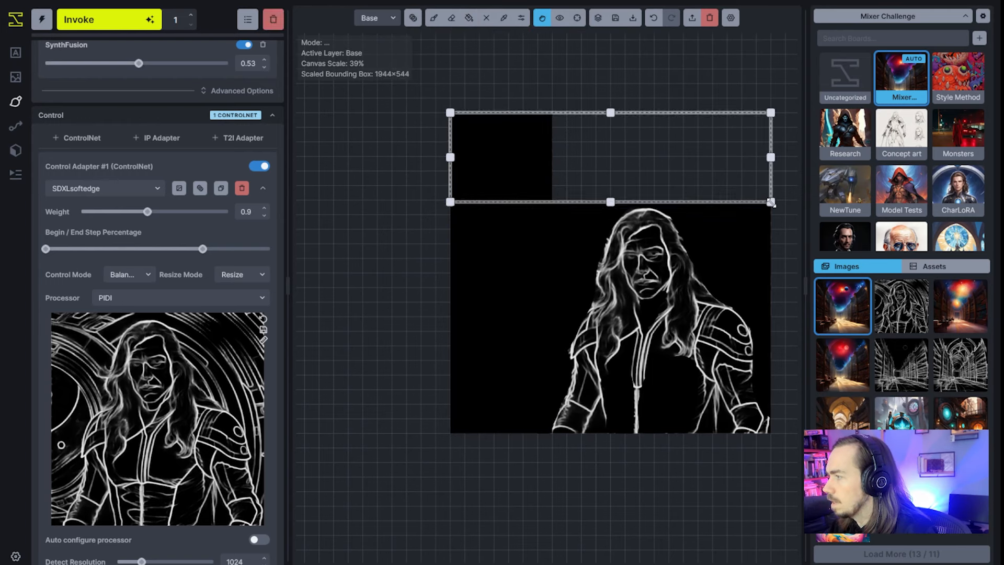
pyautogui.click(472, 19)
pyautogui.moveTo(752, 200); pyautogui.dragTo(559, 199)
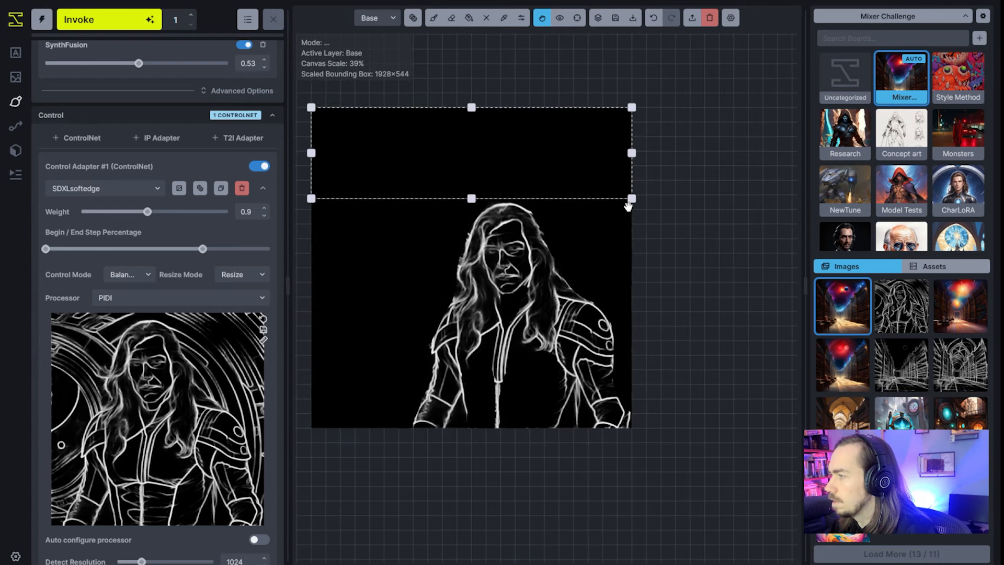
# Step: Fit the bounding box to the whole 1408×1408 map and use that map as the control adapter's image with the processor set to None
pyautogui.moveTo(631, 199); pyautogui.dragTo(639, 434)
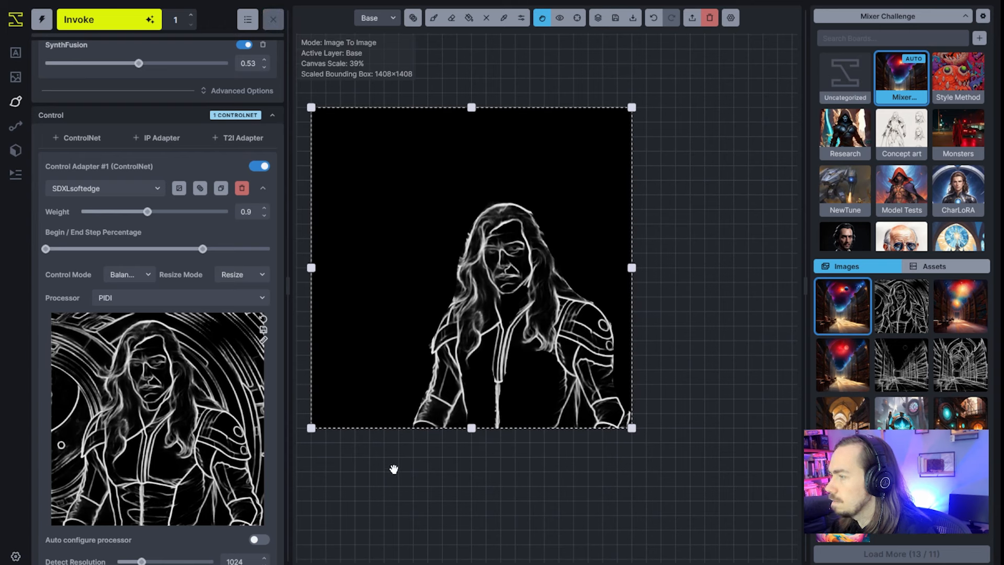
pyautogui.click(13, 52)
pyautogui.moveTo(574, 522); pyautogui.dragTo(190, 334)
pyautogui.click(180, 299)
pyautogui.click(170, 328)
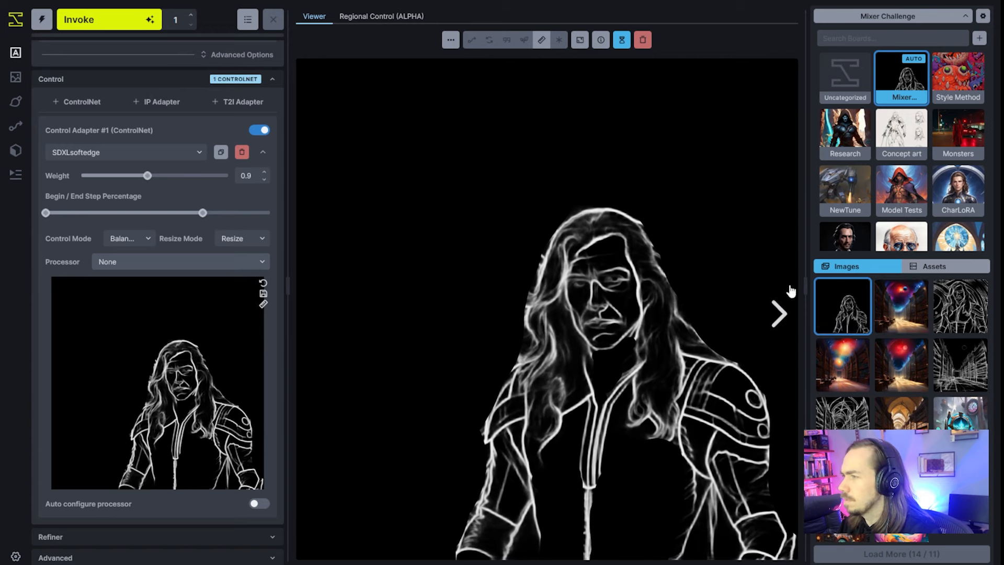
# Step: Place the cosmic library image from the gallery on the Unified Canvas as the base image
pyautogui.moveTo(900, 327); pyautogui.dragTo(573, 295)
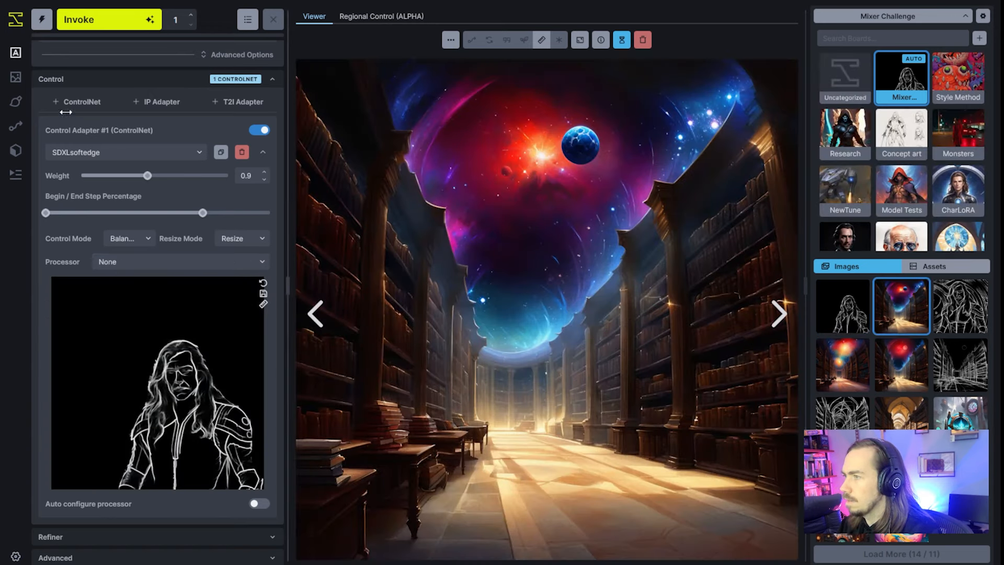
pyautogui.click(16, 101)
pyautogui.moveTo(906, 319); pyautogui.dragTo(491, 301)
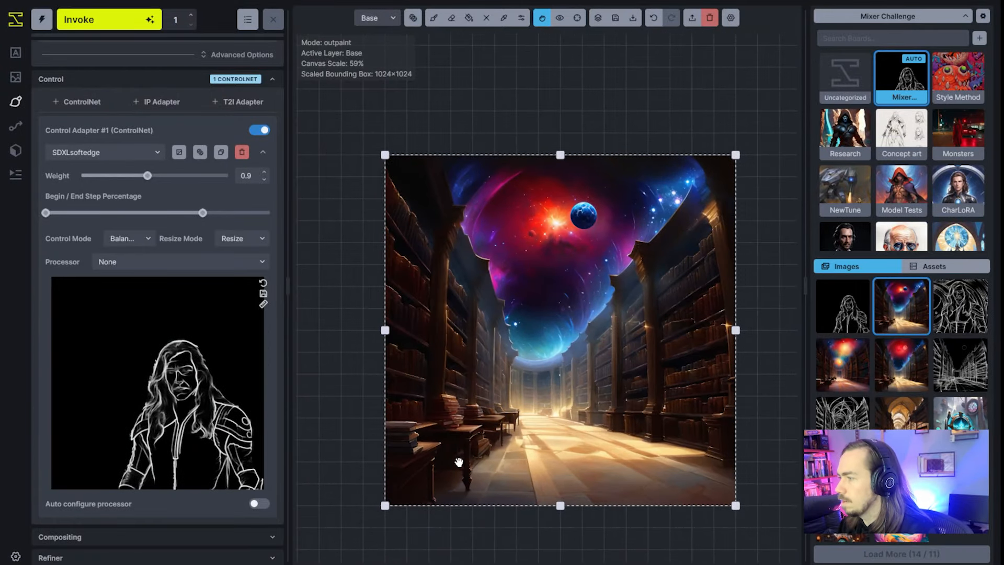
# Step: On the base layer, erase a large rounded area in the library image's lower right with an enlarged eraser, clearing space for the character
pyautogui.click(521, 18)
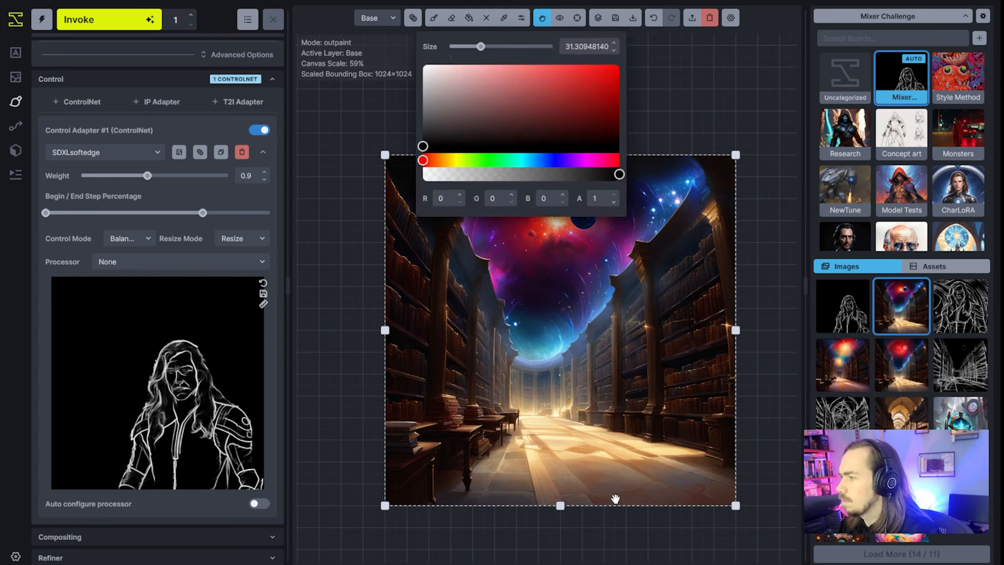
pyautogui.click(615, 467)
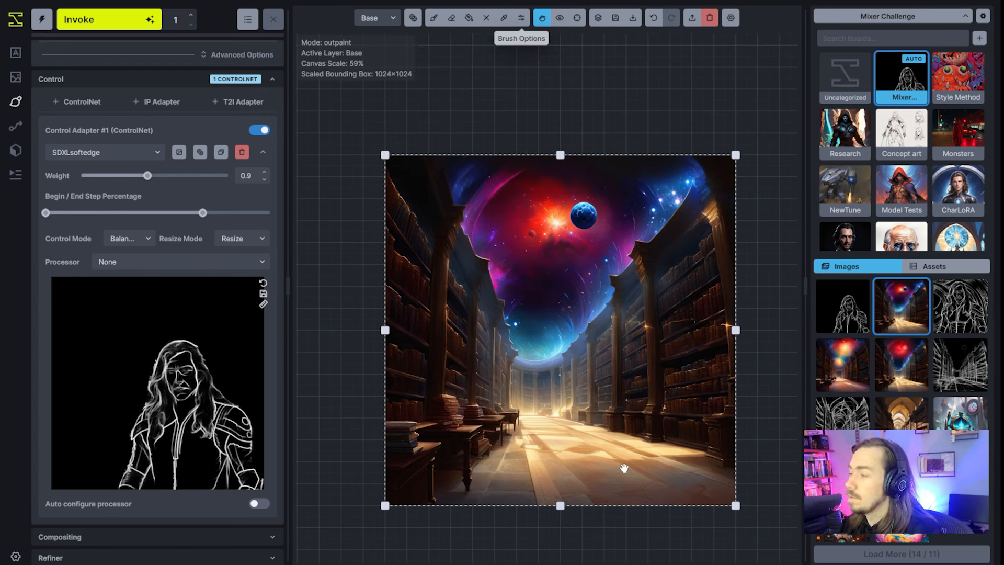
pyautogui.press('e')
pyautogui.press('q')
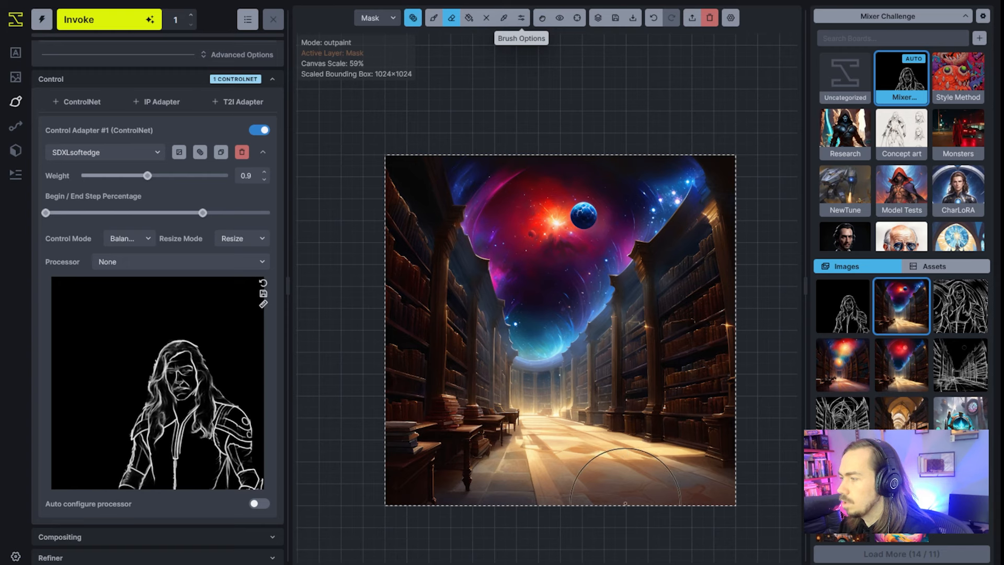
pyautogui.press('q')
pyautogui.press(']')
pyautogui.press(']')
pyautogui.press(']')
pyautogui.moveTo(609, 430)
pyautogui.mouseDown()
pyautogui.moveTo(624, 392)
pyautogui.moveTo(679, 360)
pyautogui.moveTo(701, 387)
pyautogui.moveTo(693, 488)
pyautogui.moveTo(593, 480)
pyautogui.moveTo(597, 432)
pyautogui.moveTo(649, 361)
pyautogui.moveTo(581, 410)
pyautogui.moveTo(569, 476)
pyautogui.mouseUp()
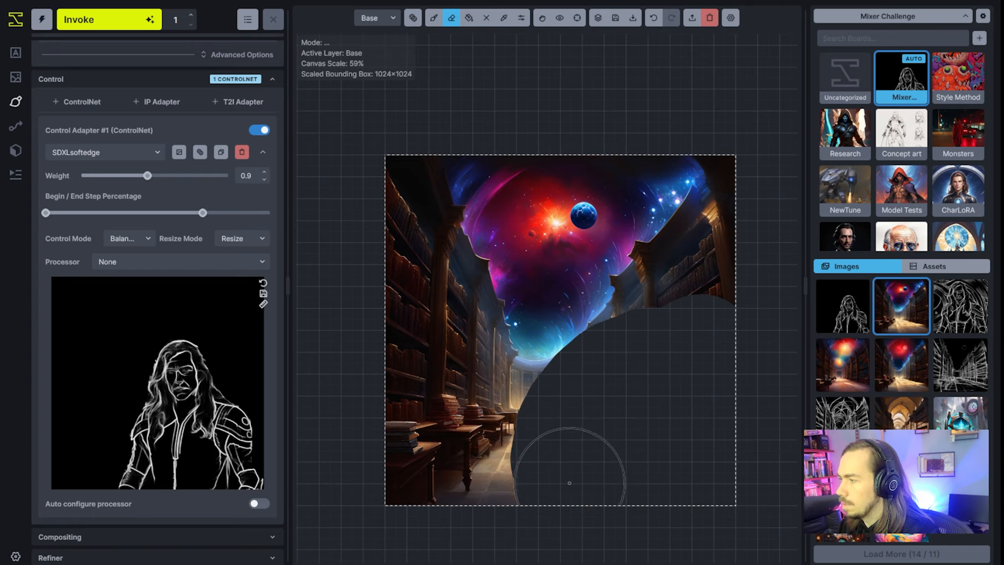
# Step: Begin the positive prompt with "a long haired, male astral priest in robes," ahead of the existing scene description
pyautogui.scroll(5, 141, 272)
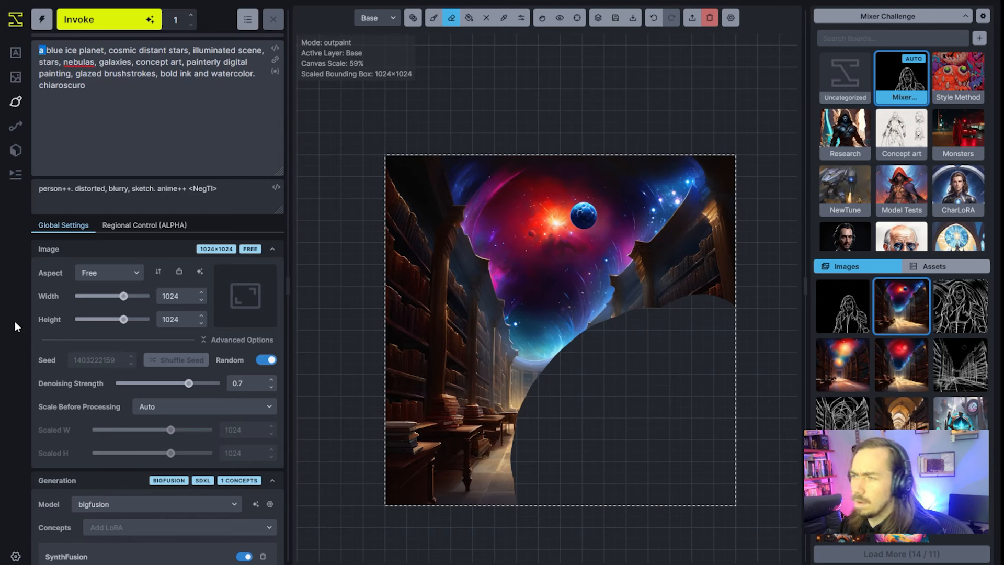
pyautogui.write('long haired, ')
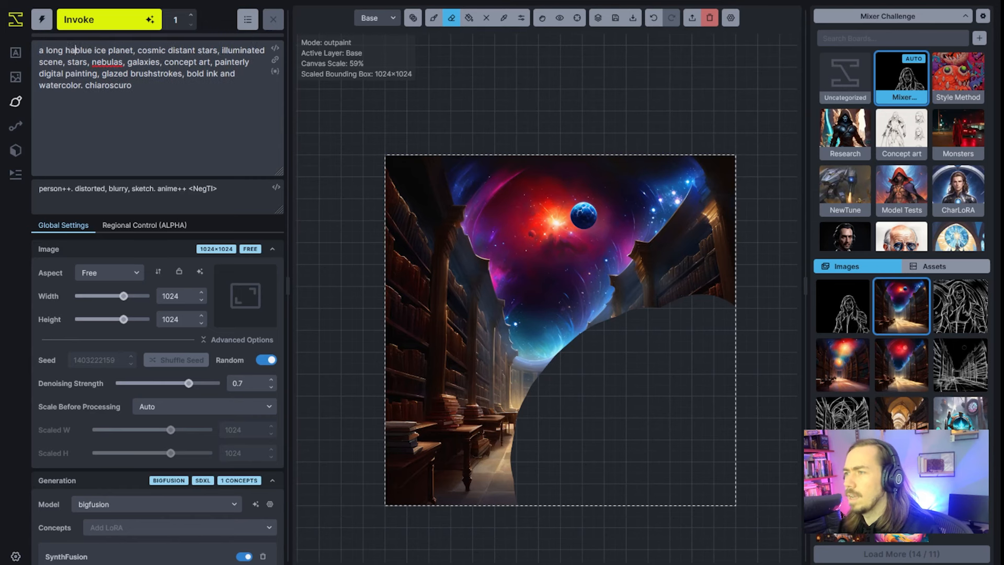
pyautogui.write('male astral')
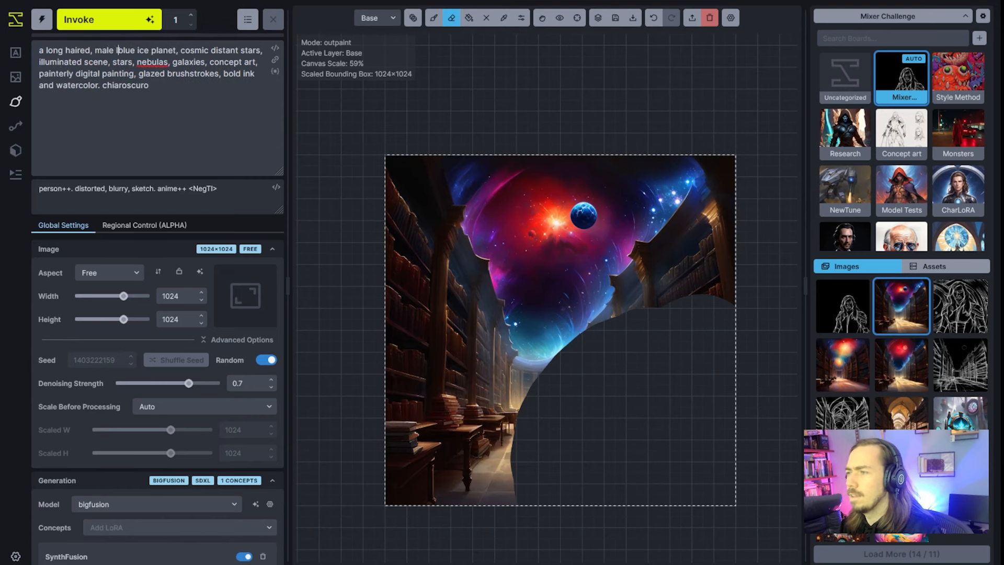
pyautogui.write(' li')
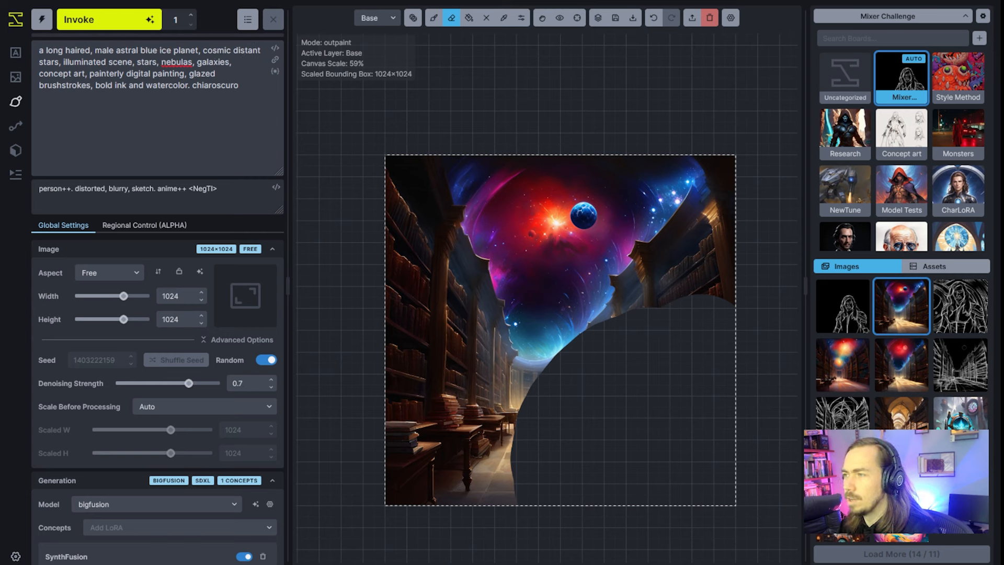
pyautogui.write('p')
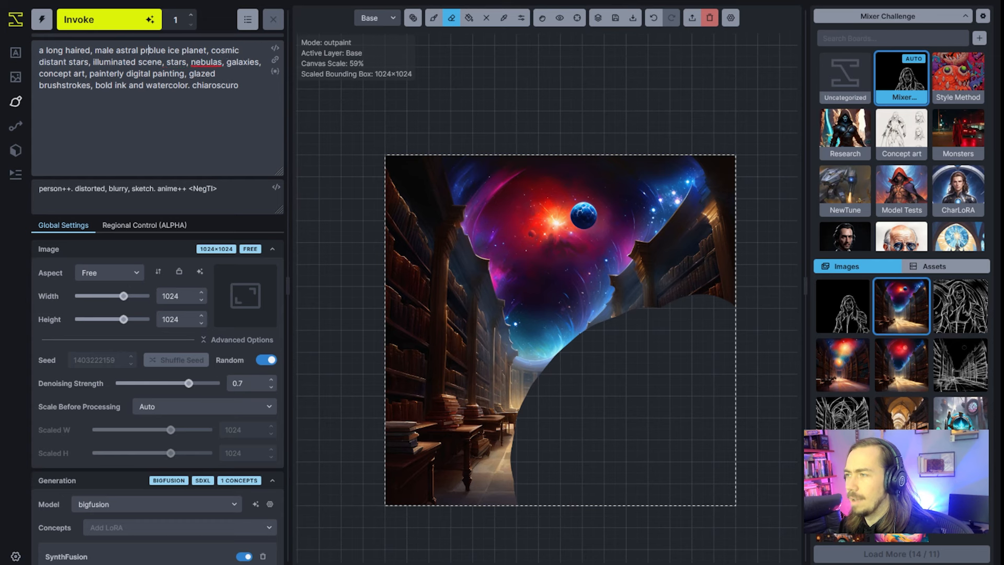
pyautogui.write('riest in ')
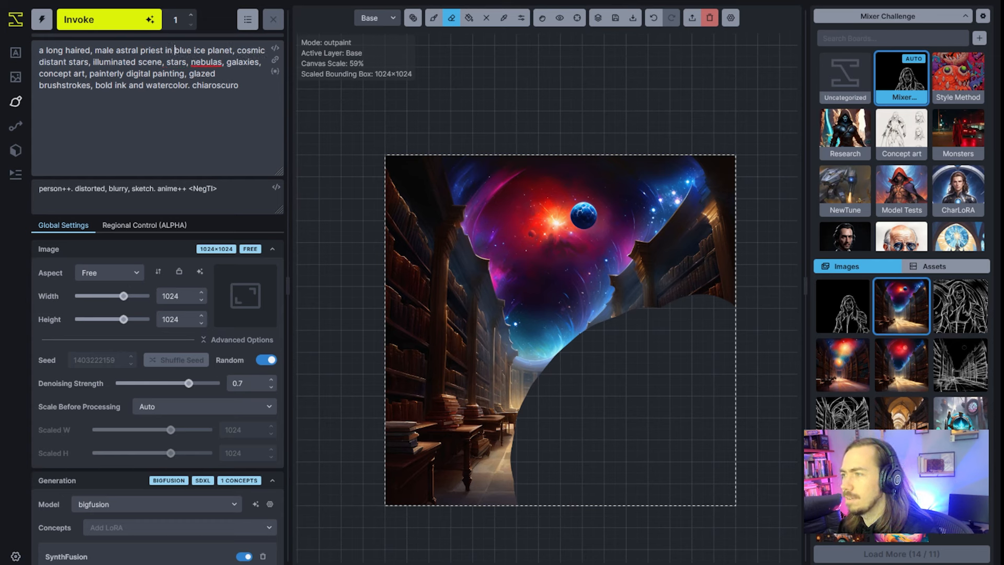
pyautogui.write('robes,')
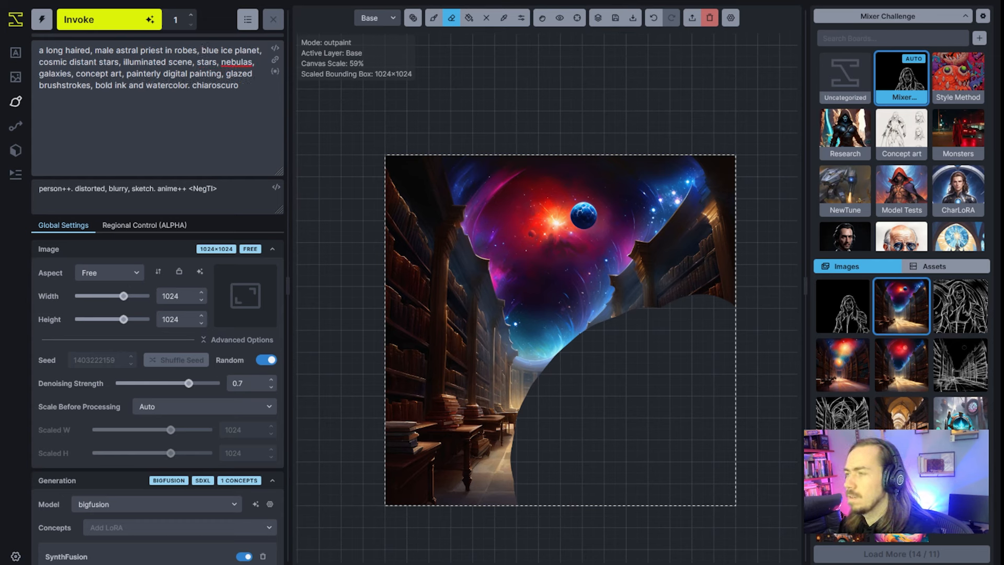
# Step: Extend the prompt after the robes with "standing in front of a library with a cosmic sky,"
pyautogui.write(' st')
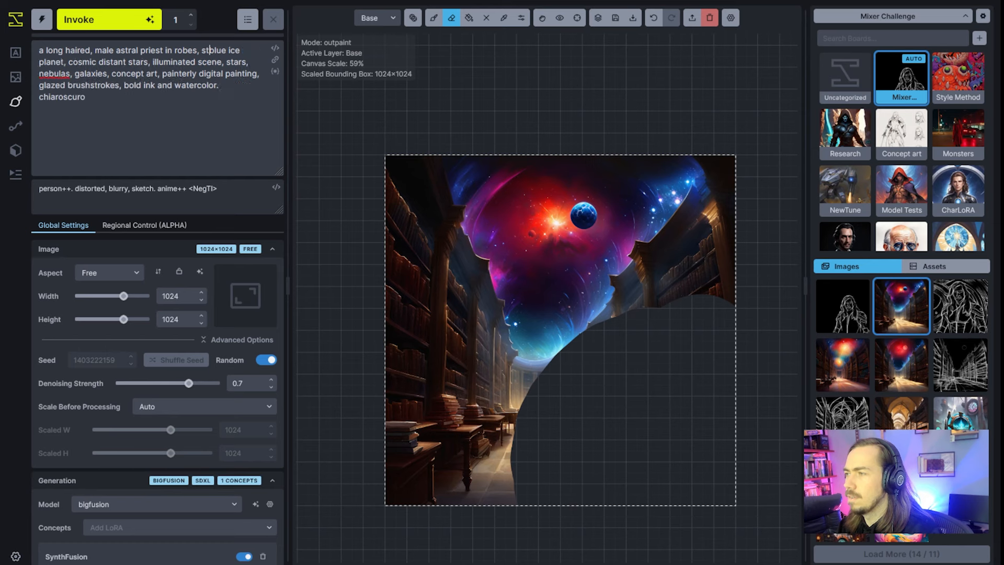
pyautogui.write('anding in front of a li')
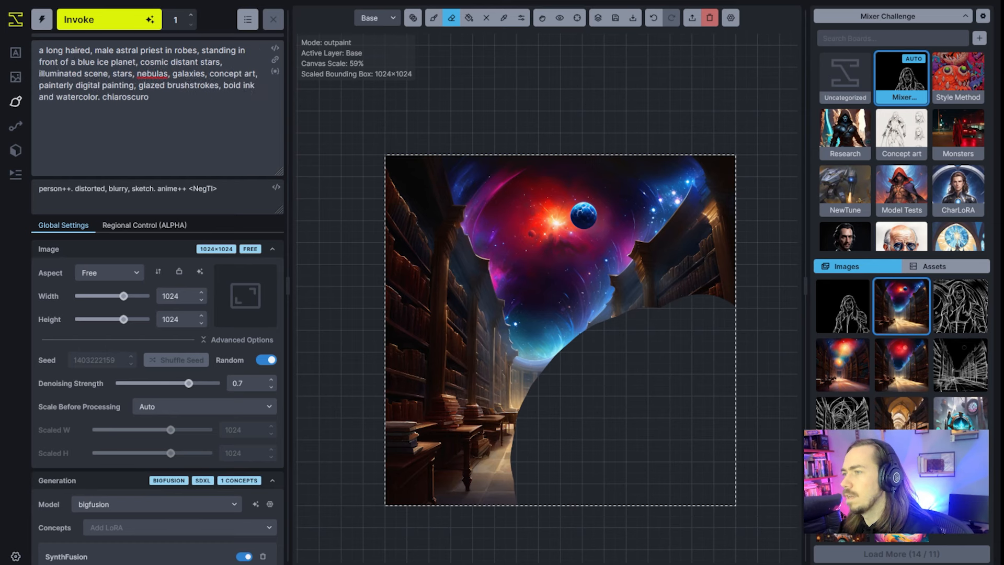
pyautogui.write('bary')
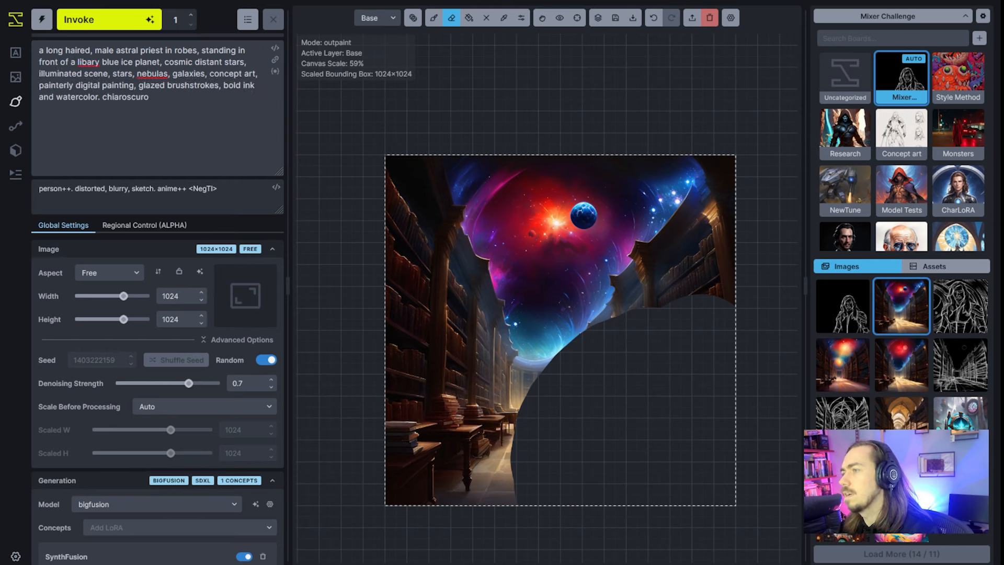
pyautogui.press('BackSpace')
pyautogui.press('BackSpace')
pyautogui.write('rary with a c')
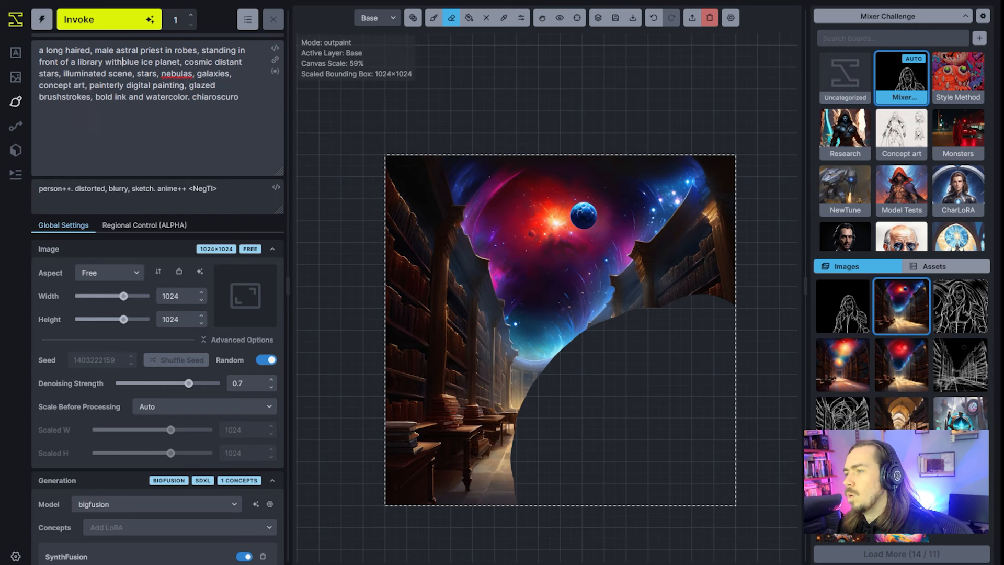
pyautogui.write('osmic sky,')
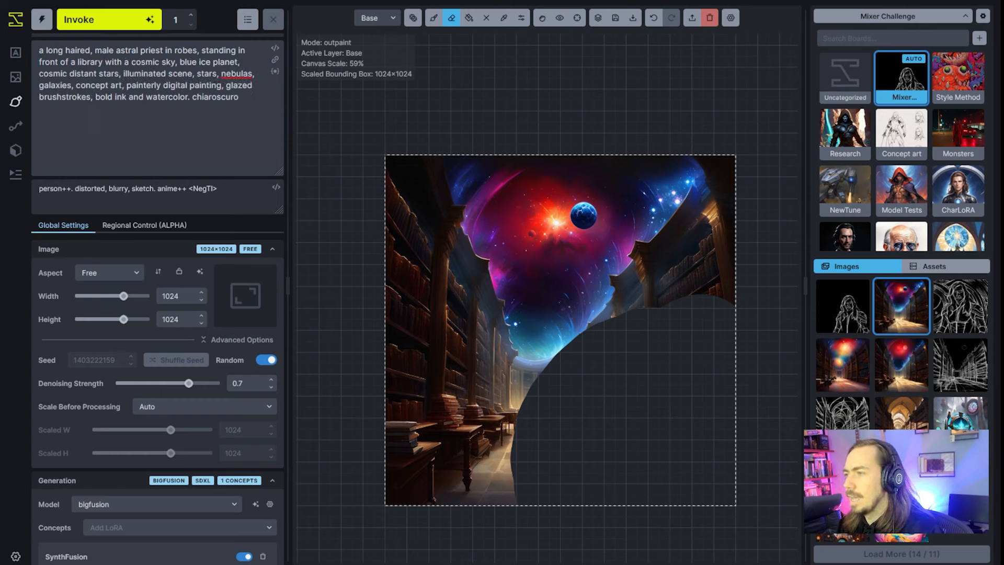
pyautogui.hotkey('ctrl', 'shift', 'Right')
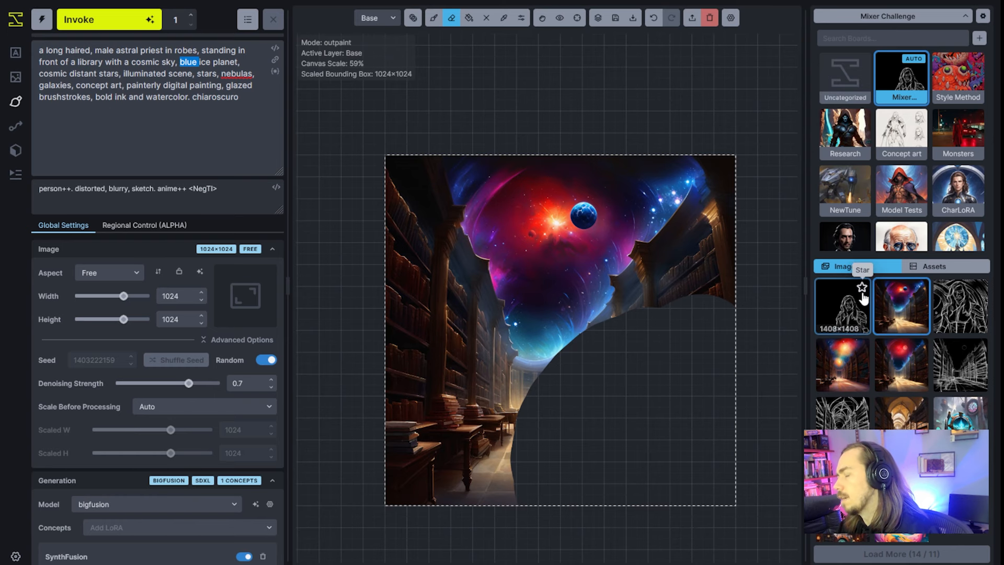
pyautogui.scroll(-2, 684, 337)
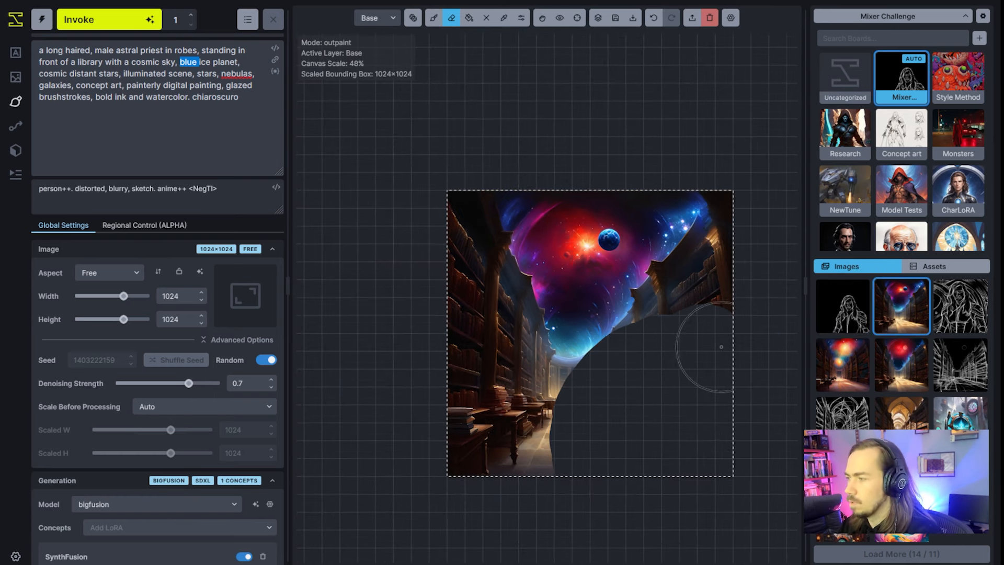
pyautogui.write('v')
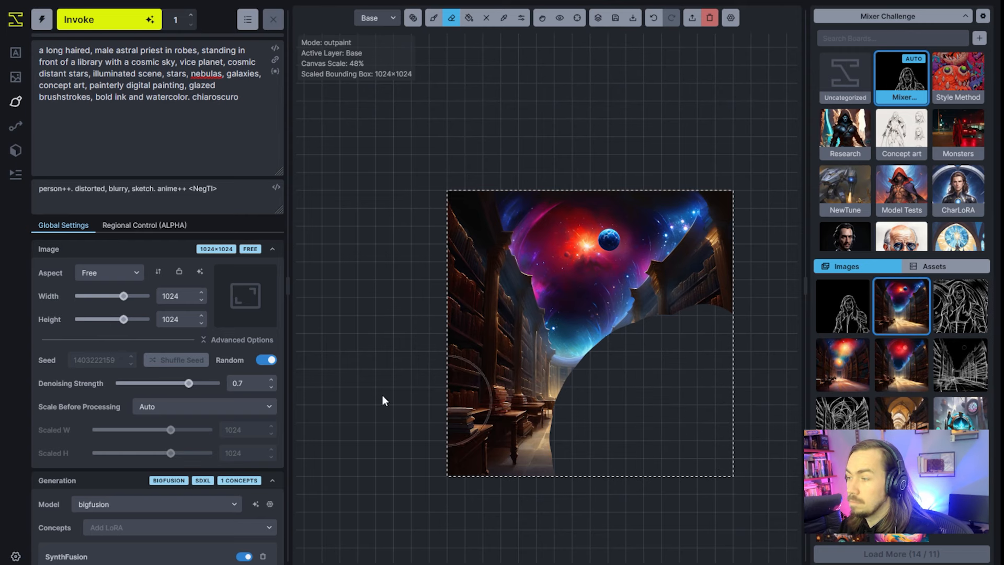
# Step: Set the denoising strength to 0.8 and review the remaining generation settings
pyautogui.scroll(-4, 234, 280)
pyautogui.scroll(3, 234, 280)
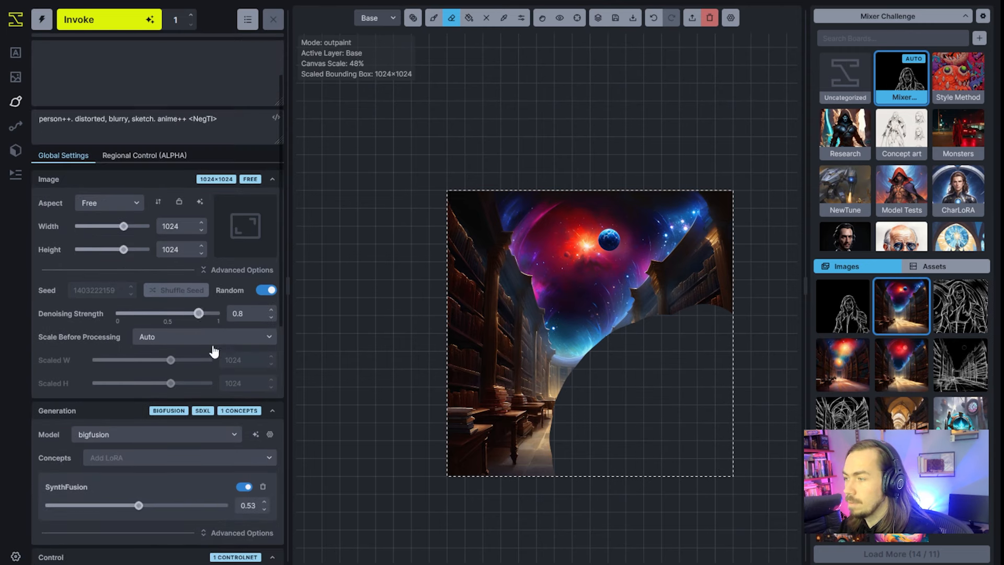
pyautogui.scroll(-9, 214, 351)
pyautogui.scroll(10, 216, 355)
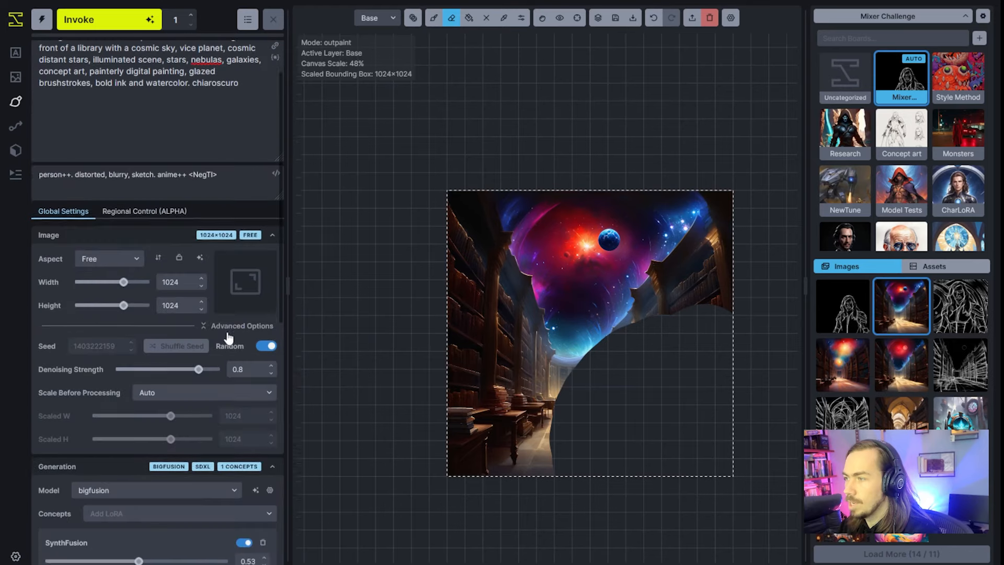
pyautogui.scroll(1, 228, 339)
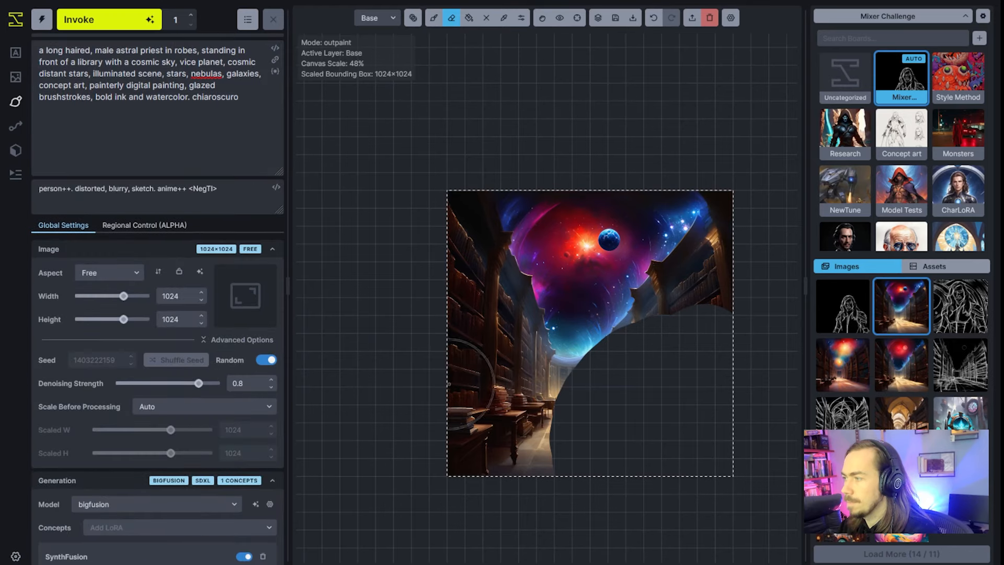
# Step: Start generating the character in the erased canvas area, and view the canvas and the control adapter settings
pyautogui.hotkey('ctrl', 'Return')
pyautogui.scroll(5, 690, 454)
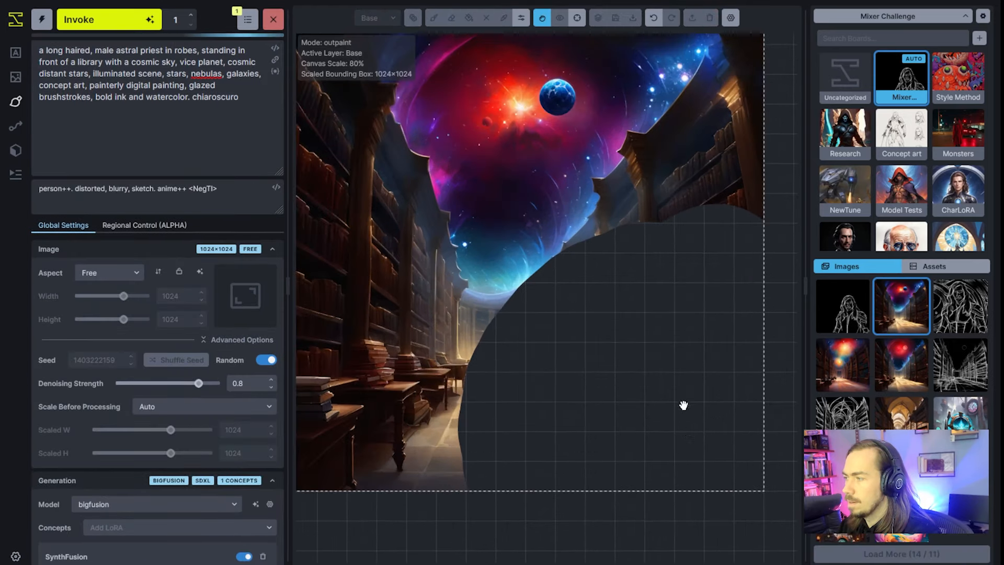
pyautogui.moveTo(683, 405); pyautogui.dragTo(684, 442)
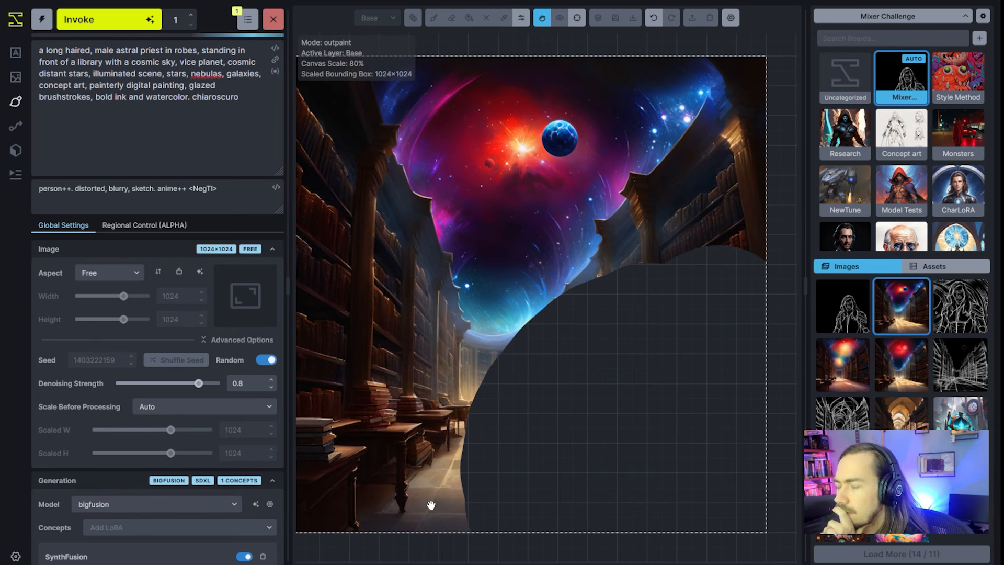
pyautogui.scroll(-10, 90, 445)
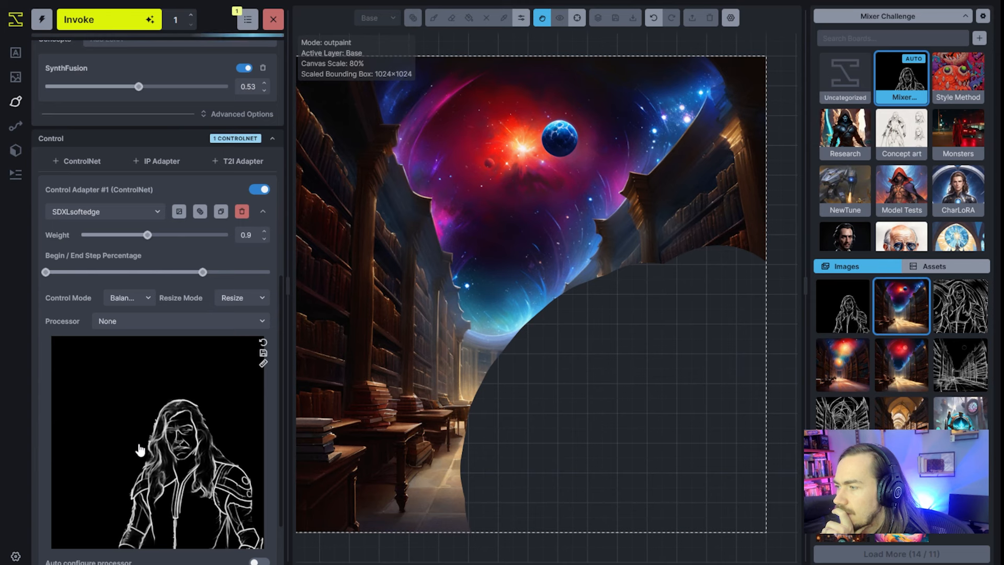
# Step: Accept the generated priest onto the canvas and erase his upper face and the top of his head on the Base layer
pyautogui.scroll(-2, 140, 450)
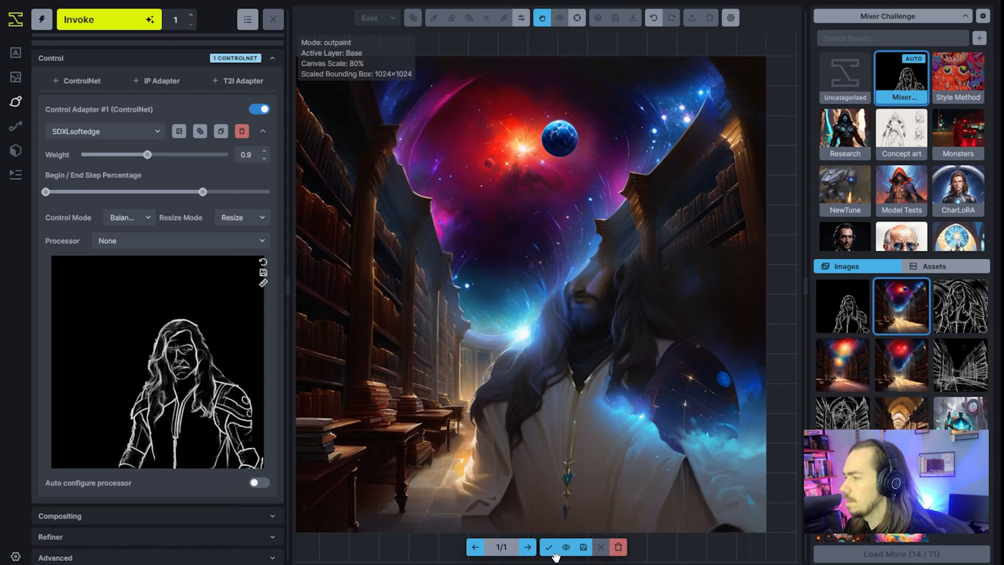
pyautogui.click(548, 546)
pyautogui.press('q')
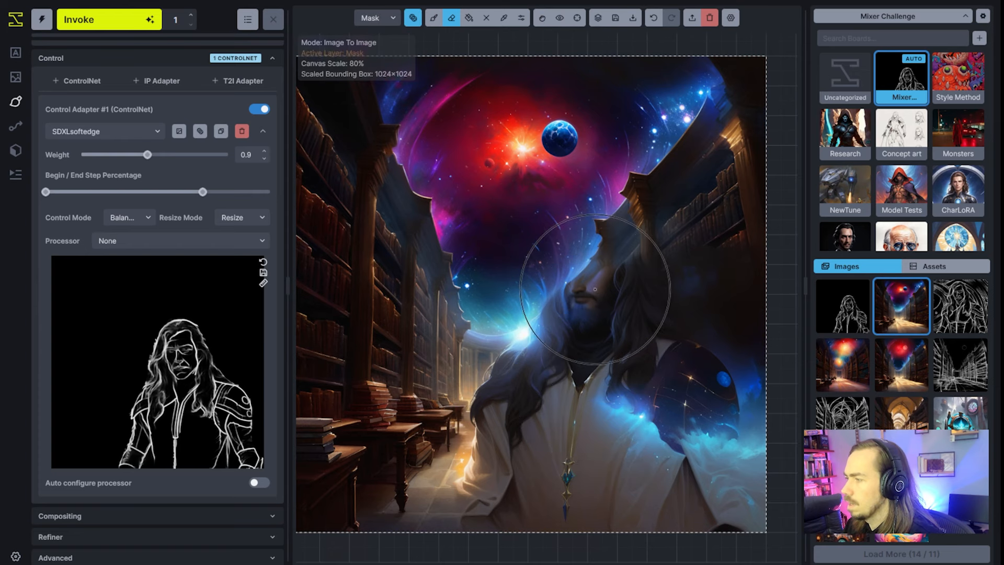
pyautogui.scroll(2, 596, 308)
pyautogui.press('q')
pyautogui.press('[')
pyautogui.press('[')
pyautogui.press('[')
pyautogui.press('[')
pyautogui.press('[')
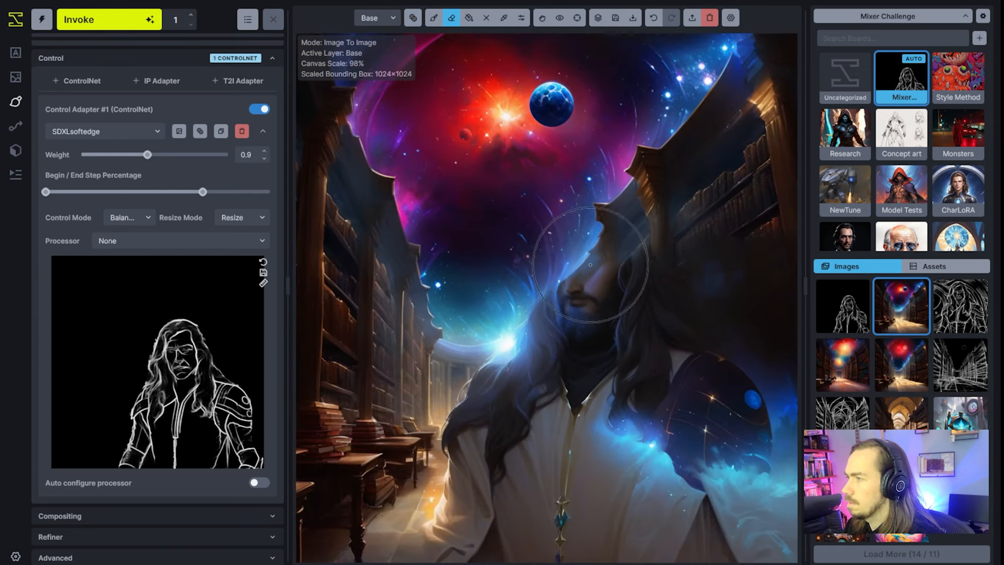
pyautogui.moveTo(559, 270)
pyautogui.mouseDown()
pyautogui.moveTo(616, 244)
pyautogui.moveTo(554, 266)
pyautogui.moveTo(587, 224)
pyautogui.moveTo(618, 231)
pyautogui.moveTo(618, 255)
pyautogui.moveTo(557, 279)
pyautogui.moveTo(548, 265)
pyautogui.moveTo(572, 217)
pyautogui.moveTo(604, 213)
pyautogui.moveTo(657, 259)
pyautogui.mouseUp()
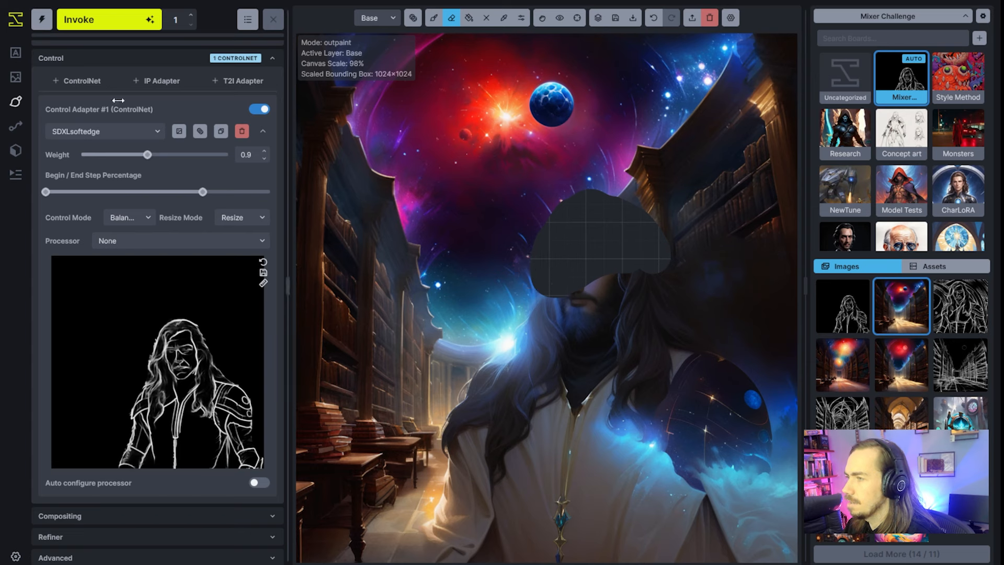
# Step: Brush a mask over the priest's remaining lower face and generate a new head for the erased area
pyautogui.scroll(-8, 546, 285)
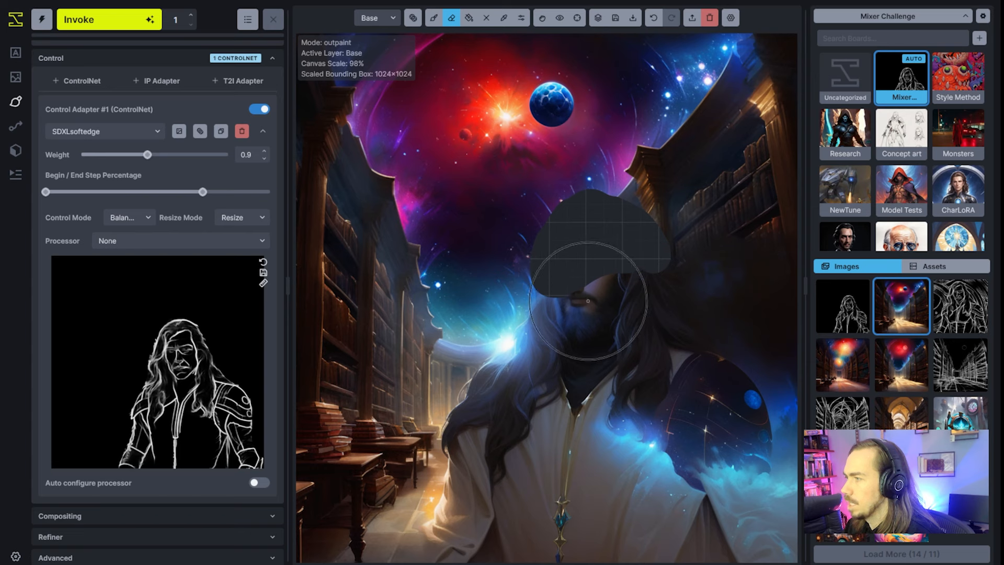
pyautogui.press('b')
pyautogui.press('q')
pyautogui.scroll(4, 588, 300)
pyautogui.scroll(-3, 588, 301)
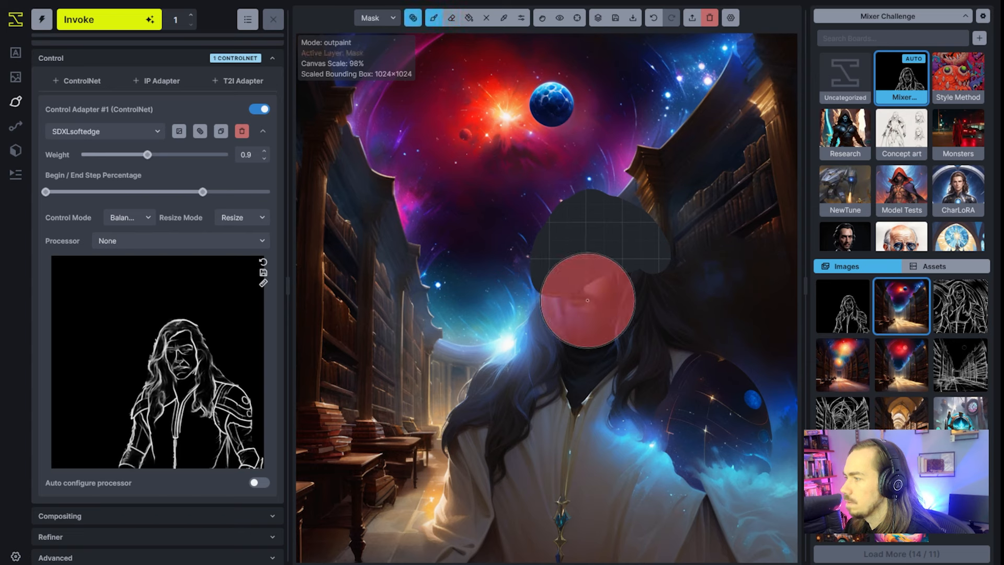
pyautogui.click(594, 301)
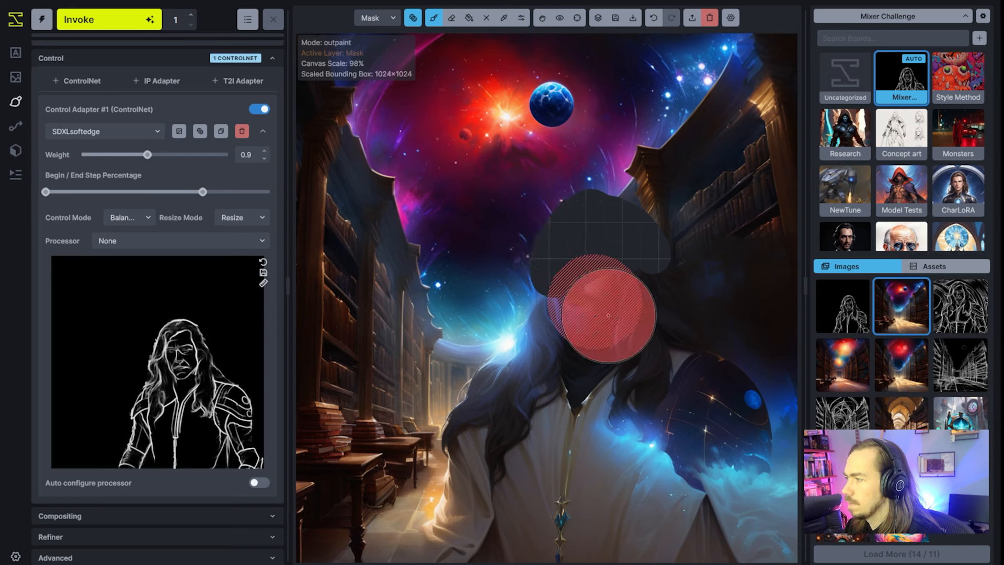
pyautogui.moveTo(606, 309)
pyautogui.mouseDown()
pyautogui.moveTo(620, 281)
pyautogui.moveTo(595, 302)
pyautogui.mouseUp()
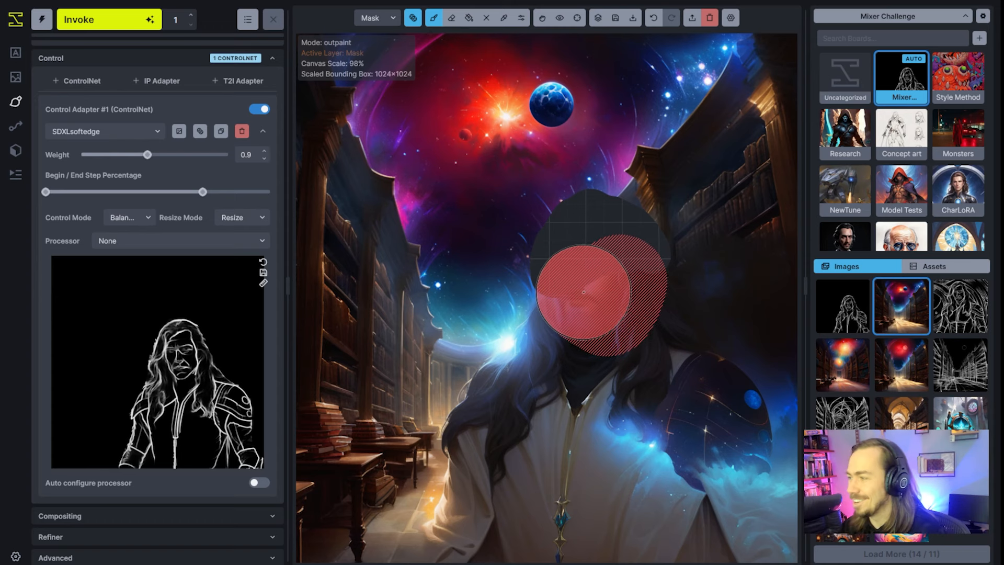
pyautogui.click(132, 27)
# Step: Accept the generated head onto the canvas and clear the mask over the face
pyautogui.scroll(4, 156, 355)
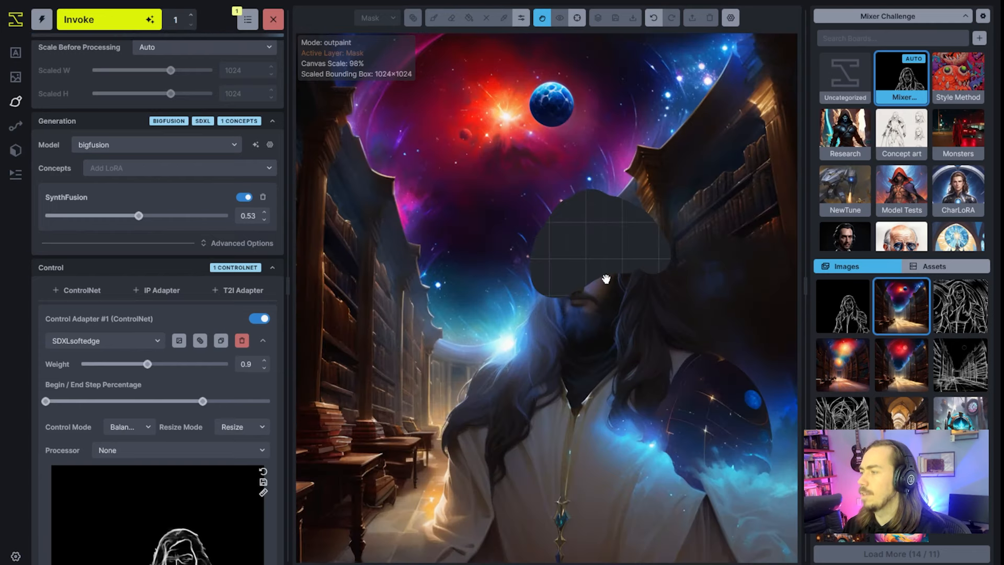
pyautogui.scroll(1, 606, 278)
pyautogui.scroll(1, 606, 278)
pyautogui.scroll(-1, 606, 279)
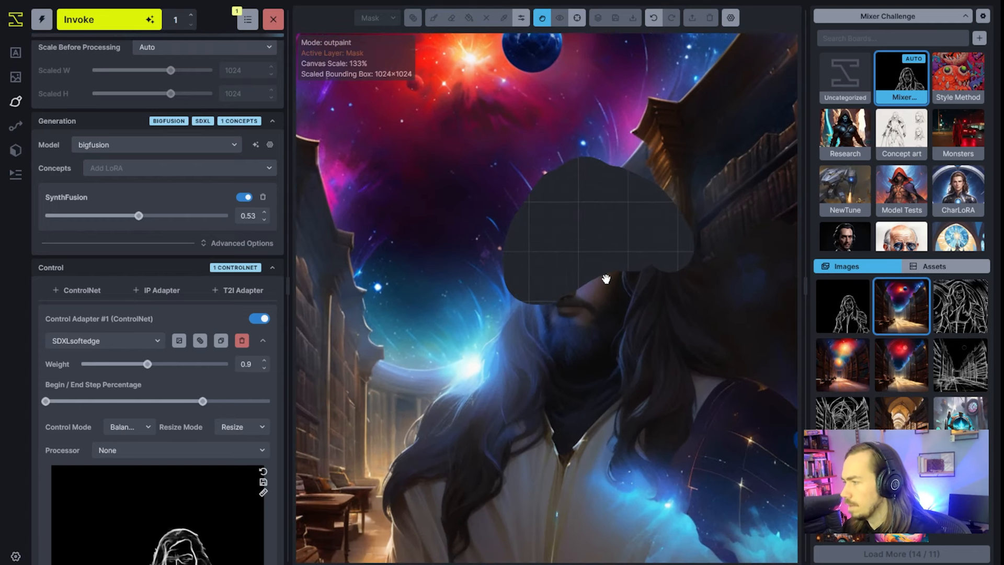
pyautogui.scroll(-6, 601, 318)
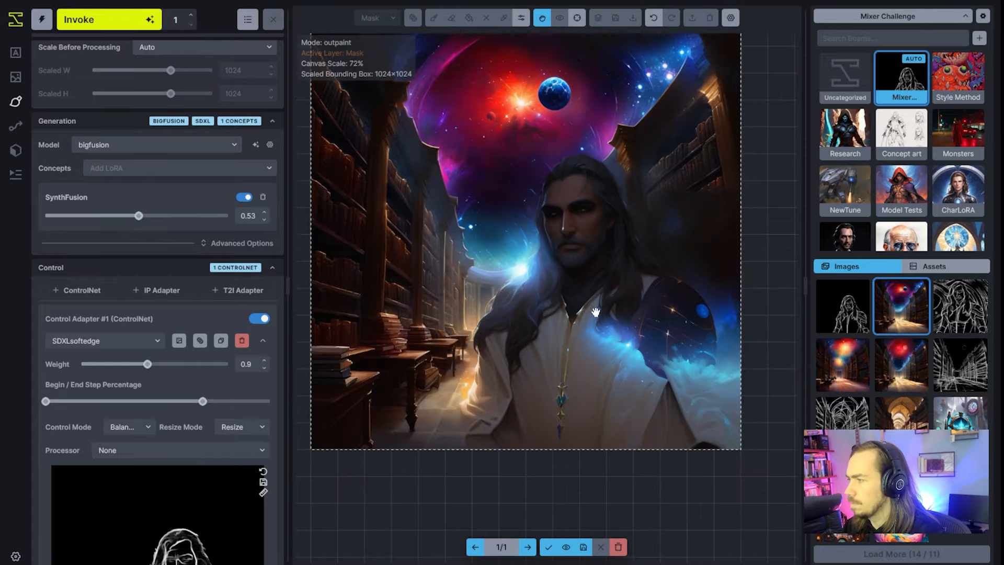
pyautogui.click(546, 549)
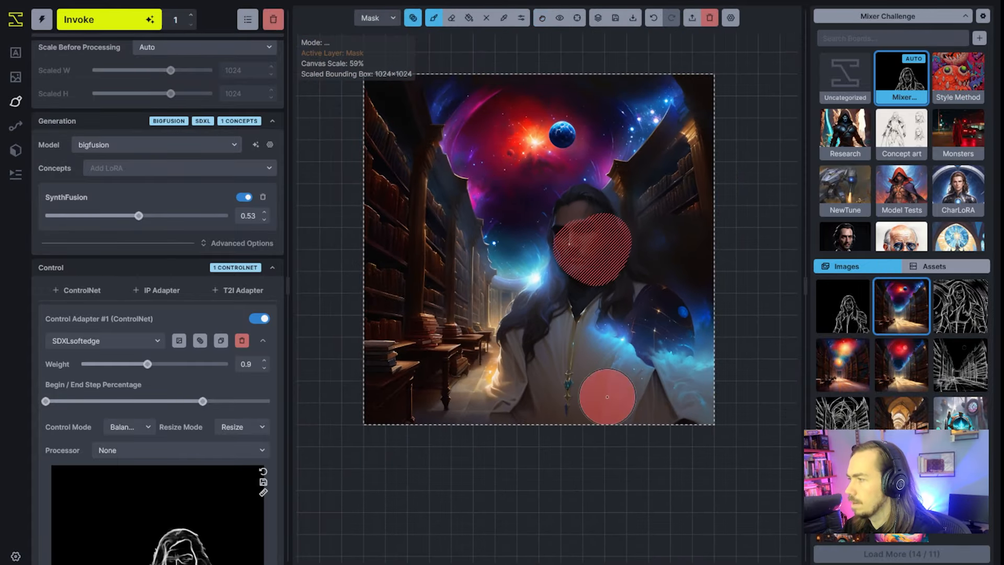
pyautogui.scroll(2, 605, 381)
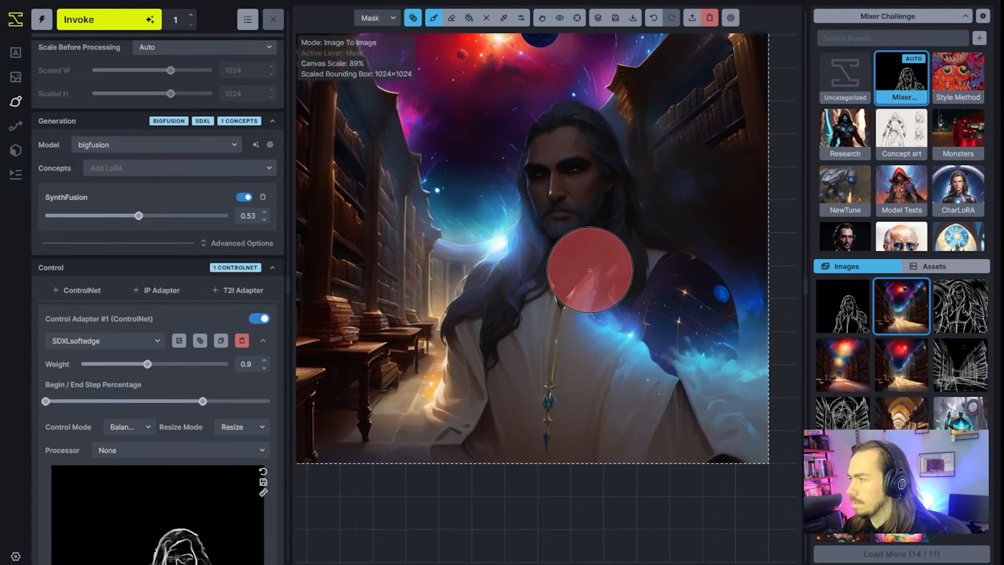
pyautogui.press('v')
pyautogui.moveTo(632, 228); pyautogui.dragTo(620, 344)
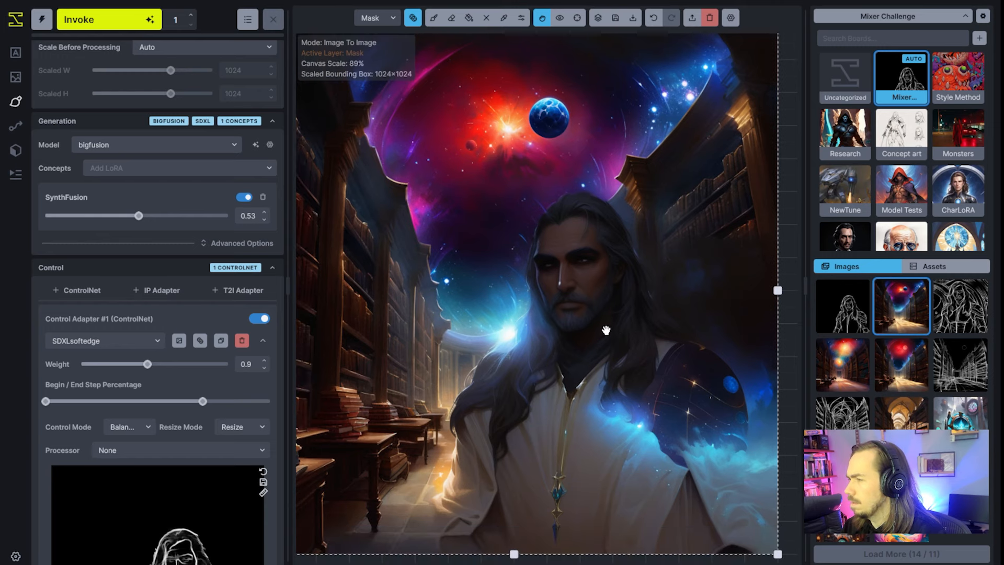
# Step: Remove "chiaroscuro" from the end of the positive prompt and brush an inpaint mask over the priest's face
pyautogui.scroll(7, 212, 332)
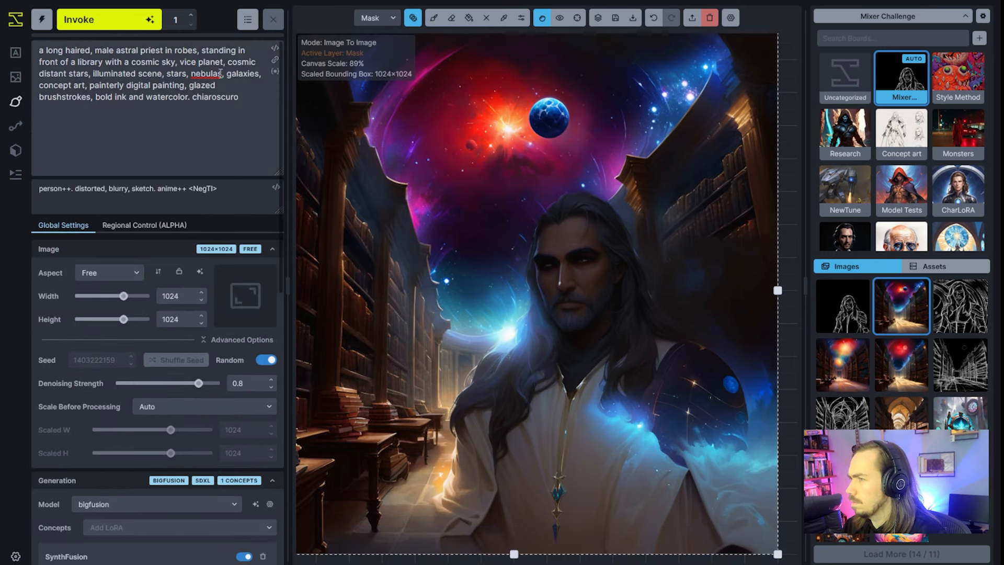
pyautogui.doubleClick(220, 97)
pyautogui.moveTo(527, 410)
pyautogui.mouseDown()
pyautogui.moveTo(575, 355)
pyautogui.moveTo(565, 339)
pyautogui.mouseUp()
pyautogui.press('b')
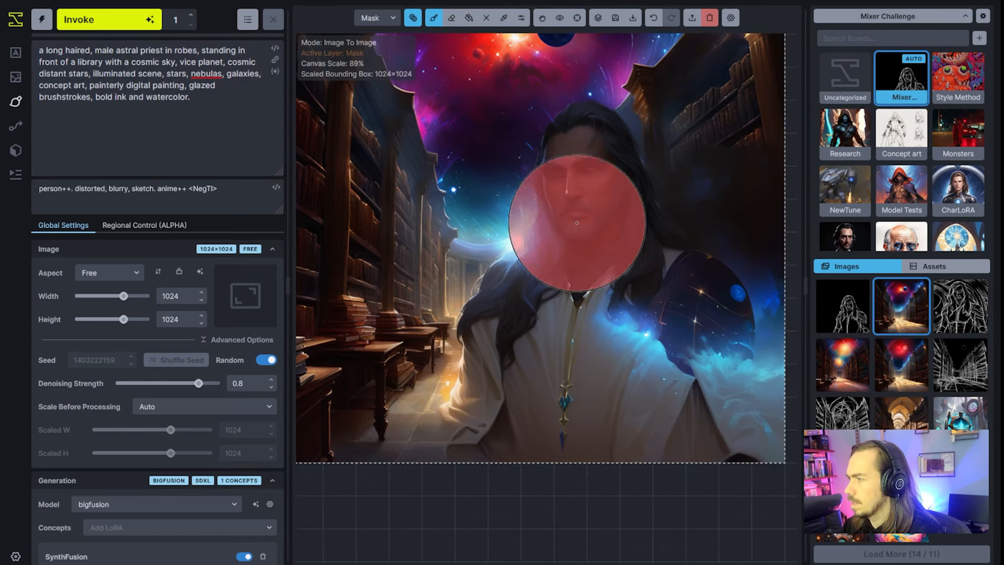
pyautogui.moveTo(576, 201); pyautogui.dragTo(583, 164)
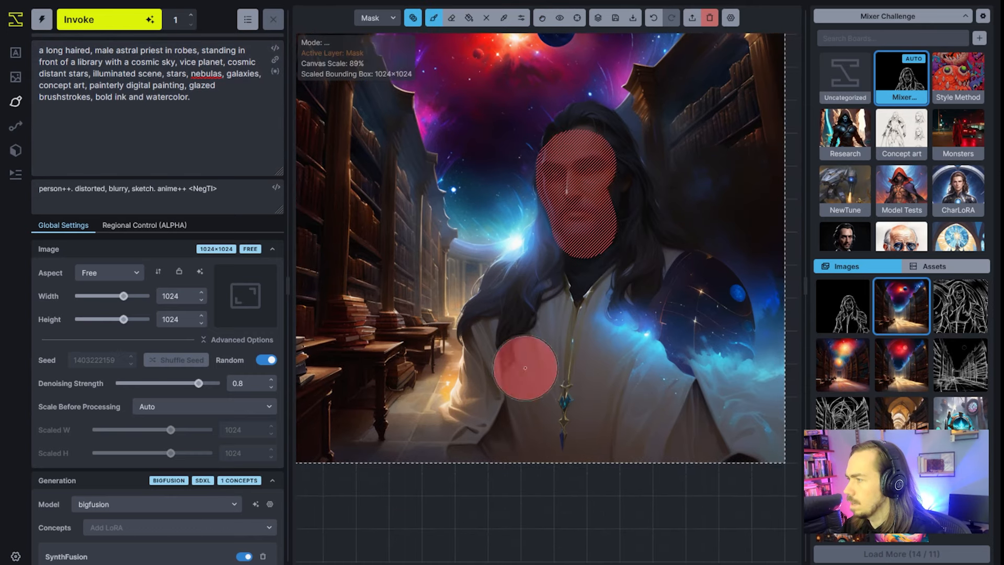
# Step: Paint a translucent light blue over the priest's face on the Base layer
pyautogui.press('c')
pyautogui.press('b')
pyautogui.press('q')
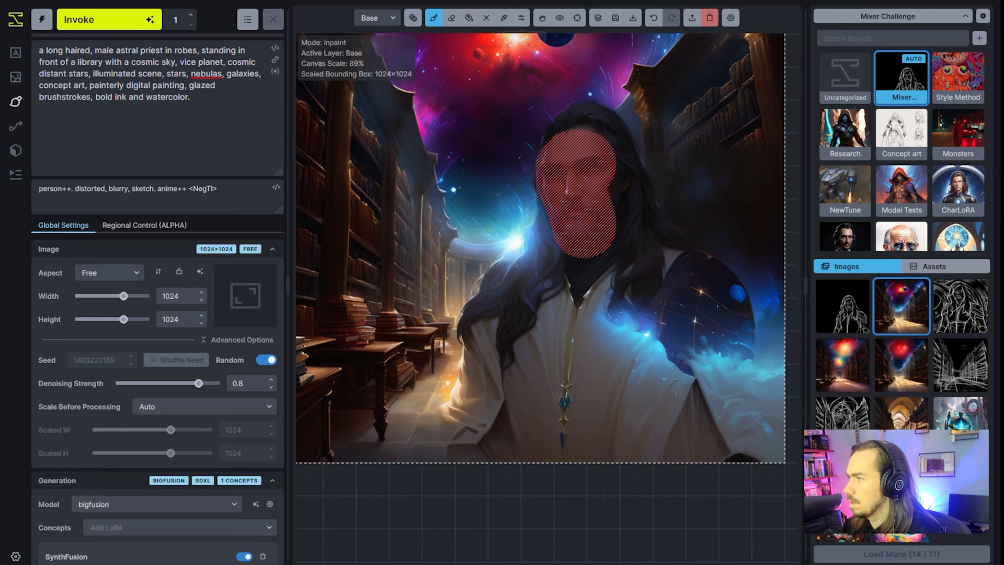
pyautogui.click(521, 18)
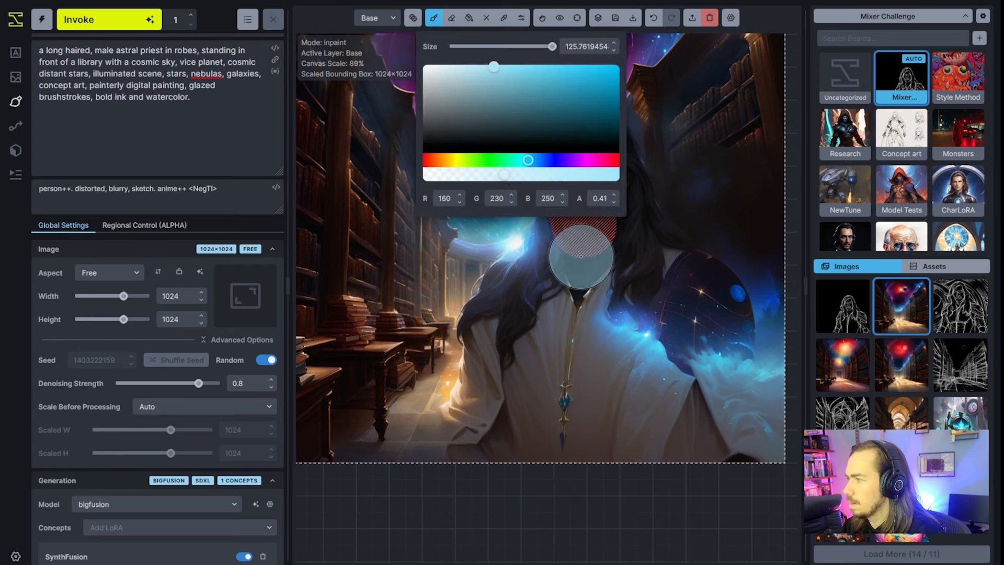
pyautogui.press('Escape')
pyautogui.moveTo(582, 218)
pyautogui.mouseDown()
pyautogui.moveTo(574, 166)
pyautogui.moveTo(590, 167)
pyautogui.moveTo(590, 187)
pyautogui.mouseUp()
# Step: Extend the mask over the forehead and the sides of the head, and regenerate the face
pyautogui.press('q')
pyautogui.moveTo(581, 230)
pyautogui.mouseDown()
pyautogui.moveTo(587, 168)
pyautogui.moveTo(578, 150)
pyautogui.mouseUp()
pyautogui.moveTo(584, 224); pyautogui.dragTo(594, 206)
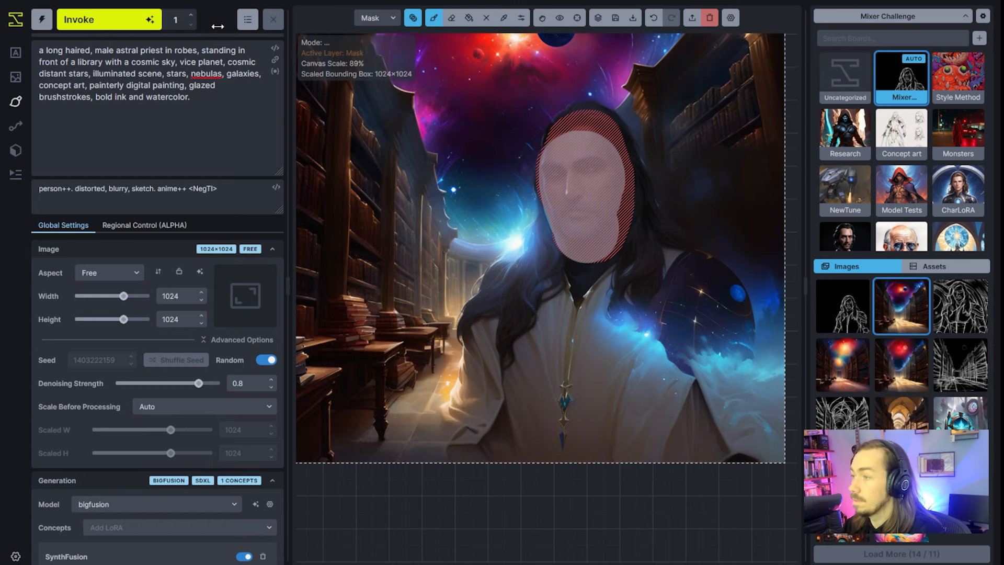
pyautogui.hotkey('ctrl', 'Return')
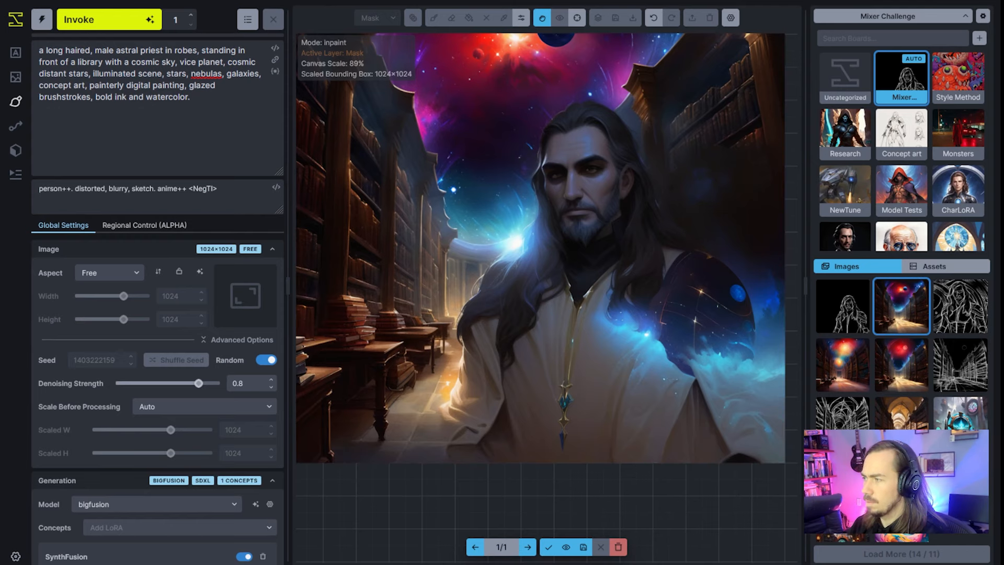
# Step: Accept the regenerated face and shrink the bounding box to 448 × 512 around the priest's head and shoulders
pyautogui.click(548, 547)
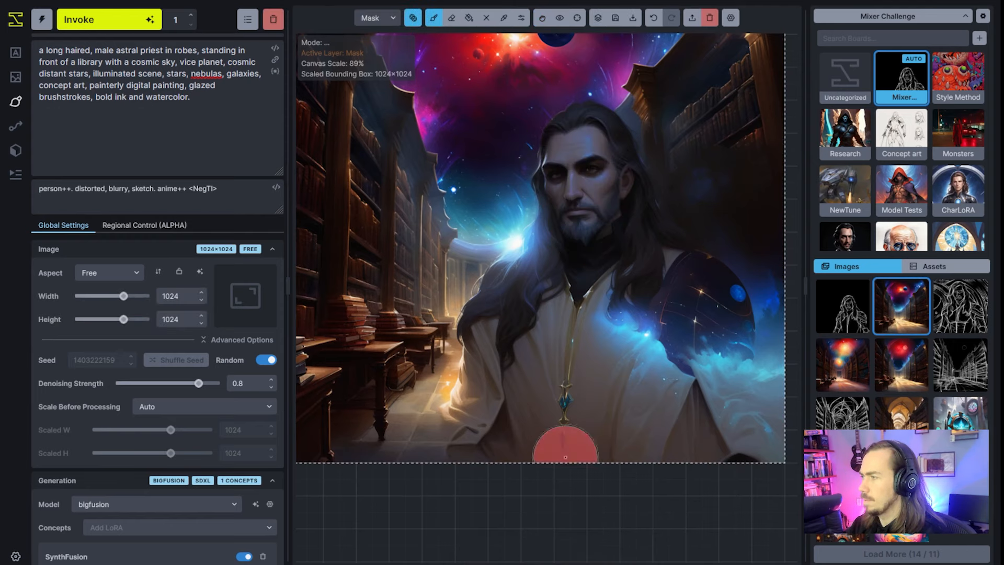
pyautogui.scroll(1, 650, 359)
pyautogui.scroll(-8, 650, 359)
pyautogui.press('v')
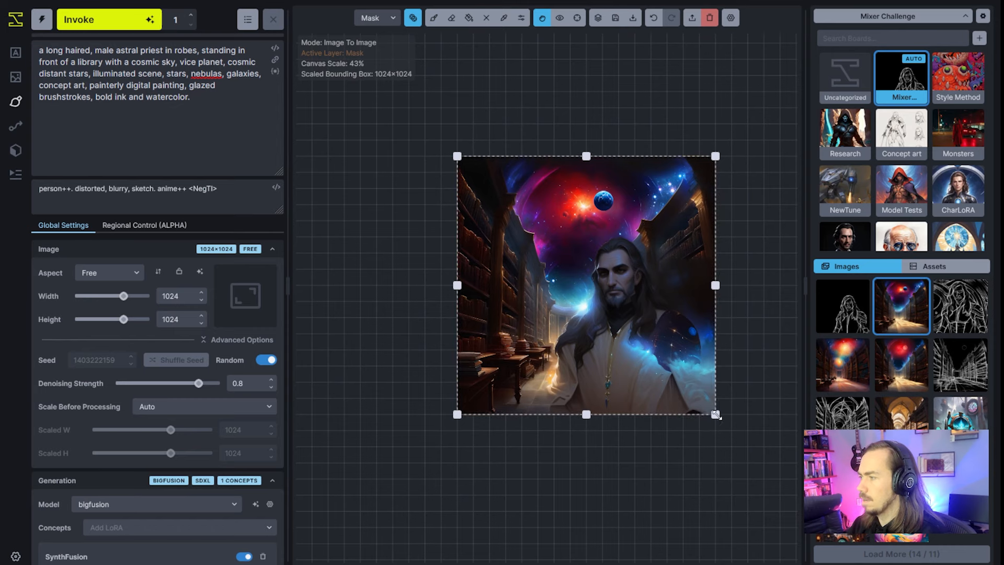
pyautogui.moveTo(716, 414); pyautogui.dragTo(645, 325)
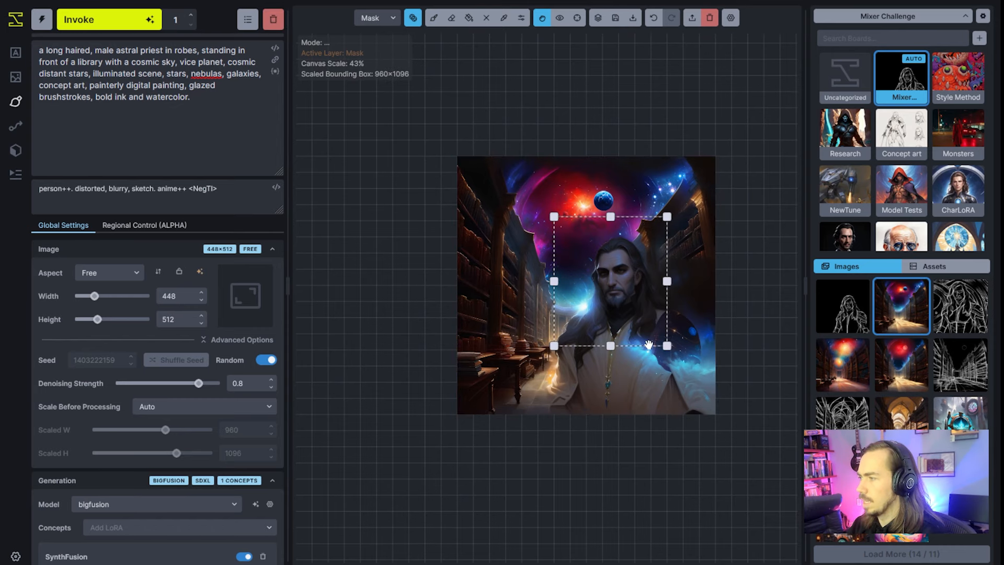
pyautogui.scroll(8, 648, 345)
# Step: Import the bounding box area into Control Adapter #1 as its control image and process it with PIDI
pyautogui.scroll(-10, 201, 499)
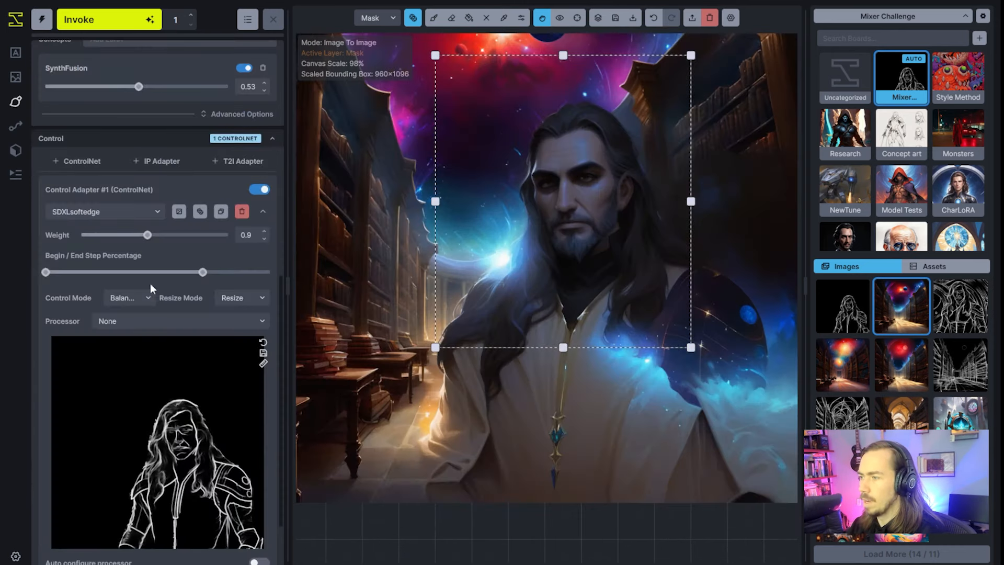
pyautogui.click(179, 212)
pyautogui.moveTo(592, 233); pyautogui.dragTo(601, 399)
pyautogui.scroll(4, 616, 420)
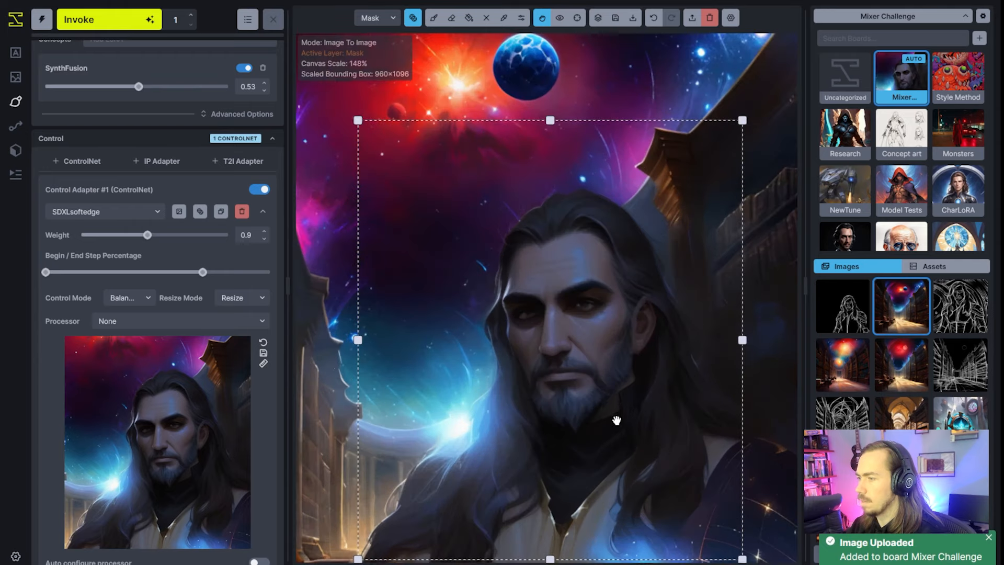
pyautogui.click(219, 321)
pyautogui.scroll(-2, 220, 366)
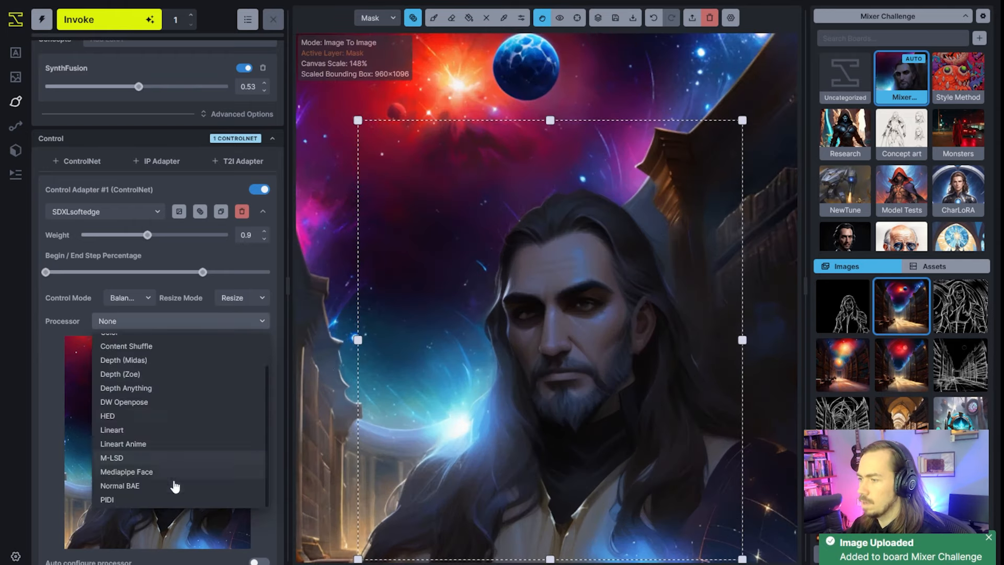
pyautogui.click(175, 498)
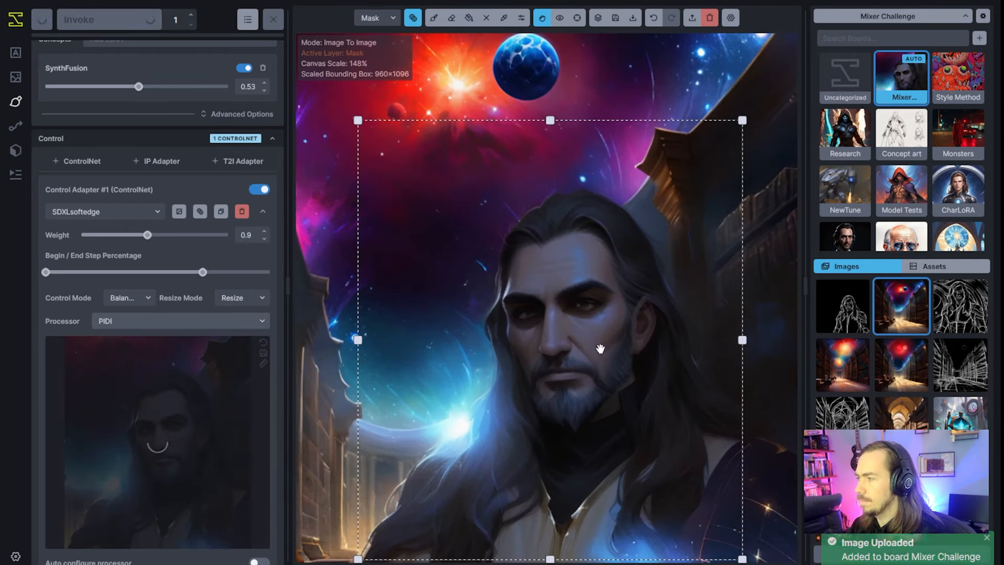
pyautogui.scroll(2, 553, 345)
pyautogui.hotkey('ctrl', 'shift', 'Return')
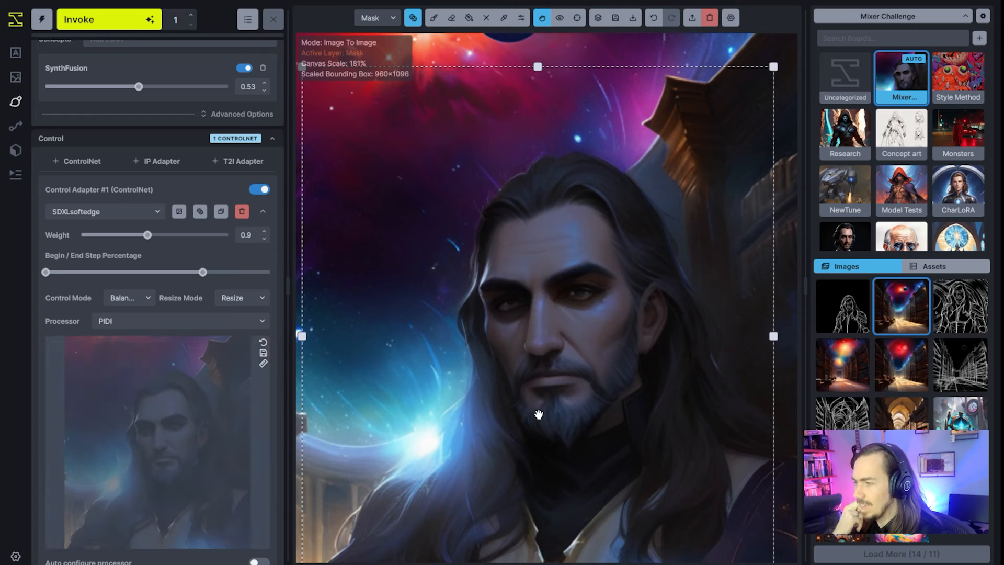
# Step: Reduce the mask brush size and change the control adapter's processor to Canny
pyautogui.press('b')
pyautogui.press('[')
pyautogui.press('[')
pyautogui.press('[')
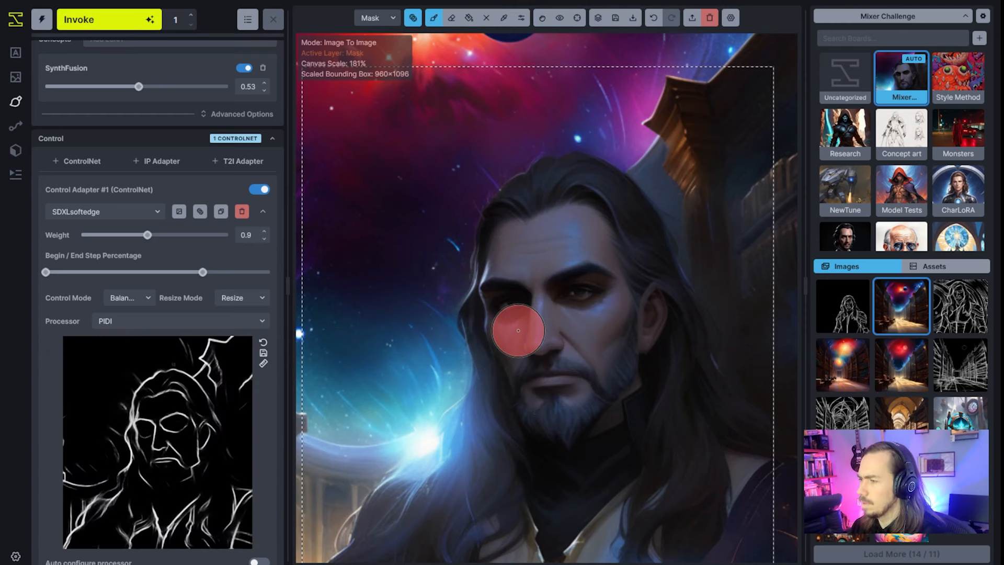
pyautogui.scroll(-3, 158, 374)
pyautogui.scroll(3, 163, 419)
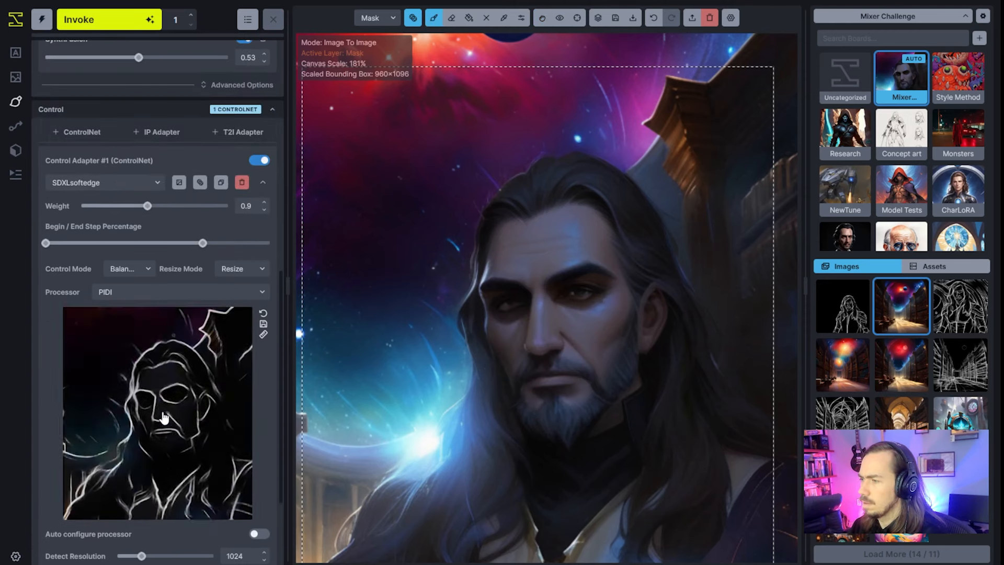
pyautogui.click(131, 288)
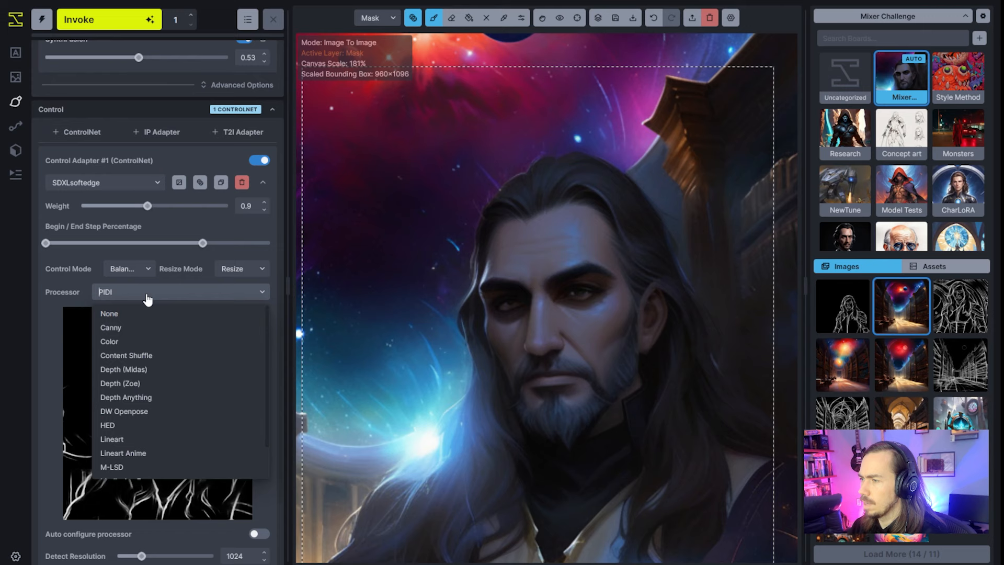
pyautogui.click(146, 327)
# Step: Set the Canny processor's low threshold to 32 and high threshold to 68
pyautogui.click(131, 182)
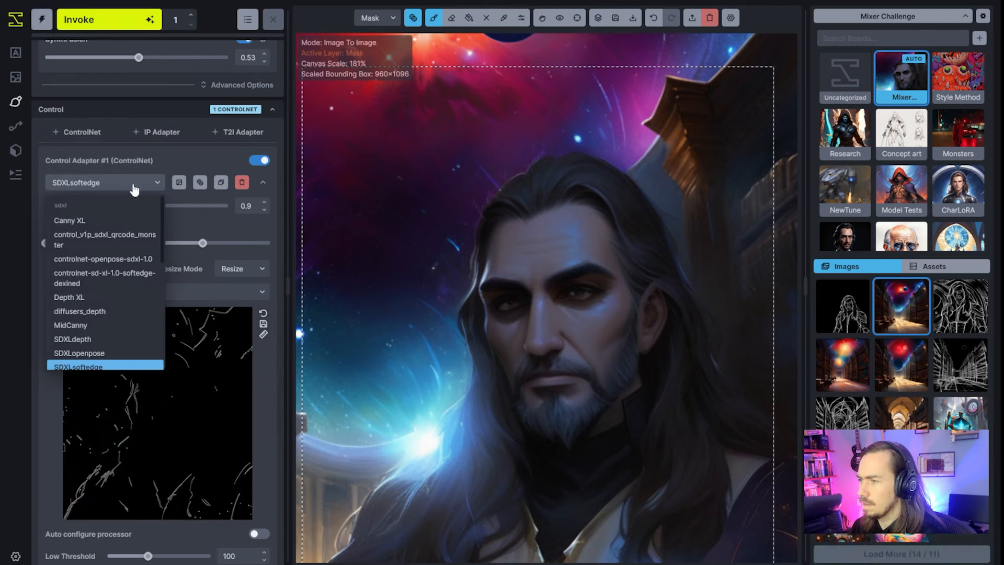
pyautogui.scroll(-3, 134, 423)
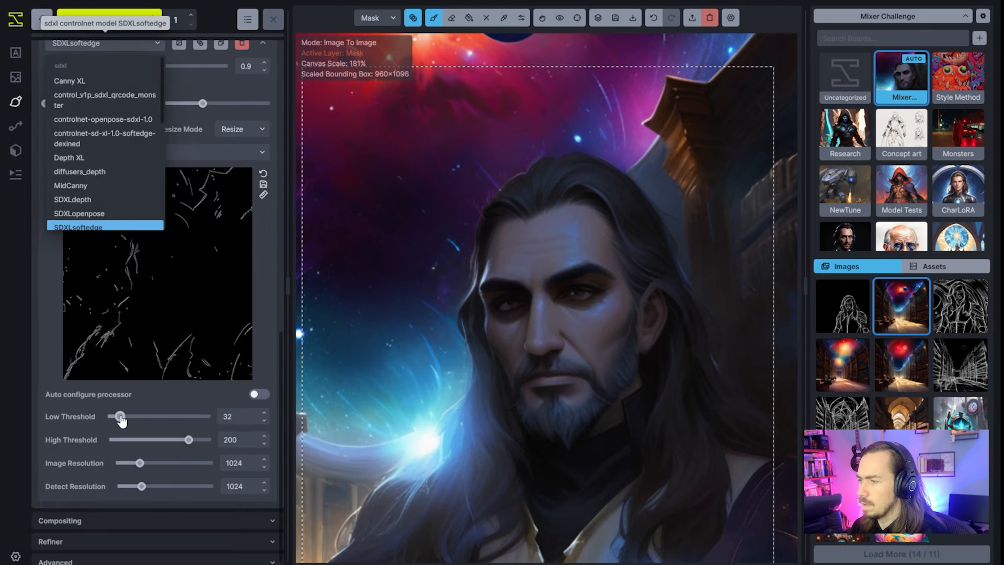
pyautogui.moveTo(146, 440); pyautogui.dragTo(136, 440)
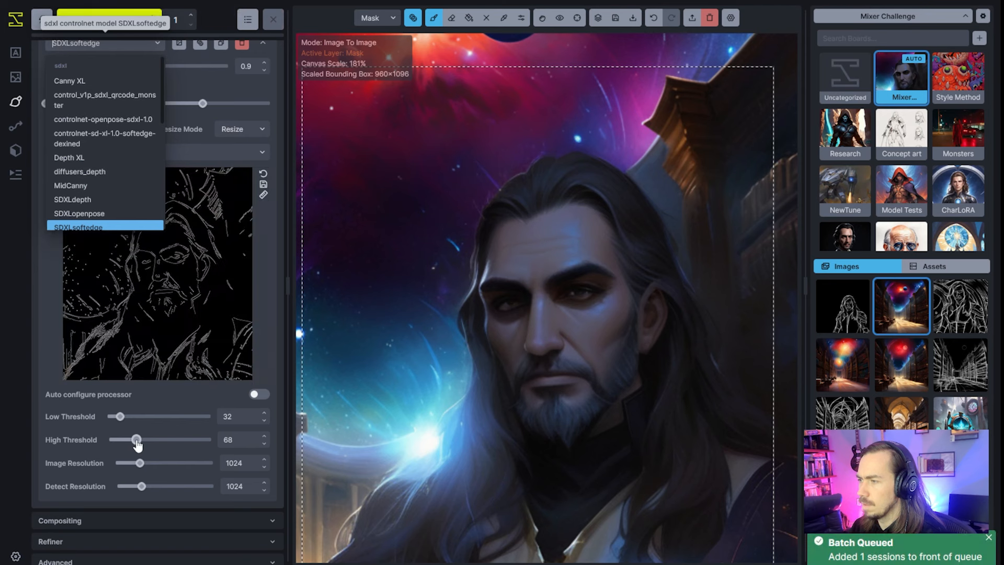
# Step: Switch the ControlNet model of Control Adapter #1 to Canny XL
pyautogui.click(183, 400)
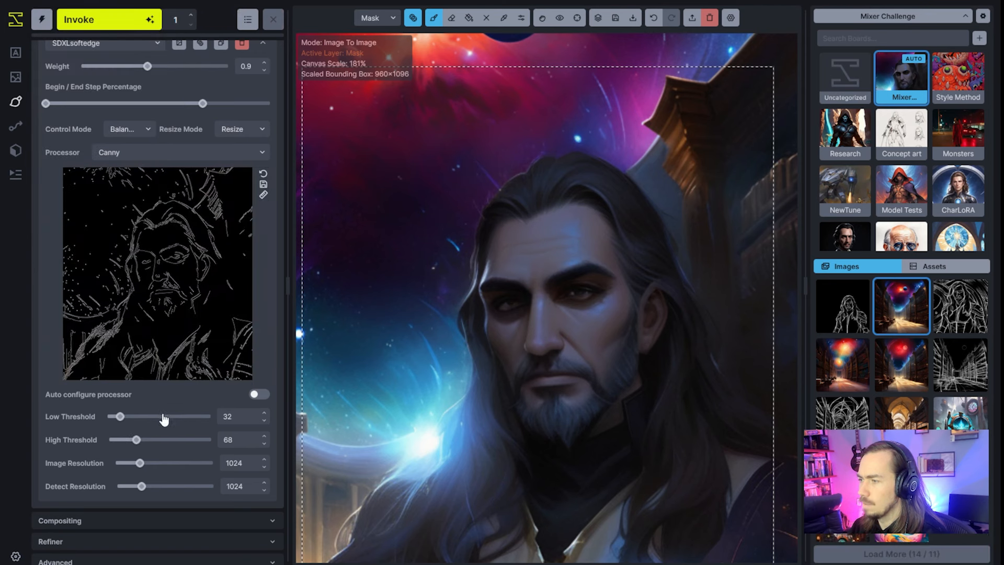
pyautogui.scroll(5, 151, 366)
pyautogui.click(131, 252)
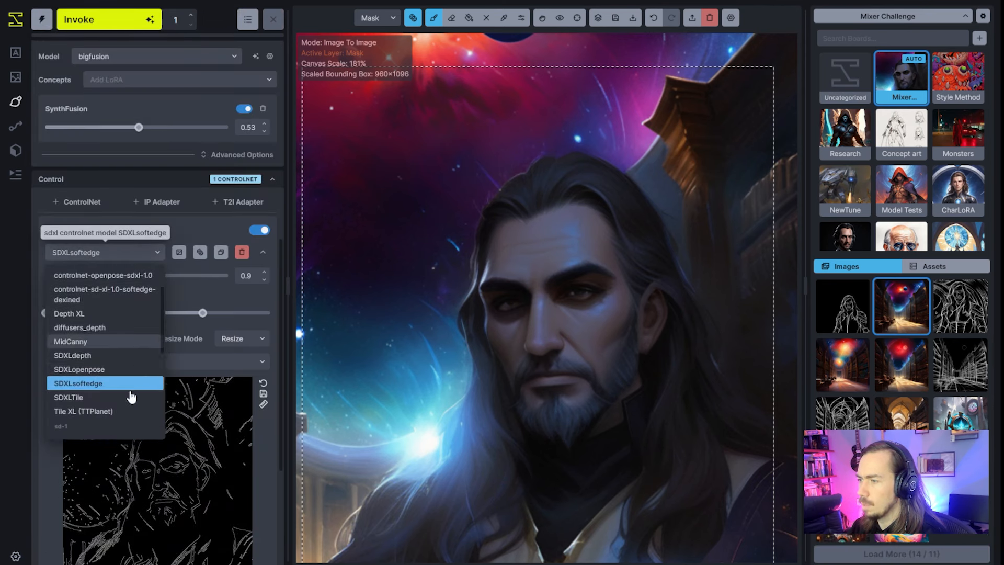
pyautogui.scroll(2, 106, 373)
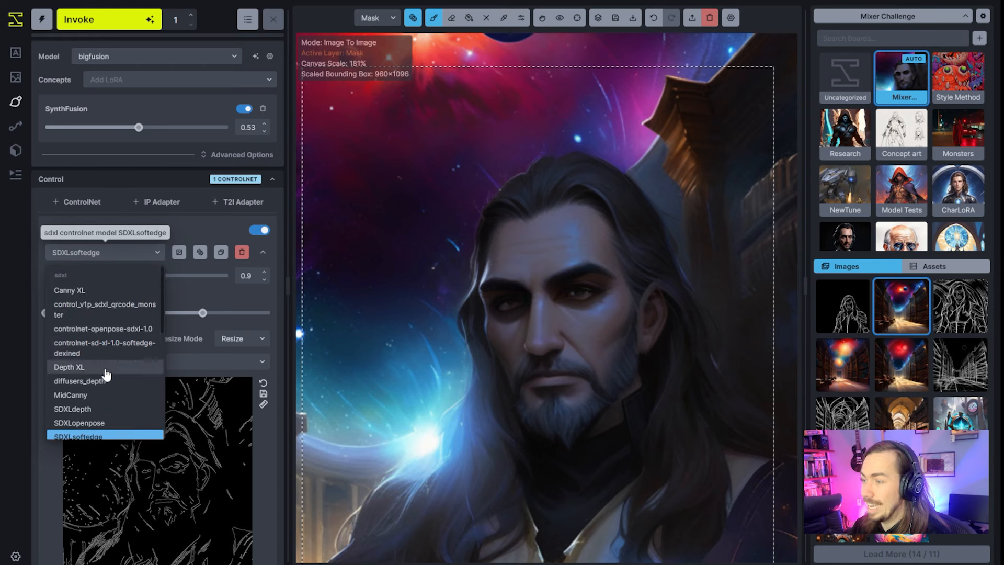
pyautogui.click(94, 290)
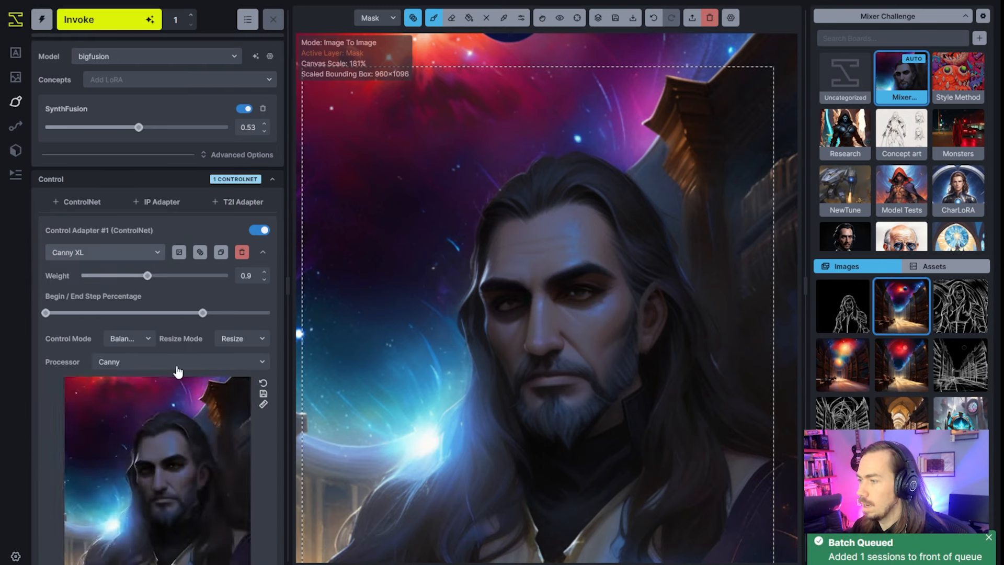
# Step: Set the Canny processor's low threshold to 42 and high threshold to 82
pyautogui.scroll(-4, 172, 418)
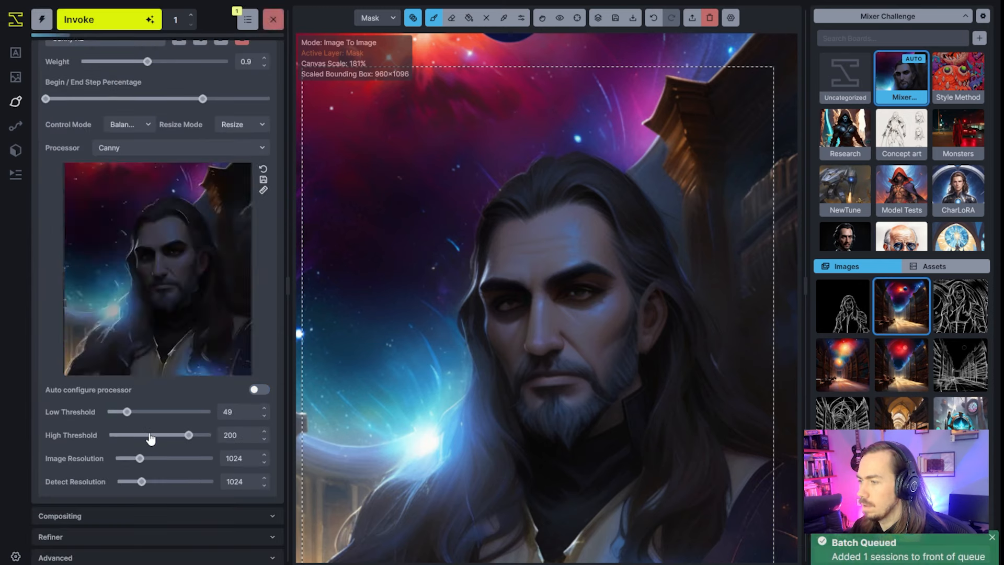
pyautogui.moveTo(188, 435); pyautogui.dragTo(149, 437)
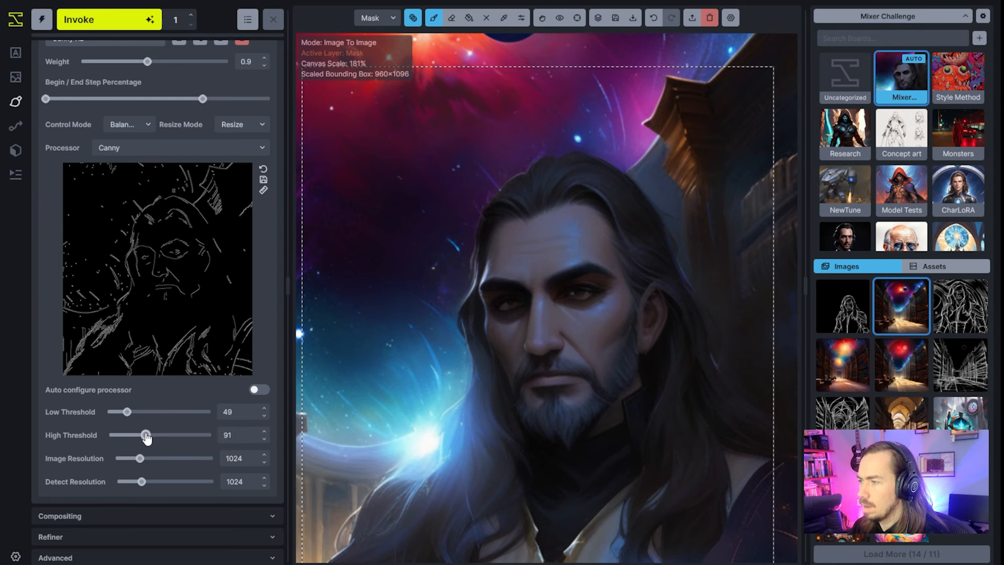
pyautogui.moveTo(144, 436); pyautogui.dragTo(124, 416)
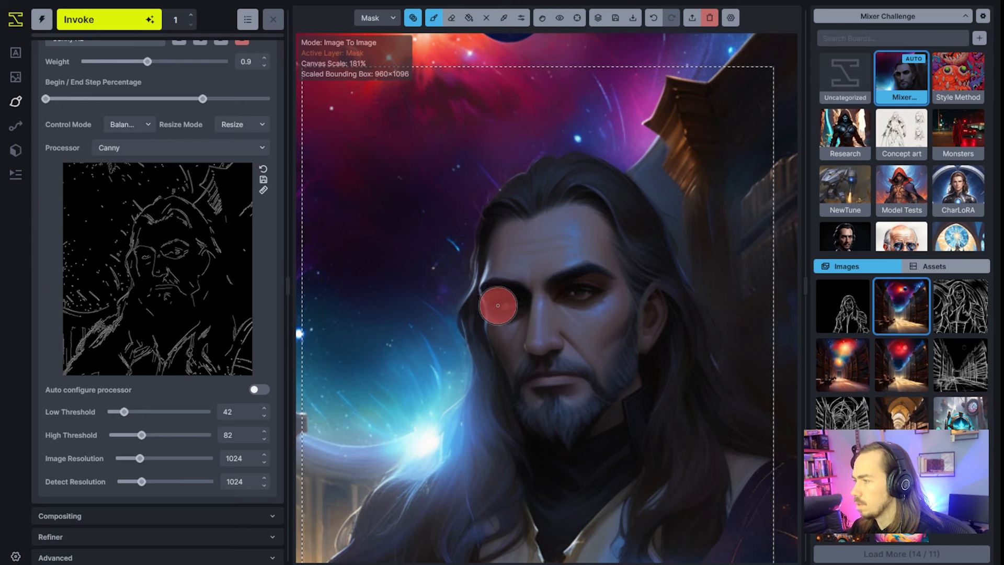
# Step: Mask both of the priest's eyes and regenerate the masked areas
pyautogui.click(498, 305)
pyautogui.moveTo(139, 251)
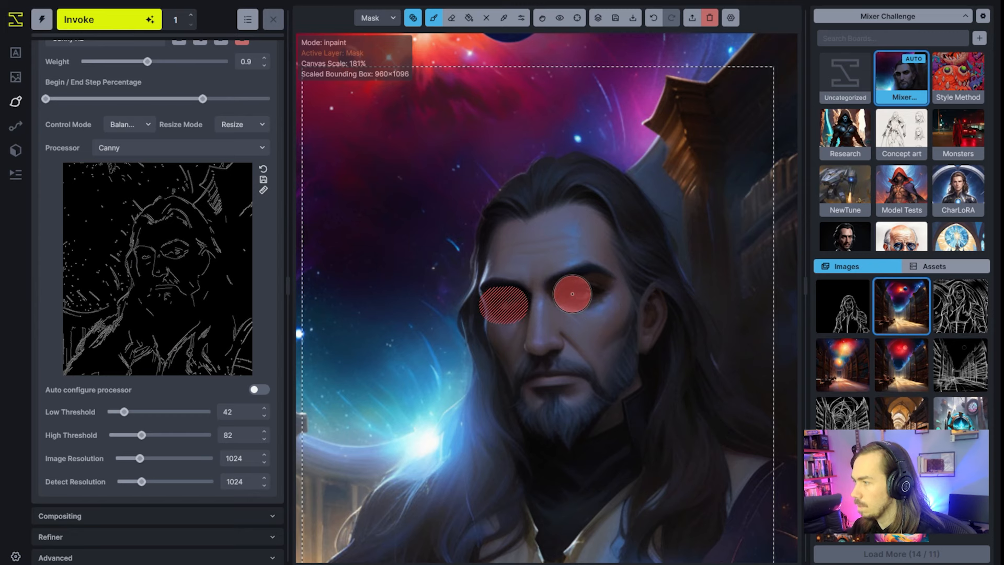
pyautogui.moveTo(572, 293); pyautogui.dragTo(598, 295)
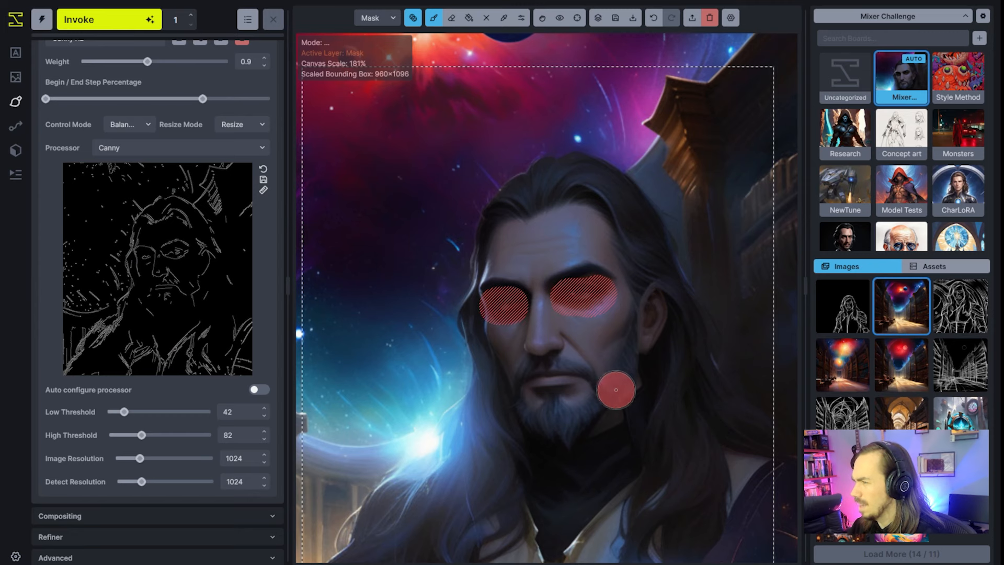
pyautogui.scroll(-3, 615, 389)
pyautogui.scroll(1, 583, 389)
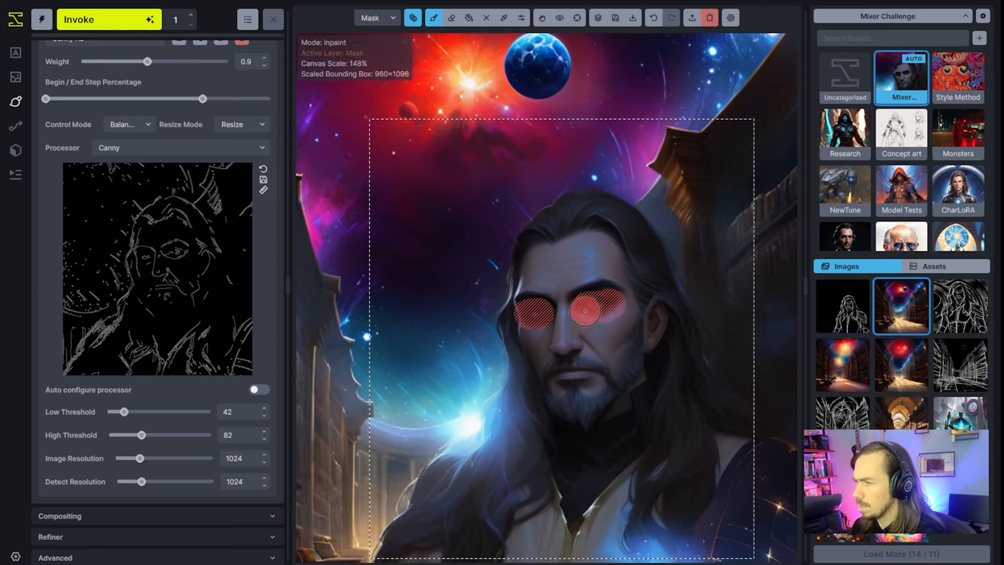
pyautogui.click(87, 26)
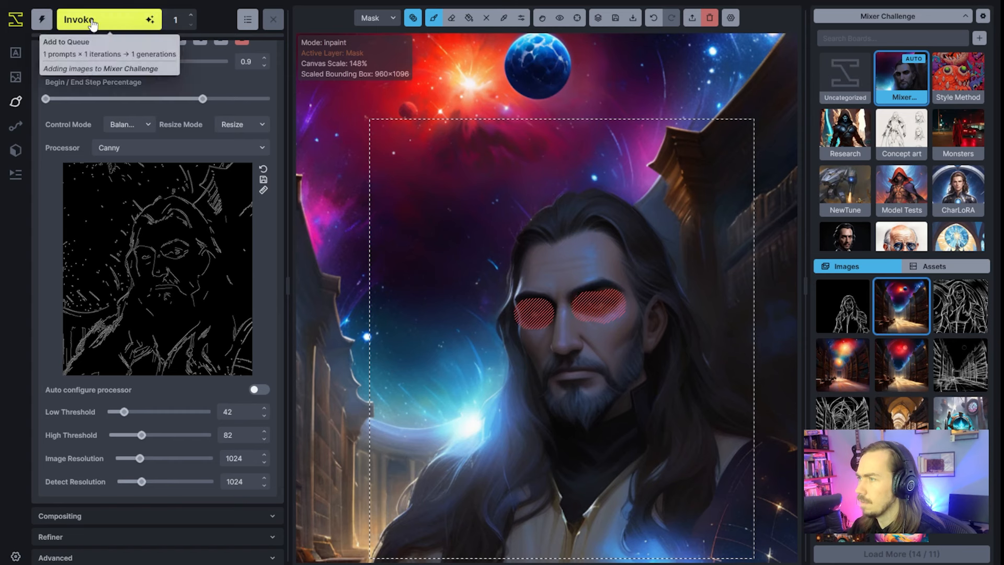
pyautogui.click(93, 25)
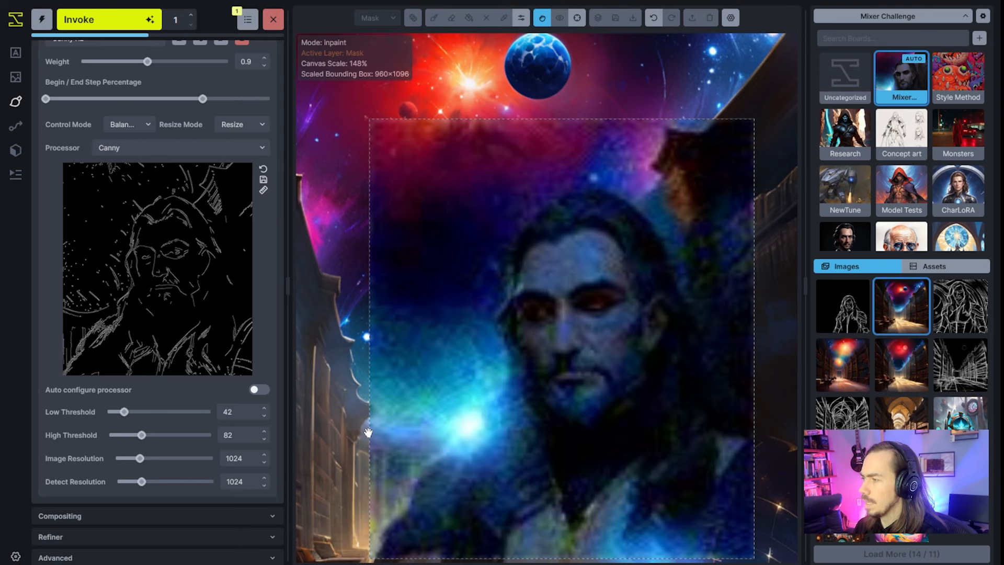
# Step: Examine the priest's face up close and accept the regenerated eyes
pyautogui.scroll(-4, 585, 413)
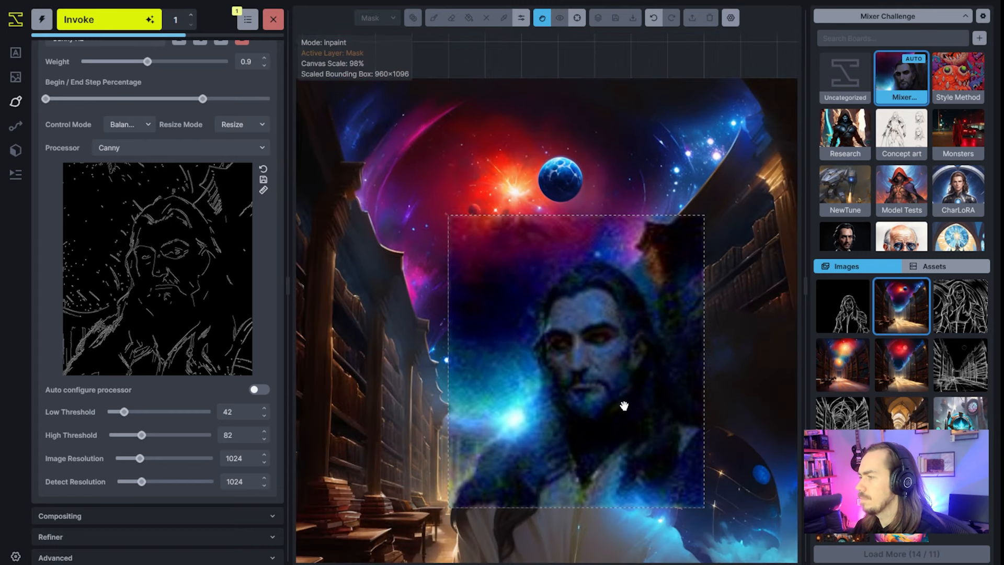
pyautogui.scroll(1, 585, 413)
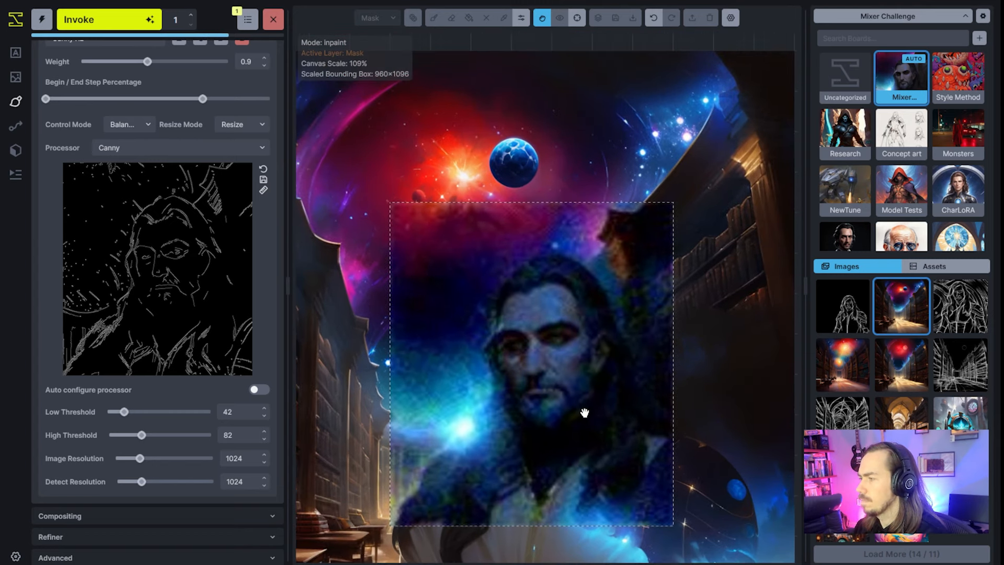
pyautogui.scroll(3, 585, 413)
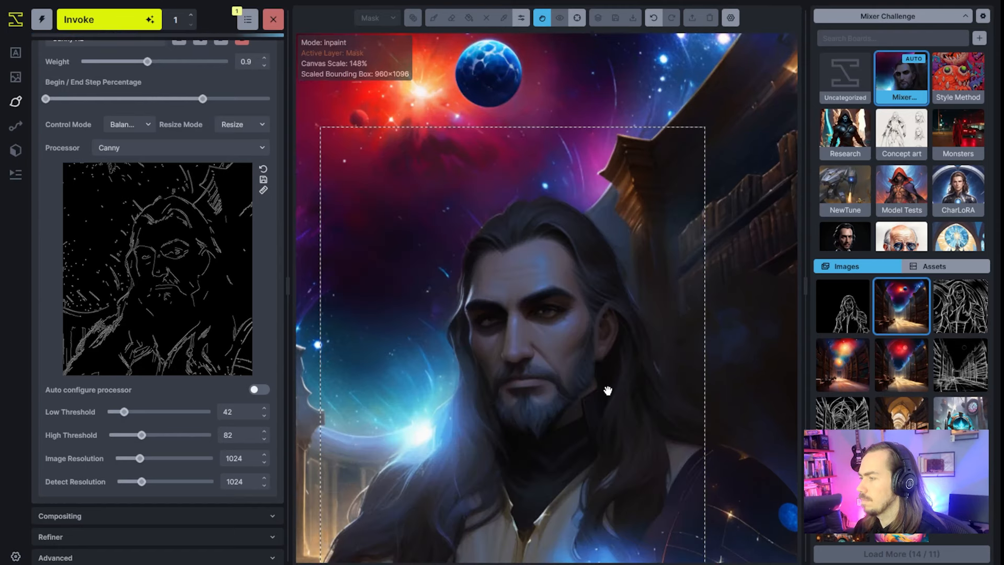
pyautogui.scroll(8, 607, 391)
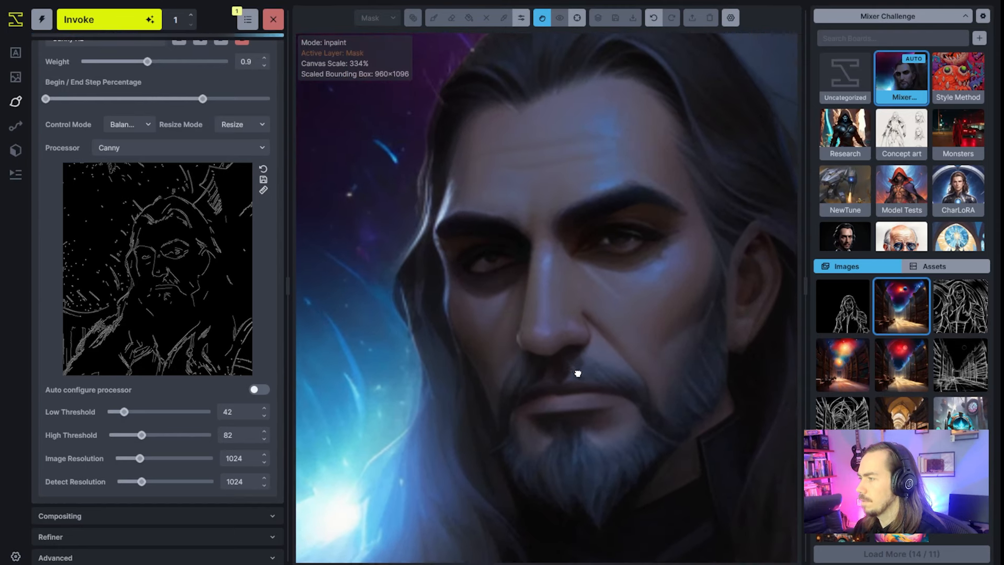
pyautogui.scroll(-3, 608, 480)
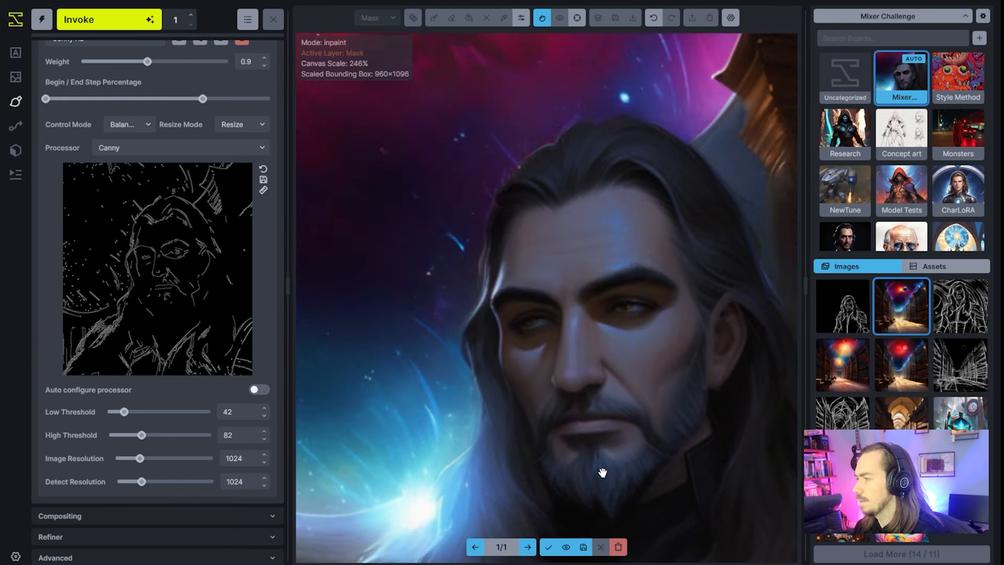
pyautogui.click(548, 547)
# Step: Resize the bounding box to 640 × 664 around the priest's upper body and the cosmic orb at his shoulder
pyautogui.scroll(-12, 589, 513)
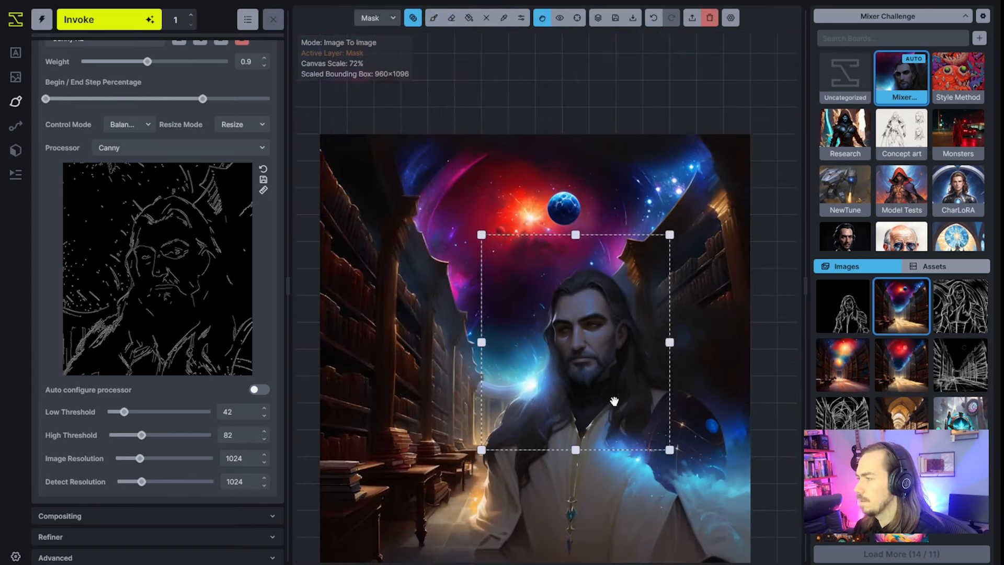
pyautogui.moveTo(653, 446); pyautogui.dragTo(750, 561)
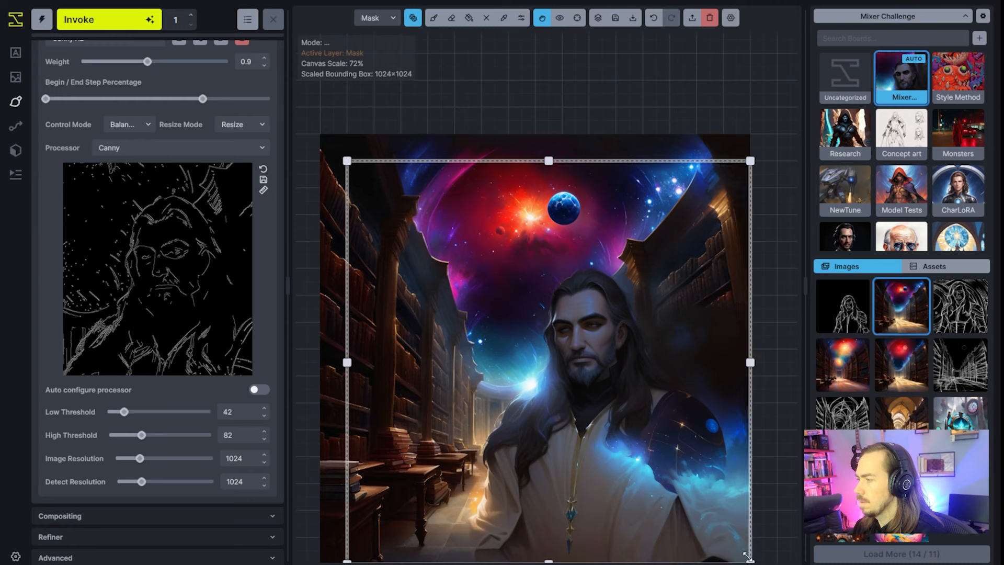
pyautogui.moveTo(347, 160); pyautogui.dragTo(319, 134)
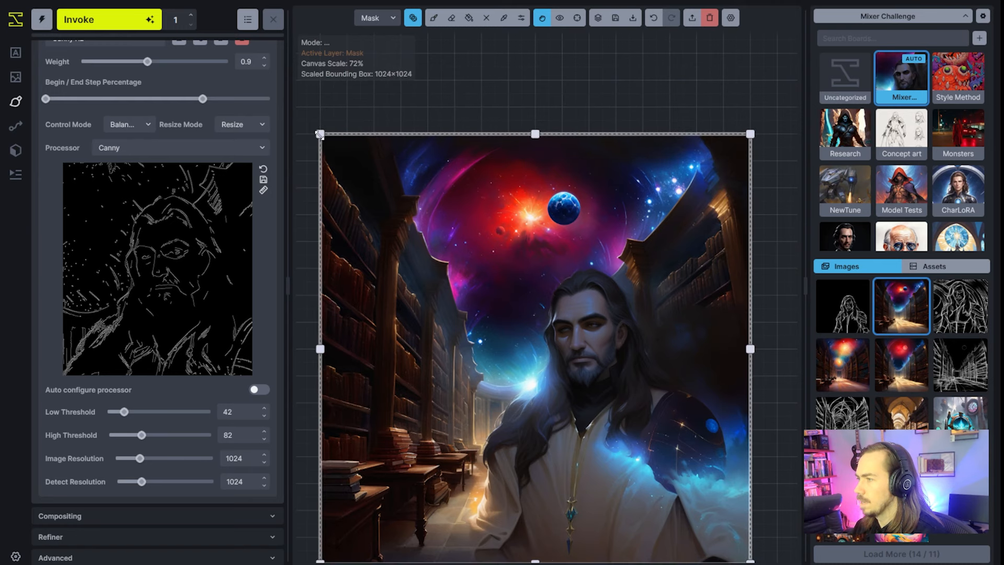
pyautogui.moveTo(585, 361); pyautogui.dragTo(540, 364)
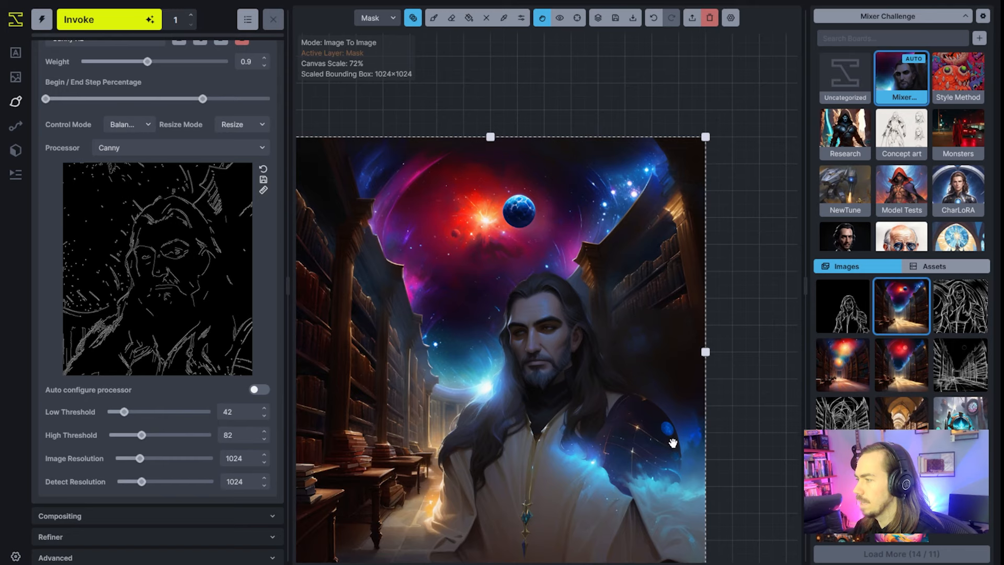
pyautogui.scroll(5, 656, 497)
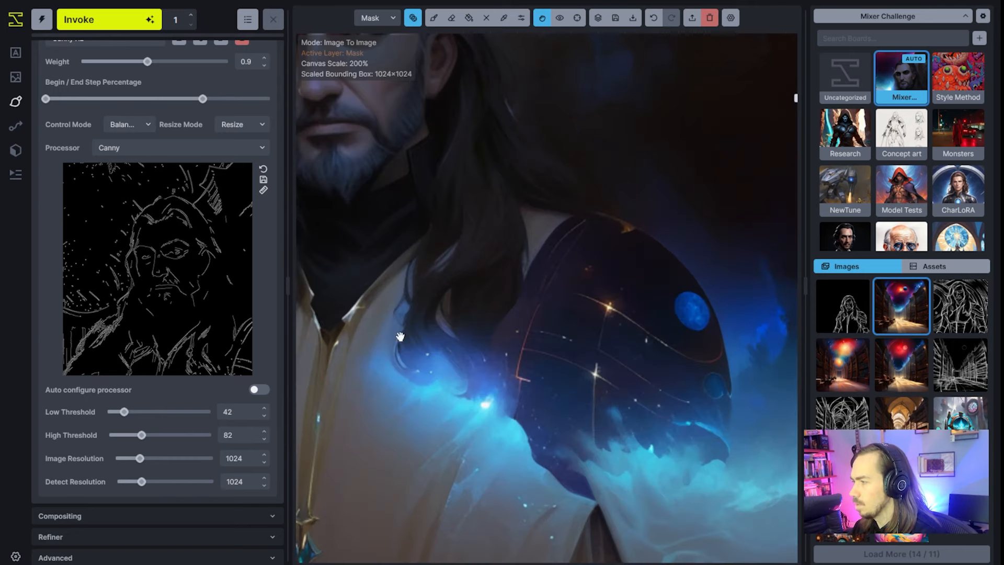
pyautogui.scroll(-8, 402, 337)
pyautogui.moveTo(417, 341); pyautogui.dragTo(656, 393)
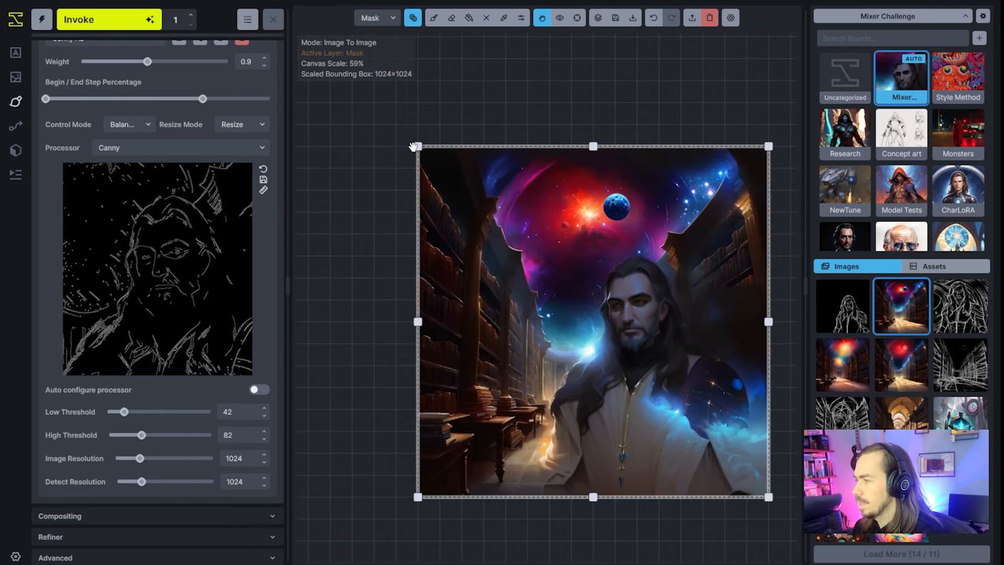
pyautogui.moveTo(413, 148); pyautogui.dragTo(544, 215)
pyautogui.moveTo(698, 465); pyautogui.dragTo(552, 382)
pyautogui.moveTo(370, 135); pyautogui.dragTo(371, 150)
pyautogui.scroll(3, 170, 204)
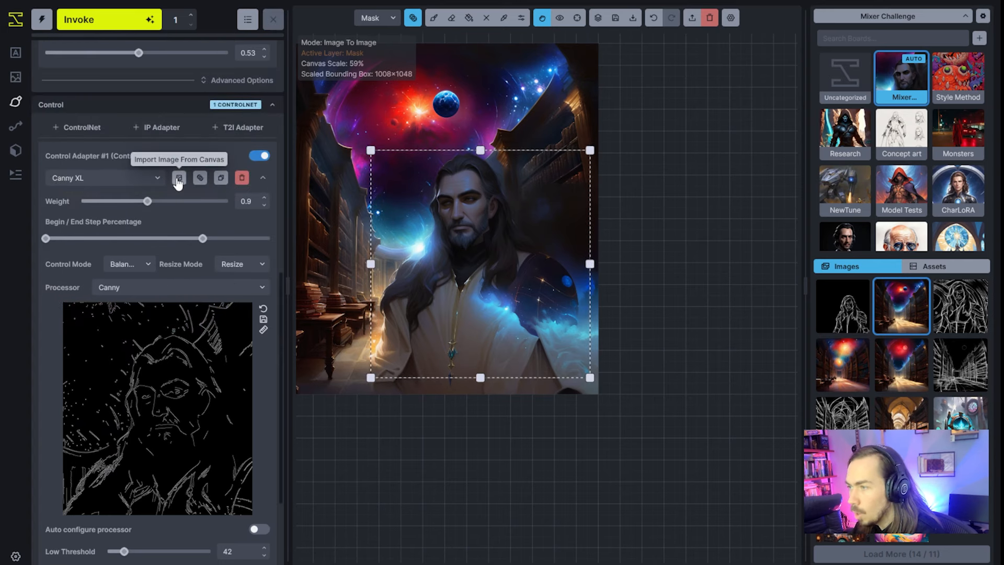
# Step: Import the bounding box area into Control Adapter #1 and change its model to SDXLsoftedge
pyautogui.click(179, 178)
pyautogui.click(133, 182)
pyautogui.scroll(1, 117, 320)
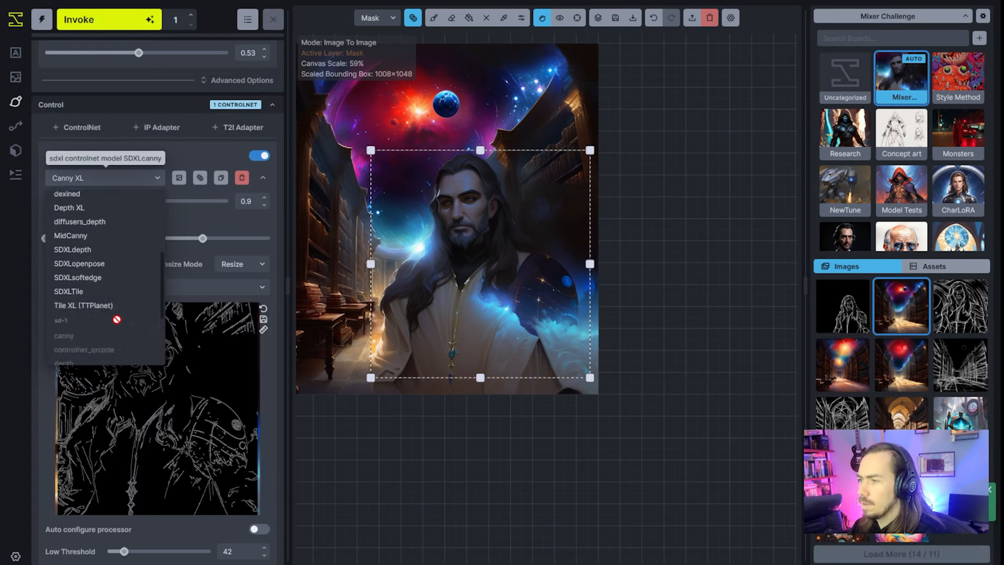
pyautogui.click(97, 285)
pyautogui.click(118, 188)
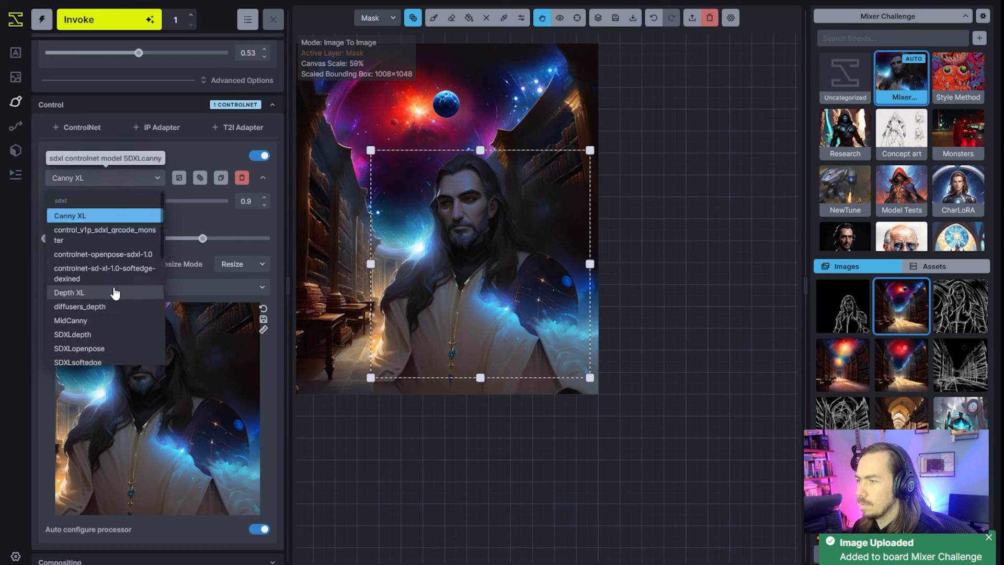
pyautogui.scroll(-2, 112, 291)
pyautogui.click(112, 292)
# Step: Process the imported control image with PIDI
pyautogui.click(162, 287)
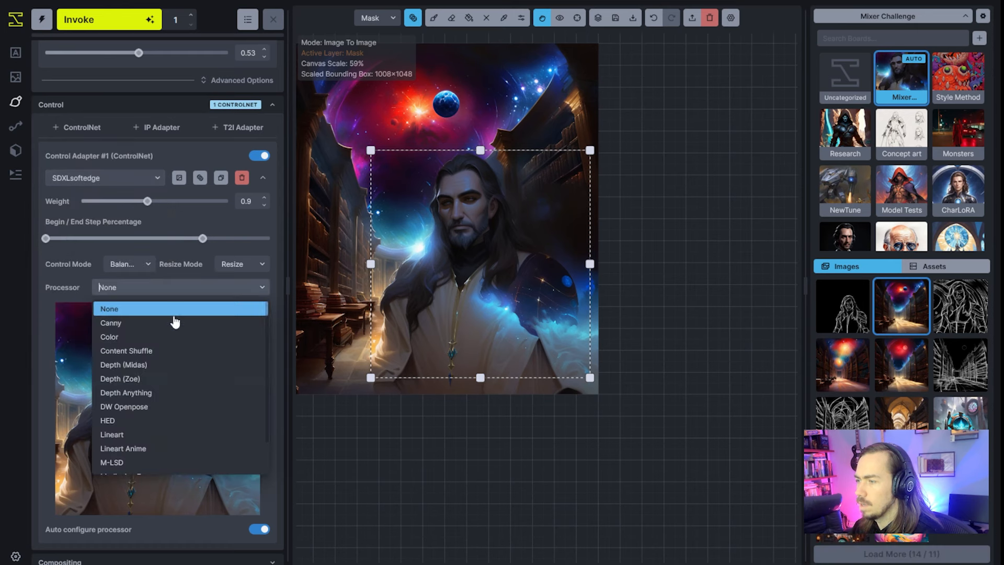
pyautogui.scroll(-1, 153, 450)
pyautogui.click(153, 464)
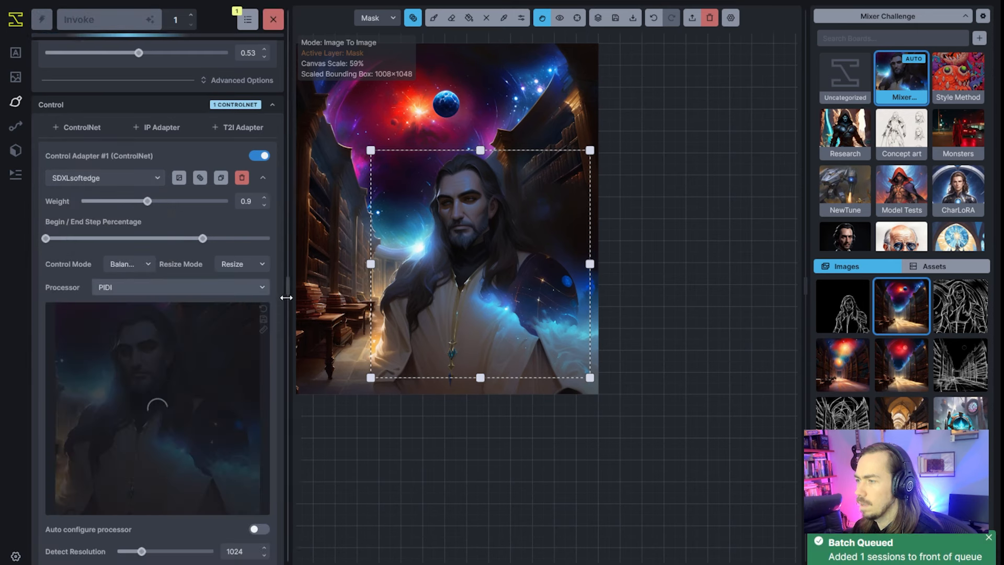
# Step: Enlarge the mask brush and mask the whole cosmic orb at the priest's shoulder
pyautogui.scroll(3, 497, 391)
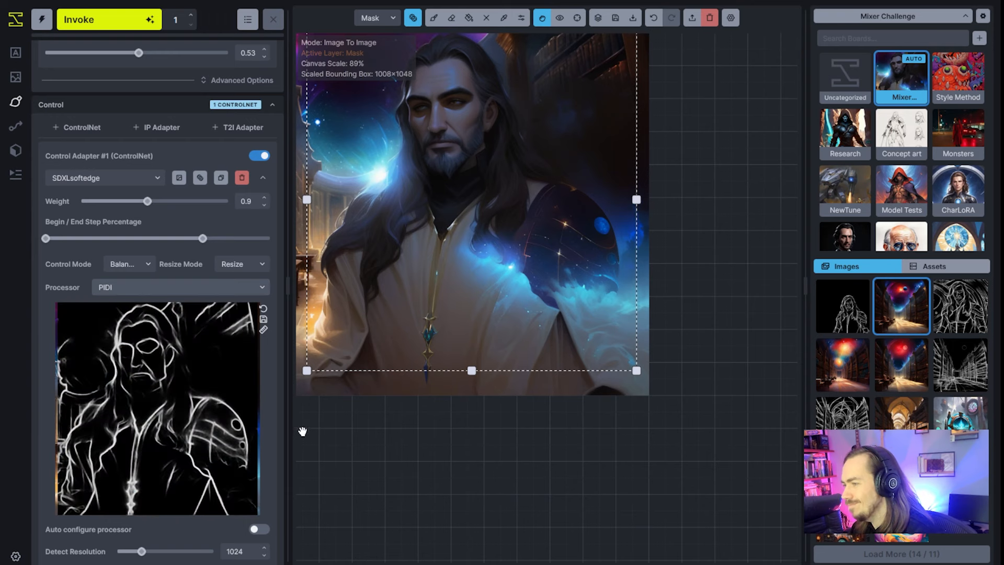
pyautogui.press('b')
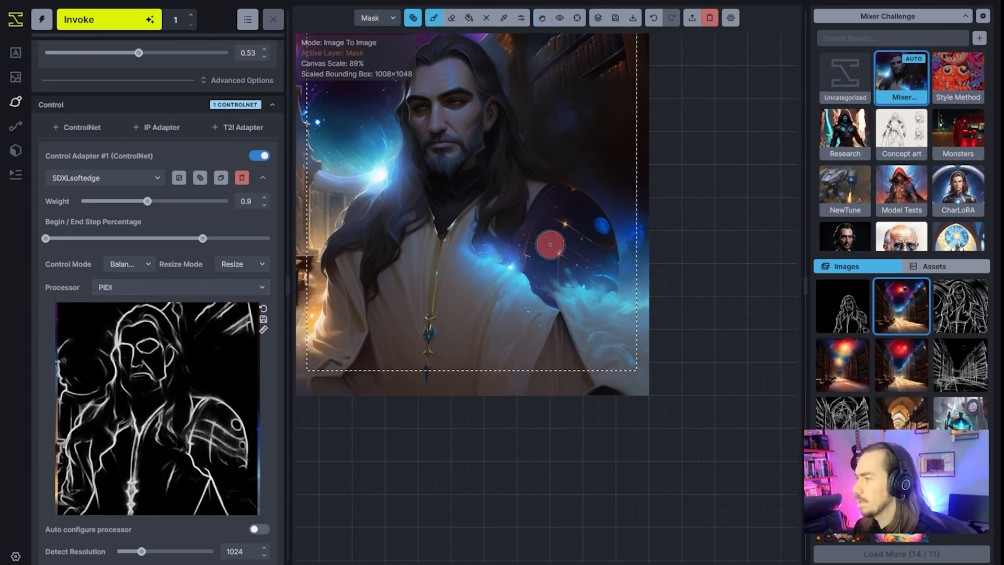
pyautogui.press(']')
pyautogui.press(']')
pyautogui.press(']')
pyautogui.moveTo(551, 268)
pyautogui.mouseDown()
pyautogui.moveTo(560, 213)
pyautogui.moveTo(580, 238)
pyautogui.moveTo(552, 230)
pyautogui.mouseUp()
# Step: Regenerate the masked orb at a denoising strength of 0.45 and accept the result
pyautogui.scroll(2, 180, 277)
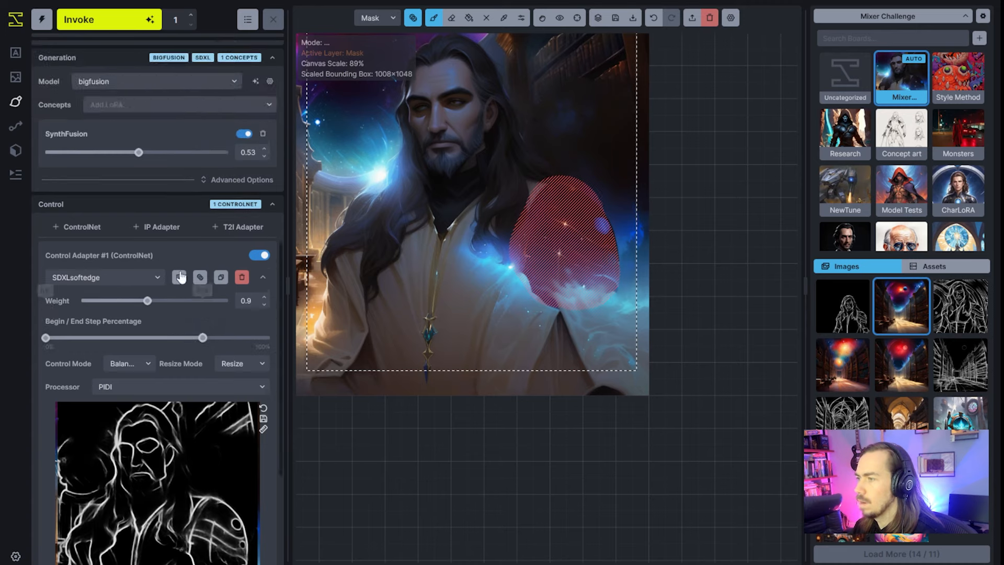
pyautogui.scroll(5, 180, 277)
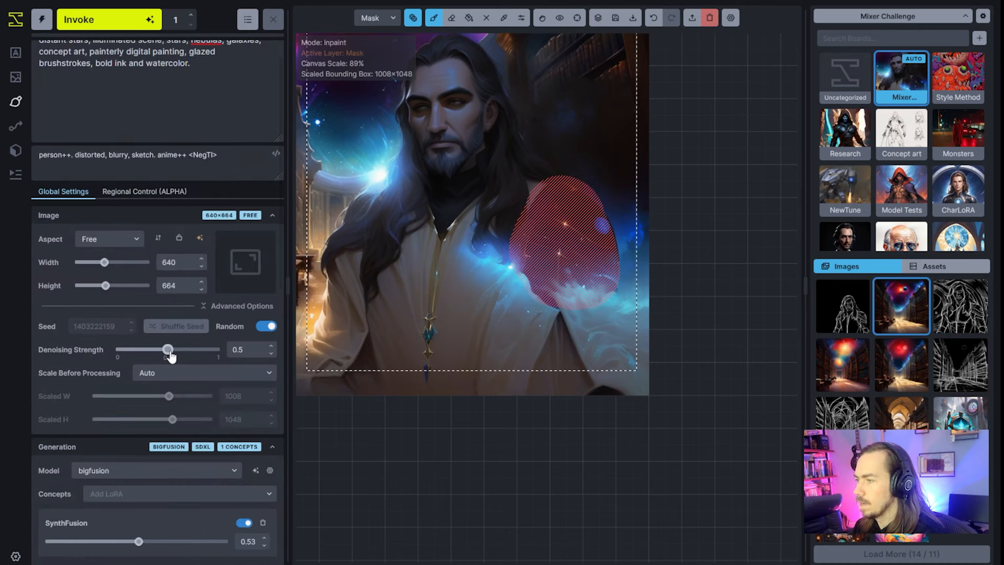
pyautogui.moveTo(171, 355); pyautogui.dragTo(163, 353)
pyautogui.click(124, 30)
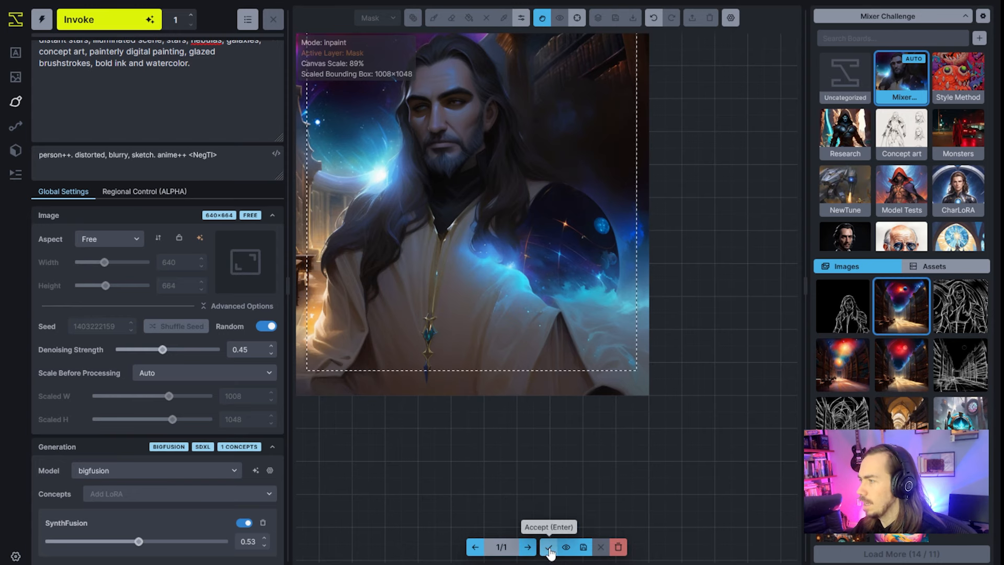
pyautogui.click(549, 547)
# Step: Shrink the brush and paint over the small blue planet inside the cosmic orb on the base layer
pyautogui.scroll(8, 587, 224)
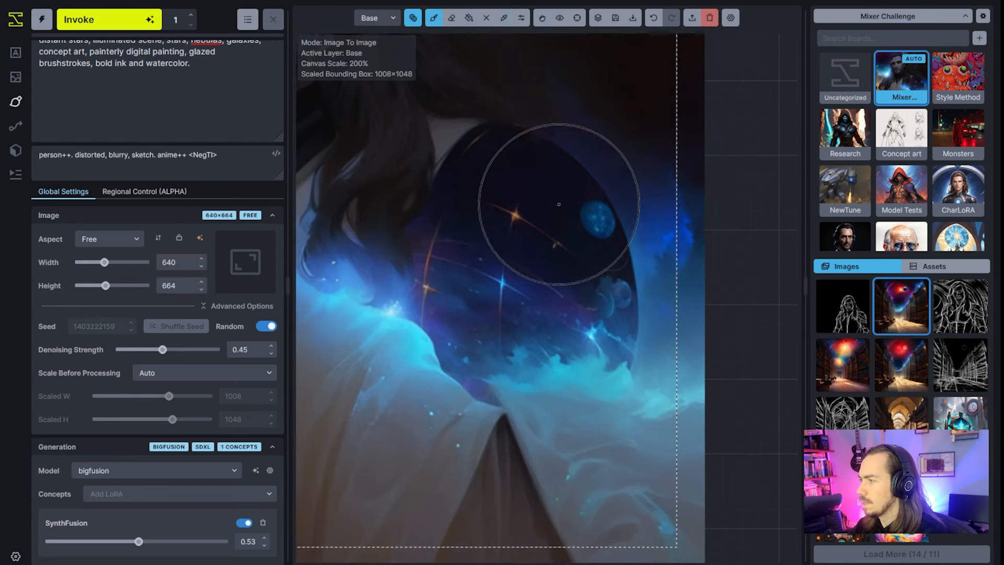
pyautogui.press('[')
pyautogui.press('[')
pyautogui.press('[')
pyautogui.press('[')
pyautogui.press('[')
pyautogui.press('[')
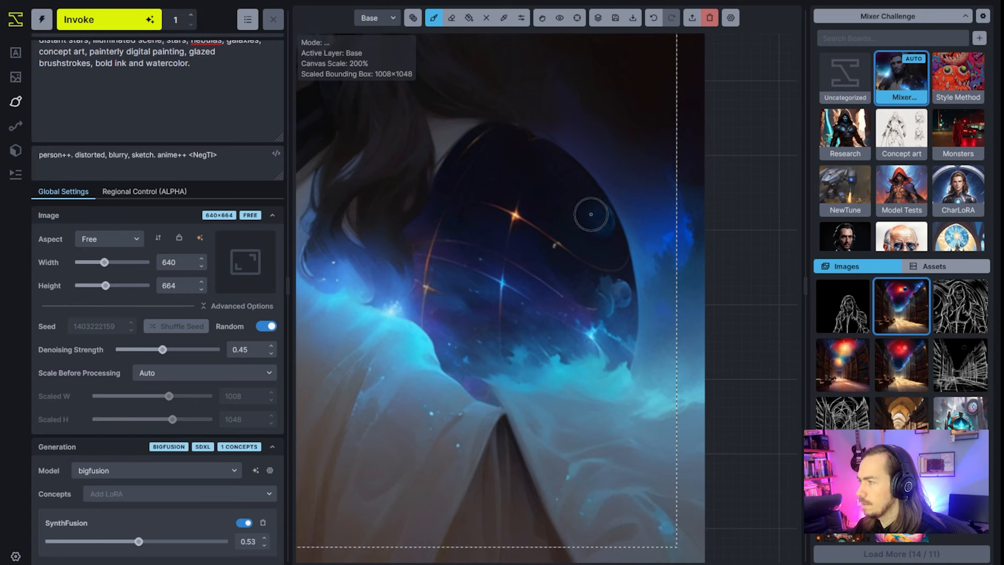
pyautogui.scroll(-8, 602, 220)
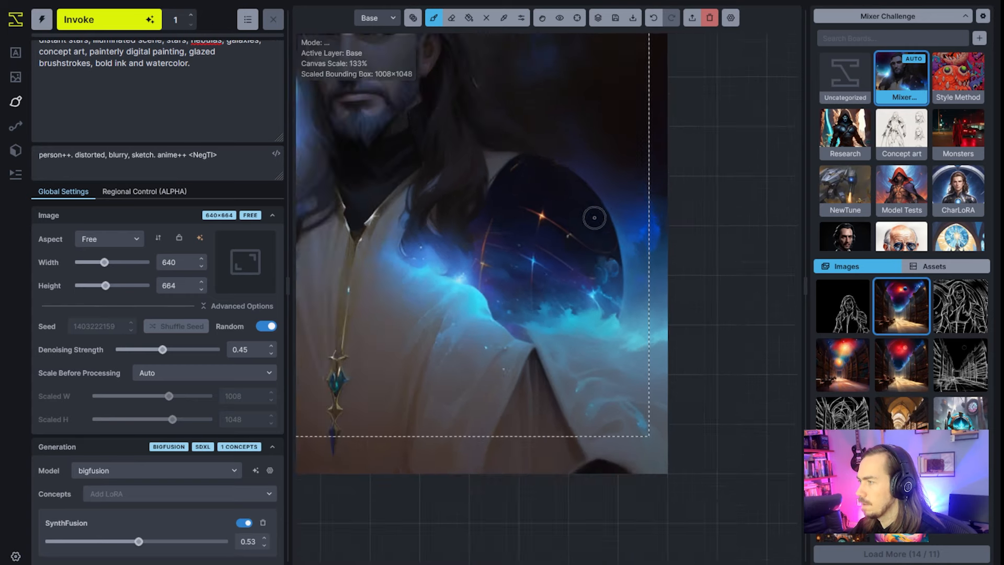
# Step: Mask the upper outer part of the cosmic orb where the planet was painted out and start regenerating it
pyautogui.press('q')
pyautogui.moveTo(599, 220)
pyautogui.mouseDown()
pyautogui.moveTo(587, 225)
pyautogui.moveTo(565, 180)
pyautogui.mouseUp()
pyautogui.scroll(-5, 523, 292)
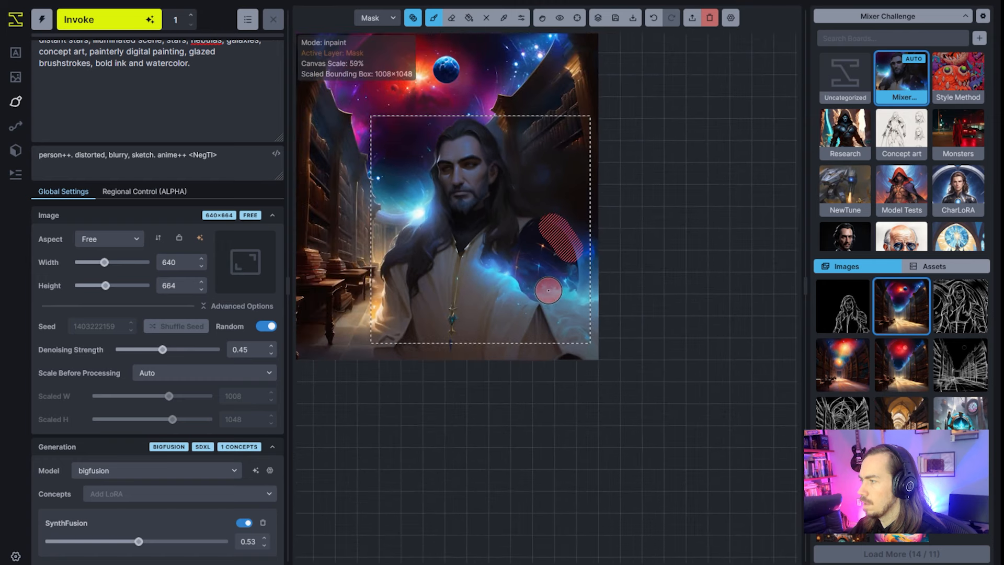
pyautogui.press('v')
pyautogui.moveTo(468, 262); pyautogui.dragTo(498, 279)
pyautogui.scroll(-9, 265, 394)
pyautogui.hotkey('ctrl', 'Return')
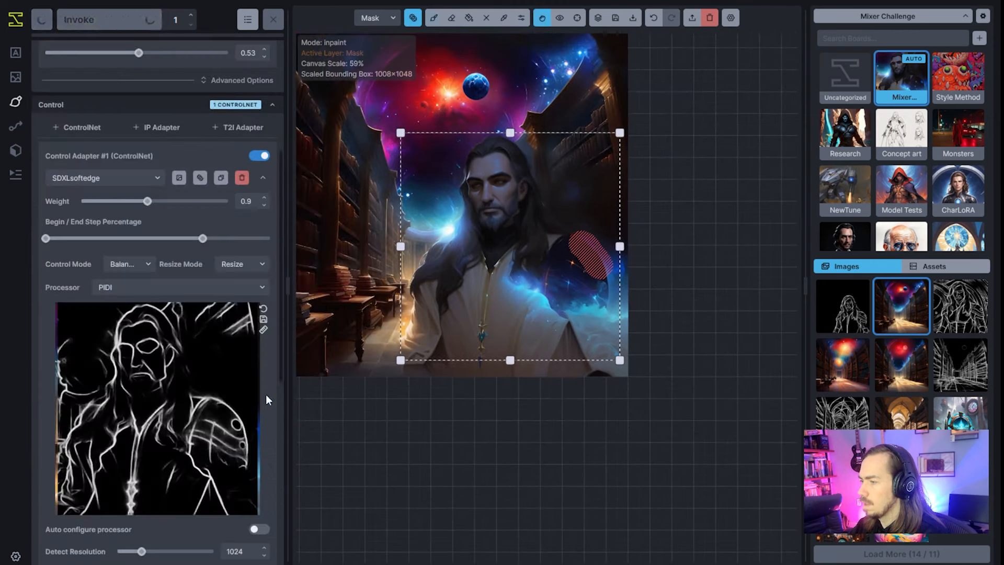
# Step: Check the orb against Control Adapter #1's soft-edge control image and accept the regenerated orb
pyautogui.scroll(2, 259, 393)
pyautogui.scroll(10, 258, 392)
pyautogui.scroll(-12, 244, 375)
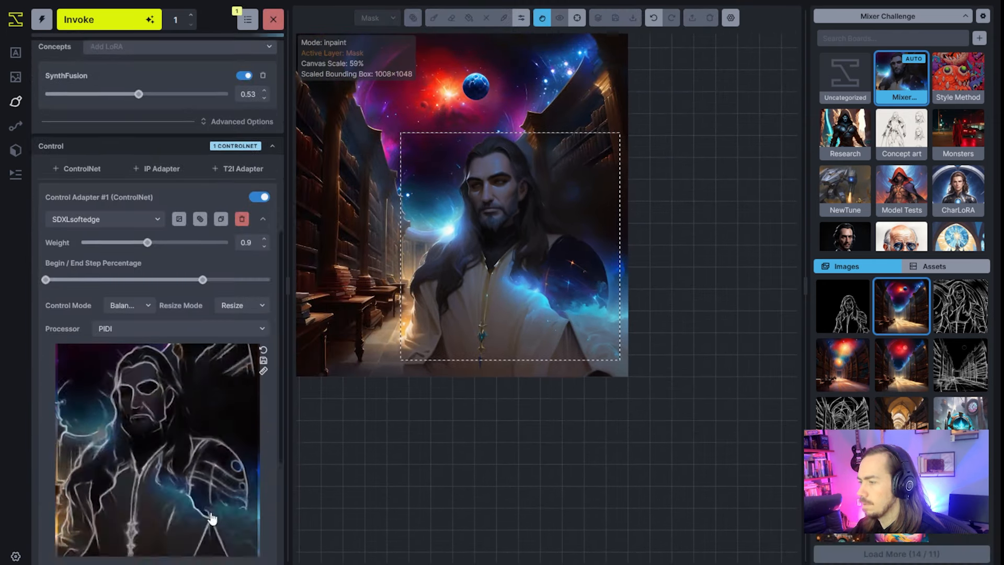
pyautogui.moveTo(244, 340)
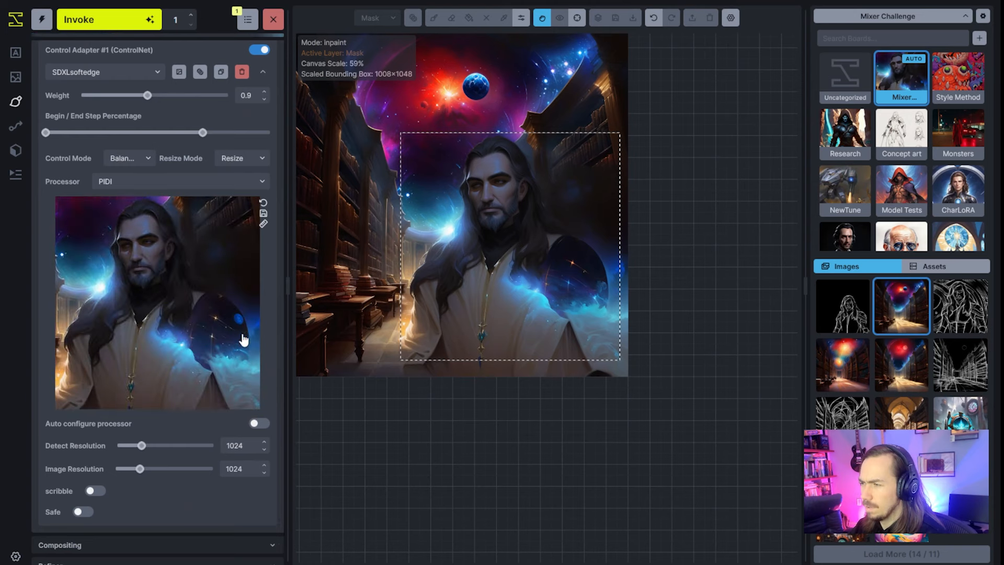
pyautogui.scroll(3, 496, 354)
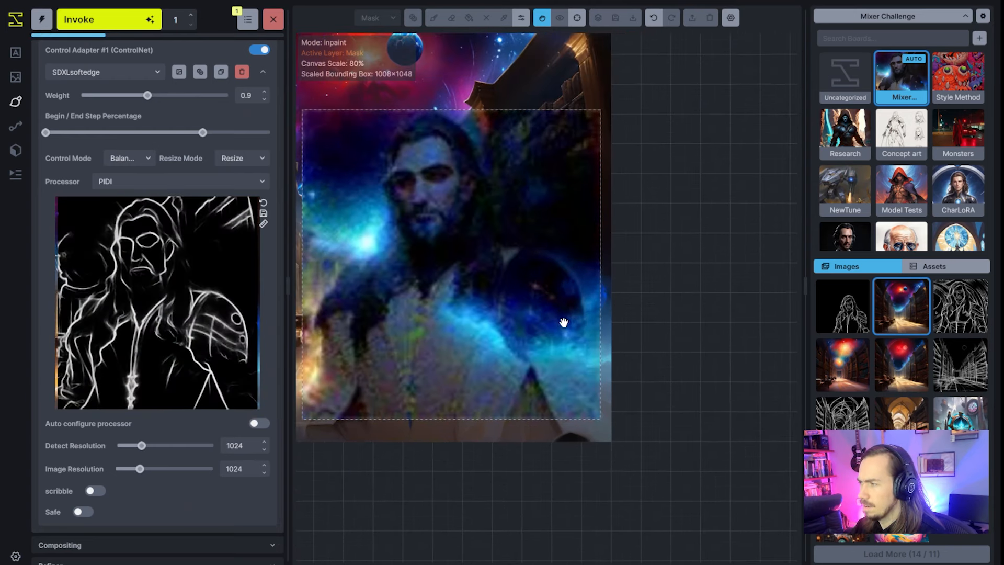
pyautogui.scroll(3, 564, 322)
pyautogui.moveTo(563, 312); pyautogui.dragTo(594, 315)
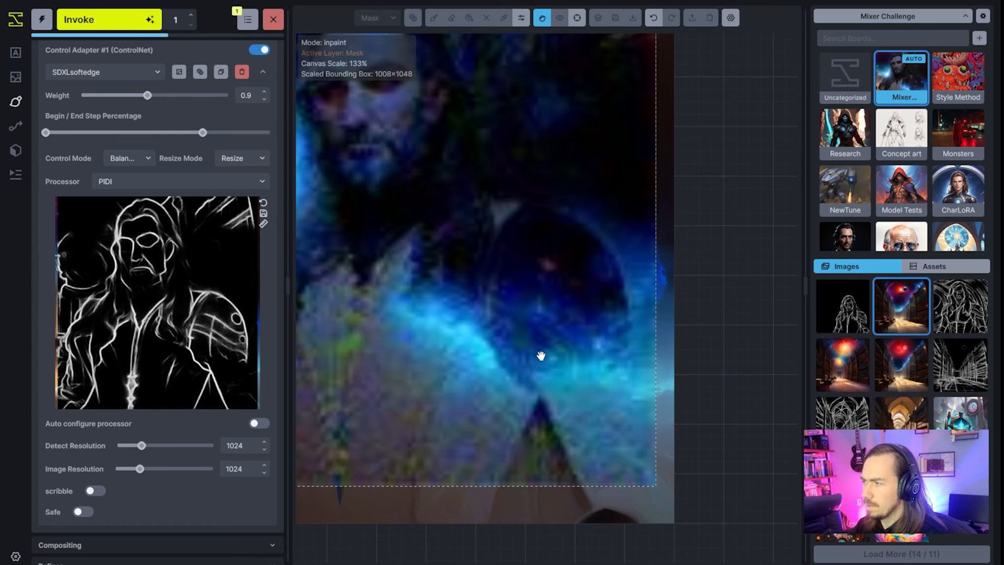
pyautogui.scroll(-3, 540, 355)
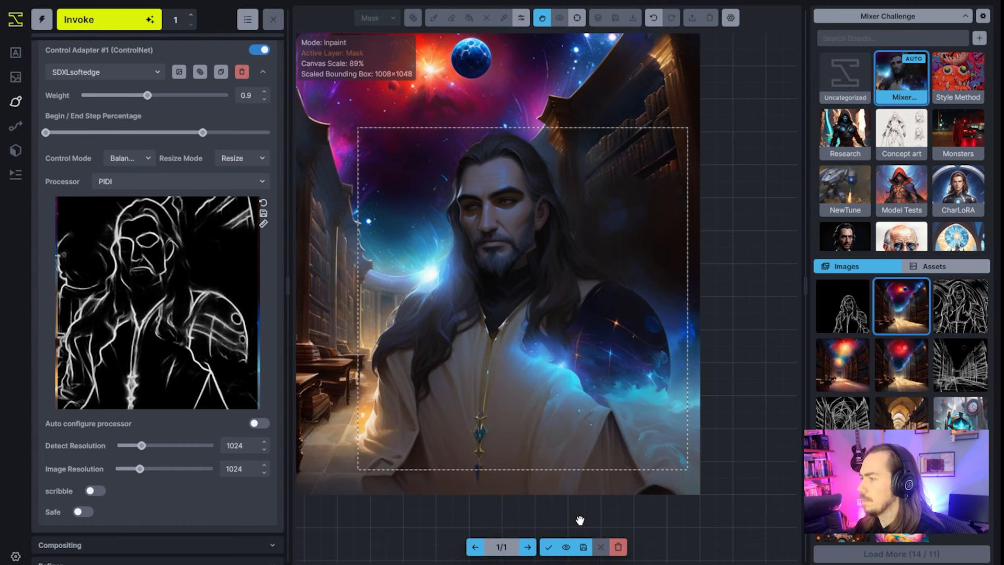
pyautogui.click(548, 547)
# Step: Refit the bounding box around the priest at 704 × 704 and import that area into Control Adapter #1
pyautogui.scroll(-3, 625, 382)
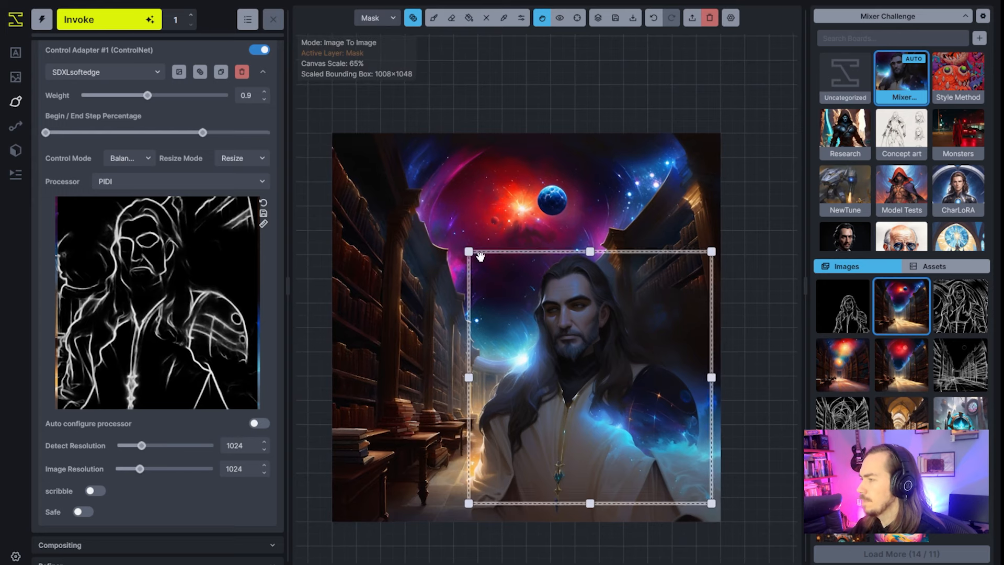
pyautogui.moveTo(468, 252); pyautogui.dragTo(332, 133)
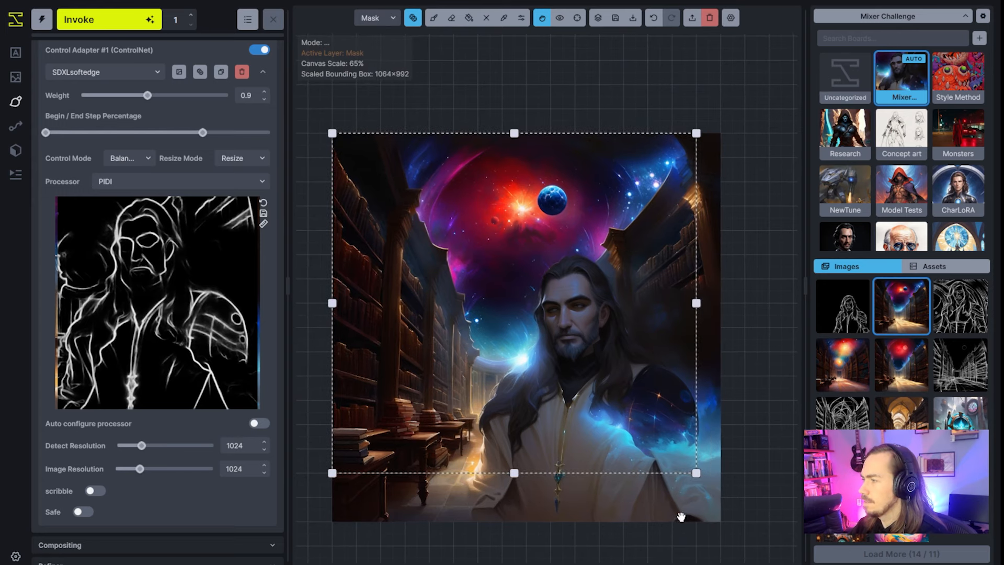
pyautogui.moveTo(696, 472); pyautogui.dragTo(720, 521)
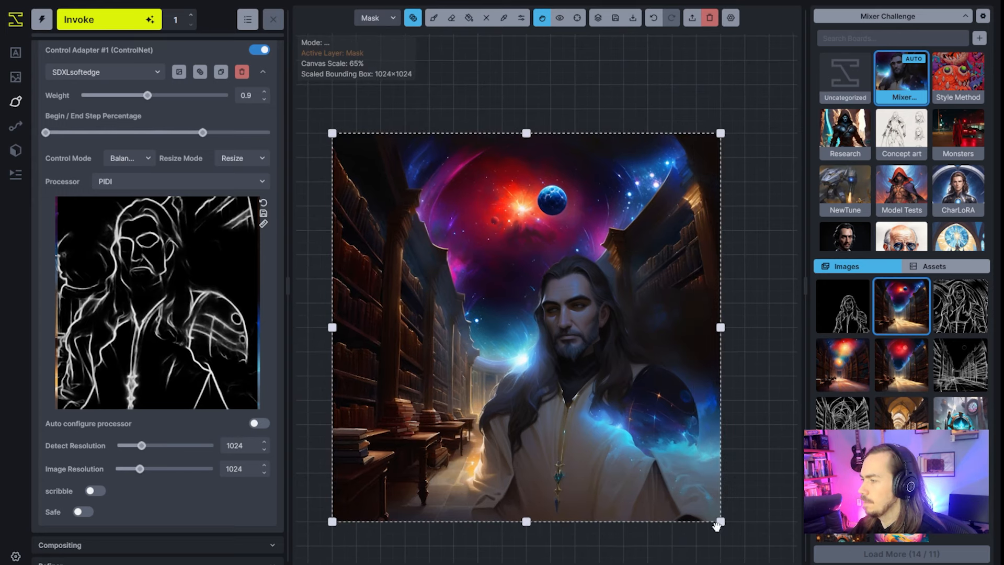
pyautogui.moveTo(328, 131); pyautogui.dragTo(453, 255)
pyautogui.moveTo(671, 520); pyautogui.dragTo(657, 521)
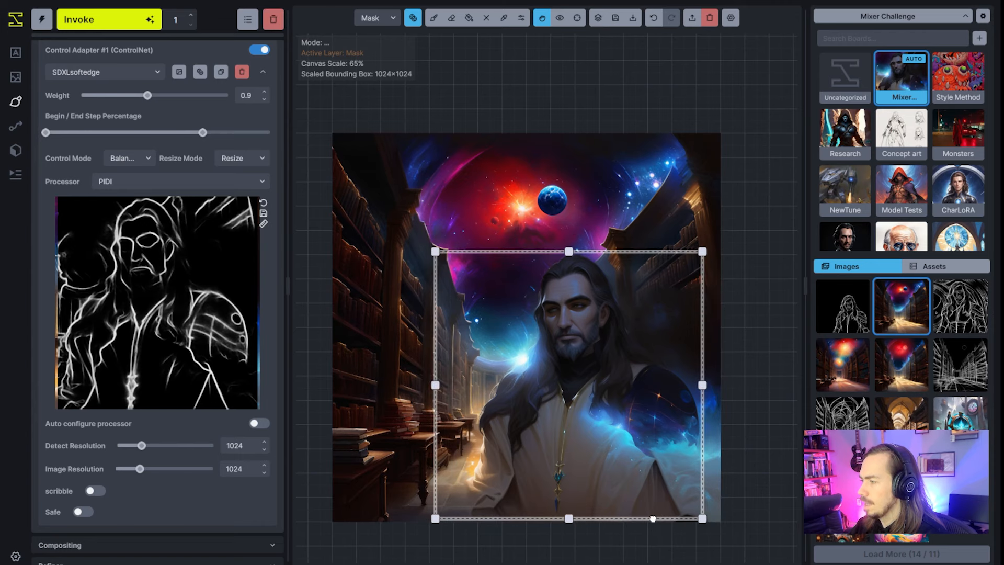
pyautogui.scroll(3, 515, 449)
pyautogui.scroll(3, 515, 449)
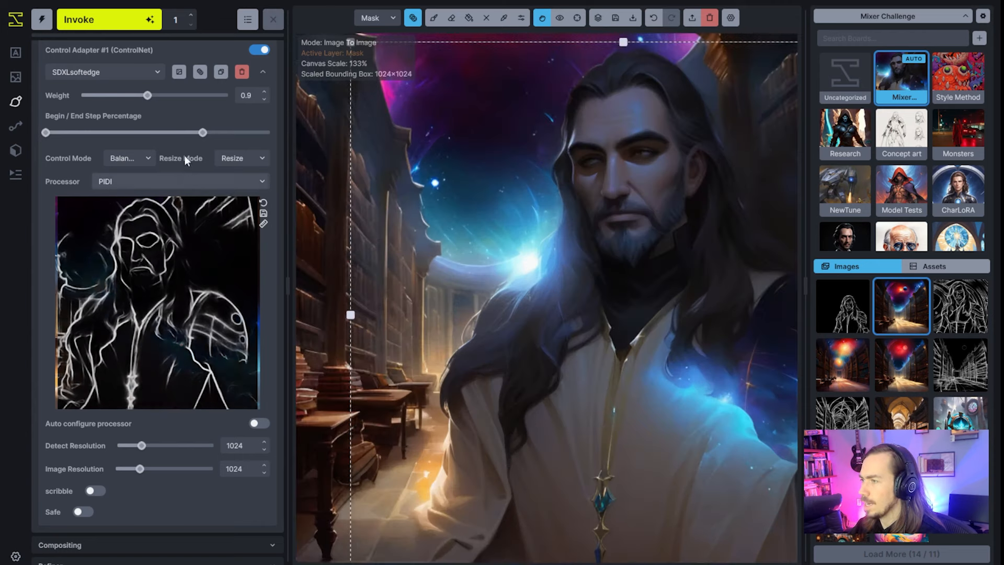
pyautogui.click(179, 72)
# Step: Mask the robe's gold centre line, hanging pendant and collar trim, regenerate the masked area and accept the result
pyautogui.moveTo(630, 515); pyautogui.dragTo(605, 342)
pyautogui.scroll(-2, 603, 339)
pyautogui.moveTo(658, 387); pyautogui.dragTo(687, 476)
pyautogui.press('b')
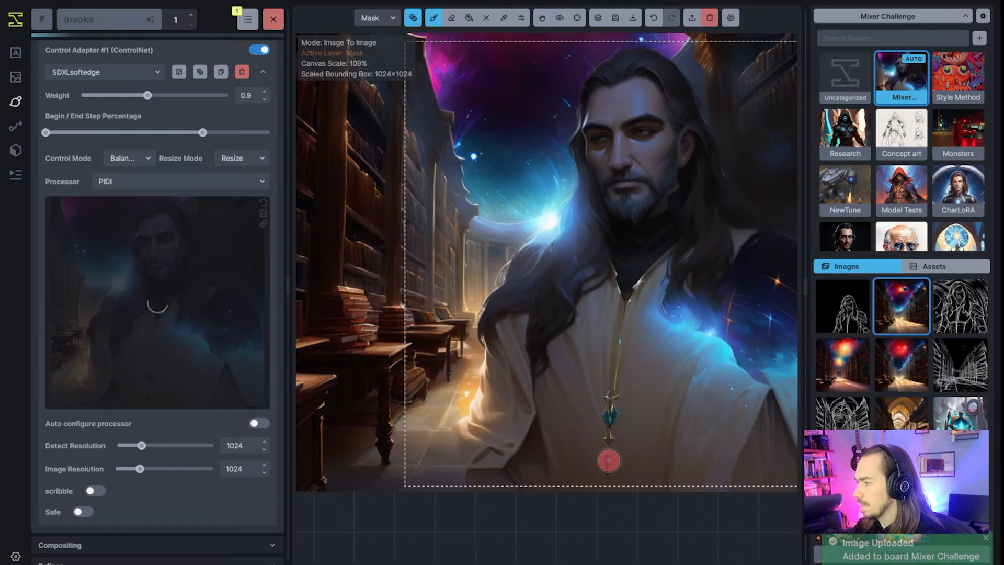
pyautogui.moveTo(605, 462); pyautogui.dragTo(604, 425)
pyautogui.moveTo(613, 360)
pyautogui.mouseDown()
pyautogui.moveTo(625, 303)
pyautogui.moveTo(607, 426)
pyautogui.moveTo(622, 295)
pyautogui.moveTo(609, 273)
pyautogui.moveTo(648, 267)
pyautogui.moveTo(672, 246)
pyautogui.mouseUp()
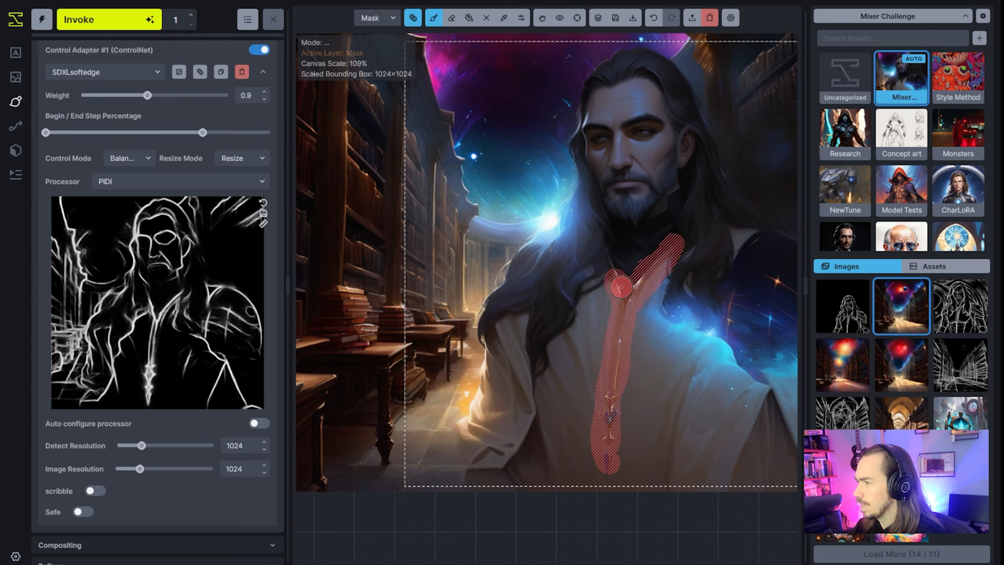
pyautogui.click(124, 29)
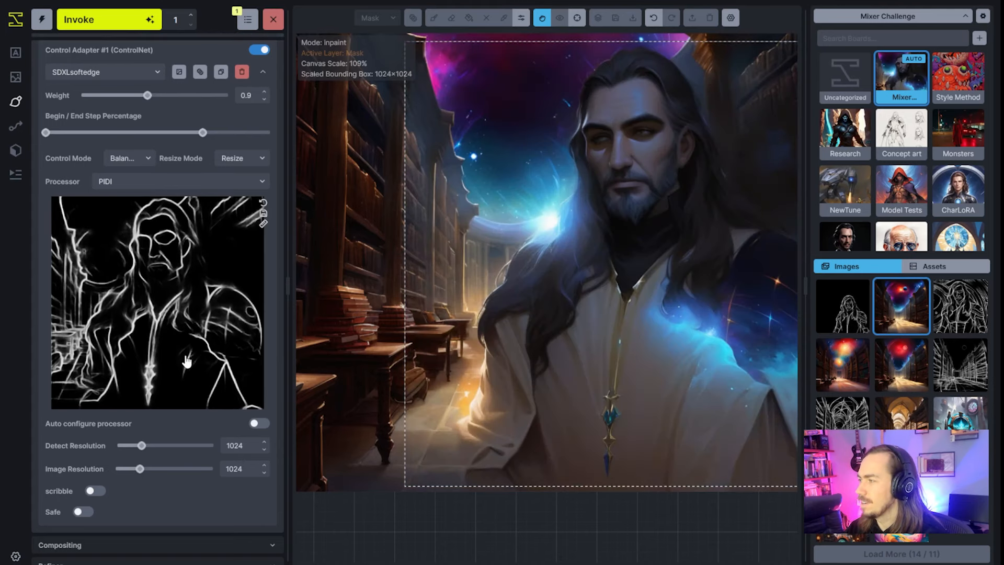
pyautogui.moveTo(690, 387); pyautogui.dragTo(607, 387)
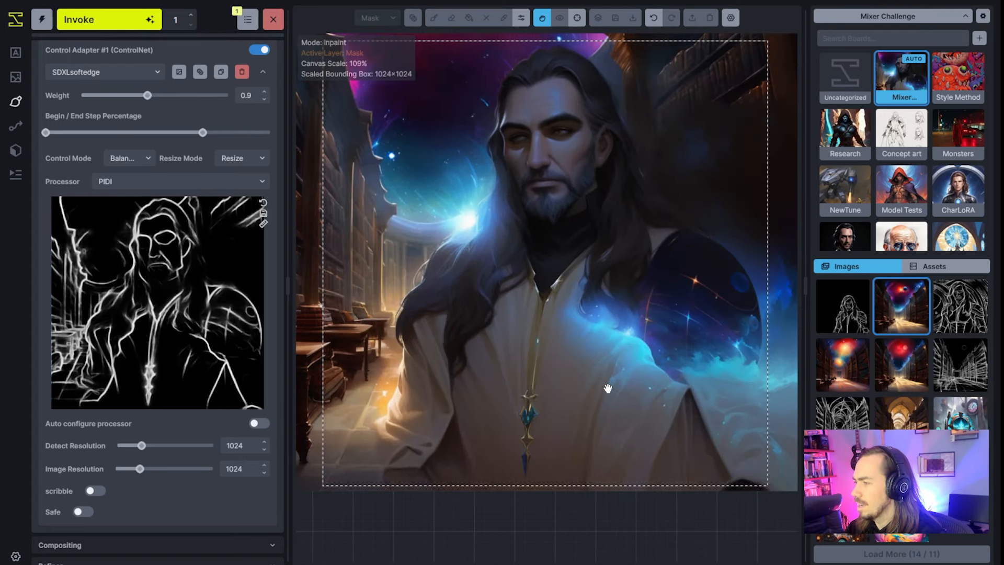
pyautogui.scroll(1, 607, 388)
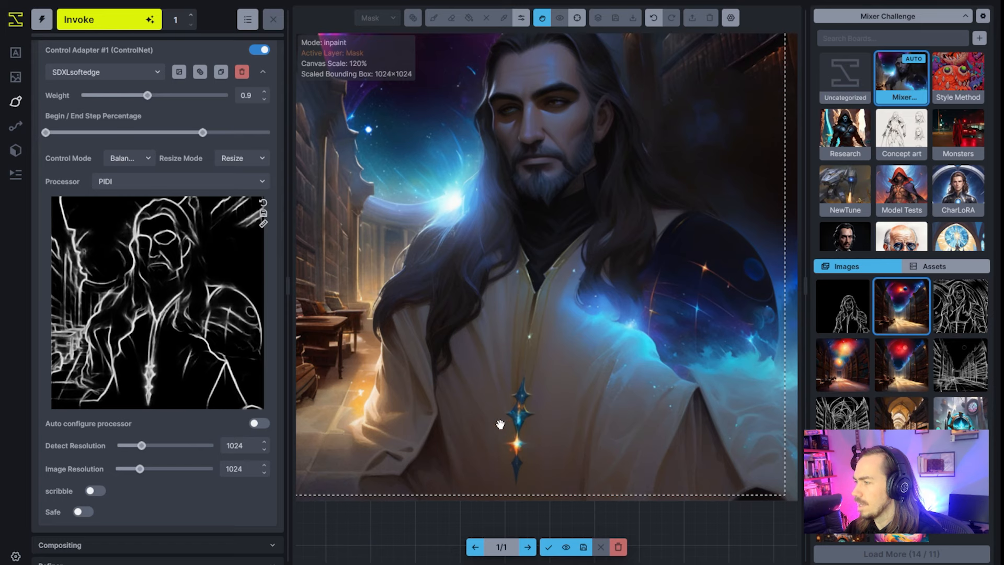
pyautogui.click(548, 547)
# Step: Shrink the brush and paint dark colour into the V of the robe's collar on the base layer
pyautogui.press('q')
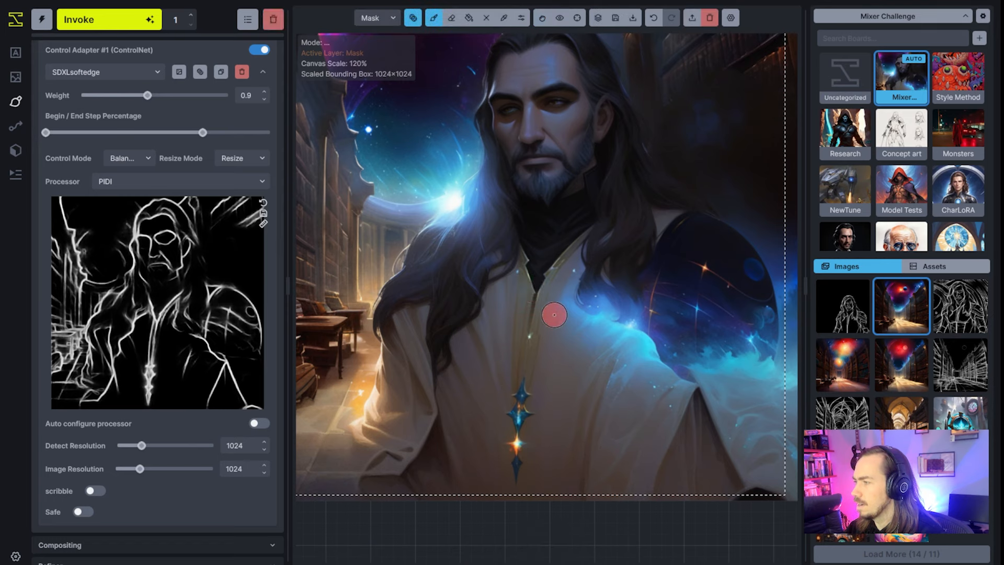
pyautogui.scroll(7, 548, 268)
pyautogui.press('[')
pyautogui.press('[')
pyautogui.press('[')
pyautogui.press('[')
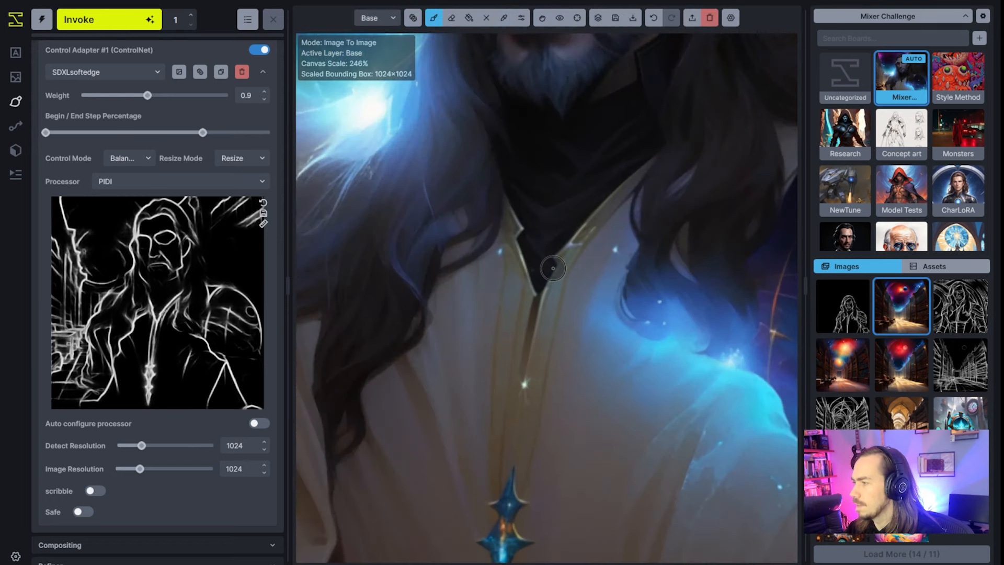
pyautogui.moveTo(544, 276)
pyautogui.mouseDown()
pyautogui.moveTo(566, 244)
pyautogui.moveTo(544, 269)
pyautogui.moveTo(544, 237)
pyautogui.moveTo(544, 262)
pyautogui.moveTo(553, 259)
pyautogui.mouseUp()
# Step: Enlarge the mask brush, mask the V of the robe's collar and start regenerating it
pyautogui.press(']')
pyautogui.press(']')
pyautogui.press(']')
pyautogui.press(']')
pyautogui.press('q')
pyautogui.scroll(-1, 547, 273)
pyautogui.press(']')
pyautogui.press(']')
pyautogui.press(']')
pyautogui.press(']')
pyautogui.press(']')
pyautogui.scroll(-5, 493, 403)
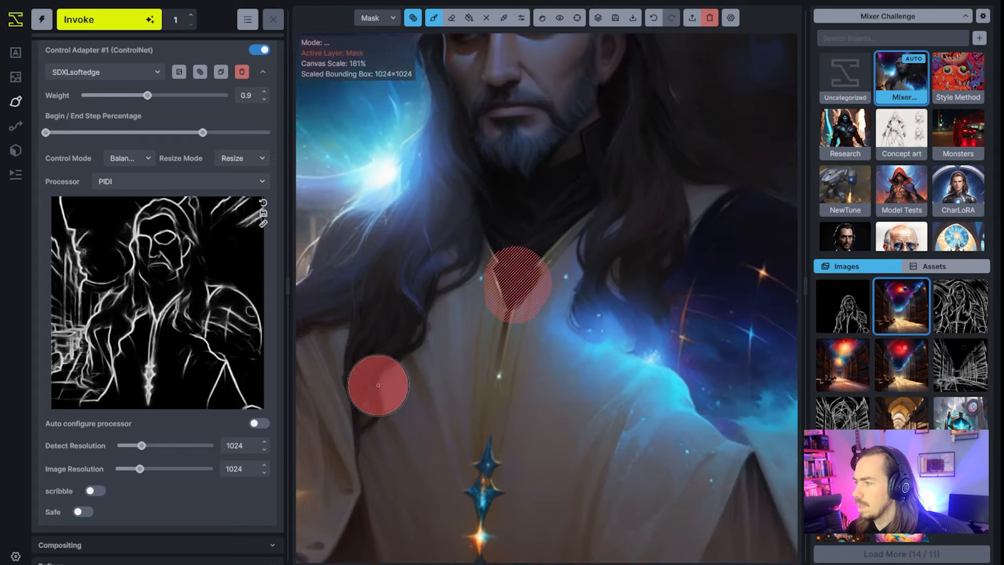
pyautogui.hotkey('ctrl', 'Return')
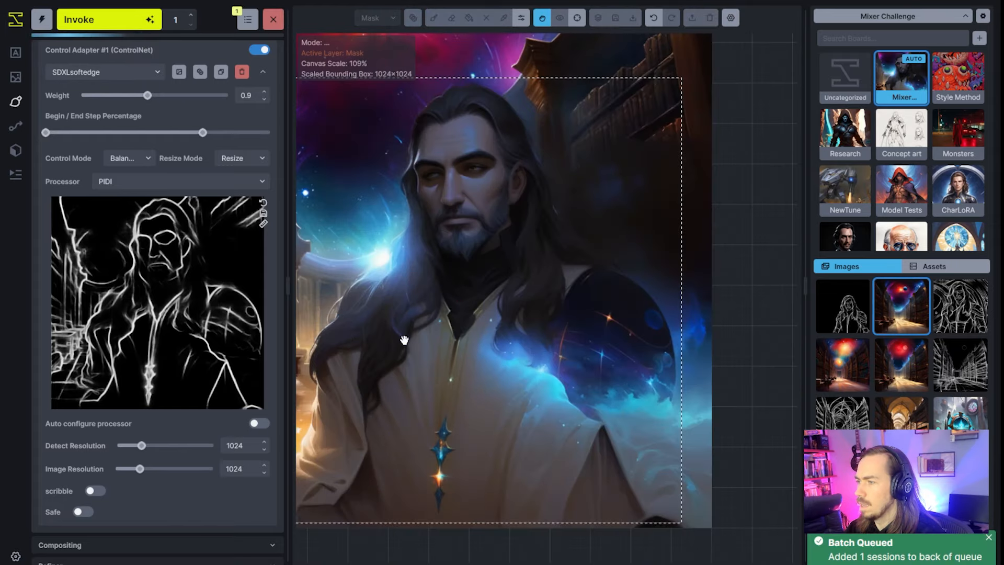
# Step: Disable Control Adapter #1 and queue another generation of the masked collar
pyautogui.scroll(3, 264, 278)
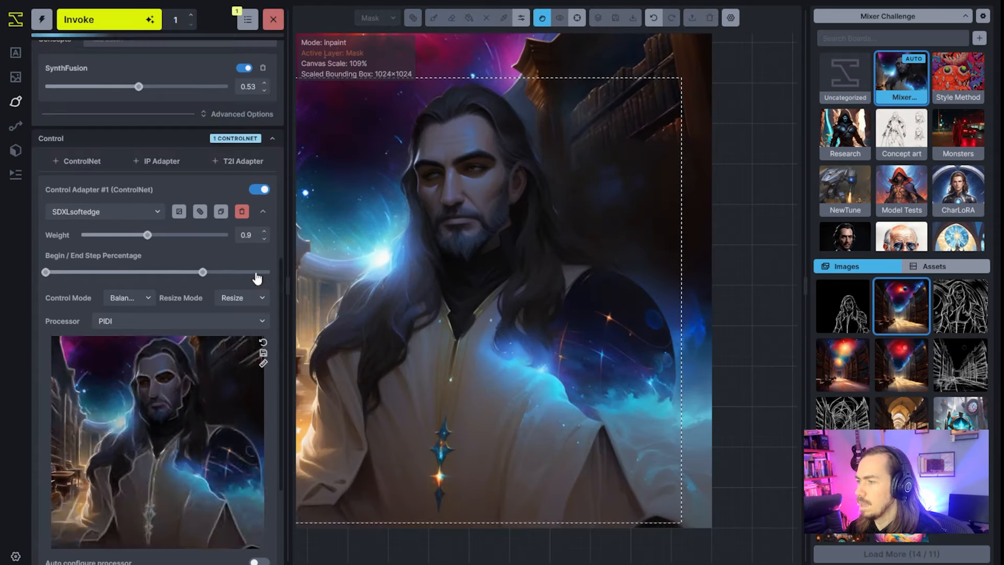
pyautogui.click(259, 189)
pyautogui.hotkey('ctrl', 'Return')
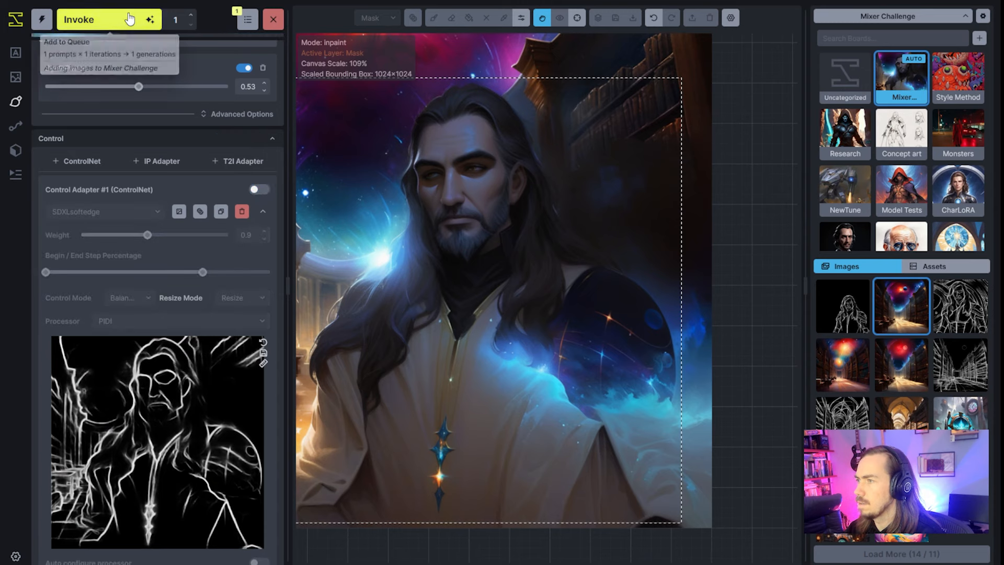
# Step: Inspect the regenerated collar candidates up close and in the whole image, and accept the second one
pyautogui.scroll(-2, 508, 293)
pyautogui.moveTo(509, 293); pyautogui.dragTo(582, 299)
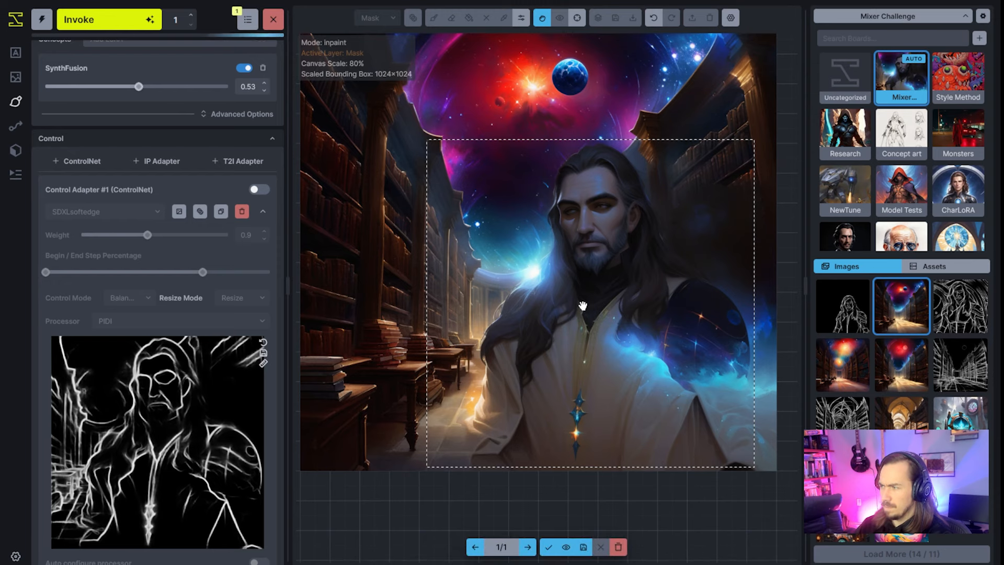
pyautogui.scroll(5, 582, 306)
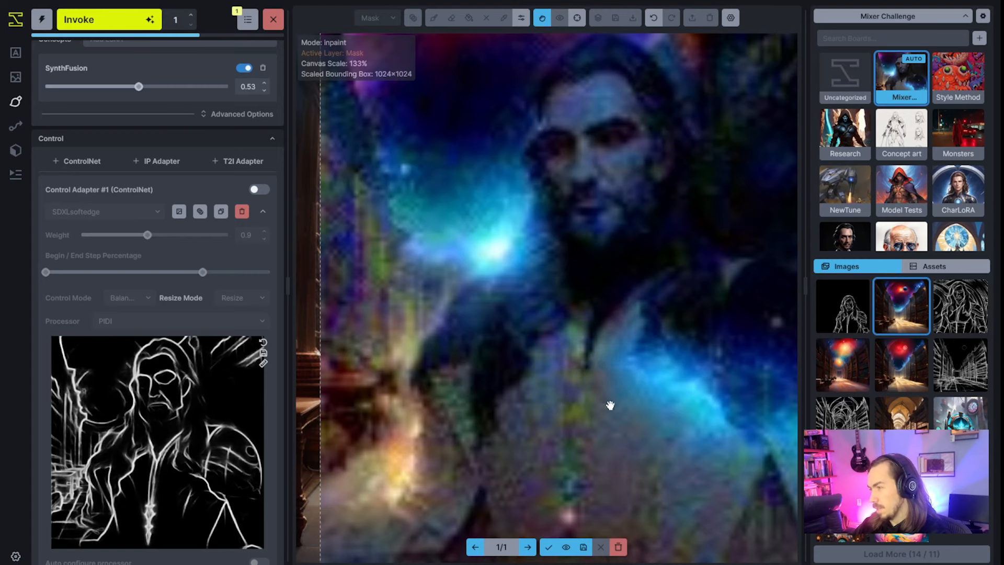
pyautogui.scroll(5, 111, 322)
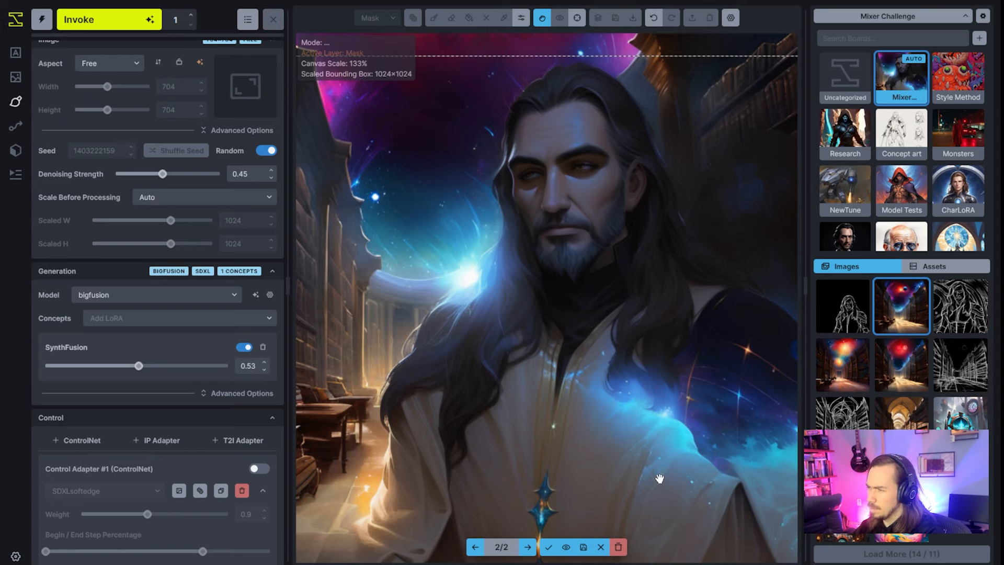
pyautogui.scroll(-4, 575, 388)
pyautogui.scroll(-3, 591, 349)
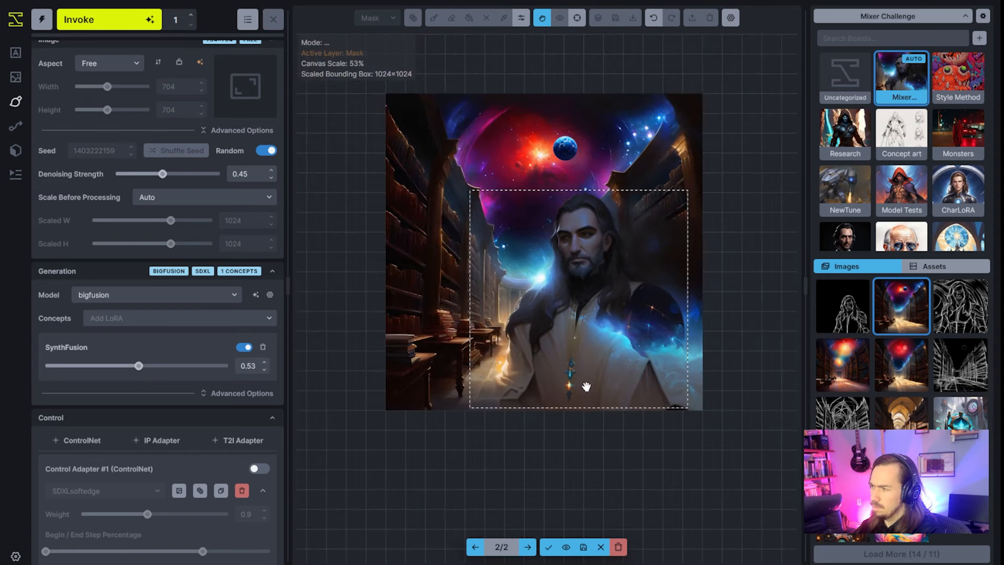
pyautogui.scroll(1, 583, 366)
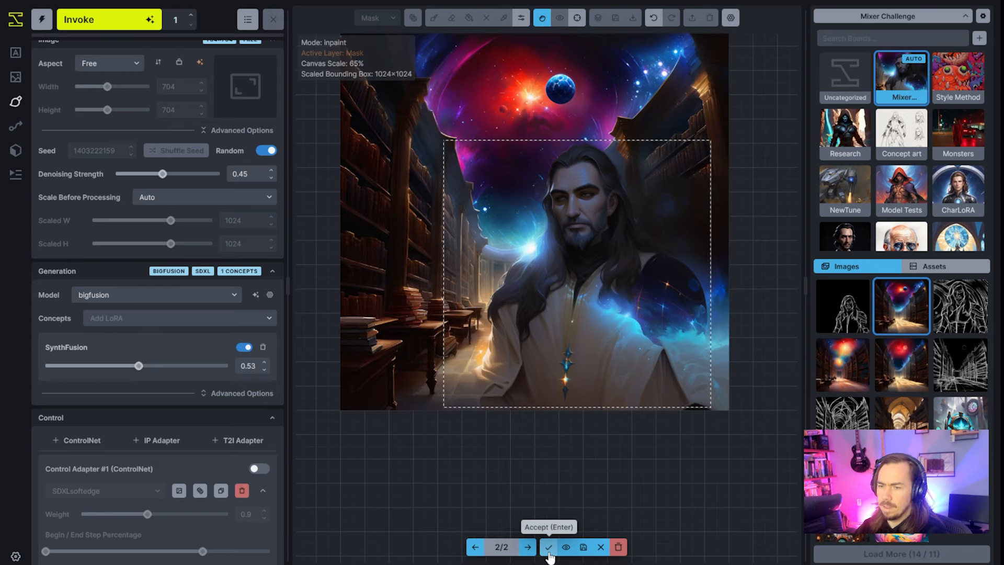
pyautogui.click(549, 547)
pyautogui.scroll(-3, 586, 304)
pyautogui.press('space')
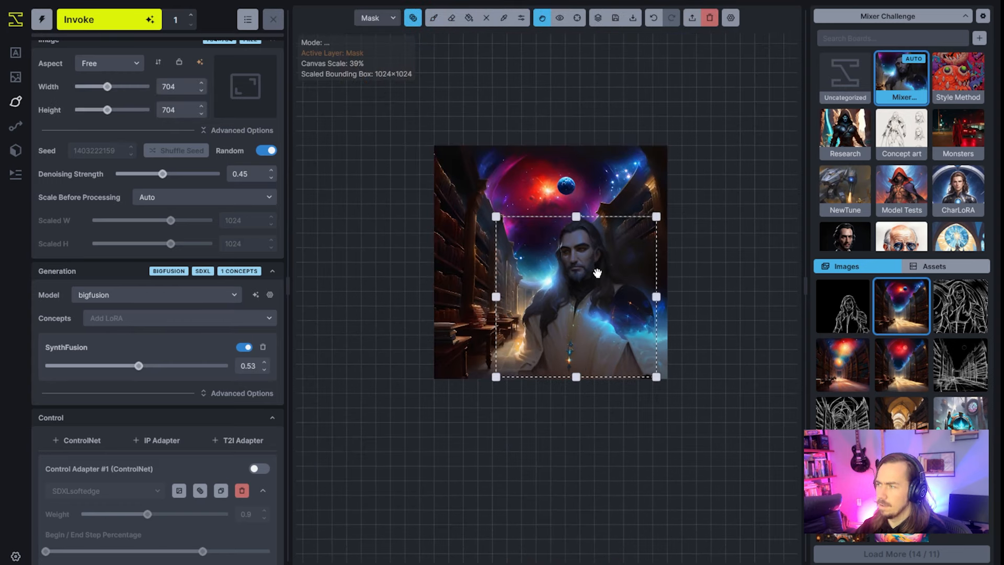
pyautogui.scroll(9, 599, 279)
pyautogui.moveTo(609, 291); pyautogui.dragTo(690, 331)
pyautogui.scroll(-4, 691, 330)
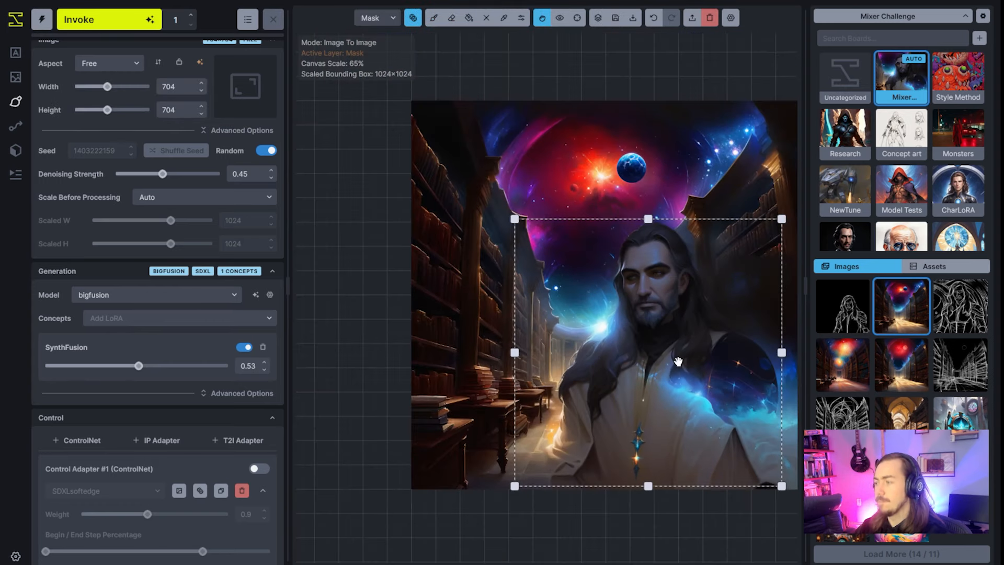